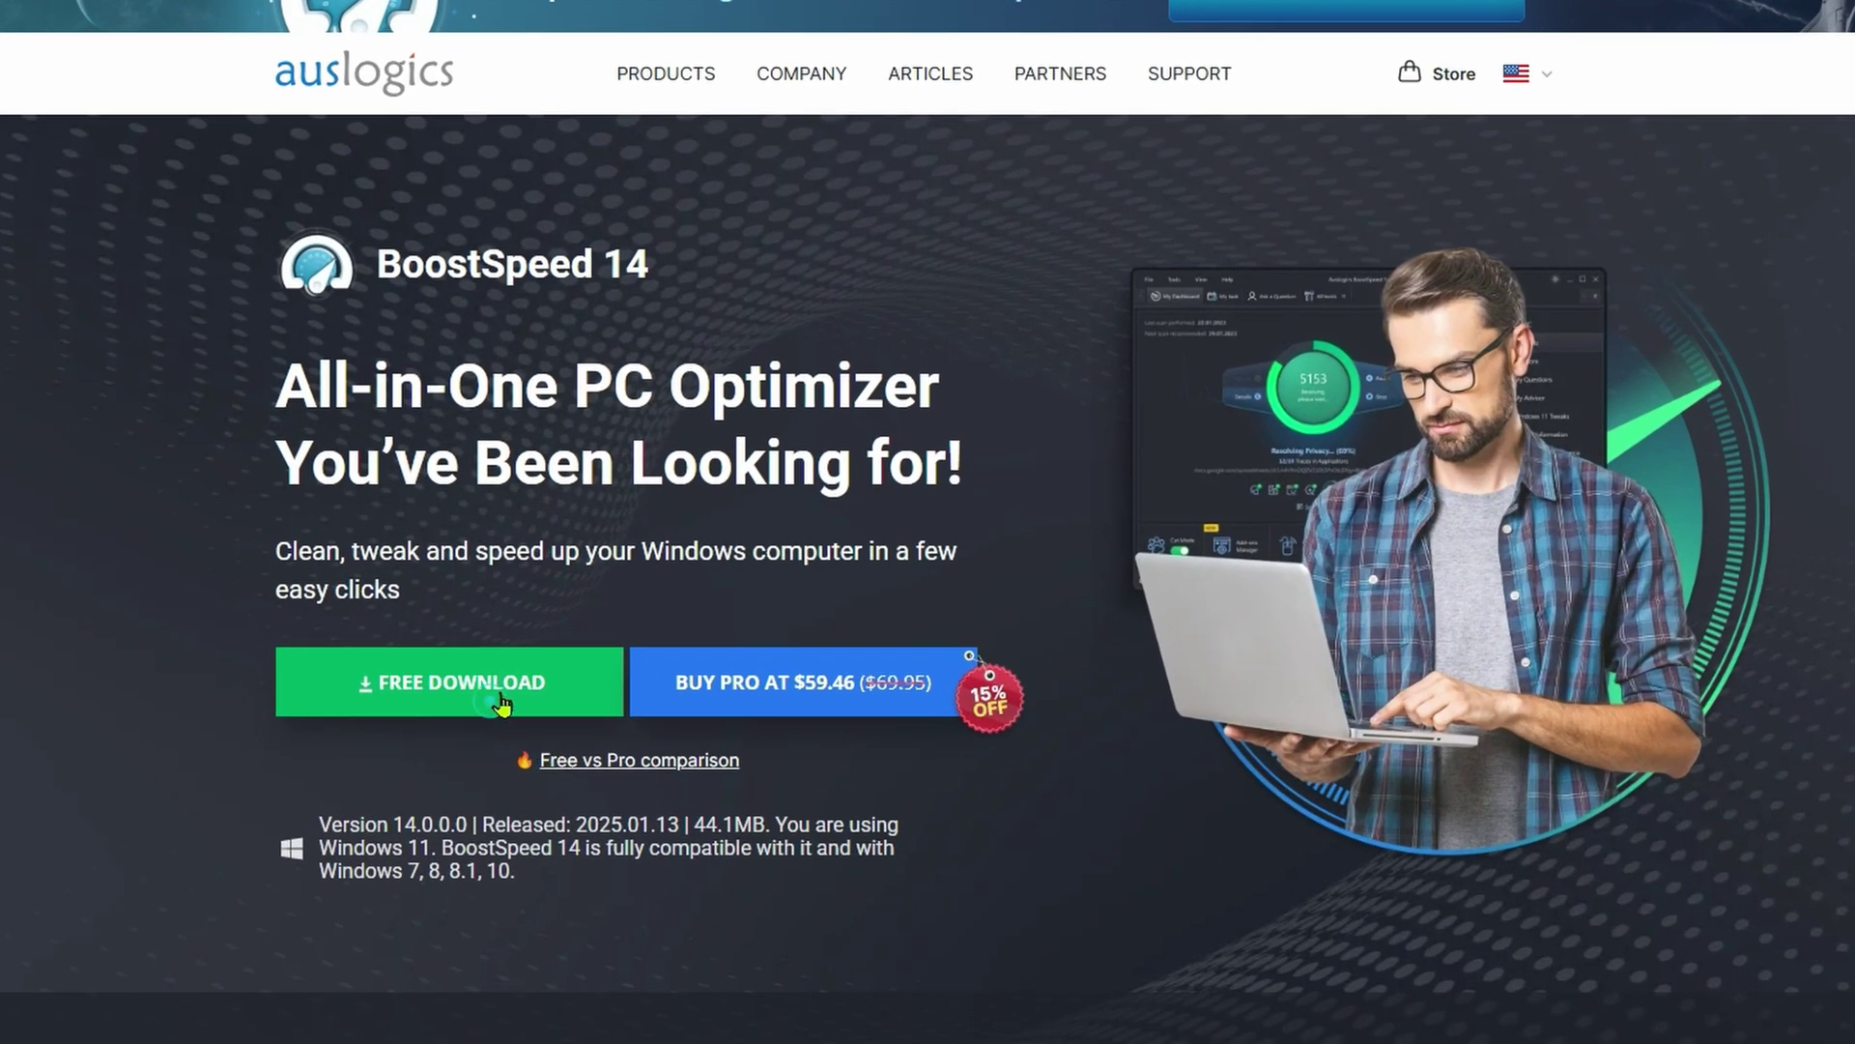
# - Download the BoostSpeed 14 installer from the Auslogics page in Chrome and run it
pyautogui.click(501, 703)
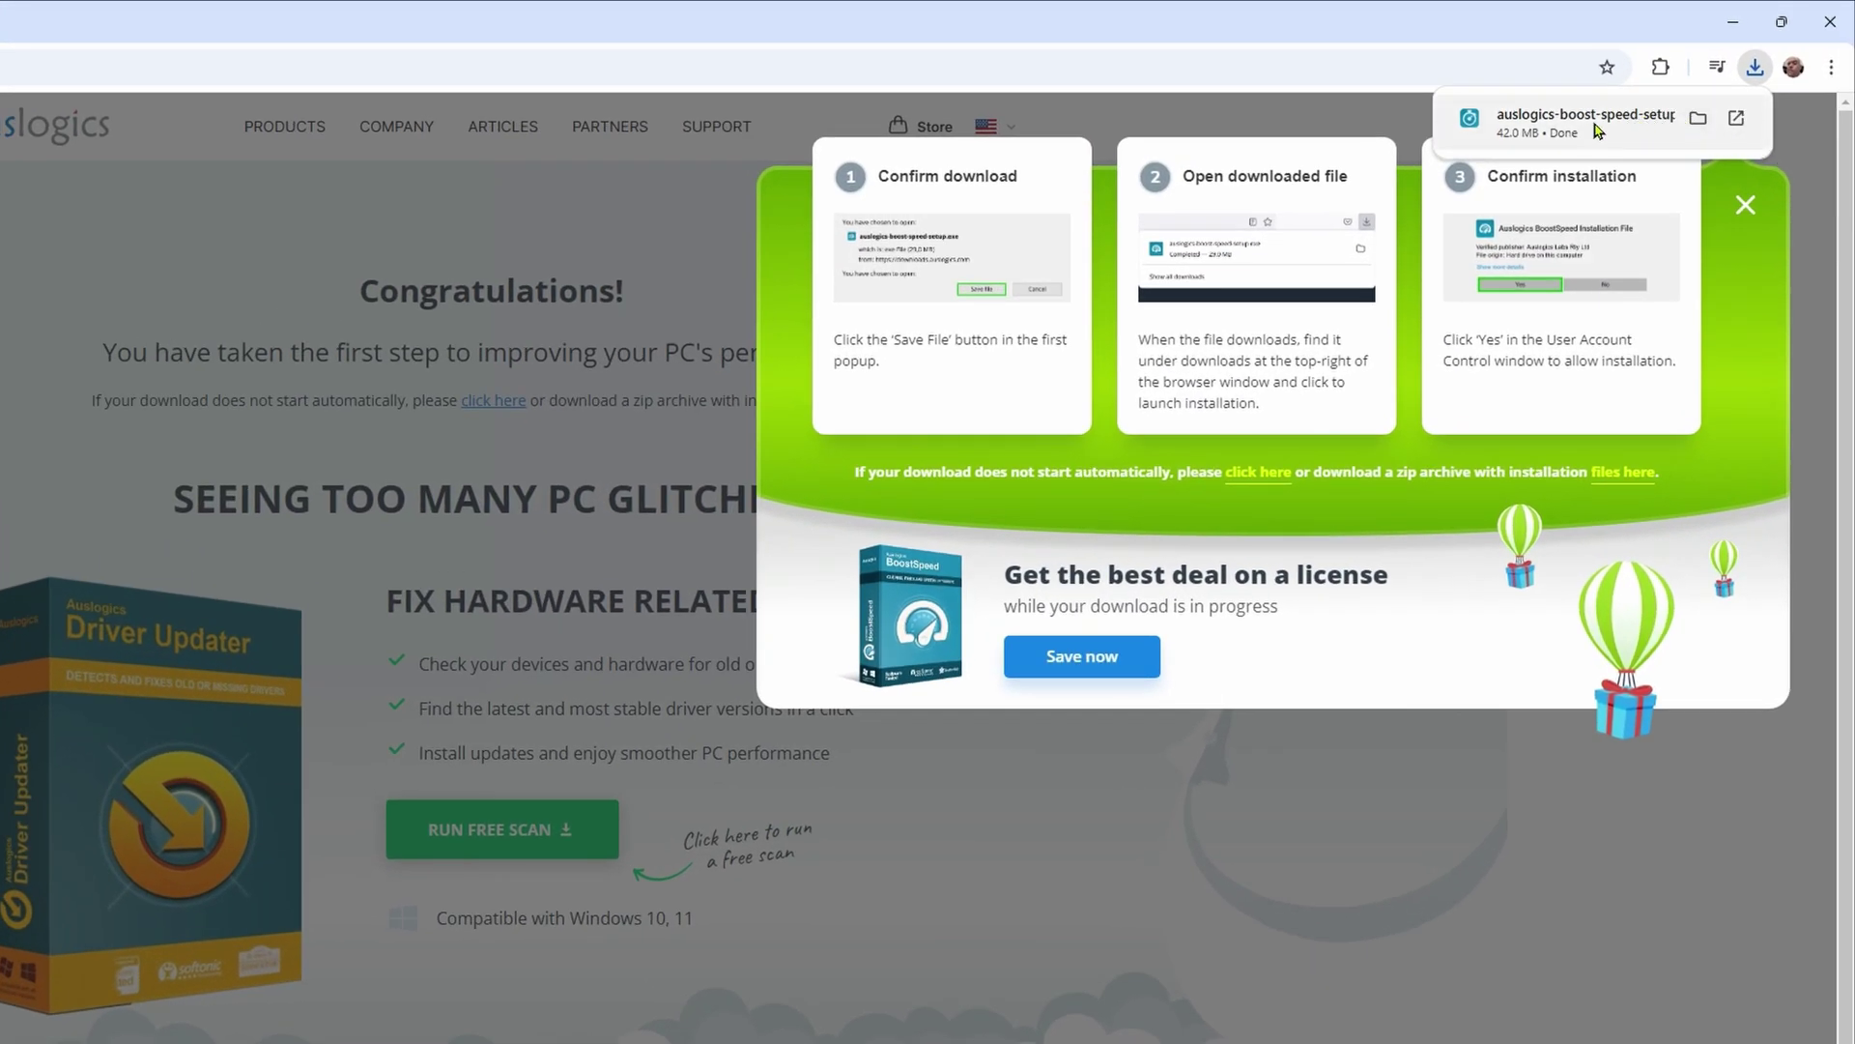
pyautogui.click(1585, 123)
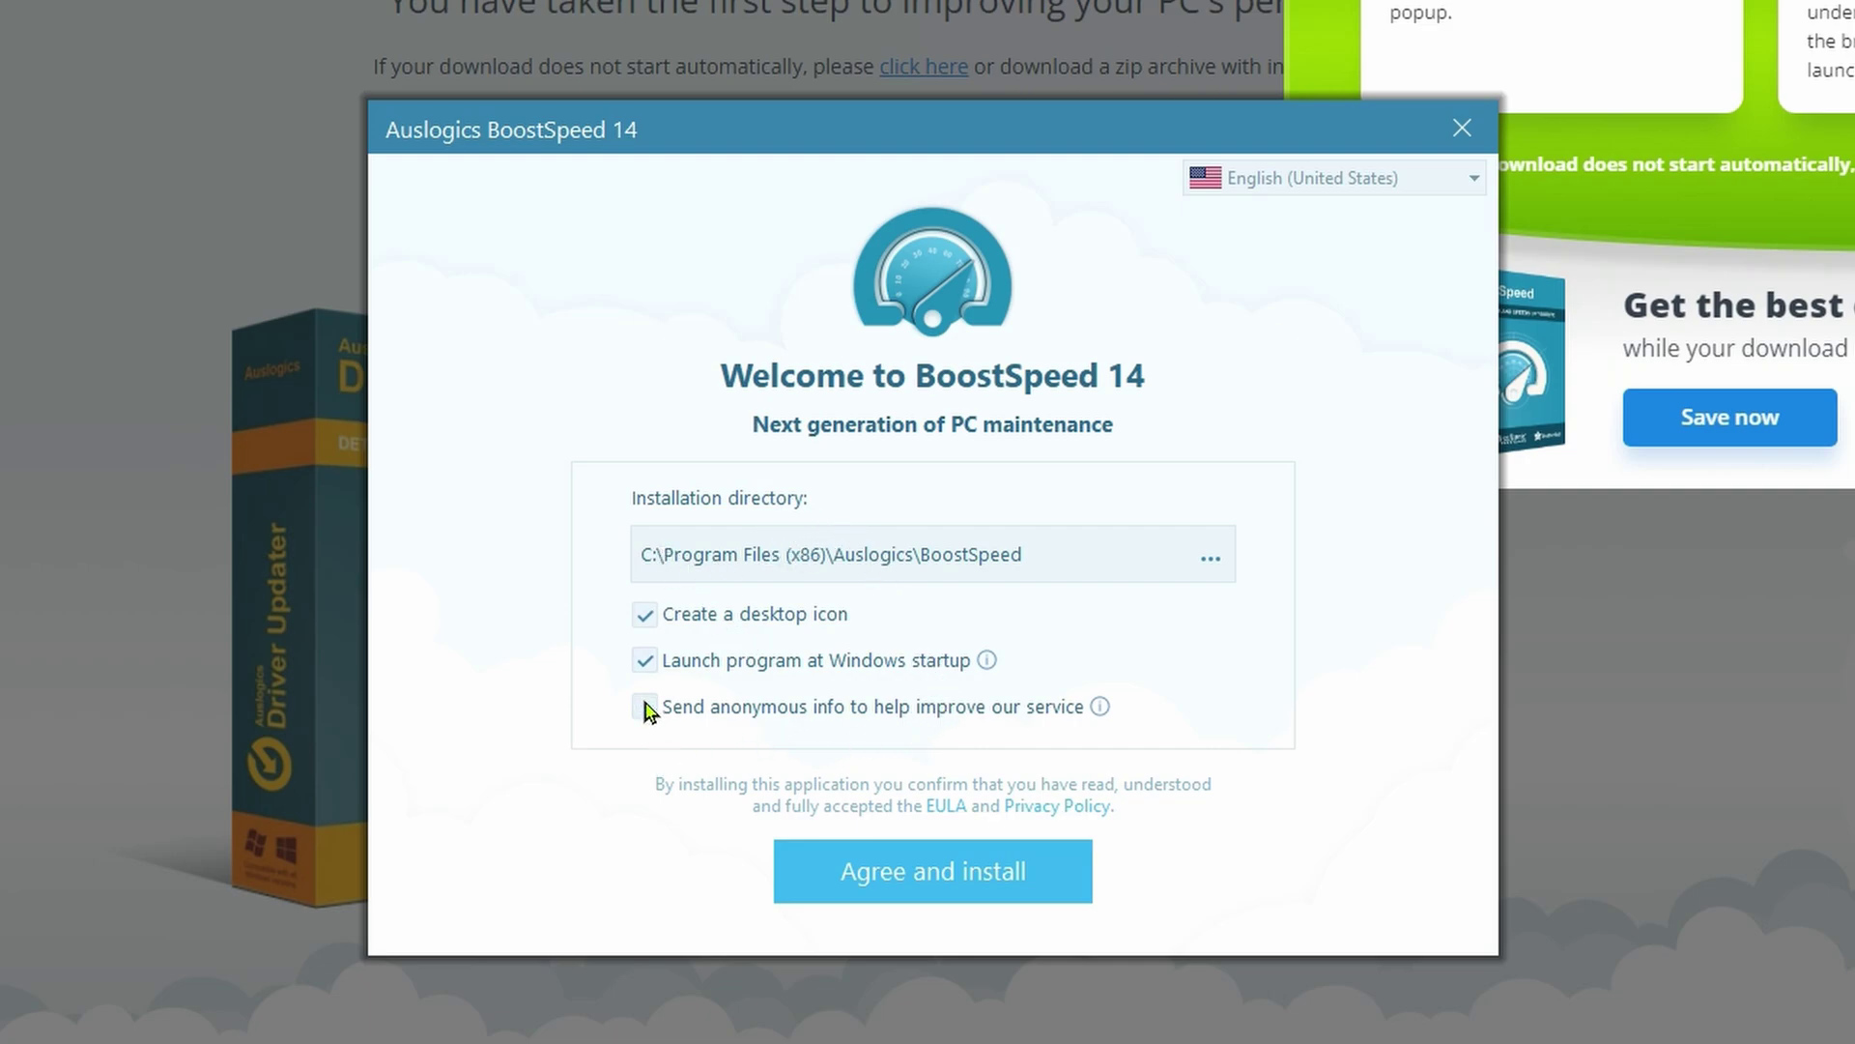
# - Install BoostSpeed 14 with anonymous info unchecked and launch it when setup finishes
pyautogui.click(915, 876)
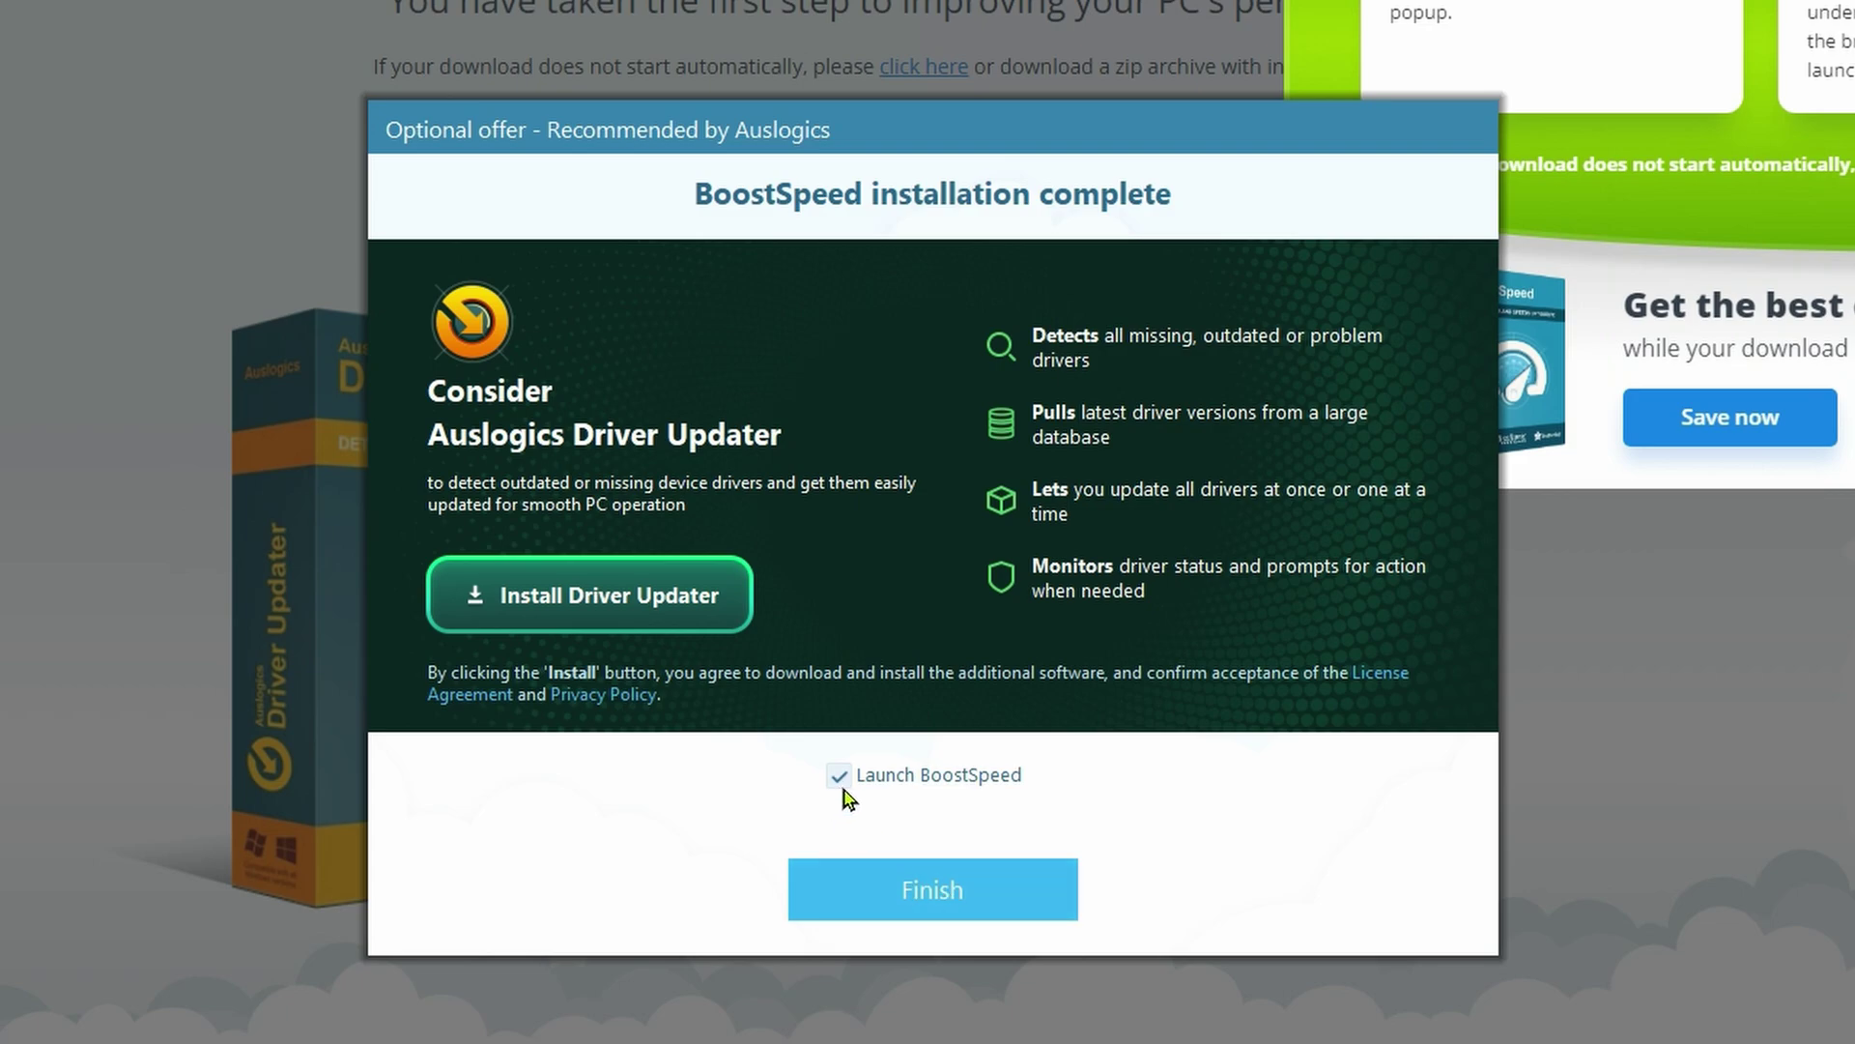
pyautogui.click(894, 908)
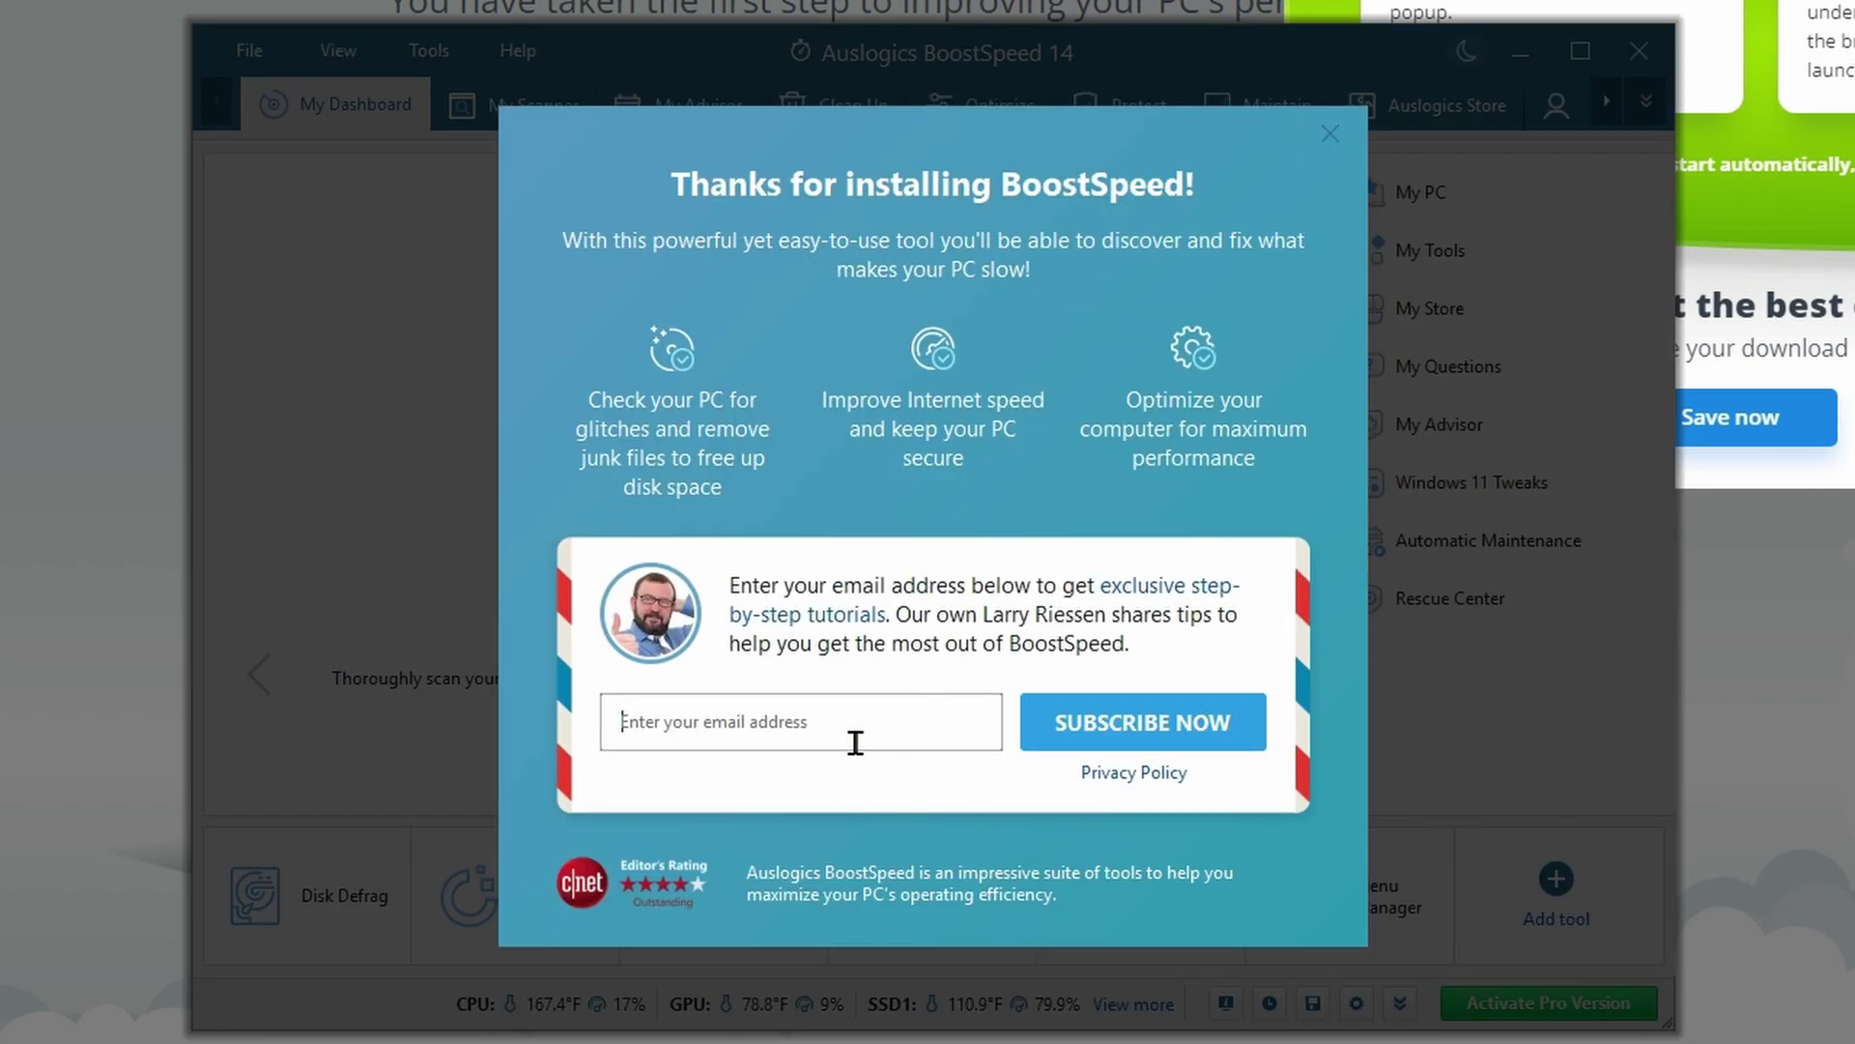
# - Close the 'Thanks for installing' popup and run the dashboard scan, finding 10.27 GB removable
pyautogui.click(1330, 134)
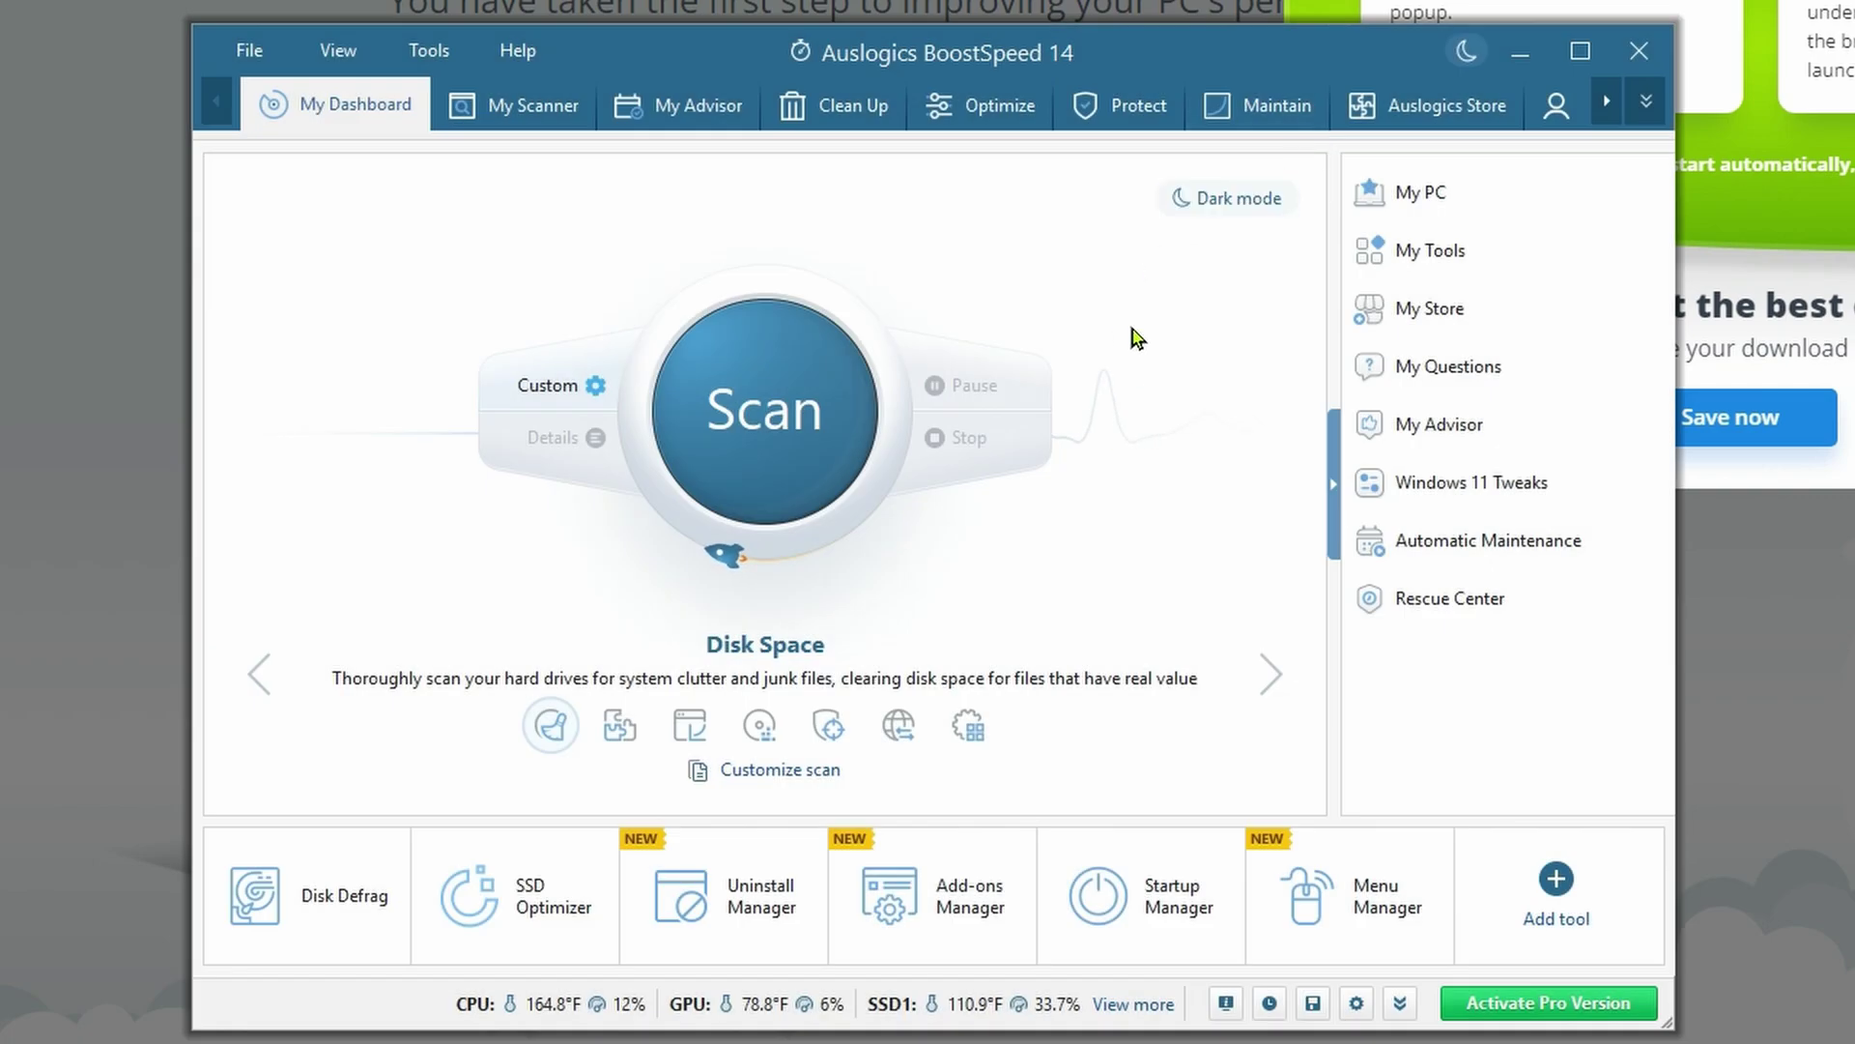
pyautogui.click(760, 413)
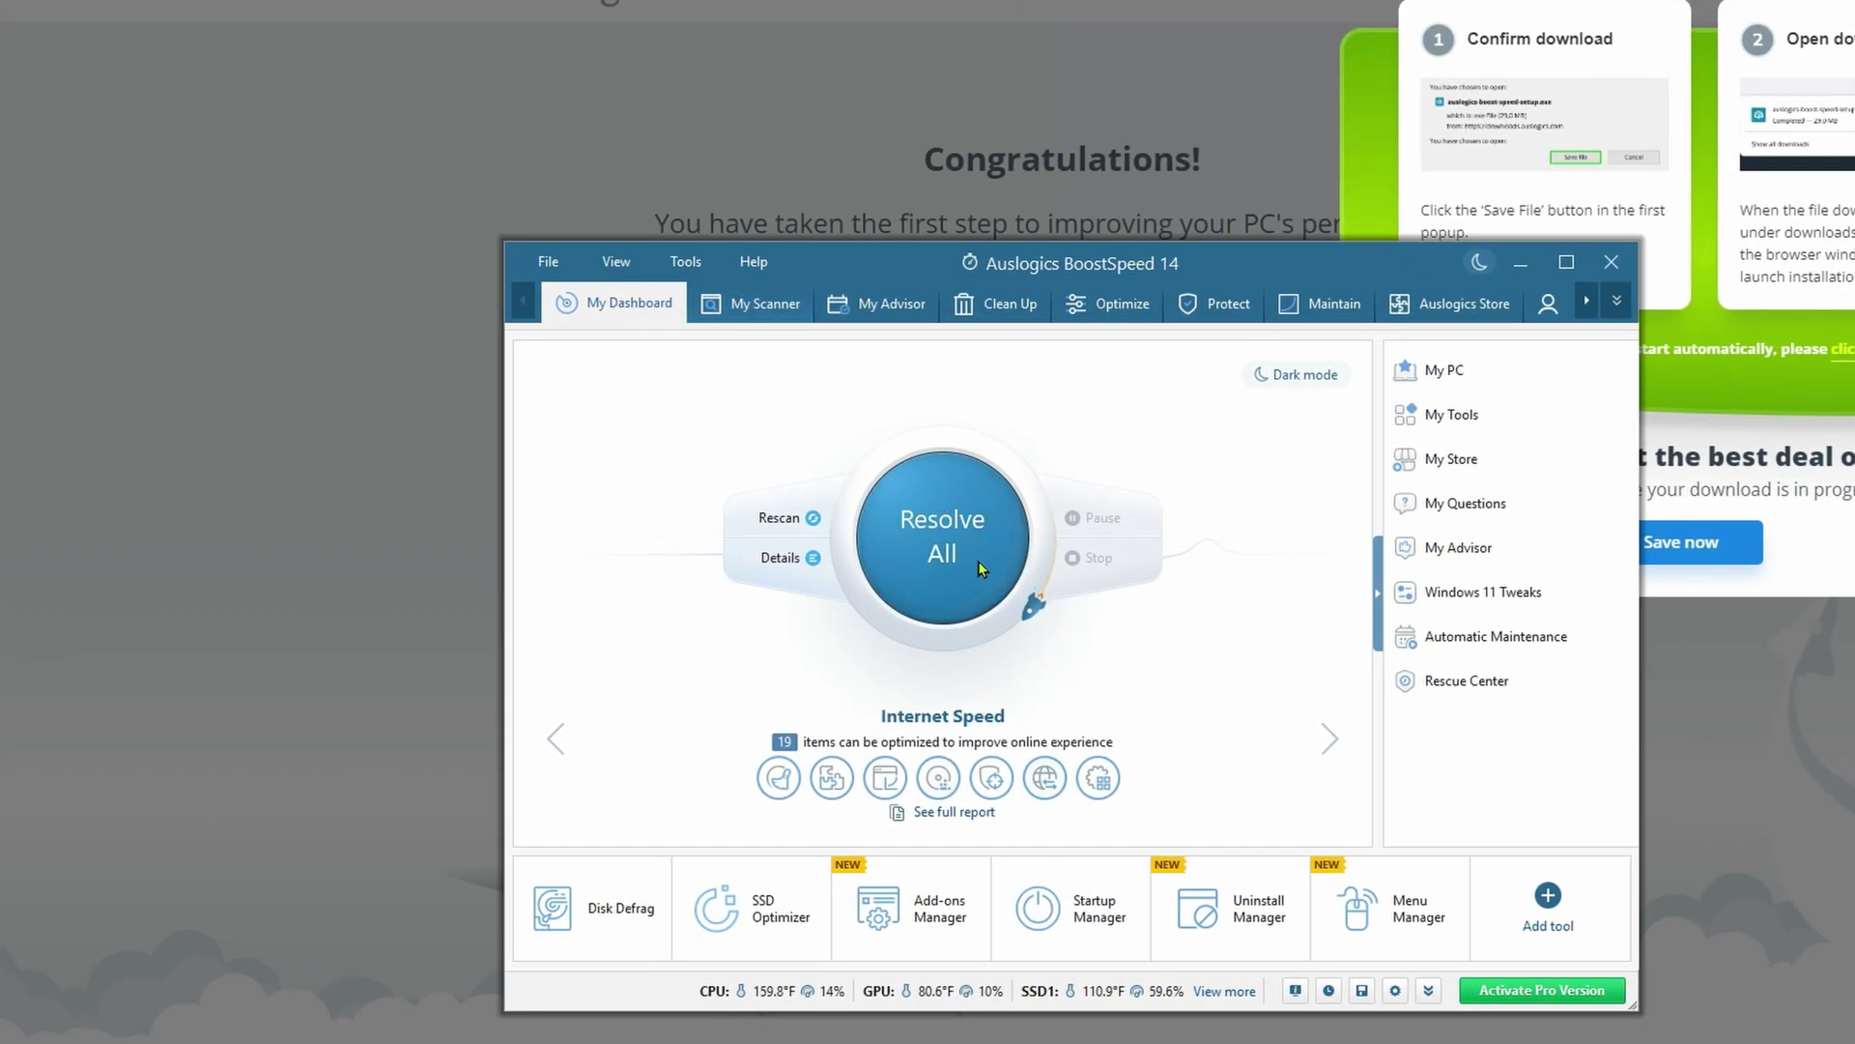
# - Open Stability's 229-item report and expand Recent Documents, Desktop Shortcuts and History Lists findings
pyautogui.click(783, 559)
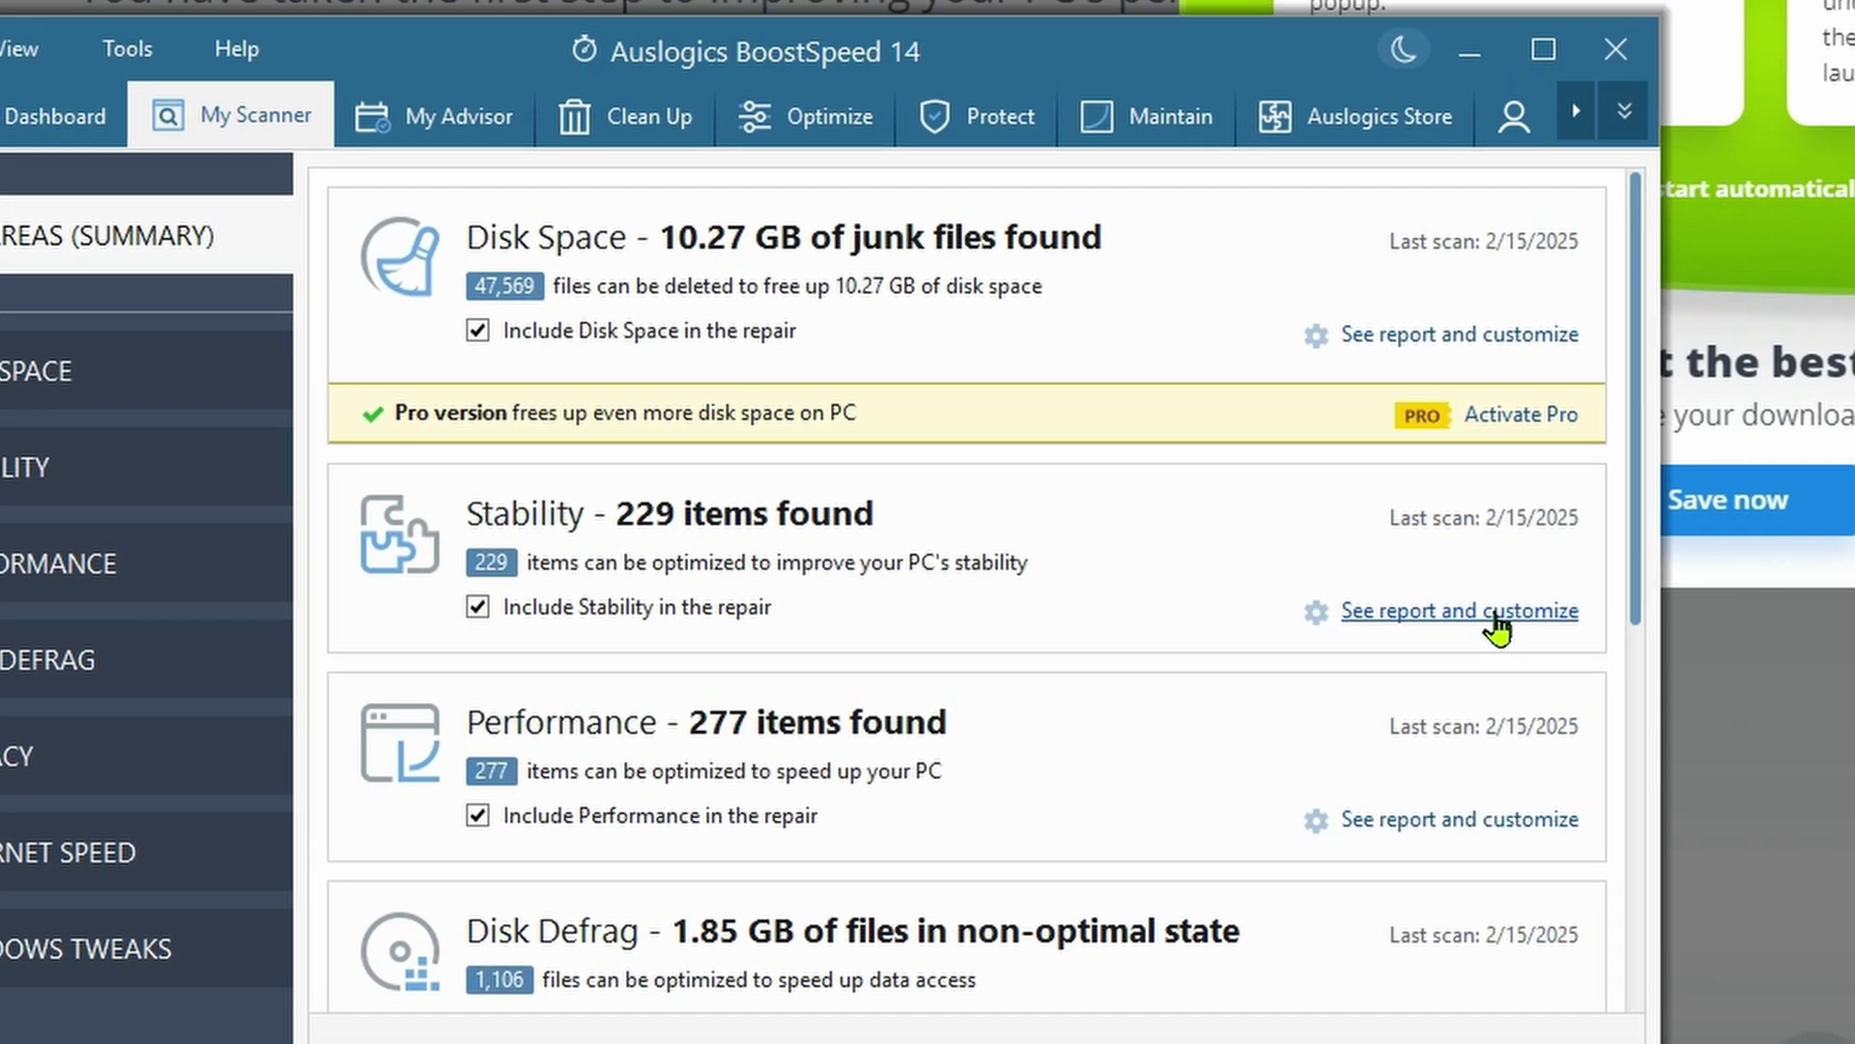
pyautogui.click(1563, 312)
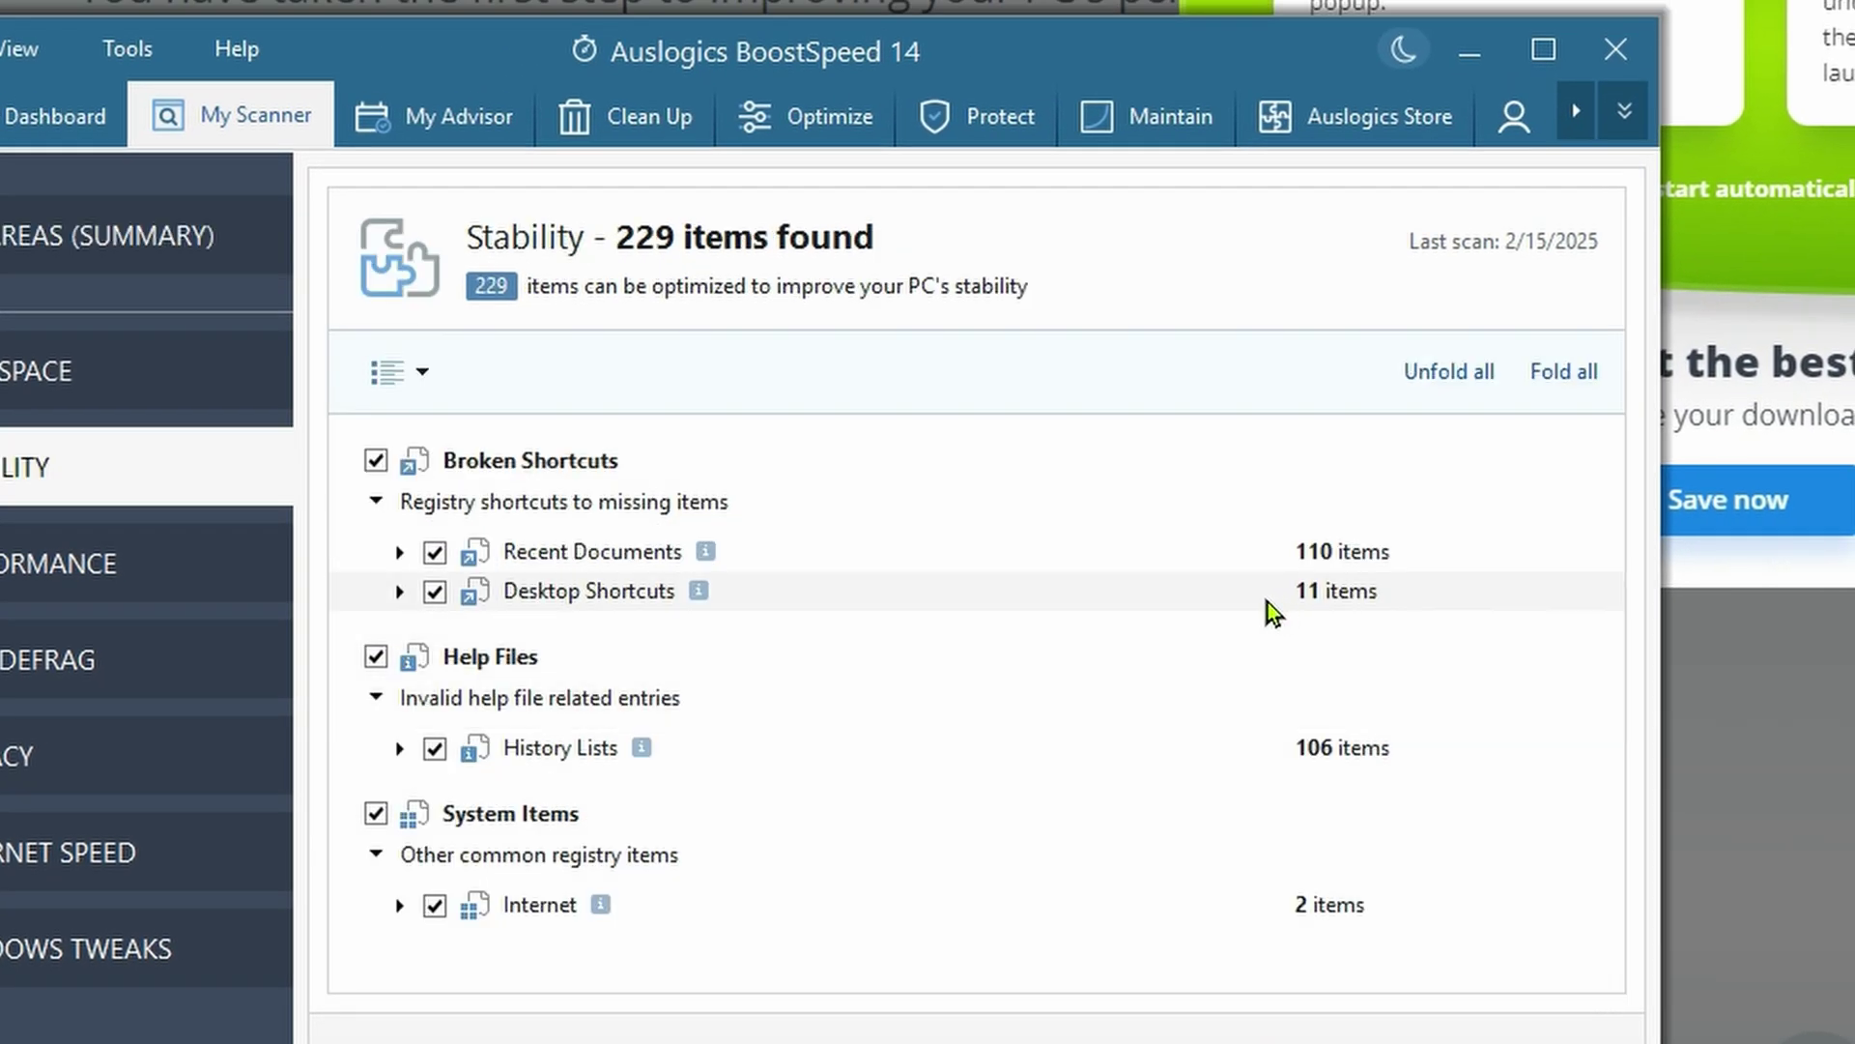
pyautogui.click(400, 551)
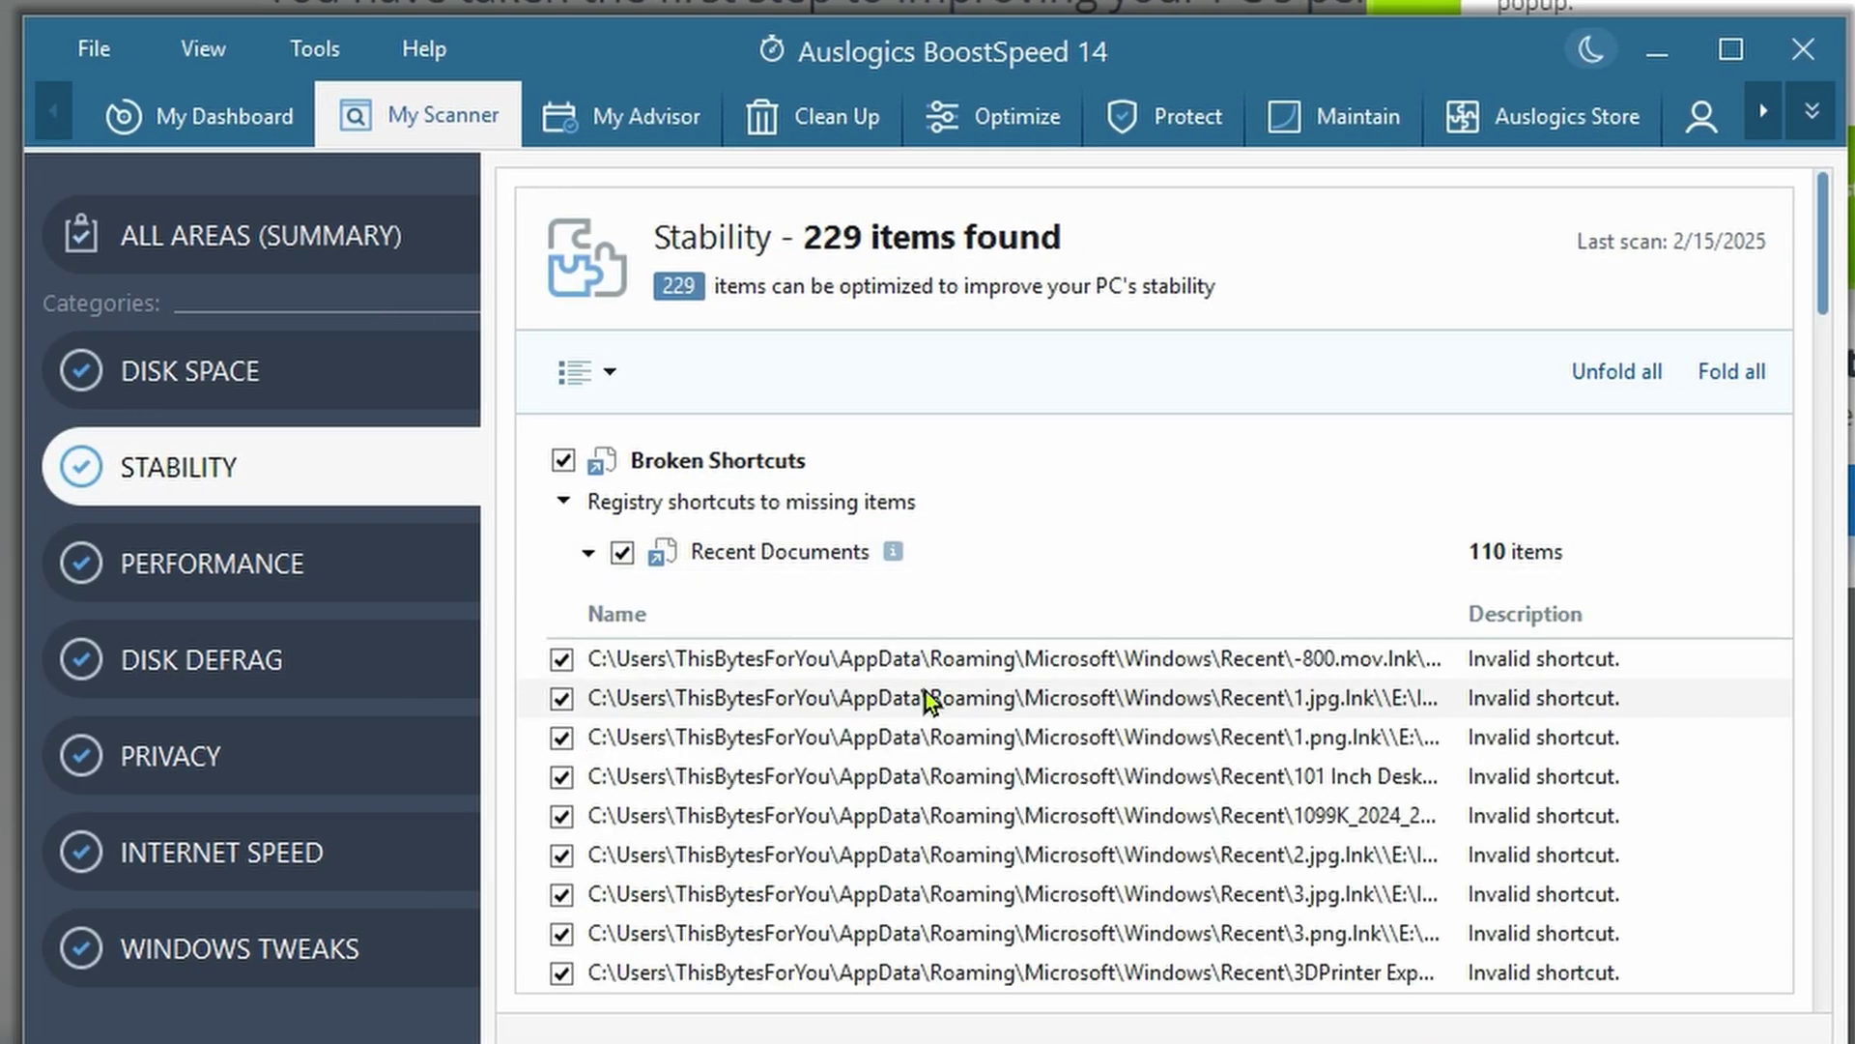
pyautogui.scroll(-3, 1405, 688)
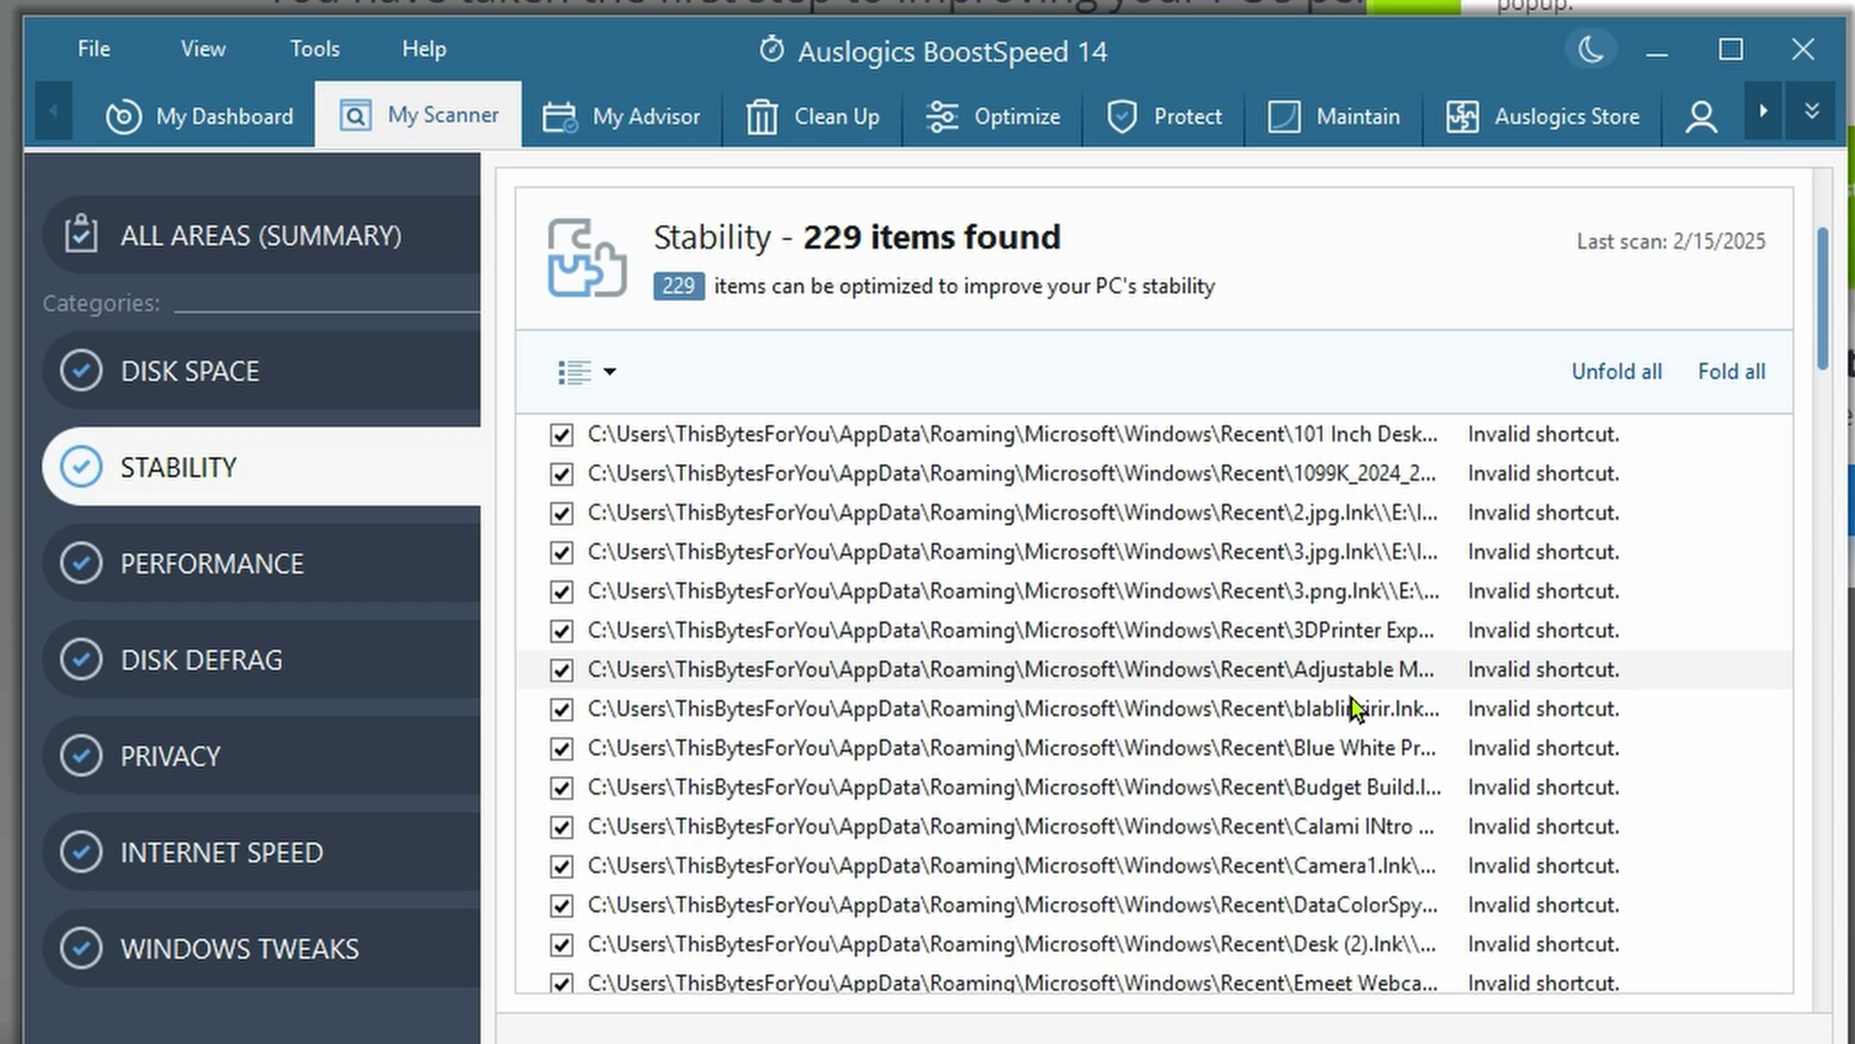
pyautogui.scroll(2, 1352, 699)
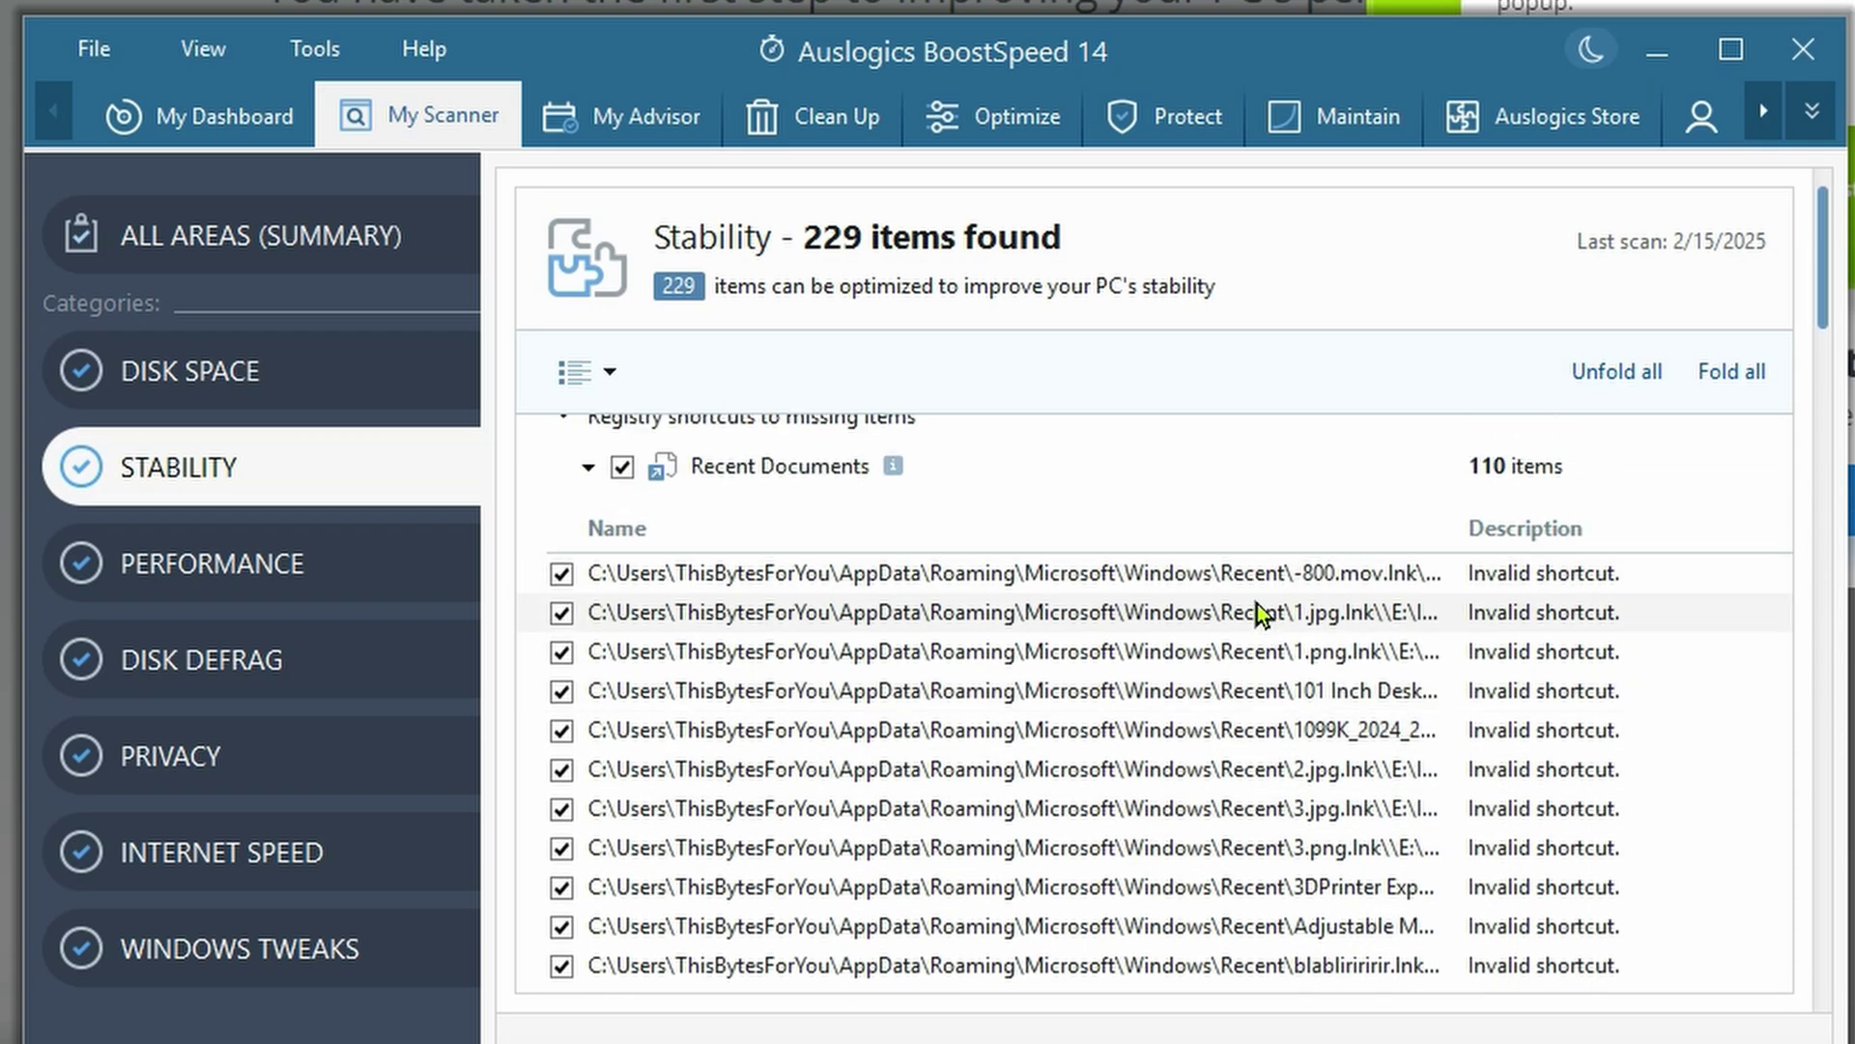
pyautogui.click(589, 464)
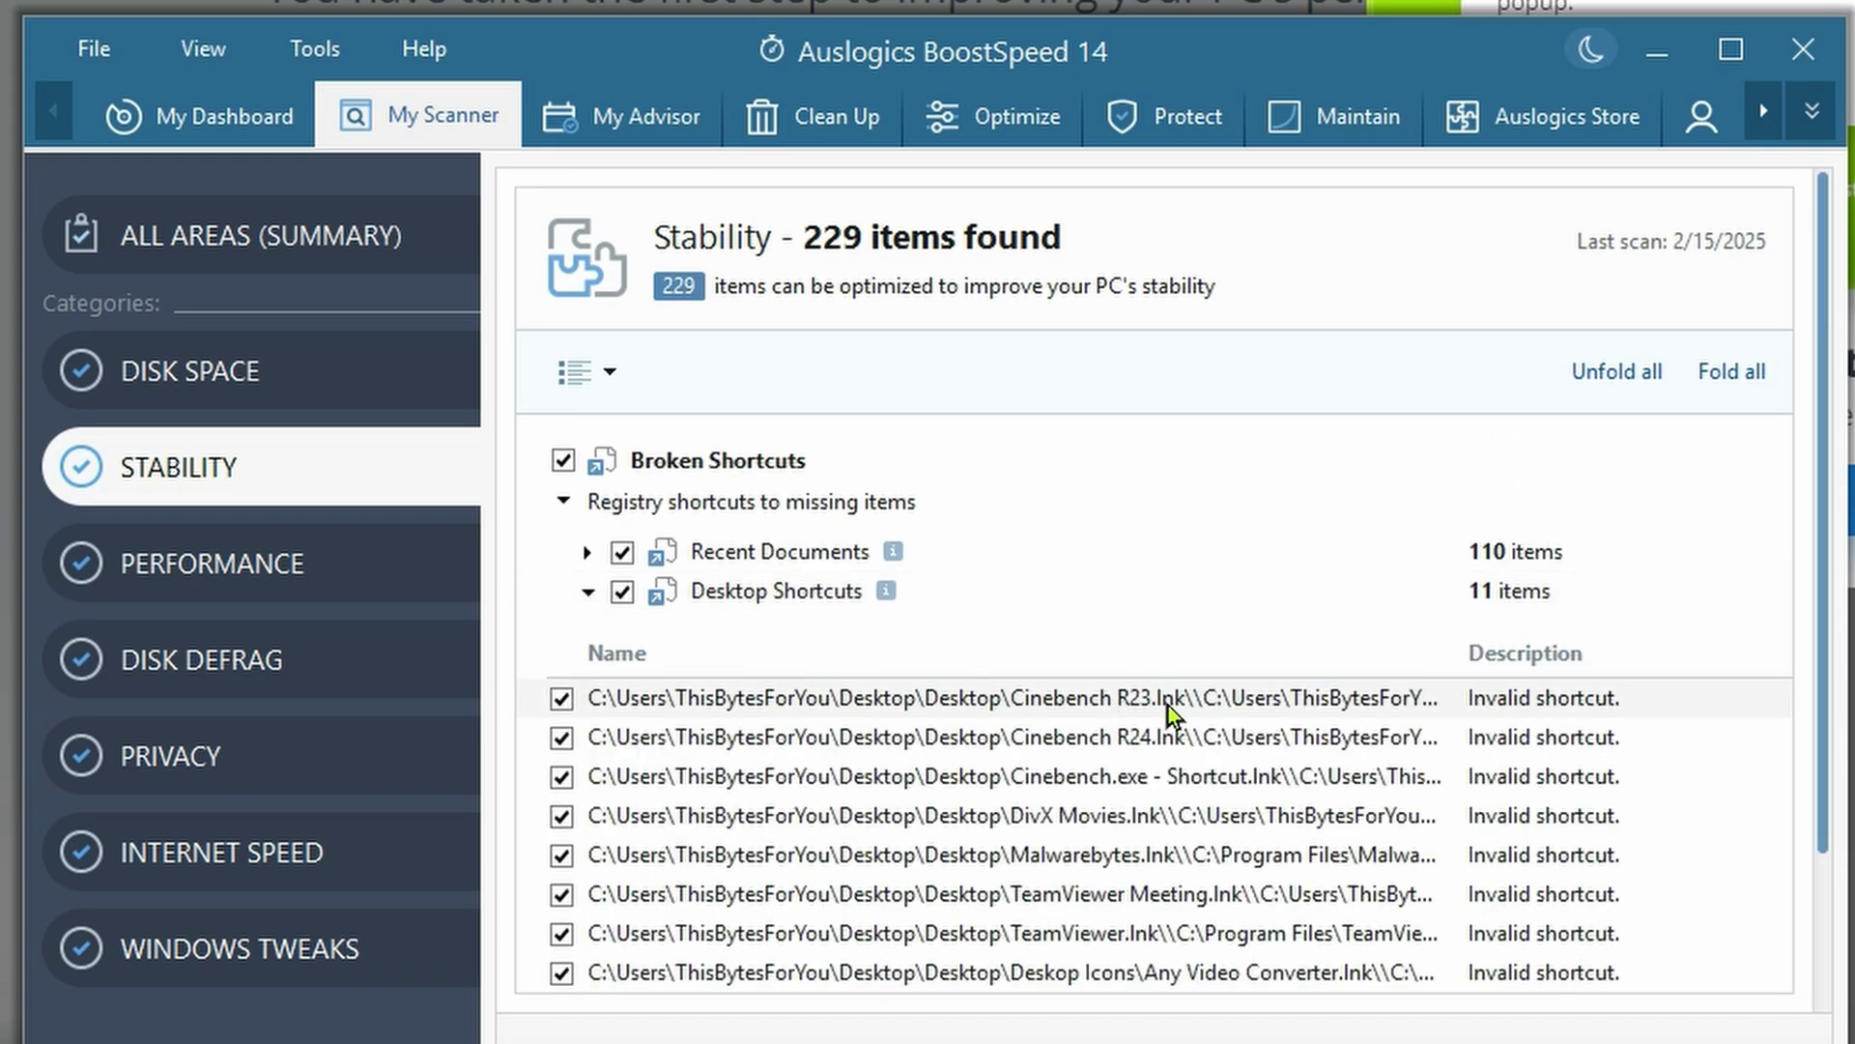
pyautogui.click(565, 502)
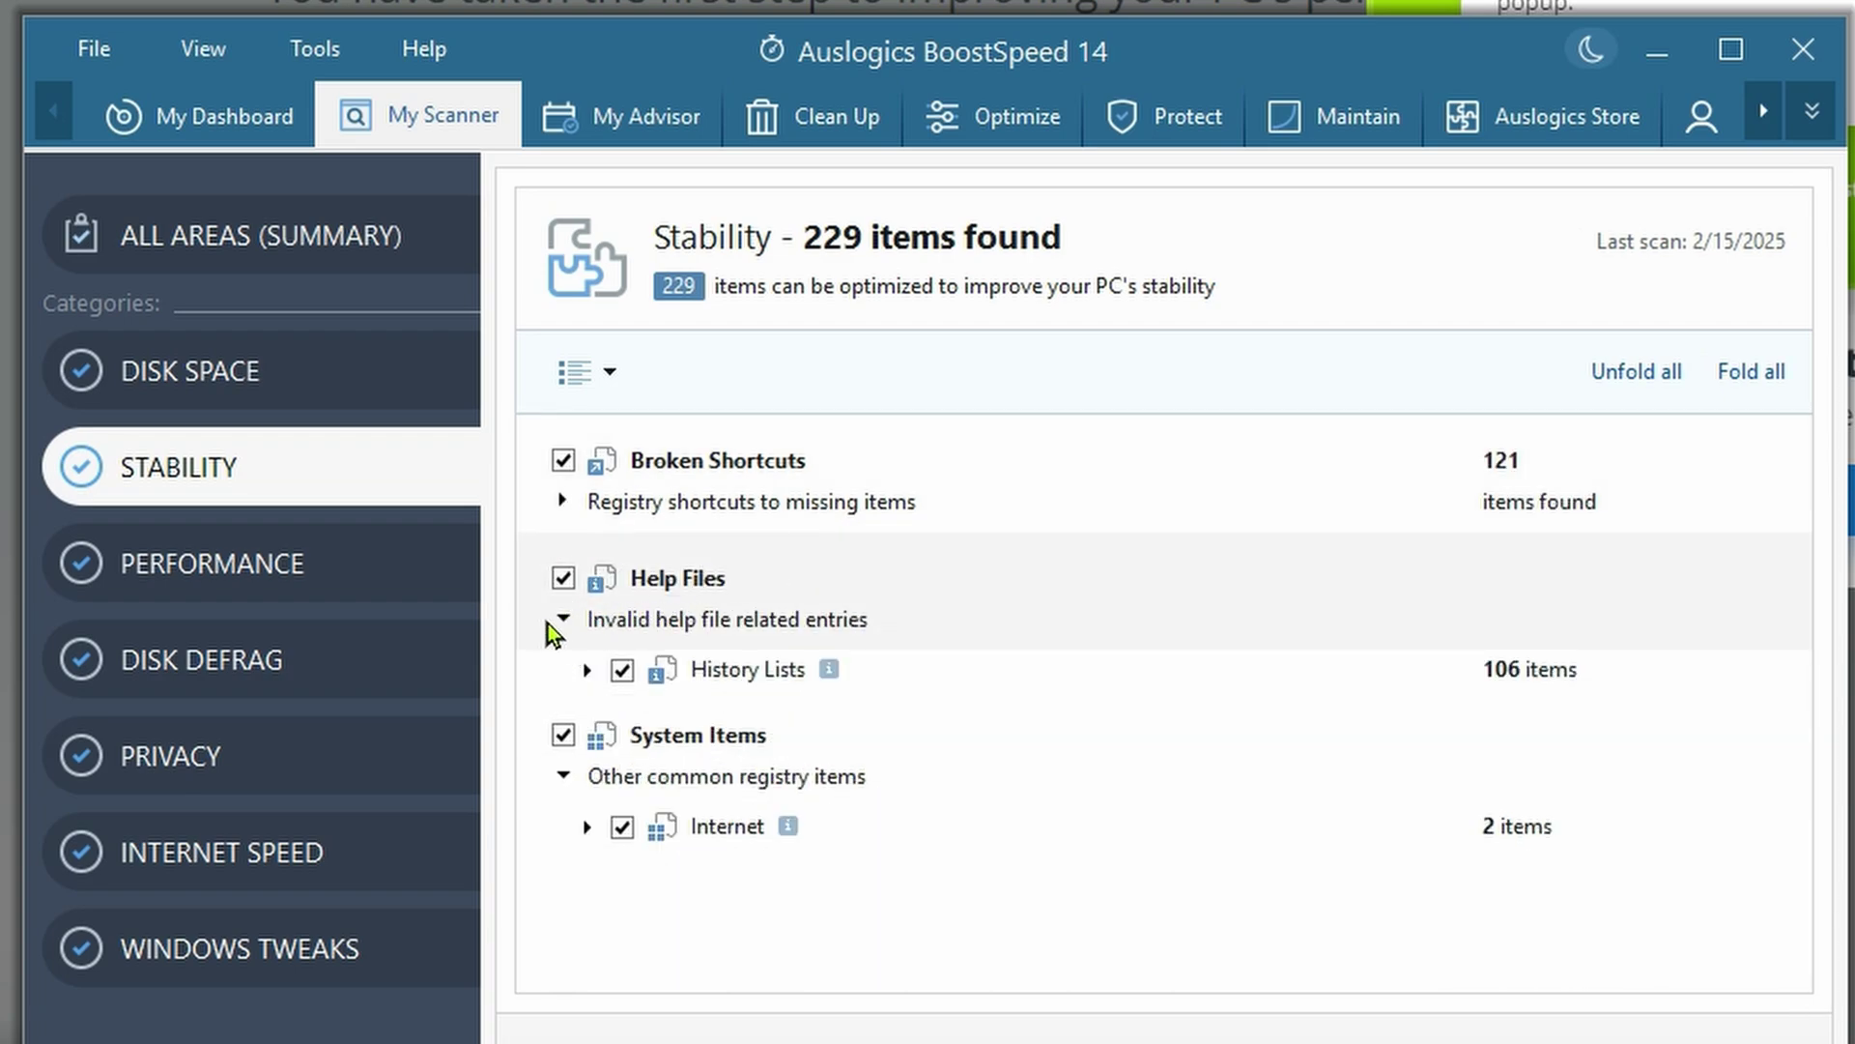
pyautogui.click(586, 671)
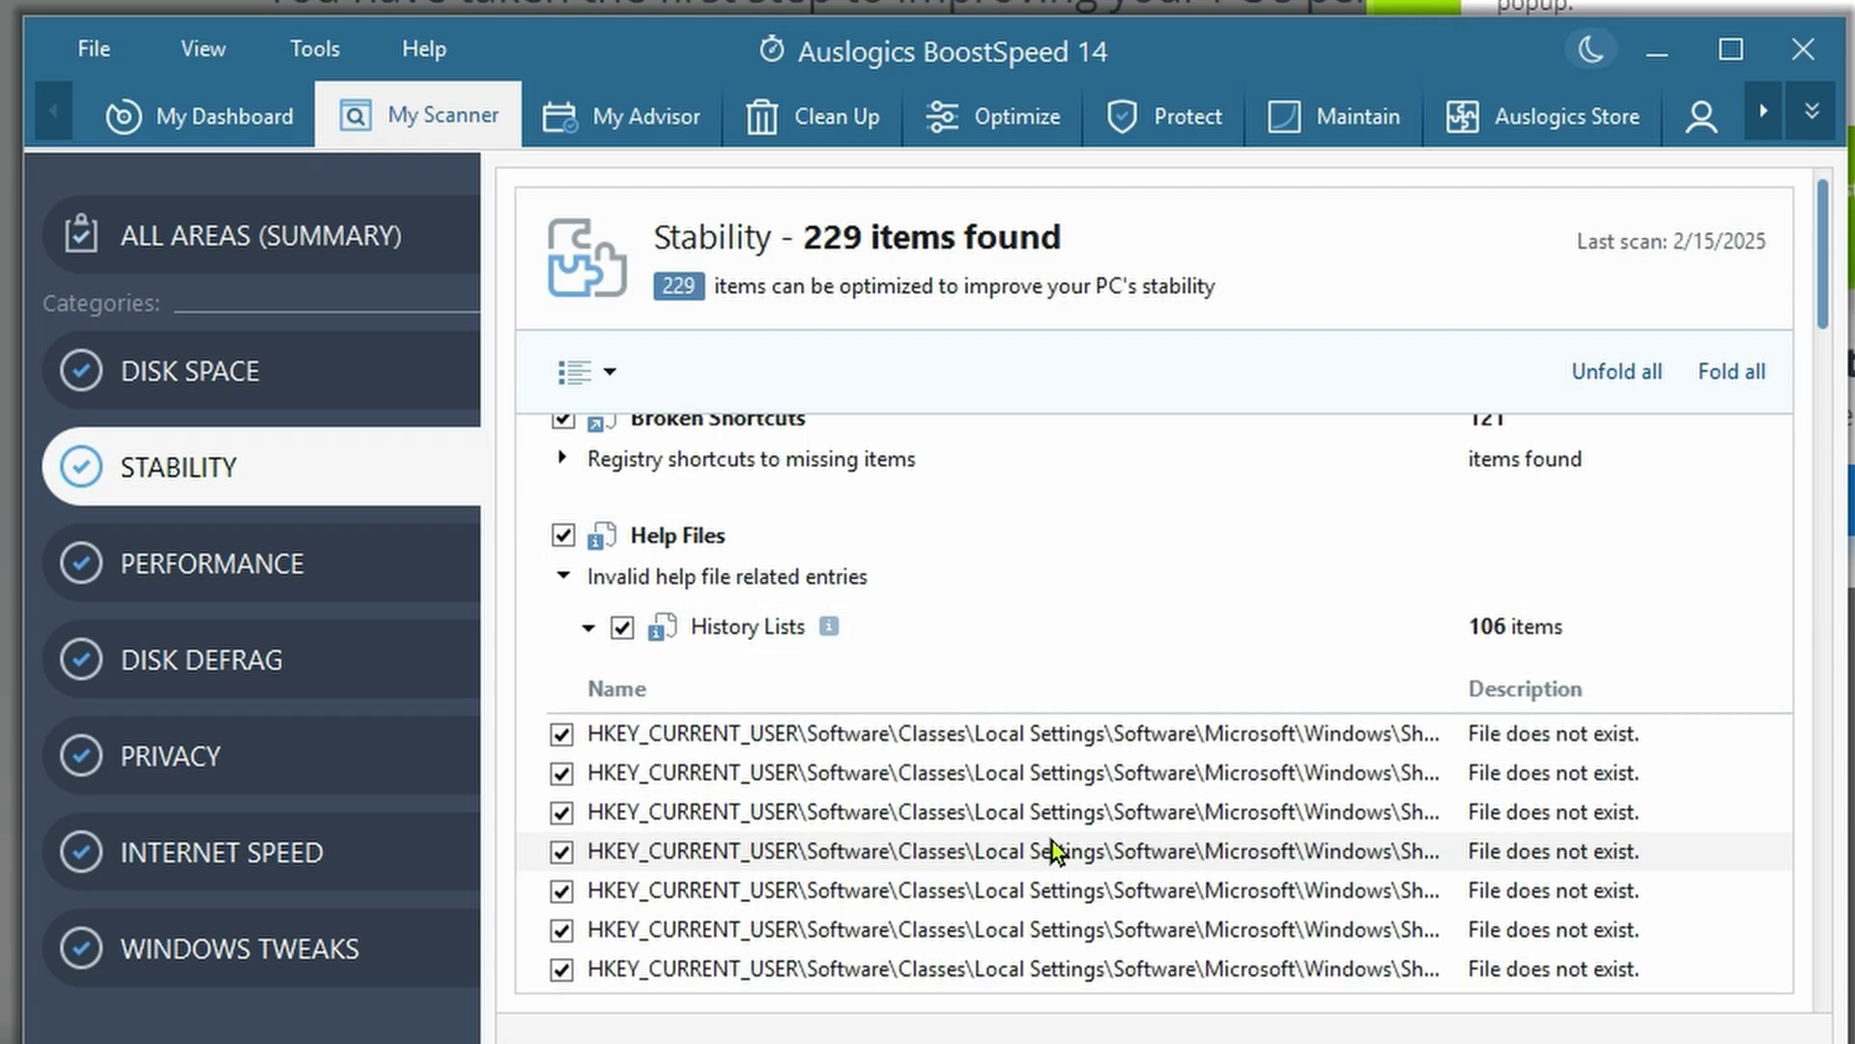
pyautogui.scroll(-4, 1058, 848)
pyautogui.scroll(2, 1276, 277)
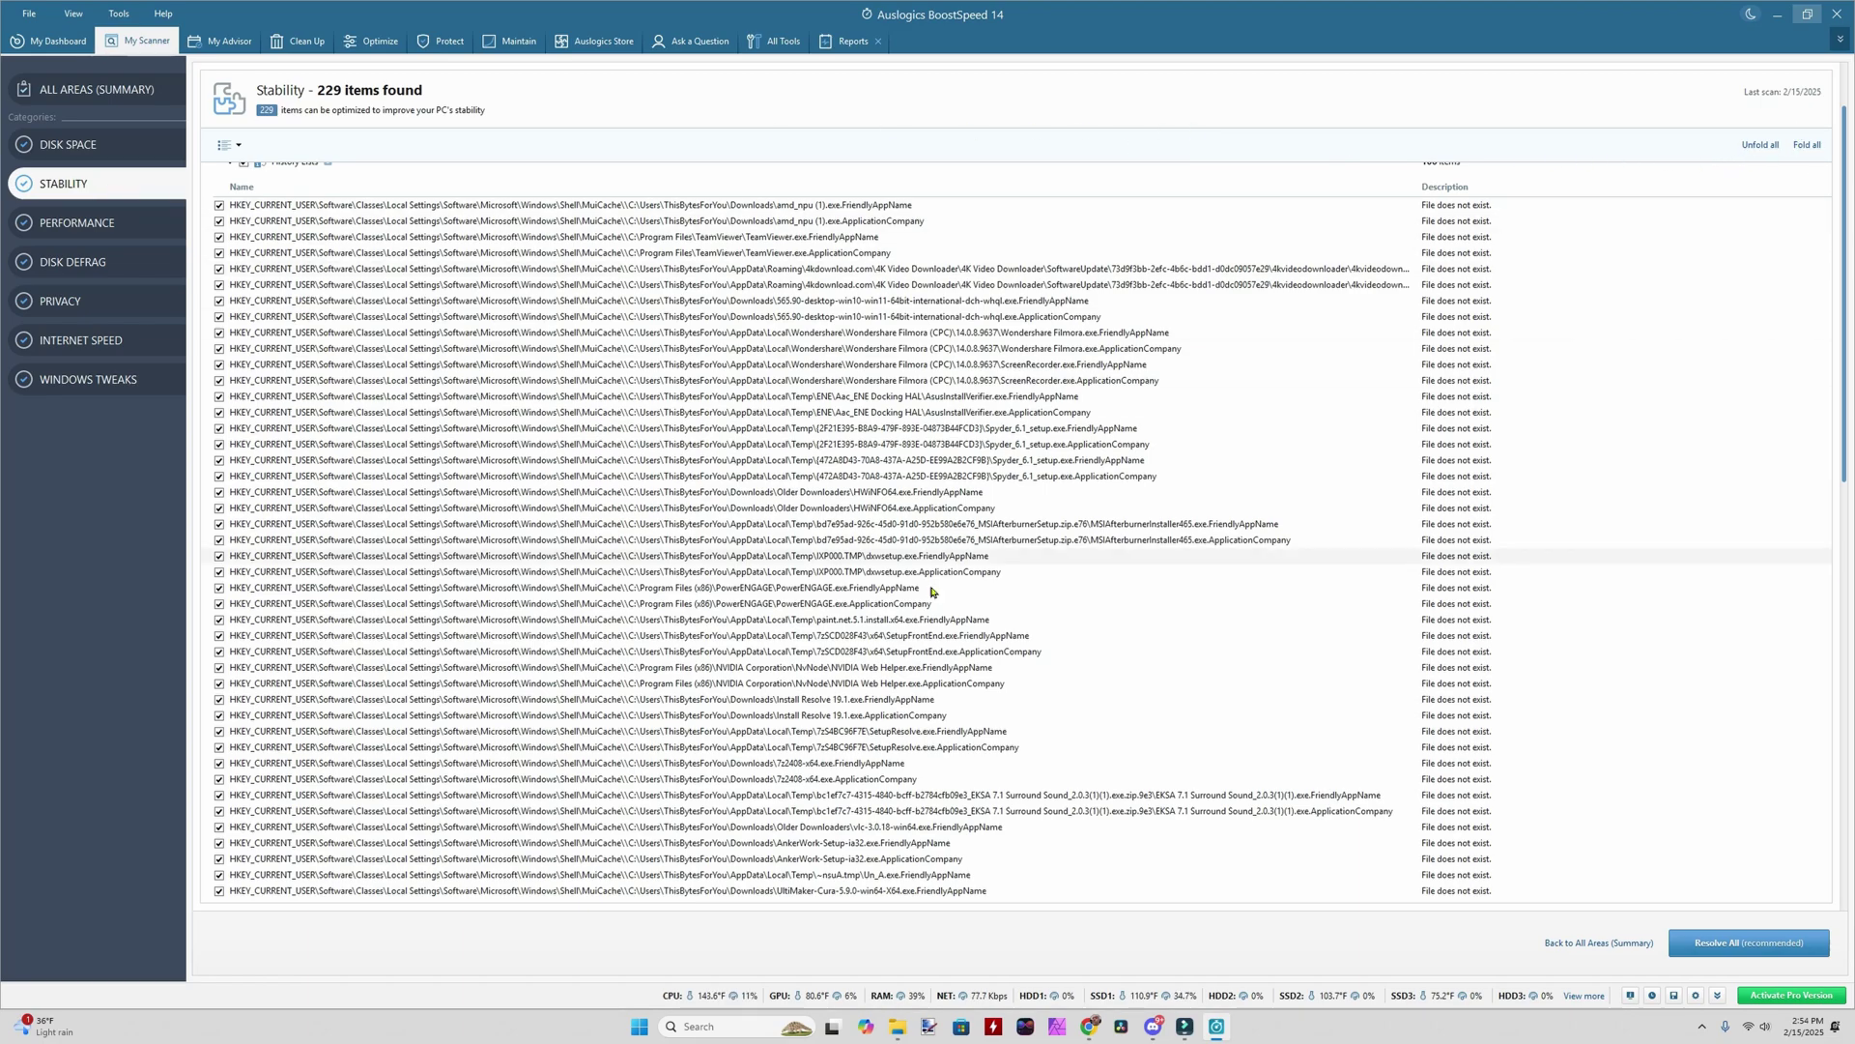
# - Review the 277-item Performance report's File Extensions findings, then go back to all areas
pyautogui.click(1599, 942)
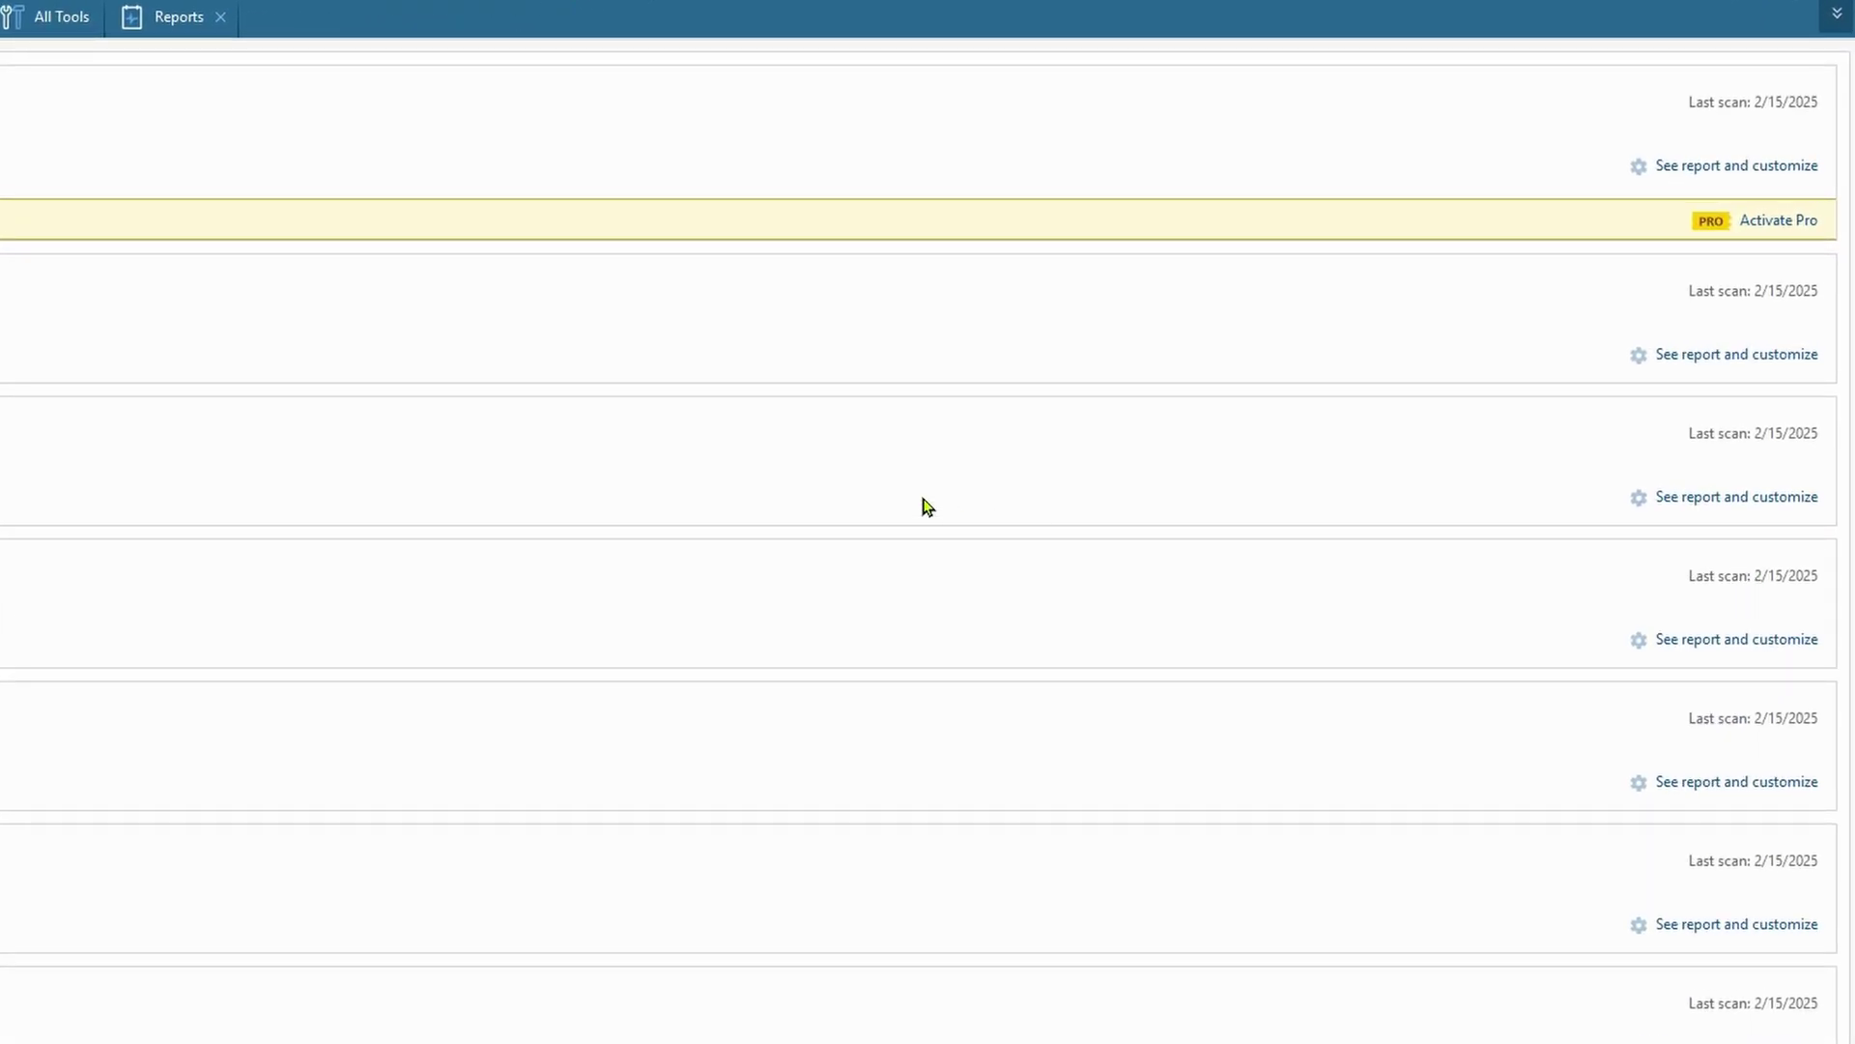
pyautogui.click(1737, 496)
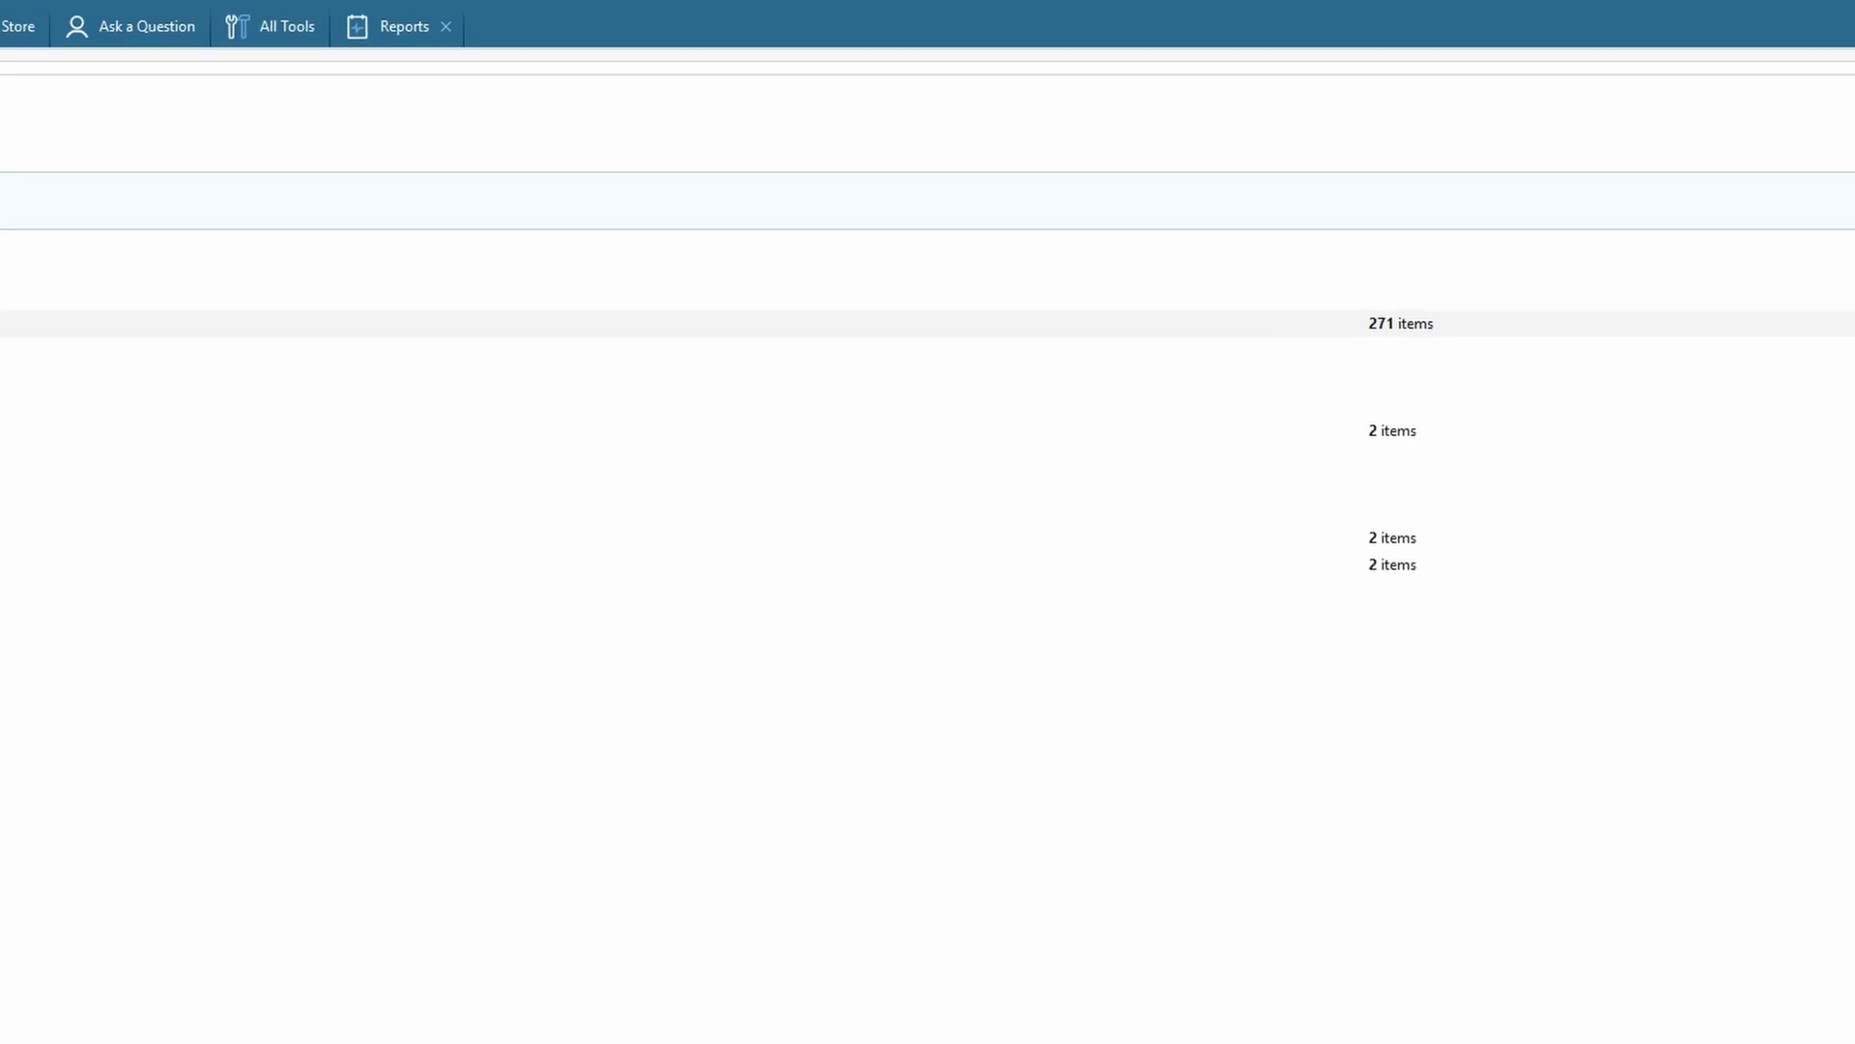
pyautogui.click(380, 368)
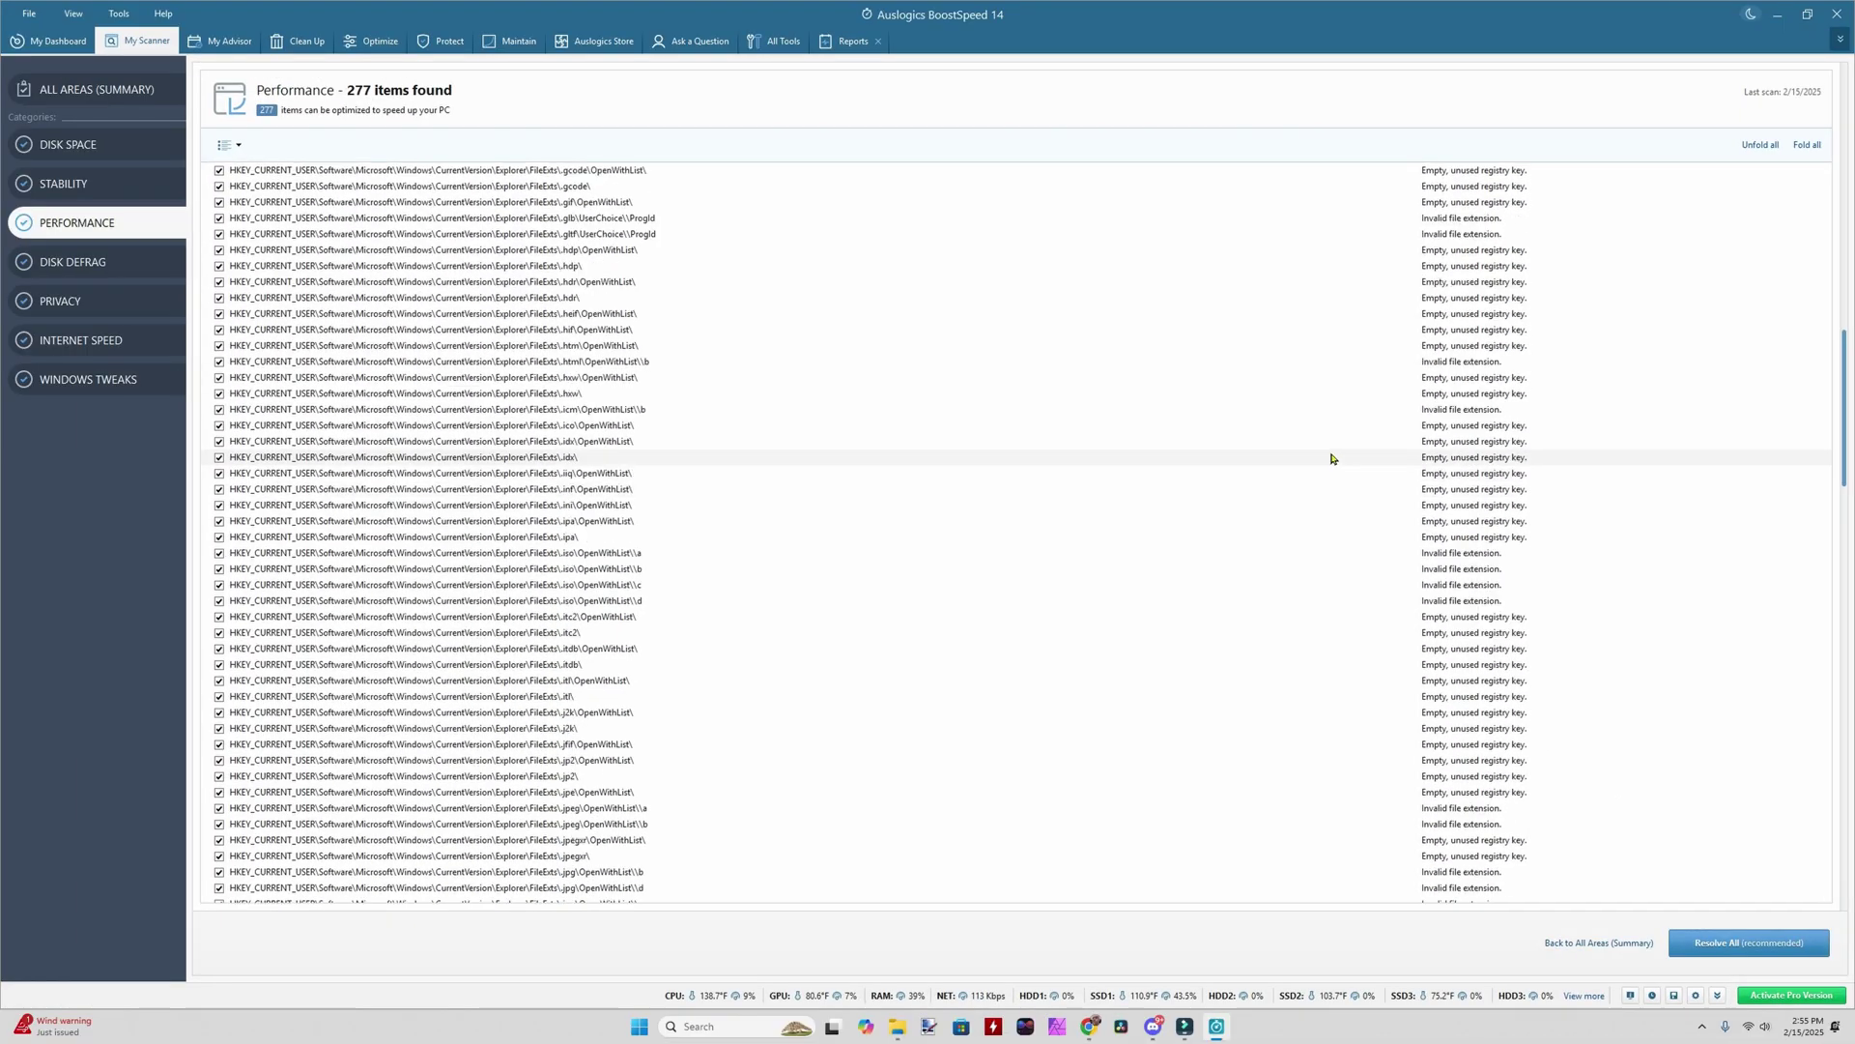
pyautogui.scroll(-3, 1294, 483)
pyautogui.click(1585, 943)
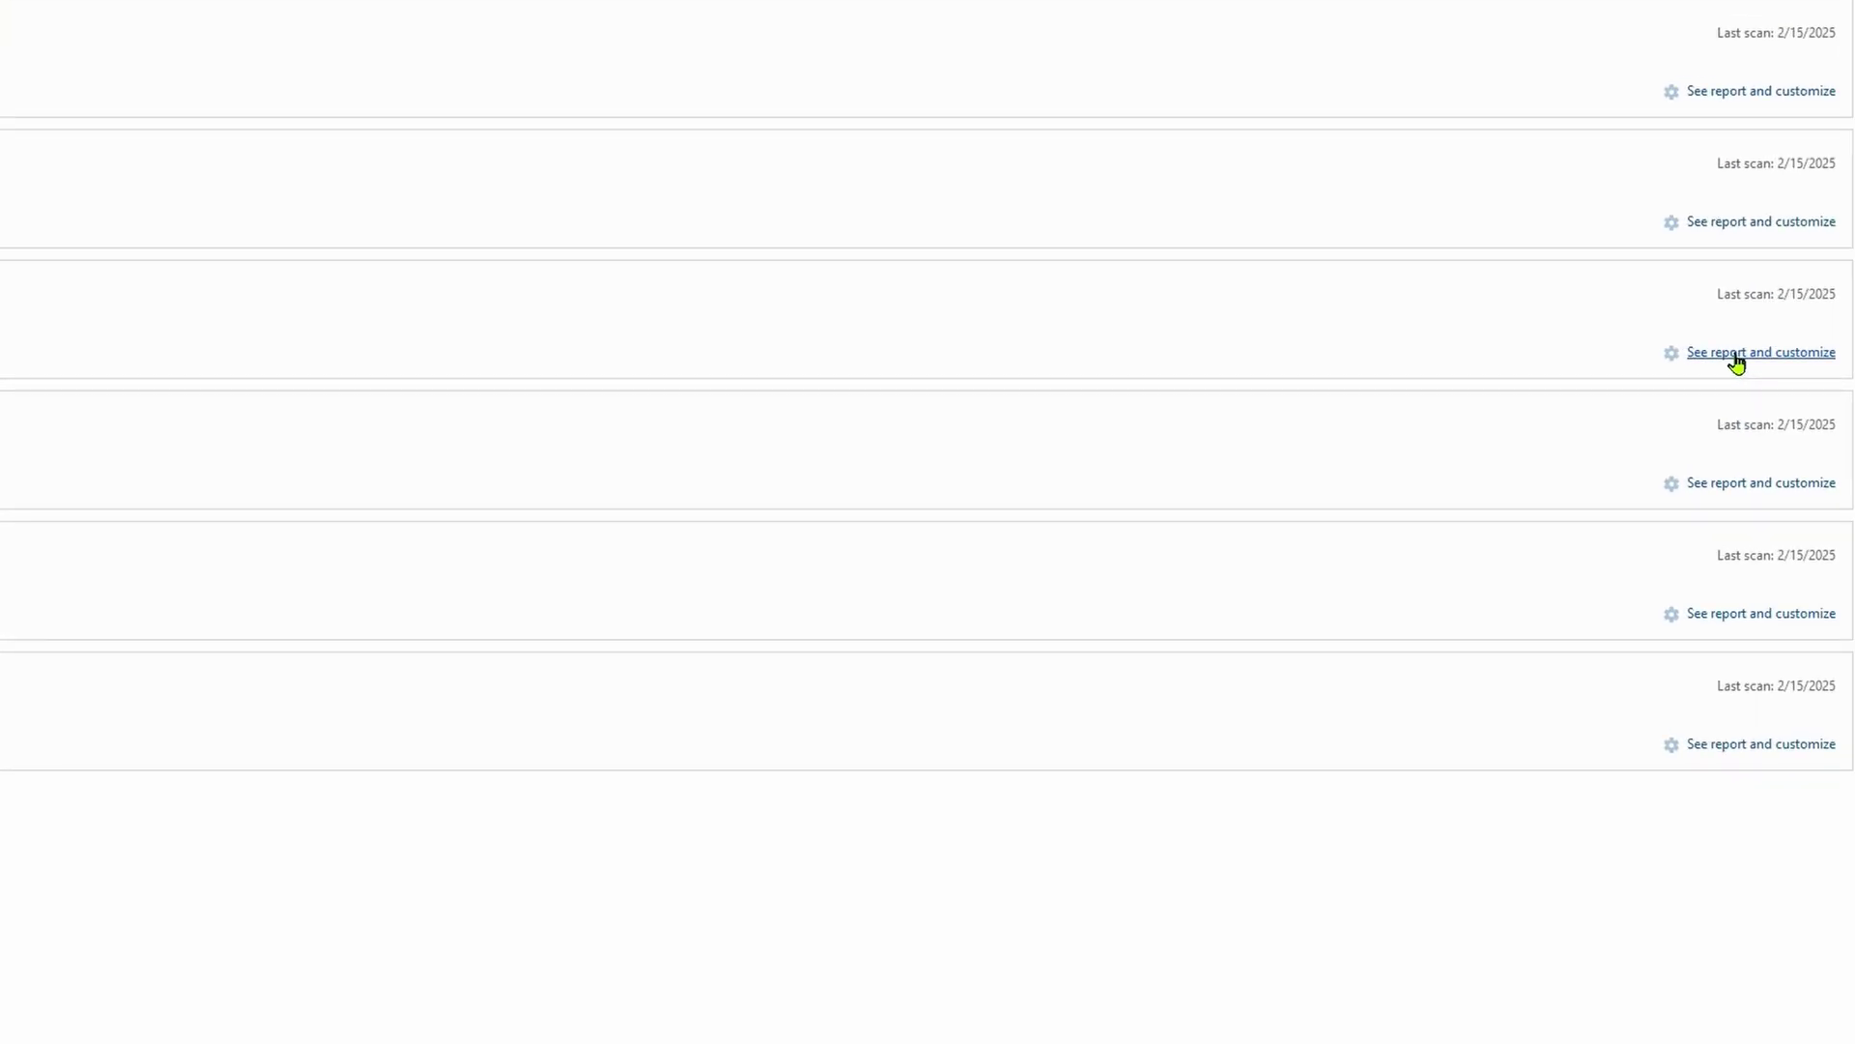
pyautogui.click(1736, 353)
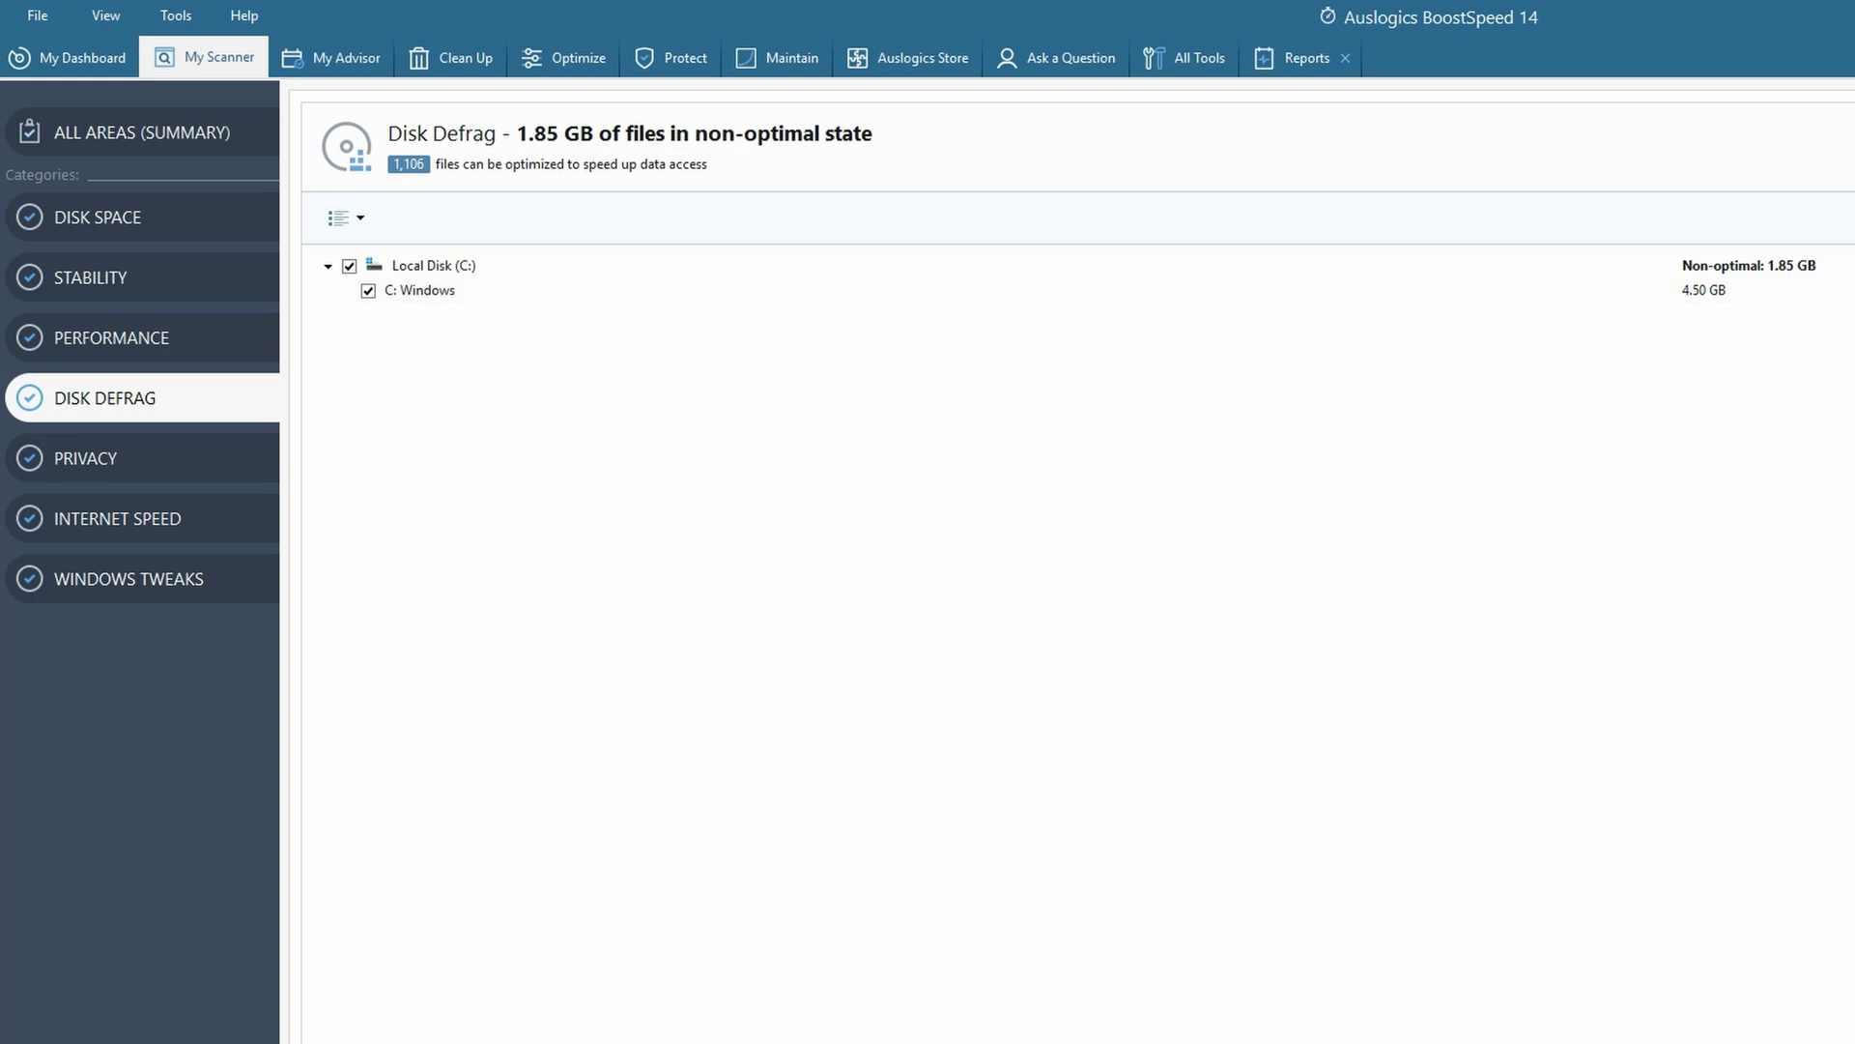
pyautogui.press('Escape')
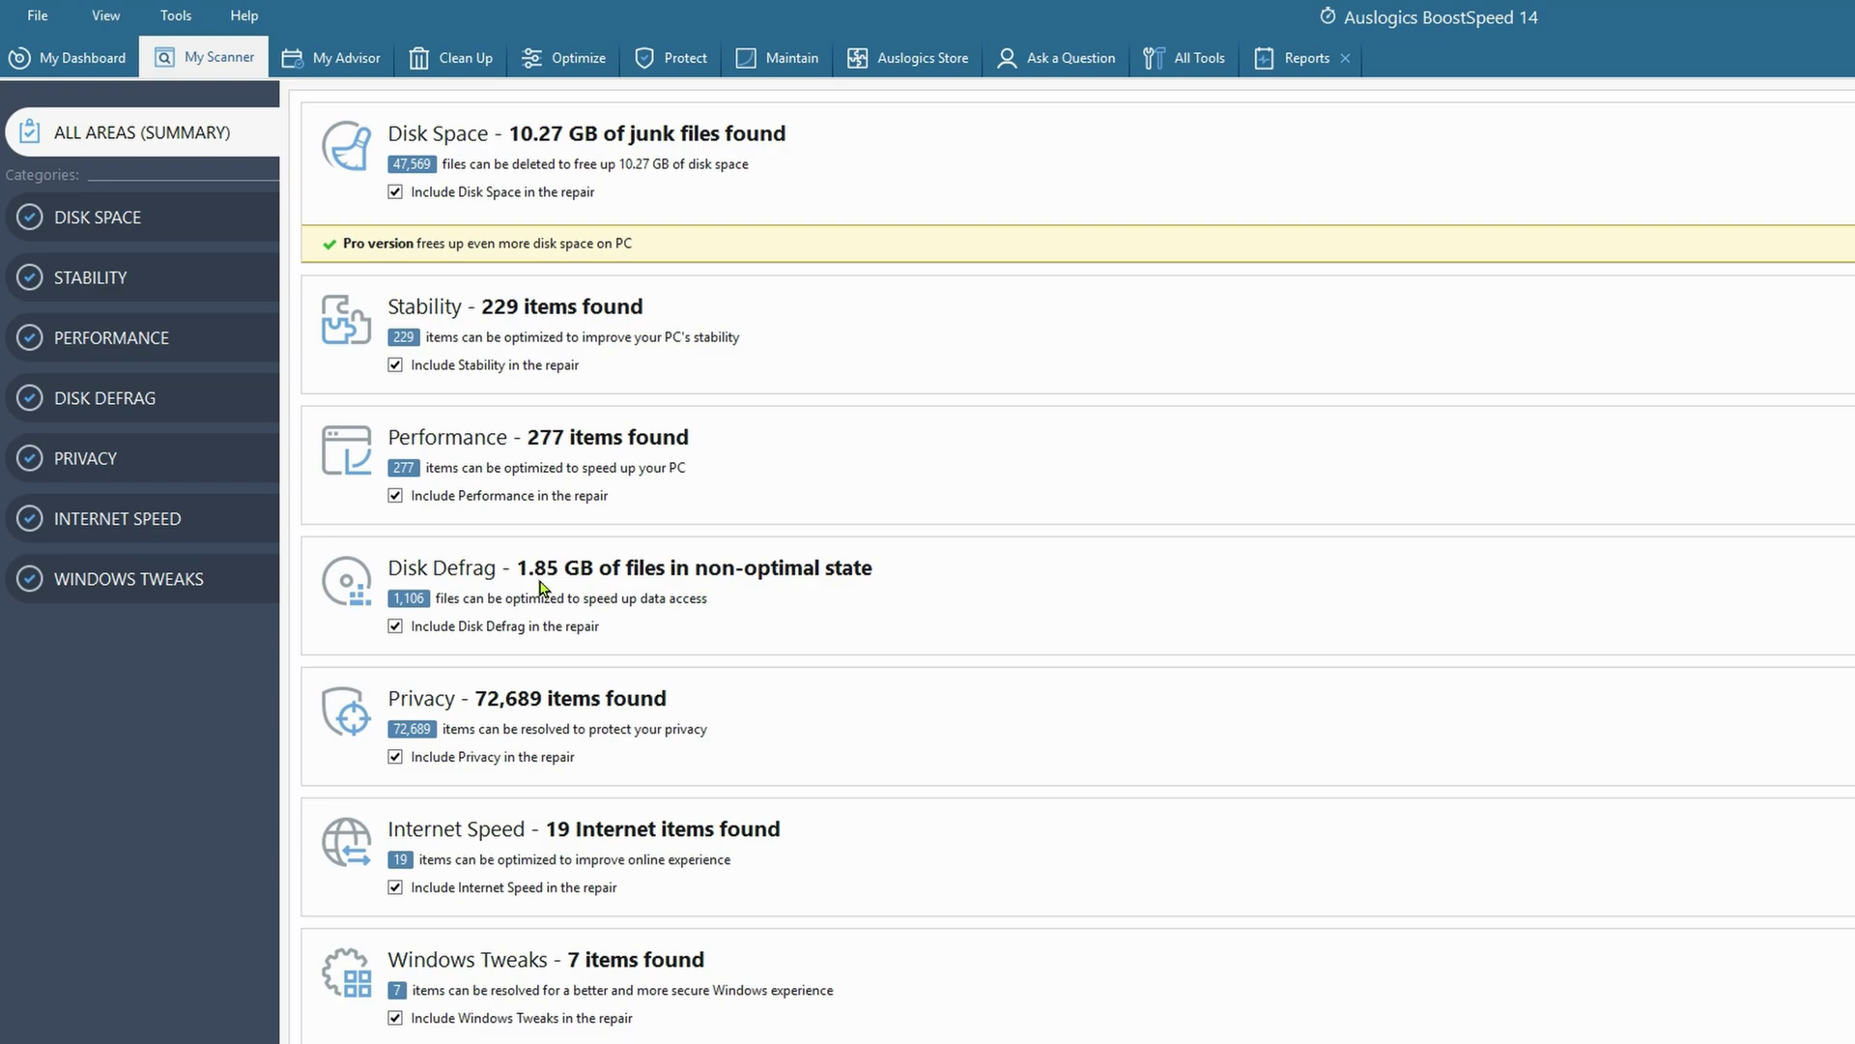
pyautogui.click(870, 735)
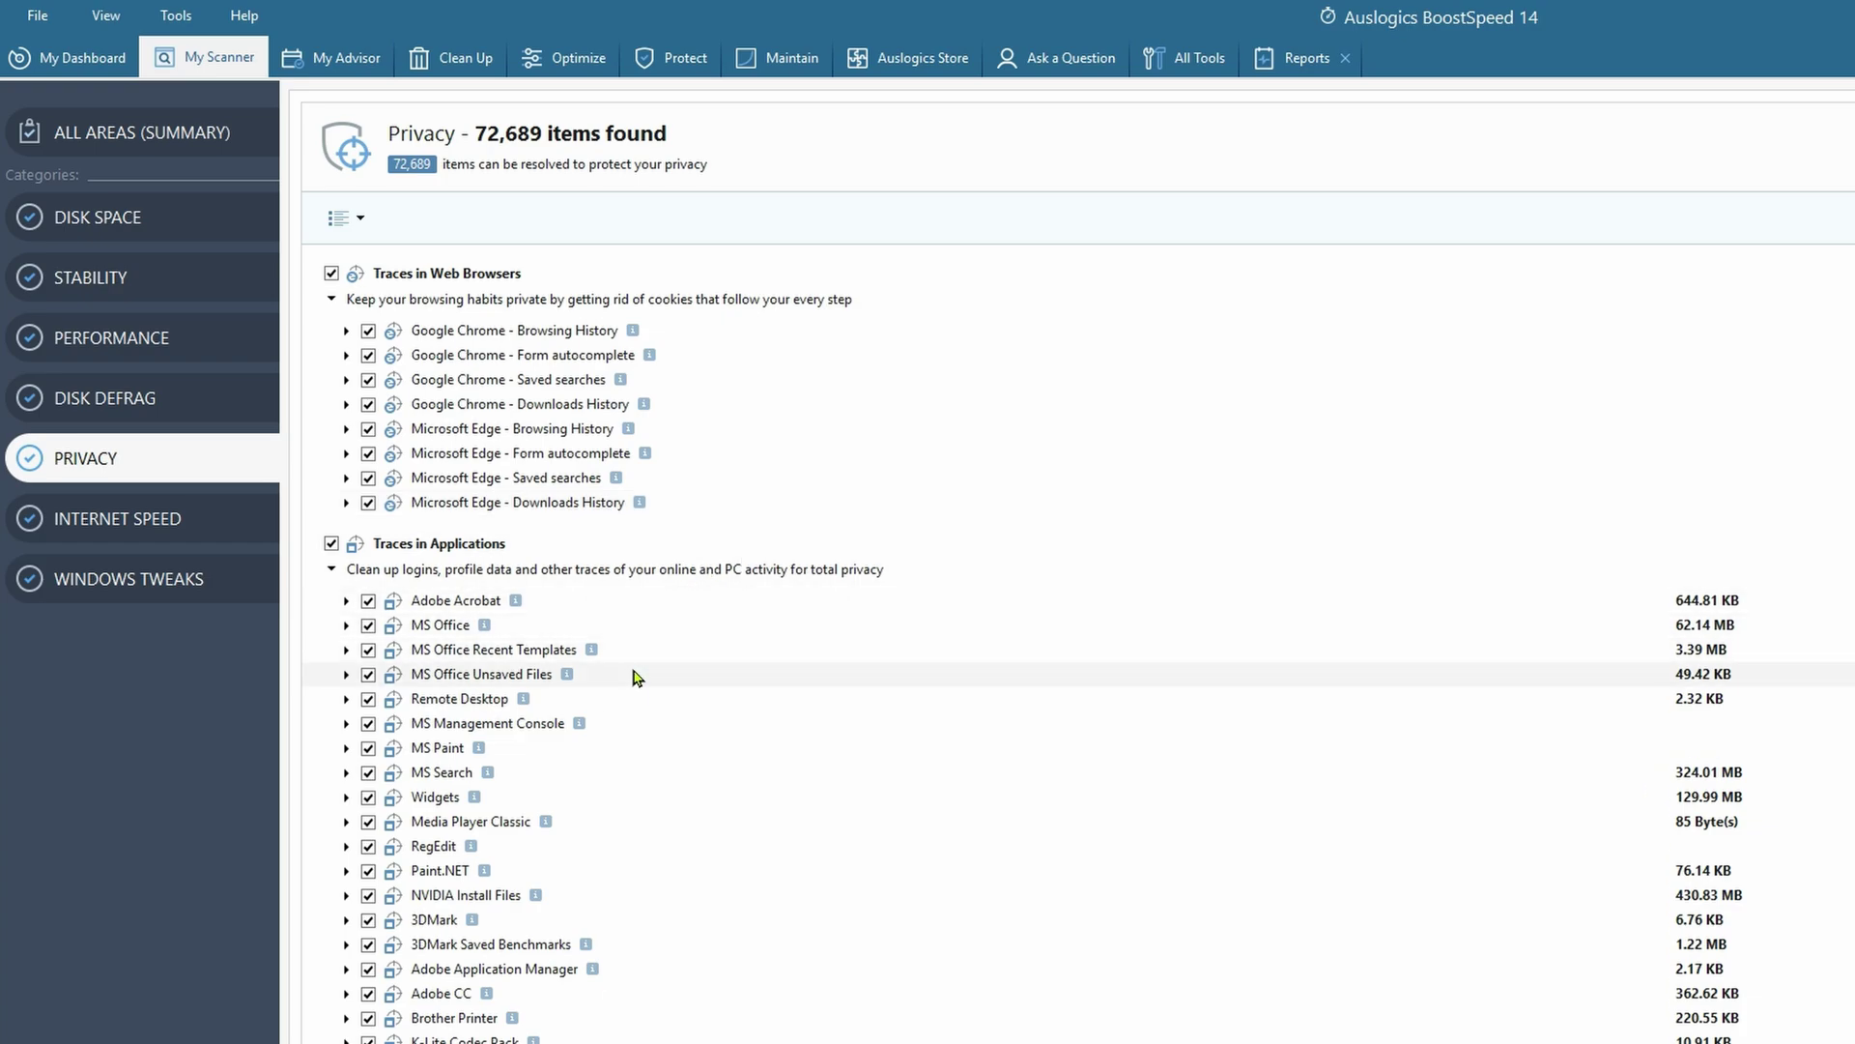
pyautogui.scroll(-1, 634, 683)
pyautogui.scroll(-4, 750, 990)
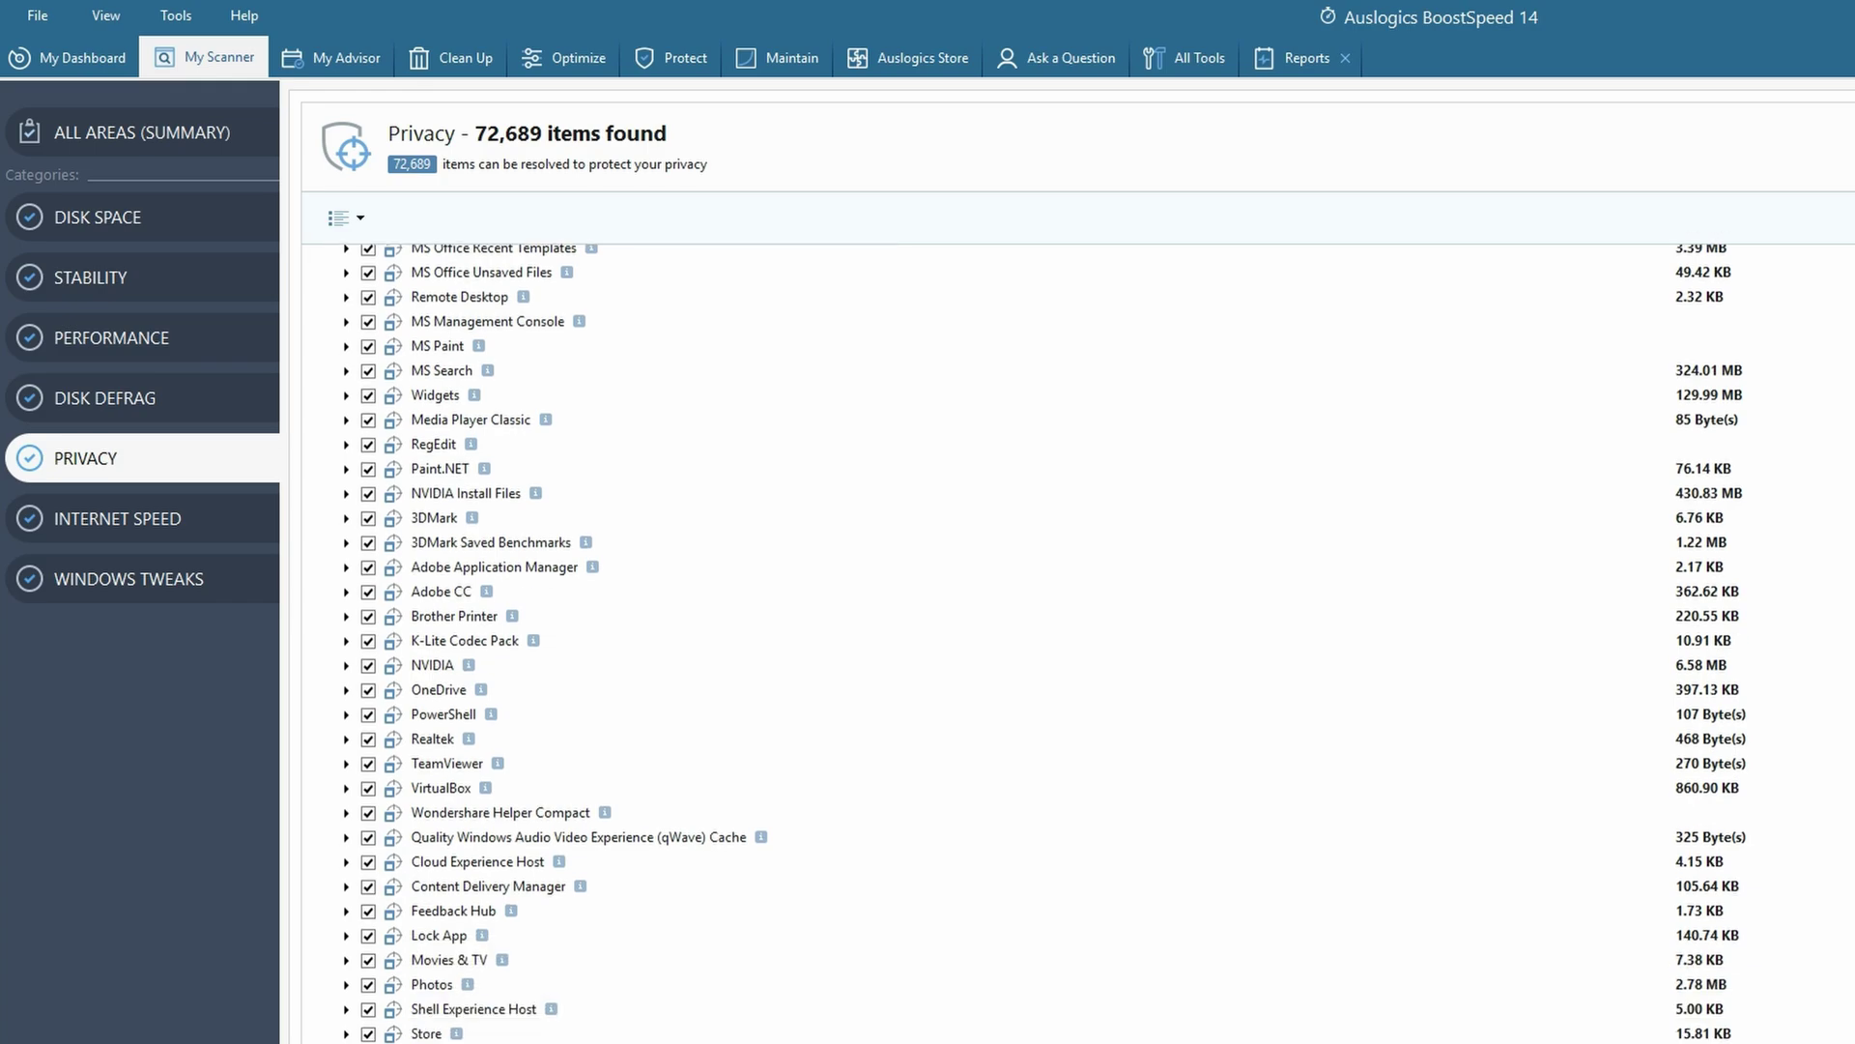
pyautogui.scroll(2, 750, 989)
pyautogui.scroll(-4, 851, 521)
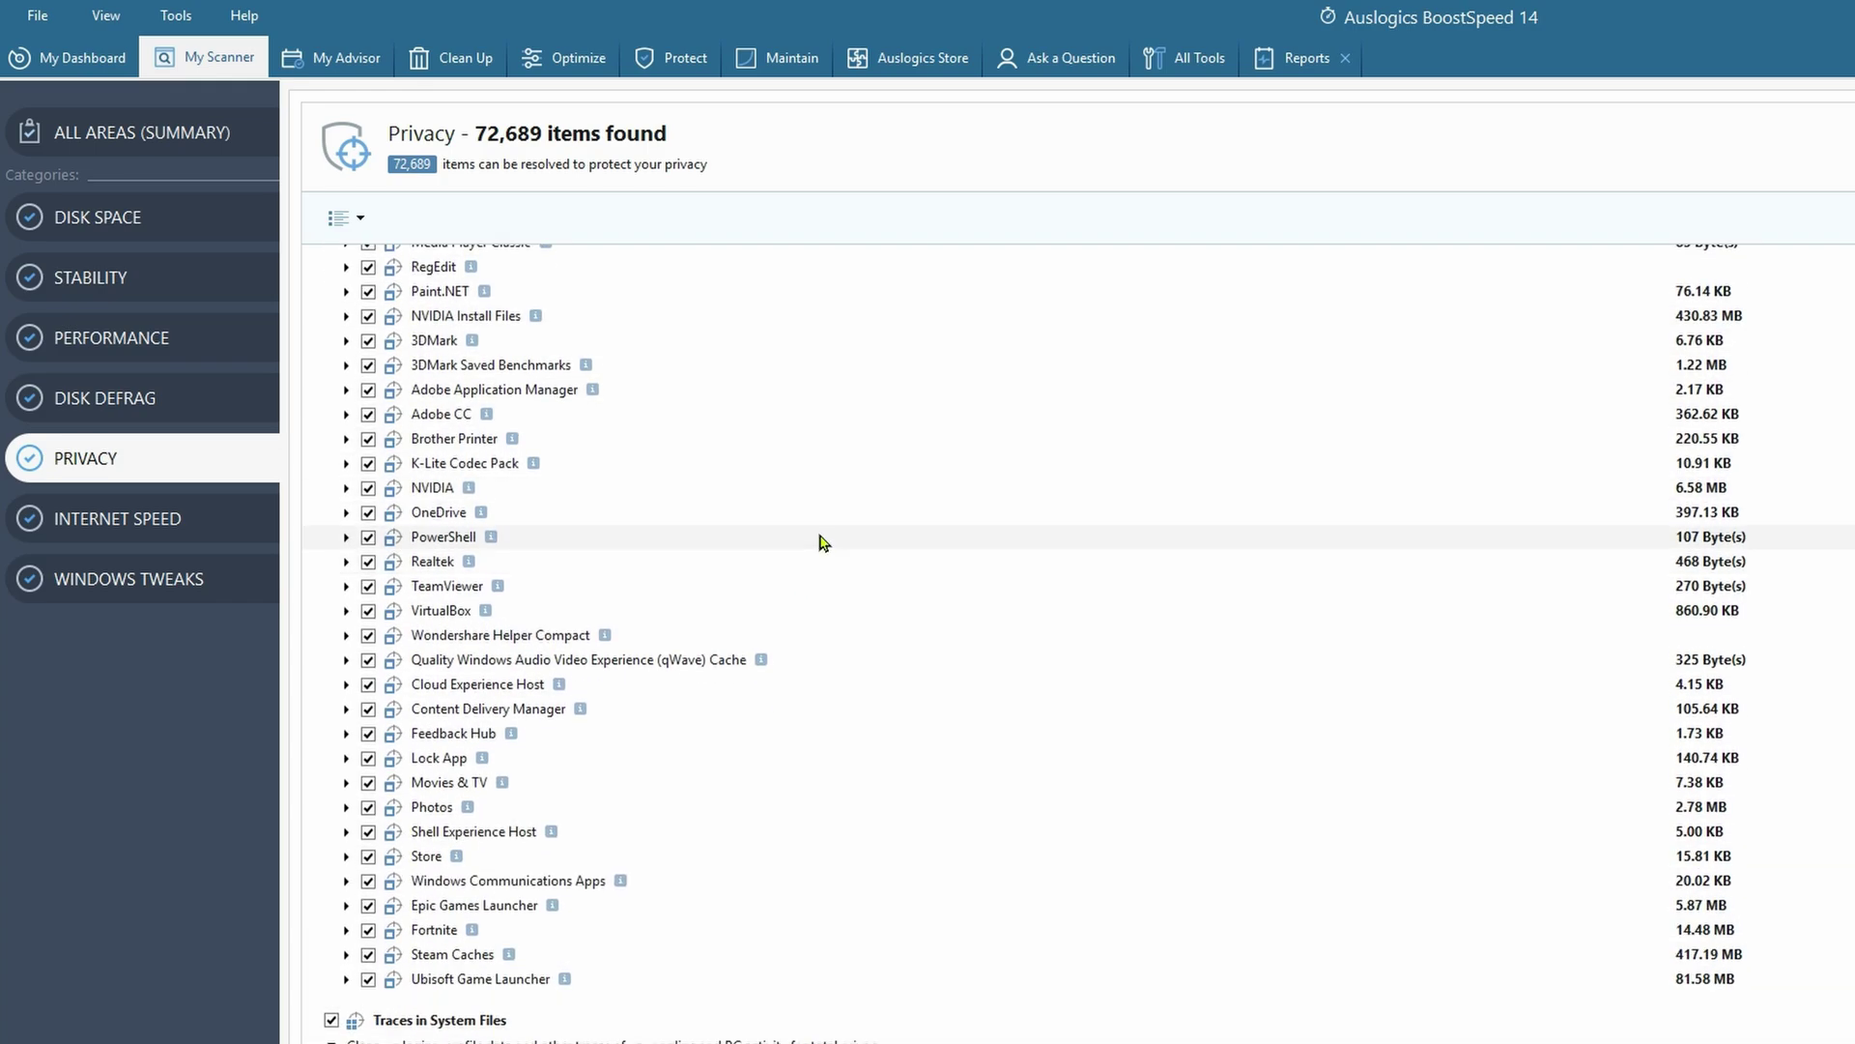
pyautogui.scroll(5, 811, 570)
pyautogui.scroll(1, 833, 594)
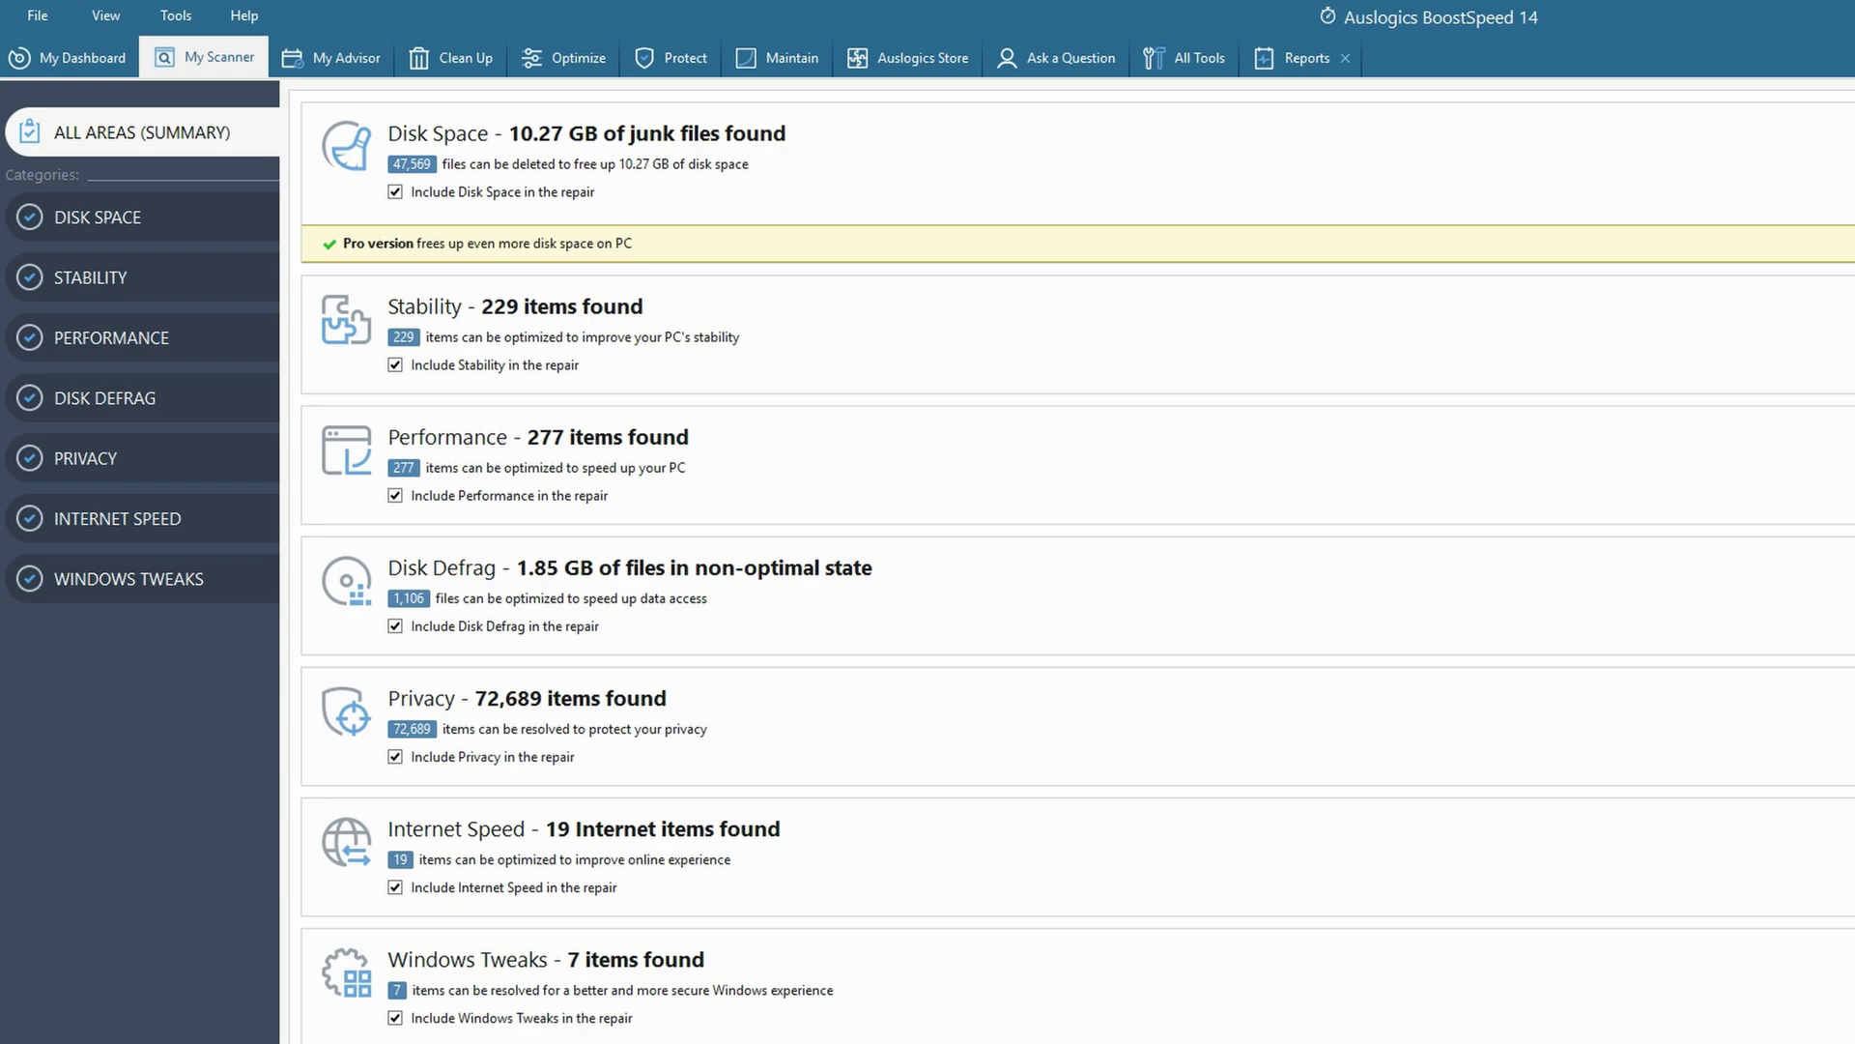
# - Review Internet Speed findings: 13 TCP/IP, 4 WinSock and 2 Workstation tweaks
pyautogui.click(117, 517)
pyautogui.click(462, 377)
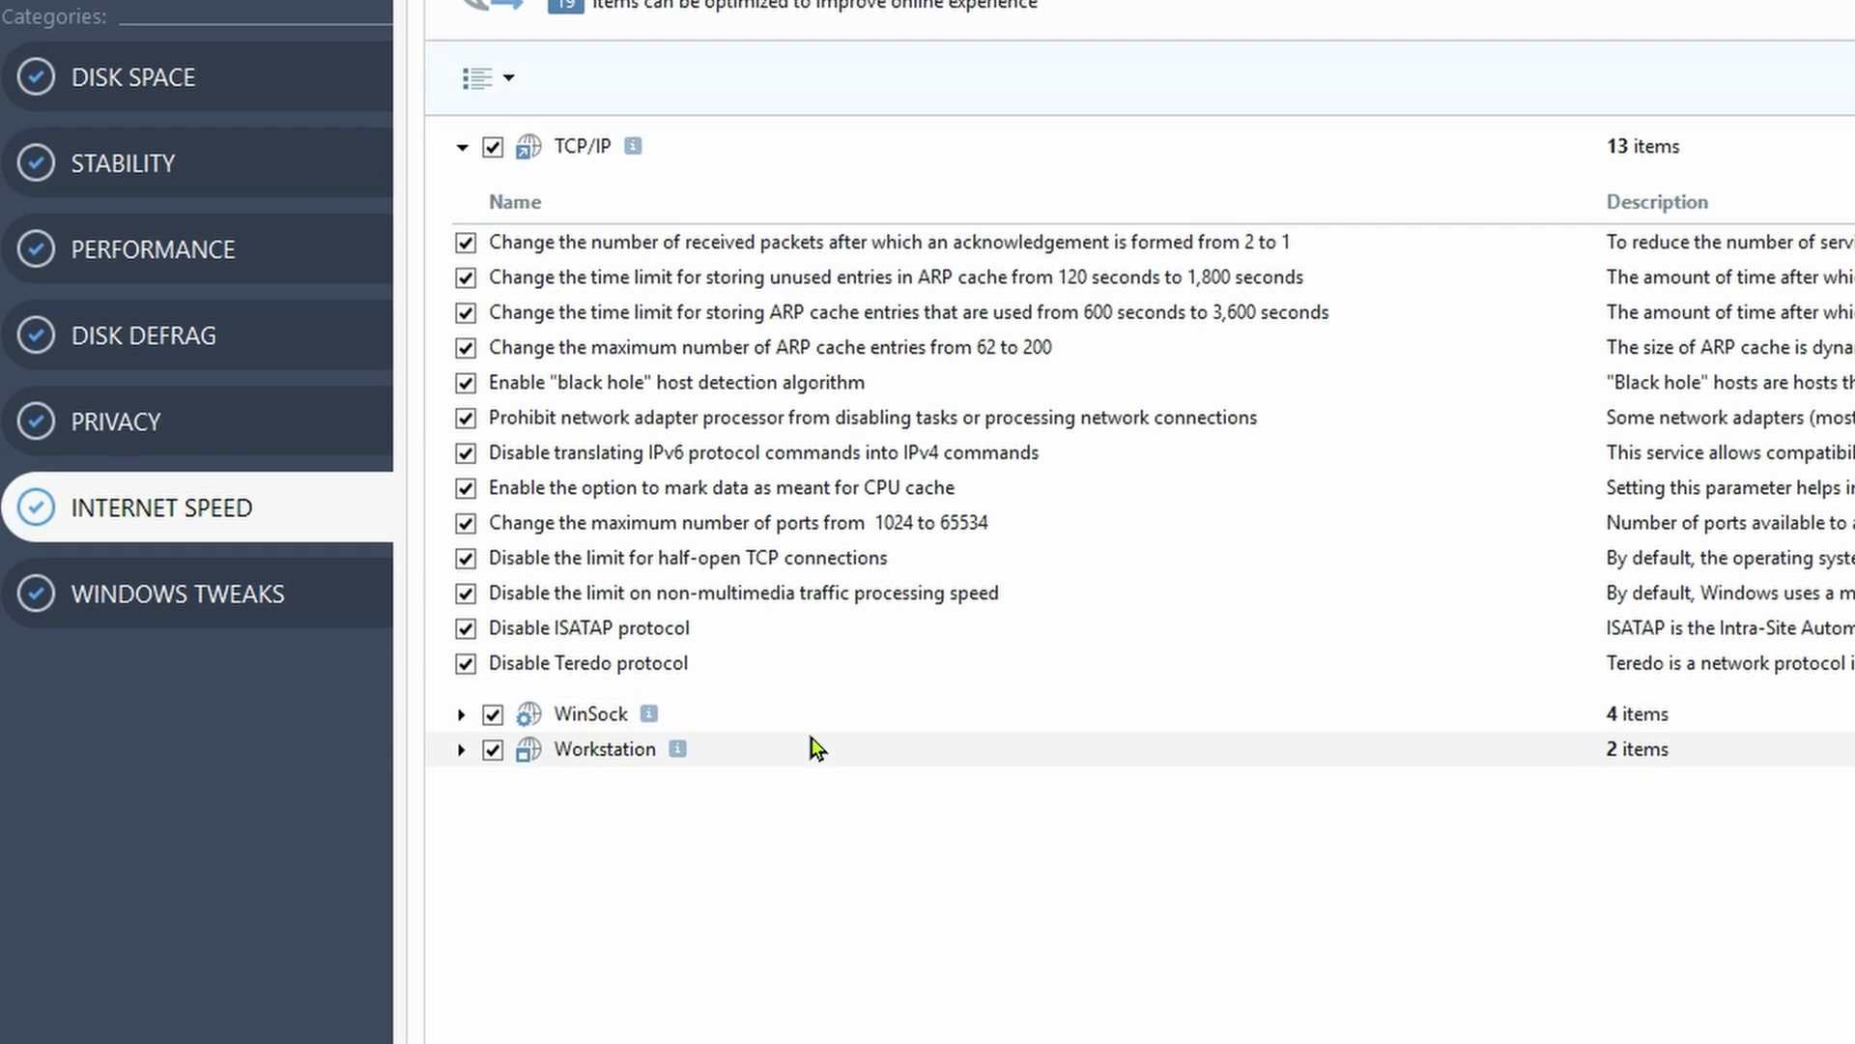
pyautogui.click(461, 943)
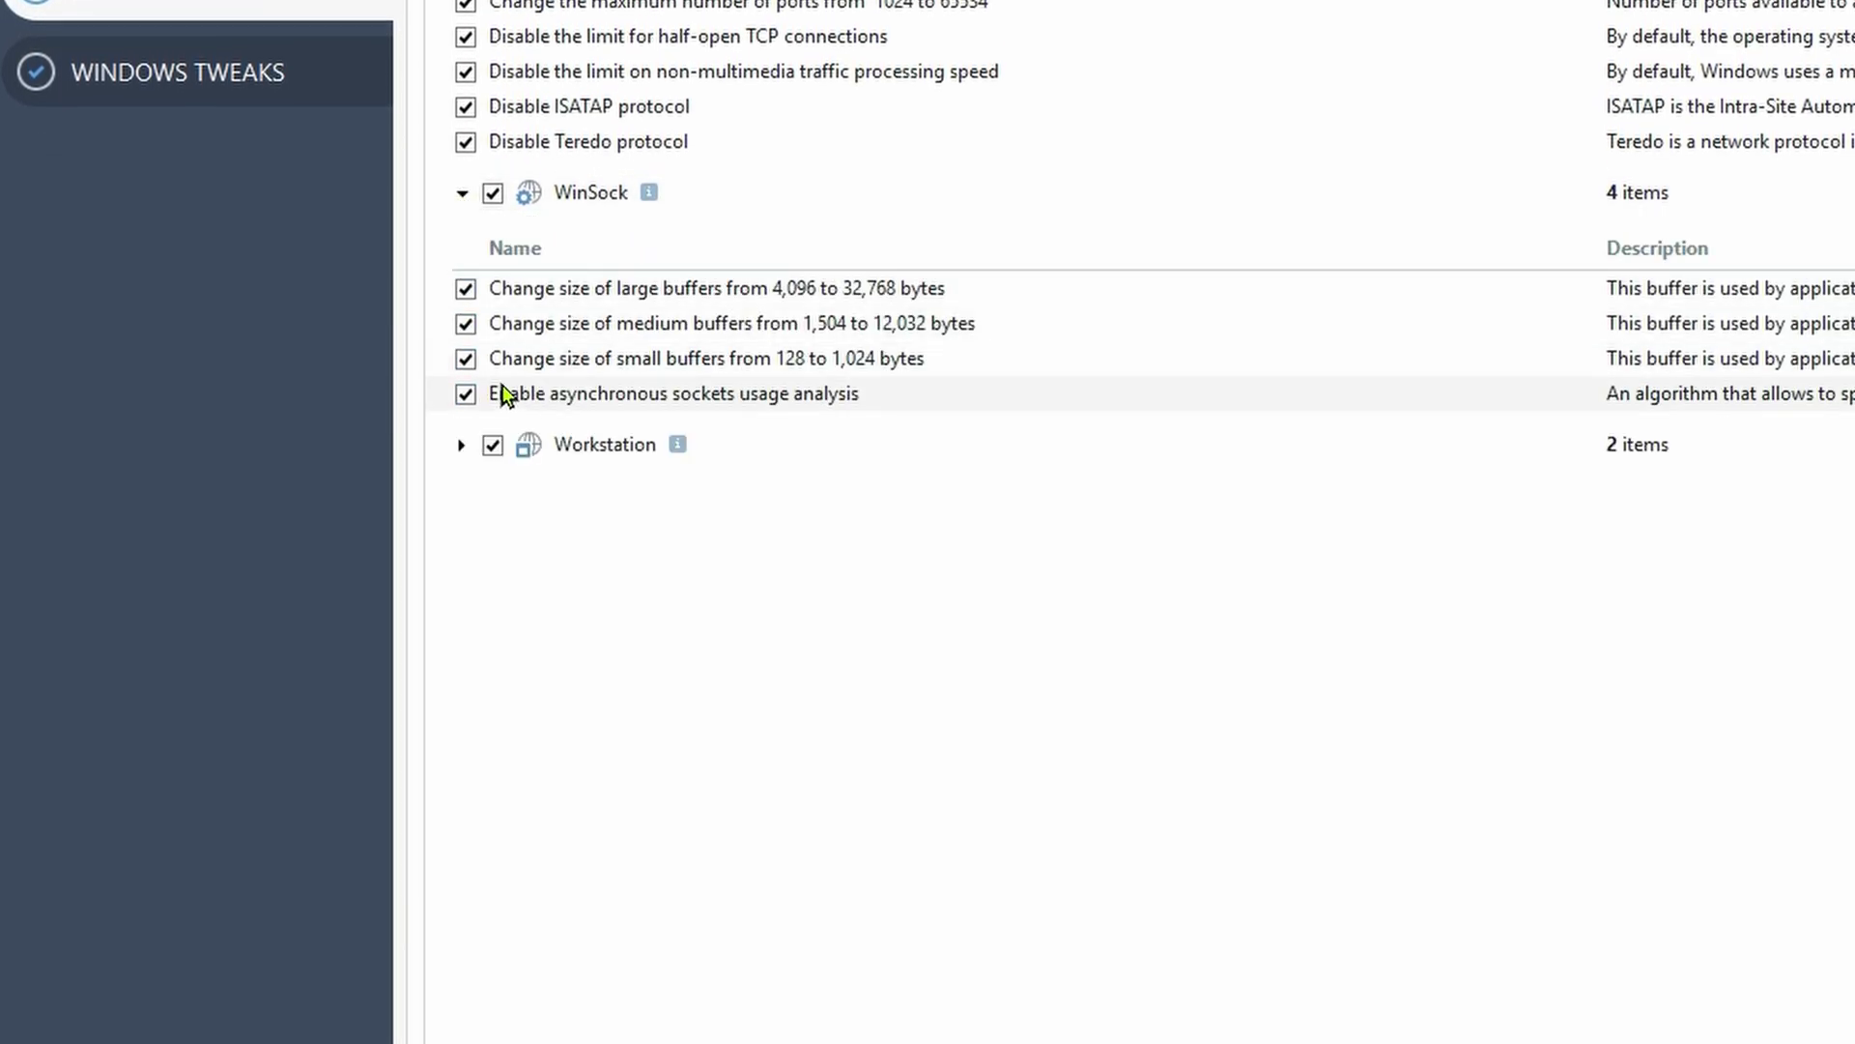
pyautogui.click(461, 445)
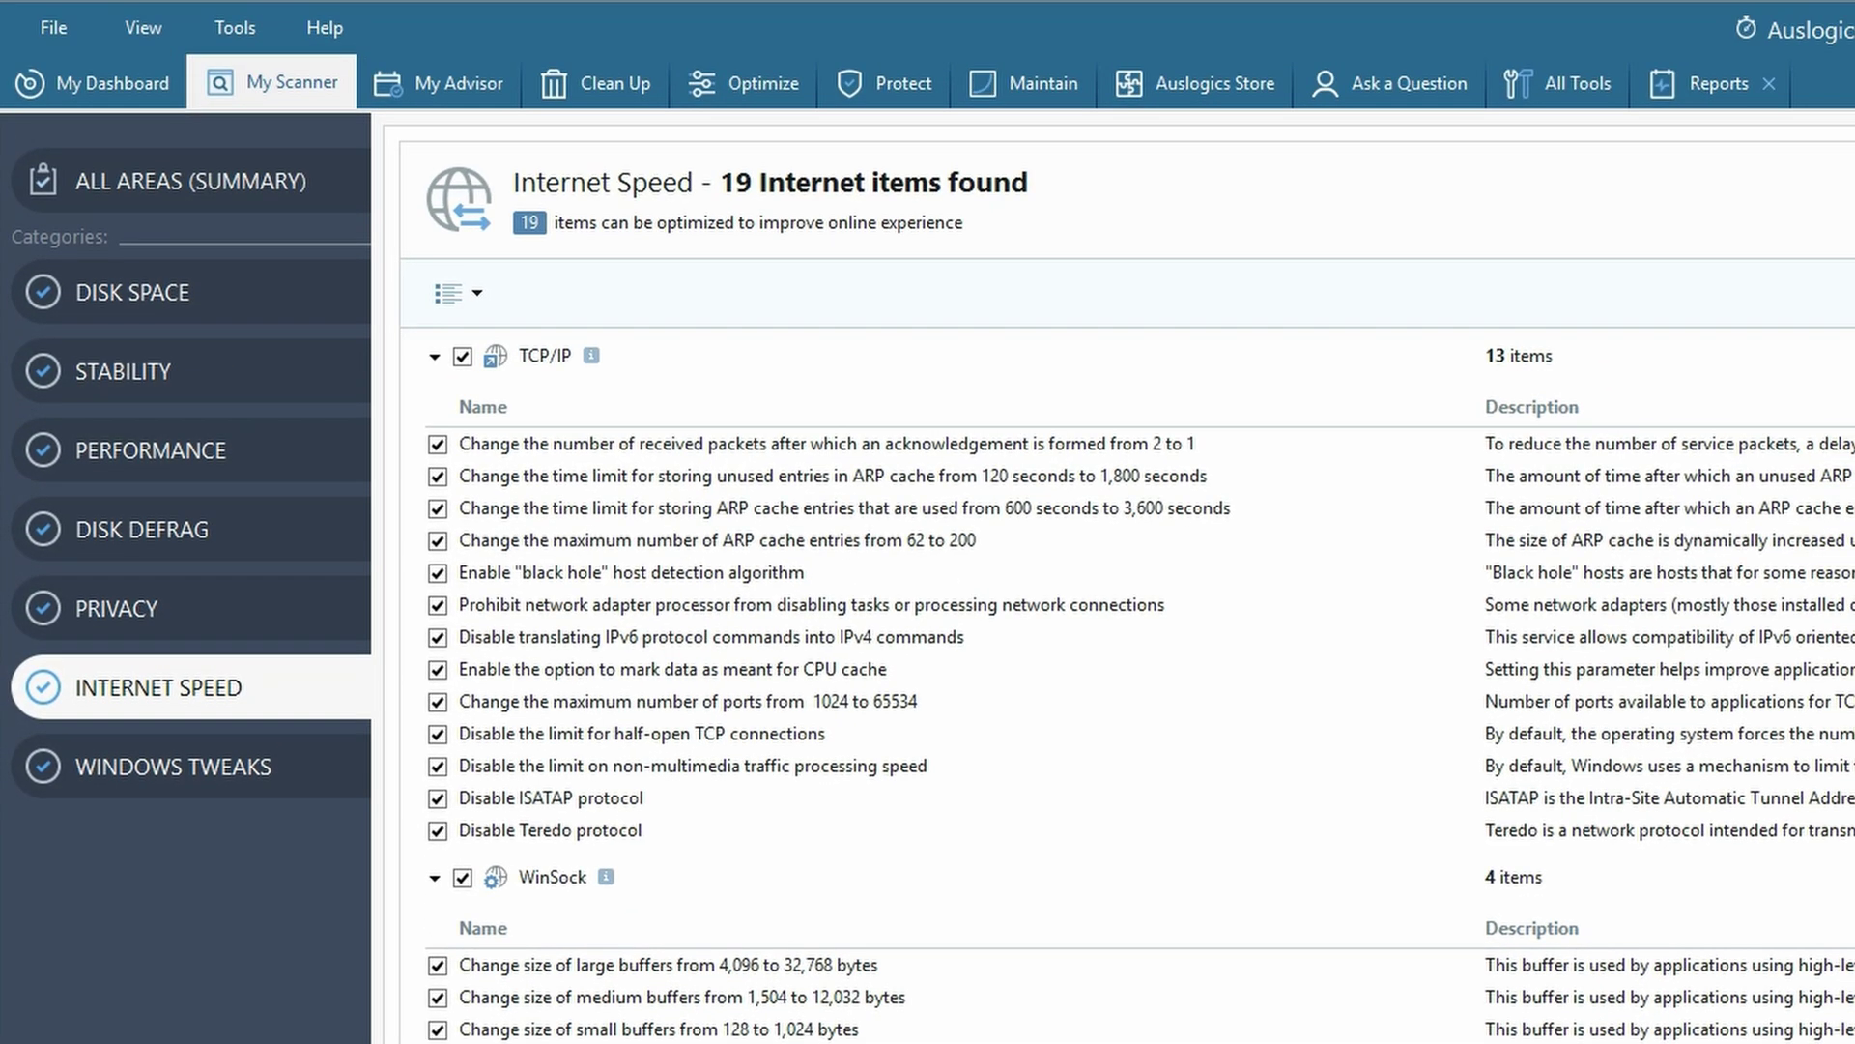
pyautogui.click(190, 181)
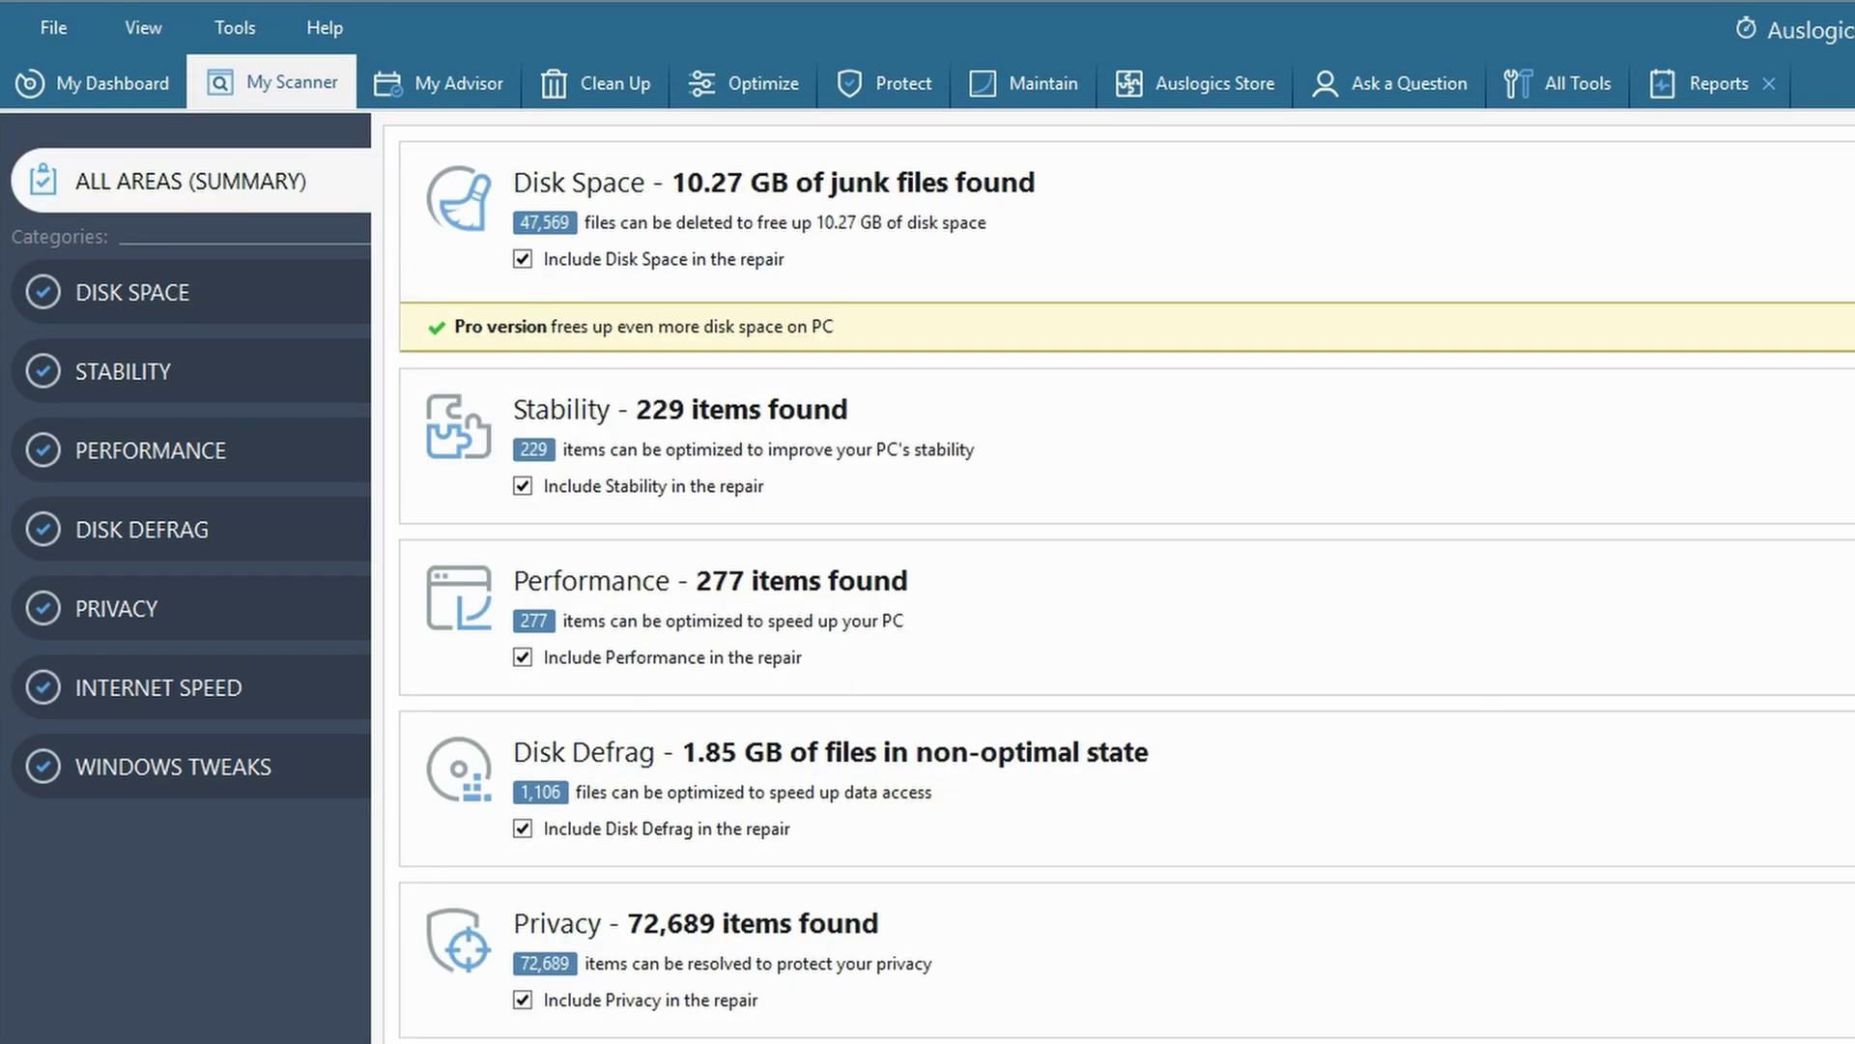
# - Inspect the Ad Control and Blocker tweaks under Windows Tweaks, then return to the summary
pyautogui.click(174, 766)
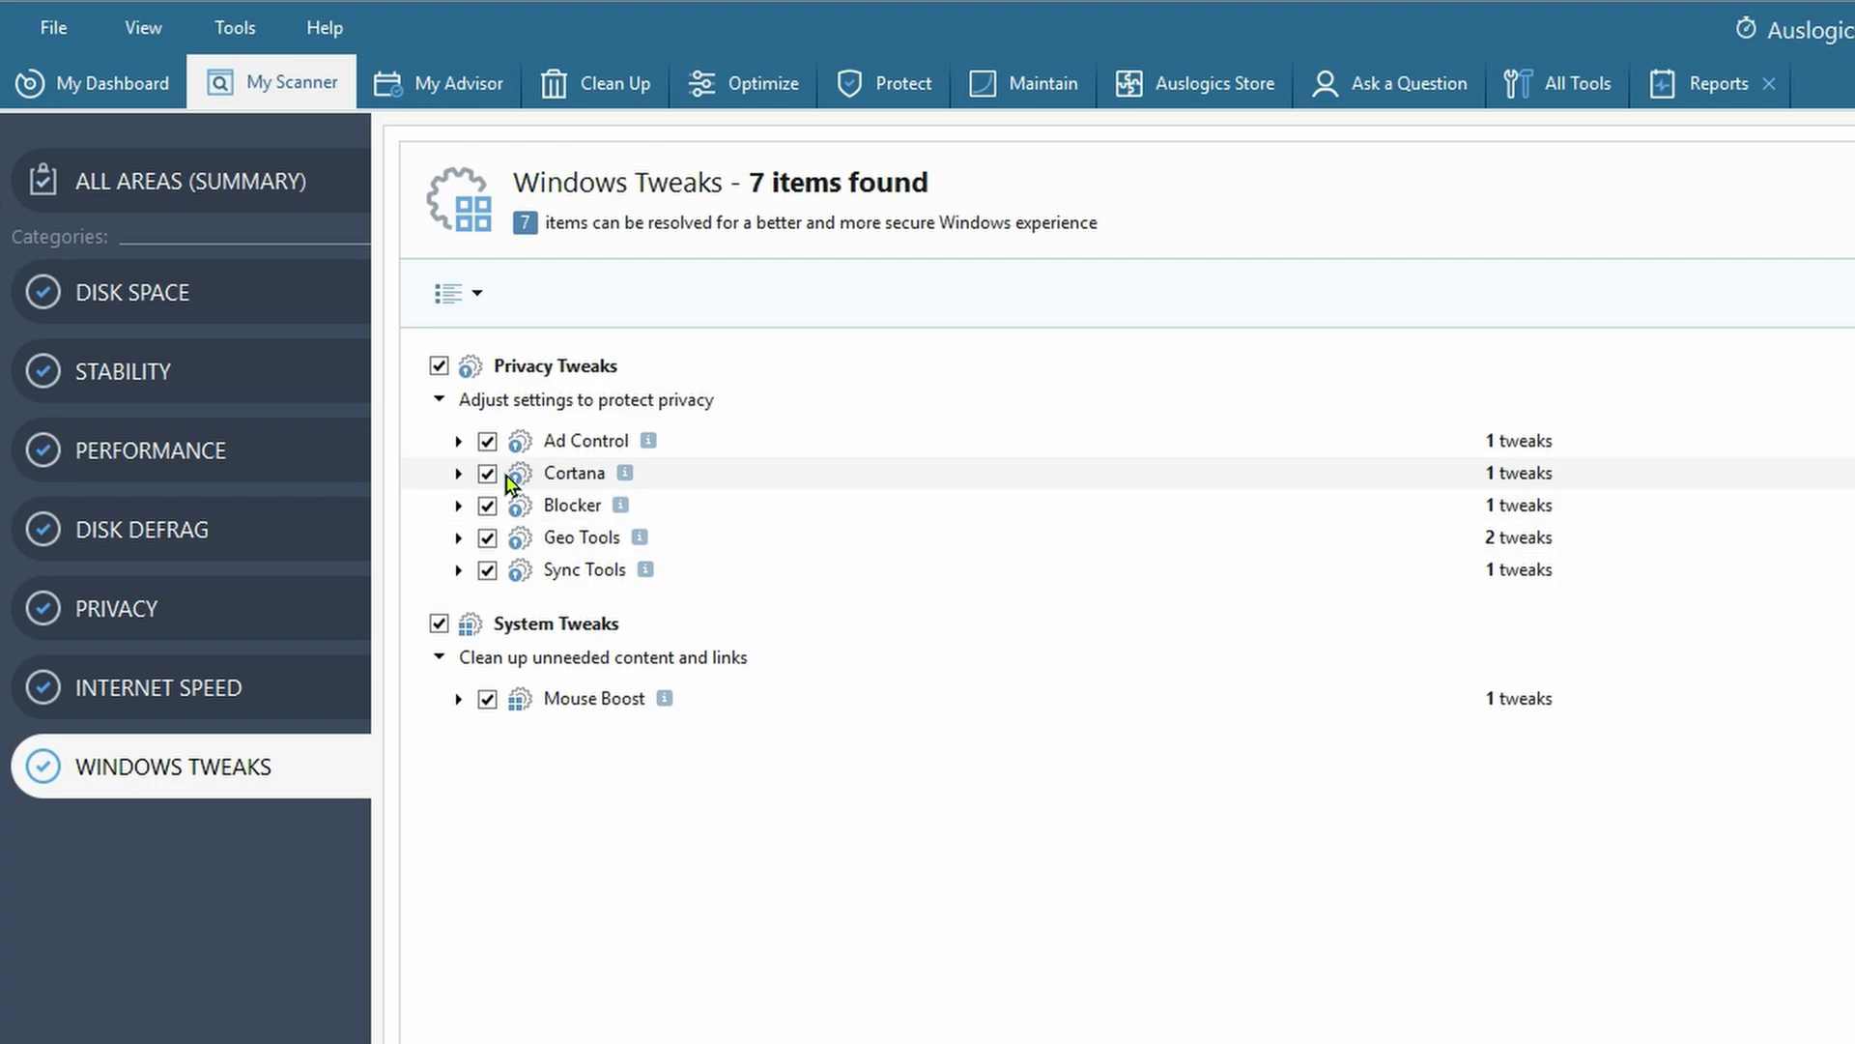
pyautogui.click(458, 441)
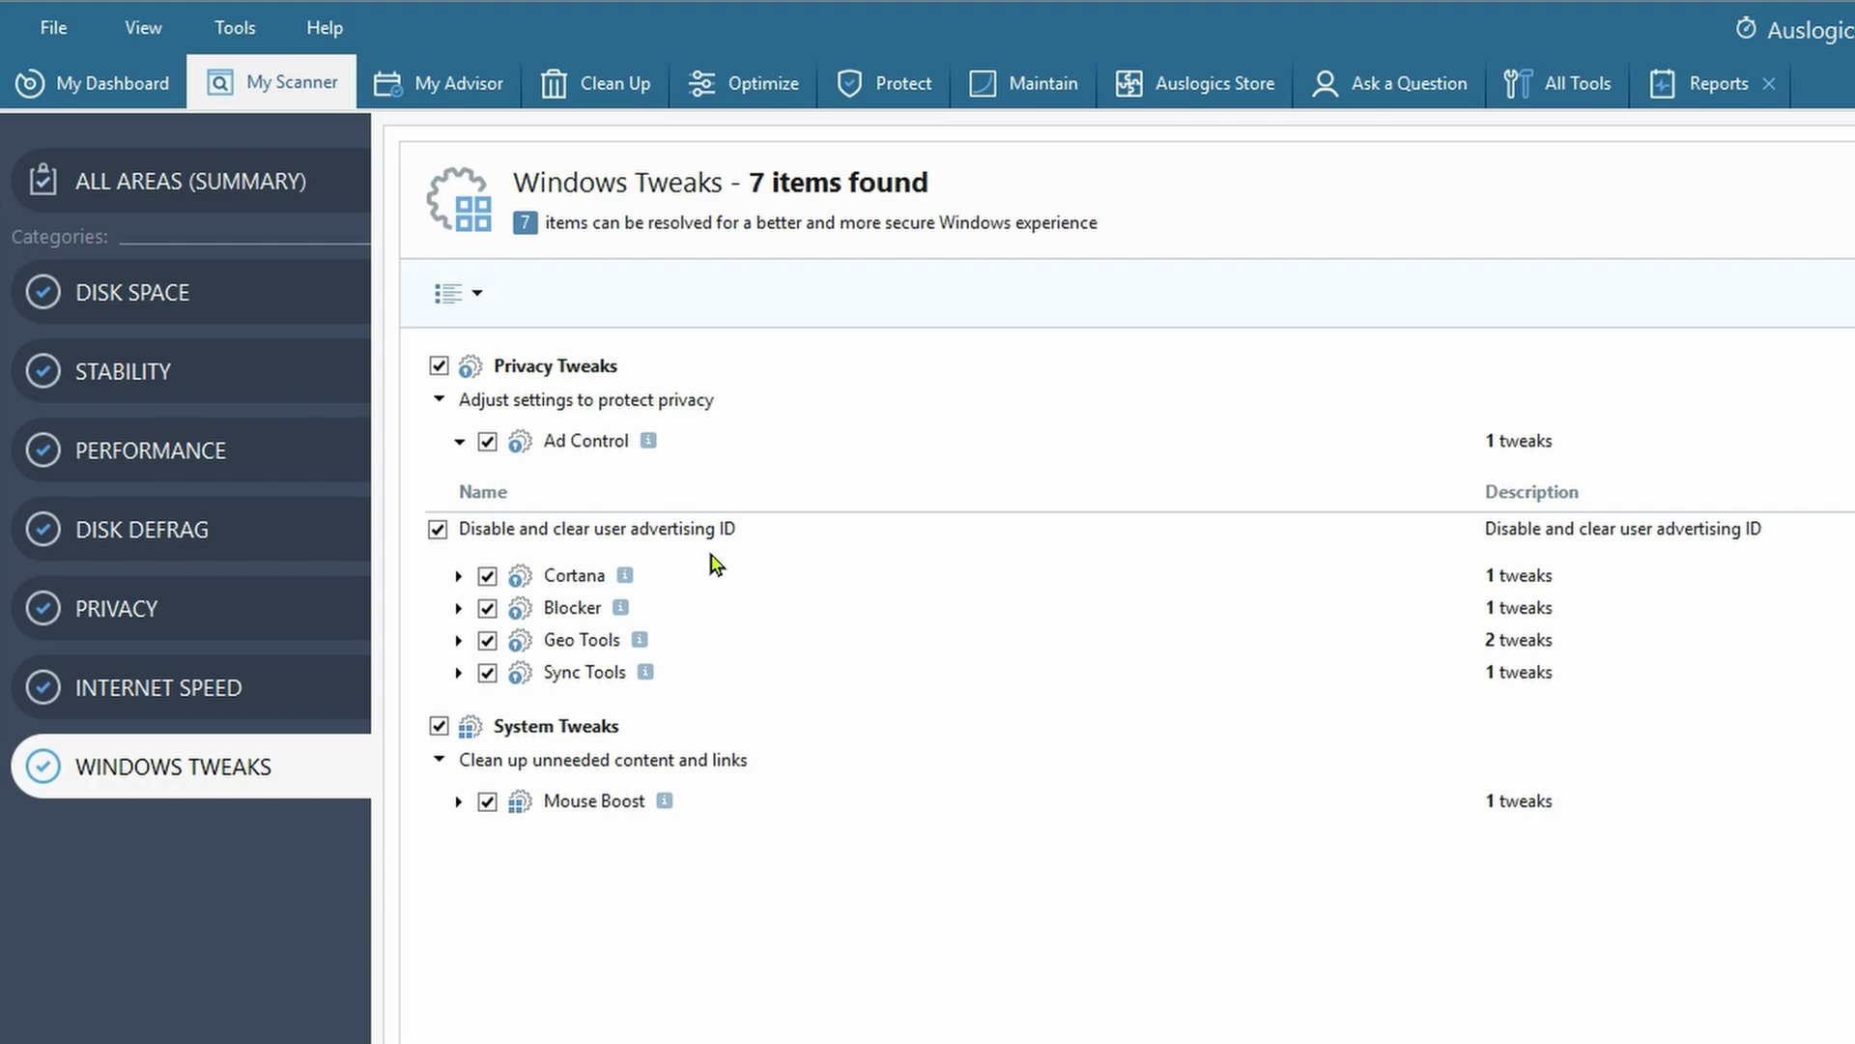
pyautogui.click(458, 608)
pyautogui.click(458, 608)
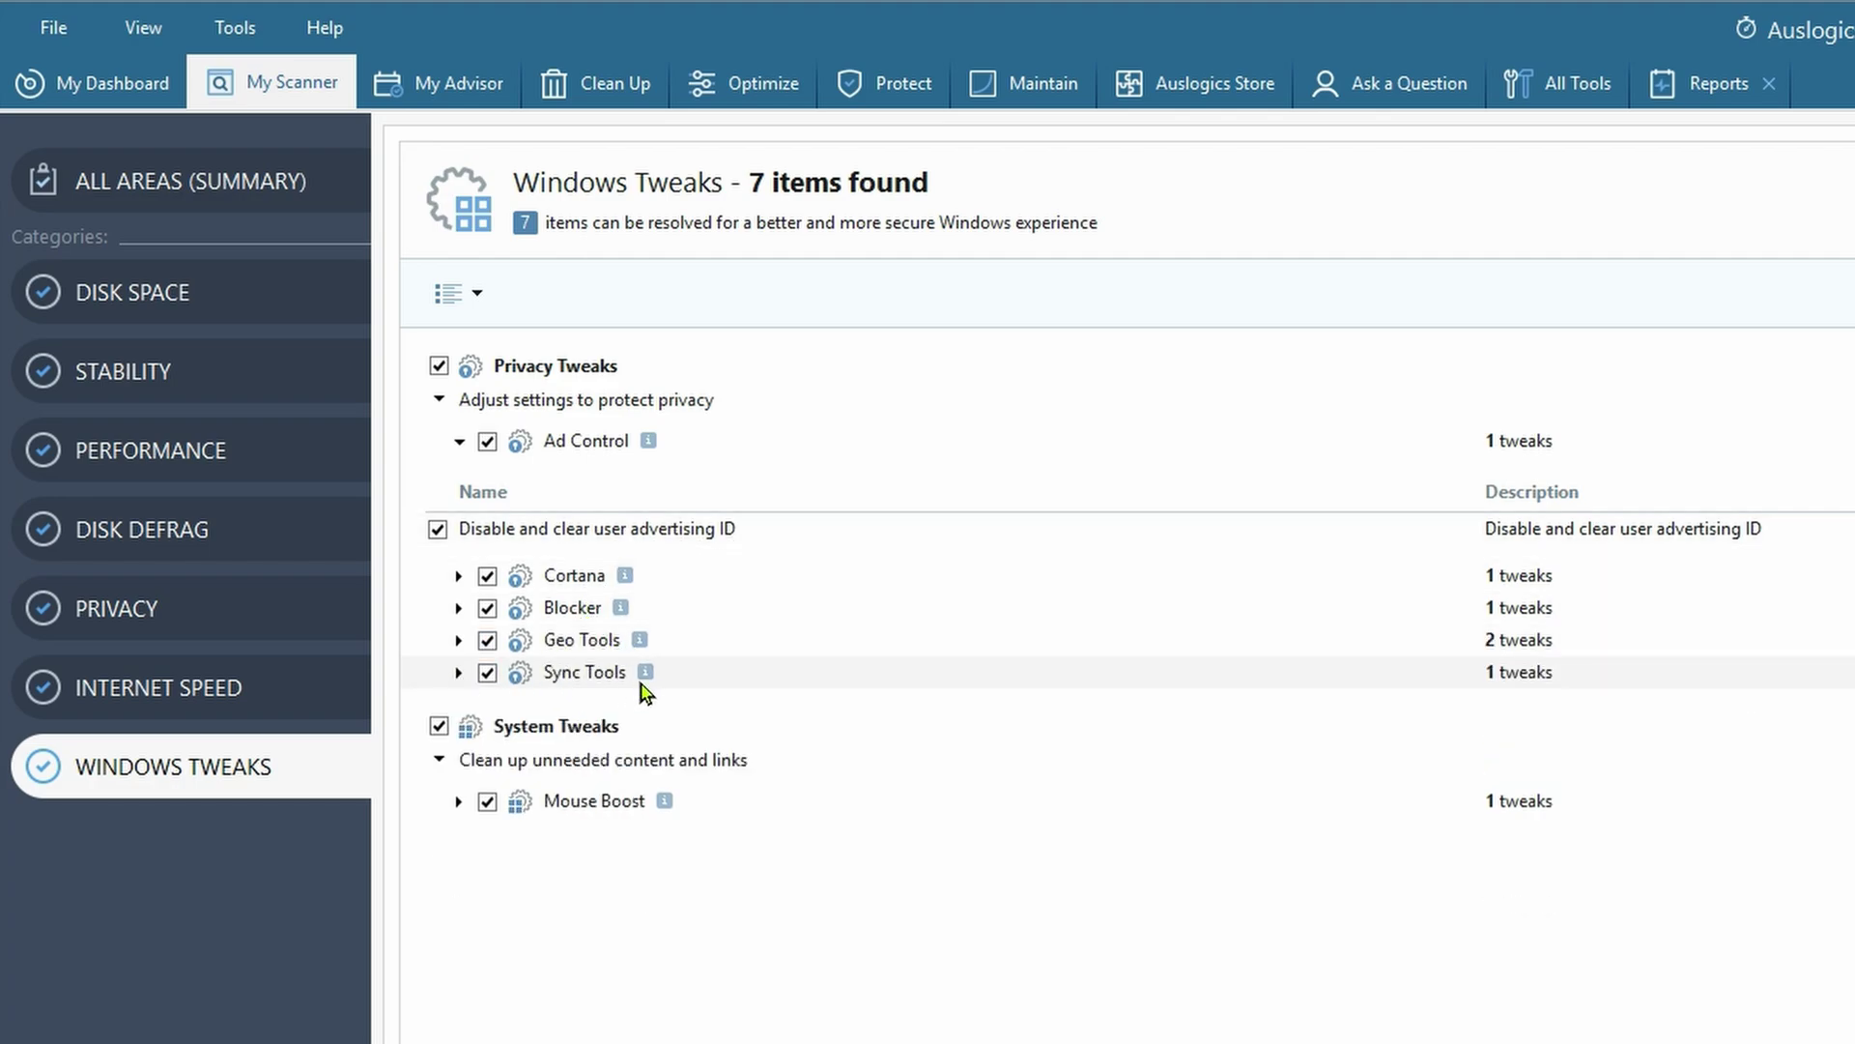
pyautogui.moveTo(666, 802)
pyautogui.click(196, 188)
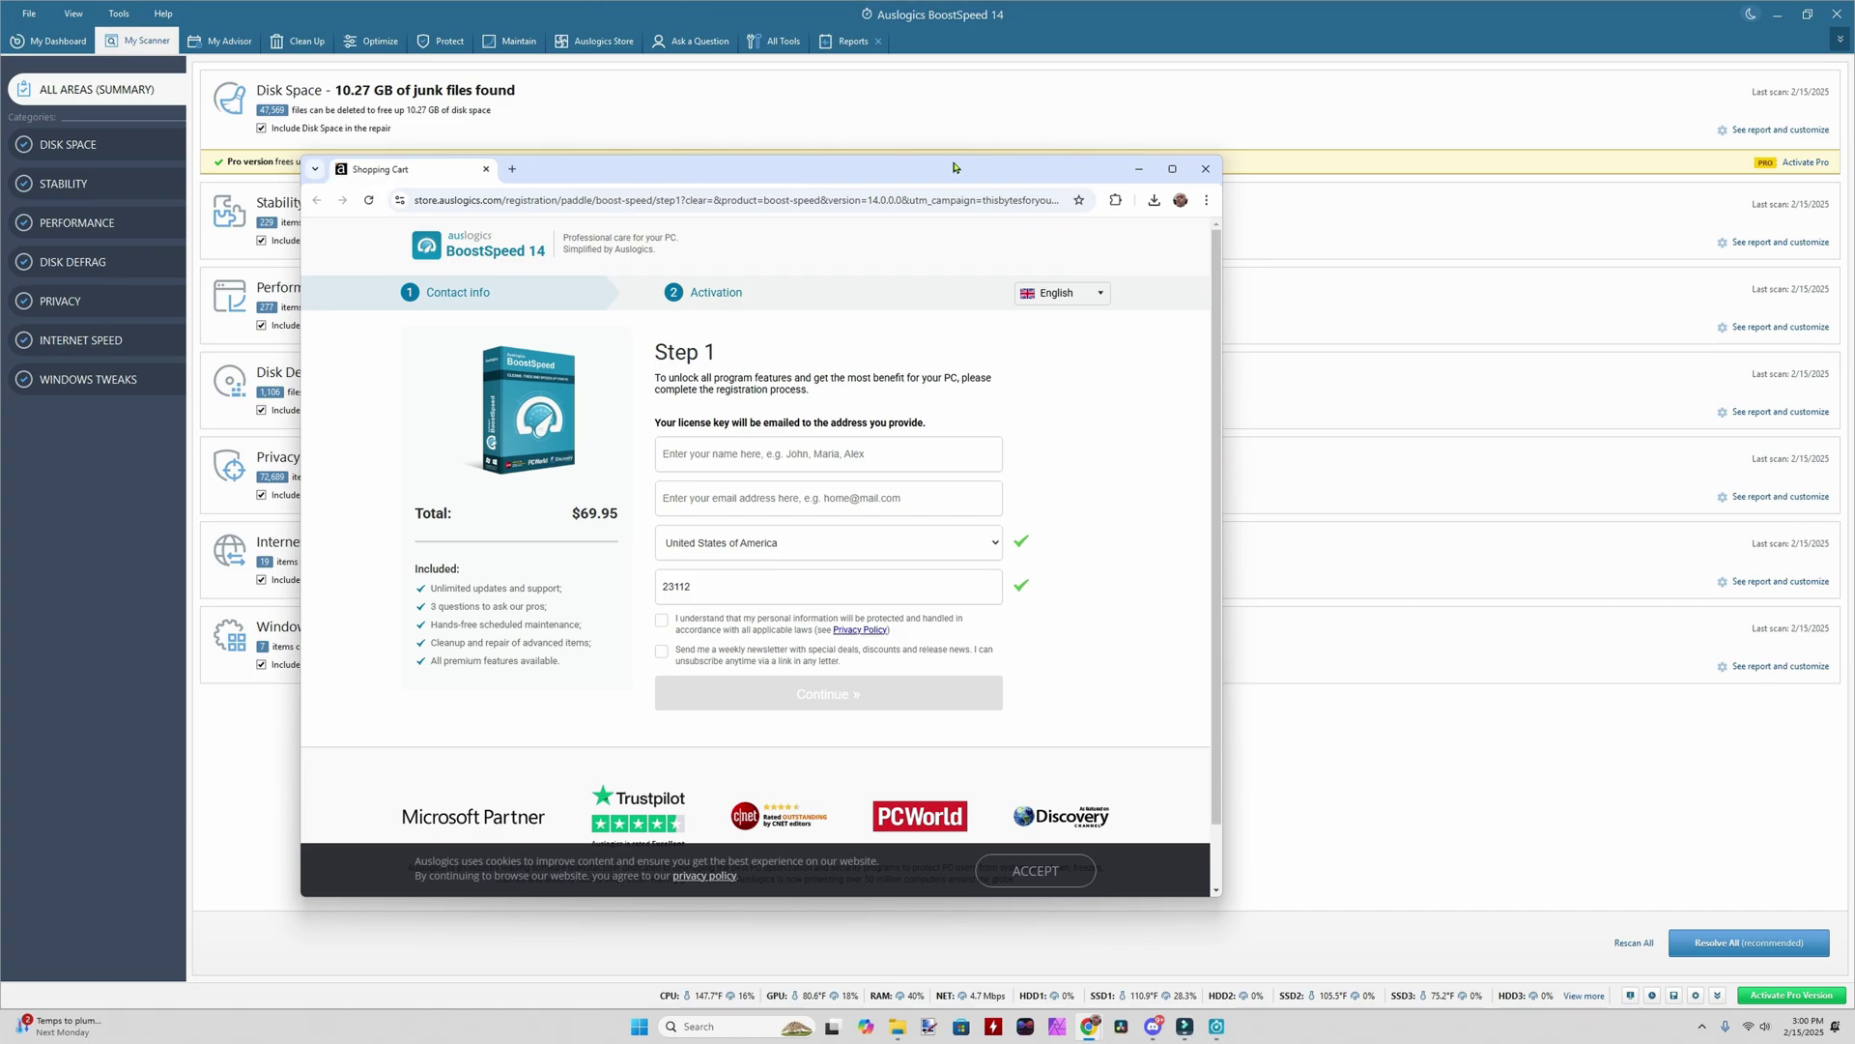
# - Maximize the Shopping Cart window and highlight the $69.95 total
pyautogui.doubleClick(954, 166)
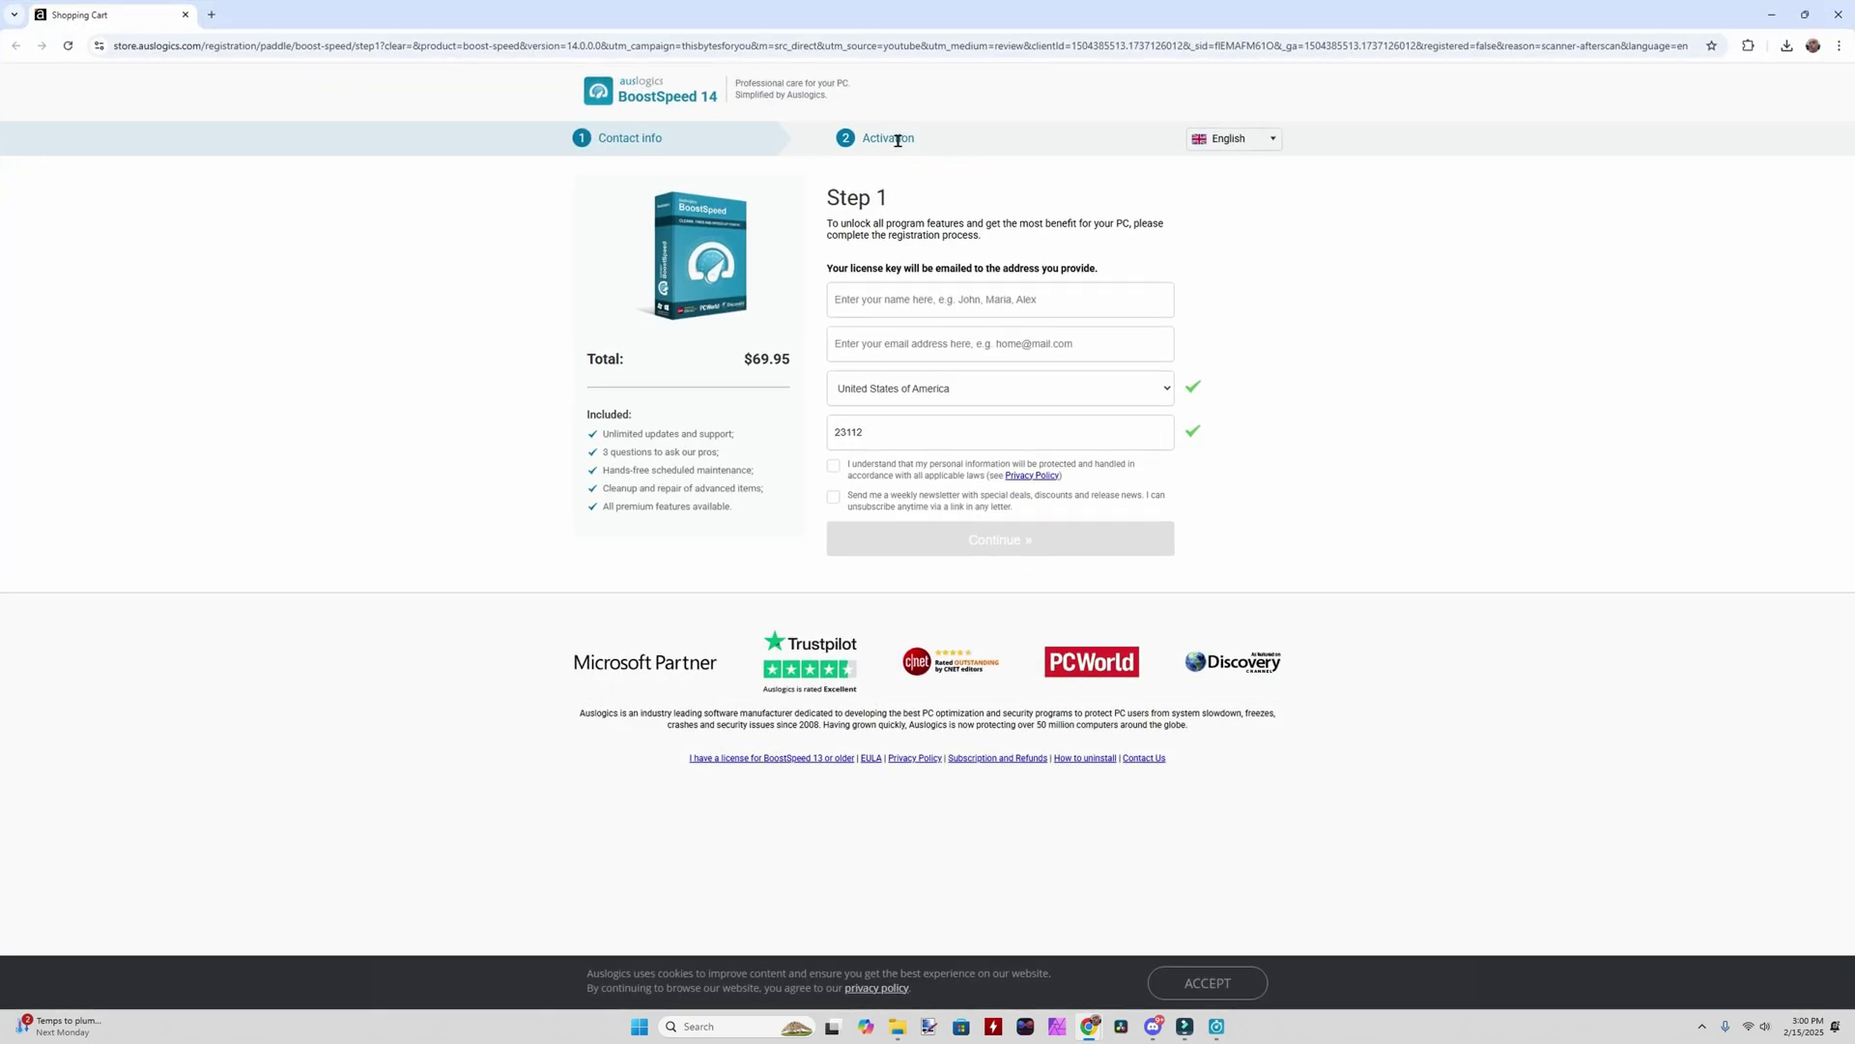
pyautogui.moveTo(744, 361); pyautogui.dragTo(791, 360)
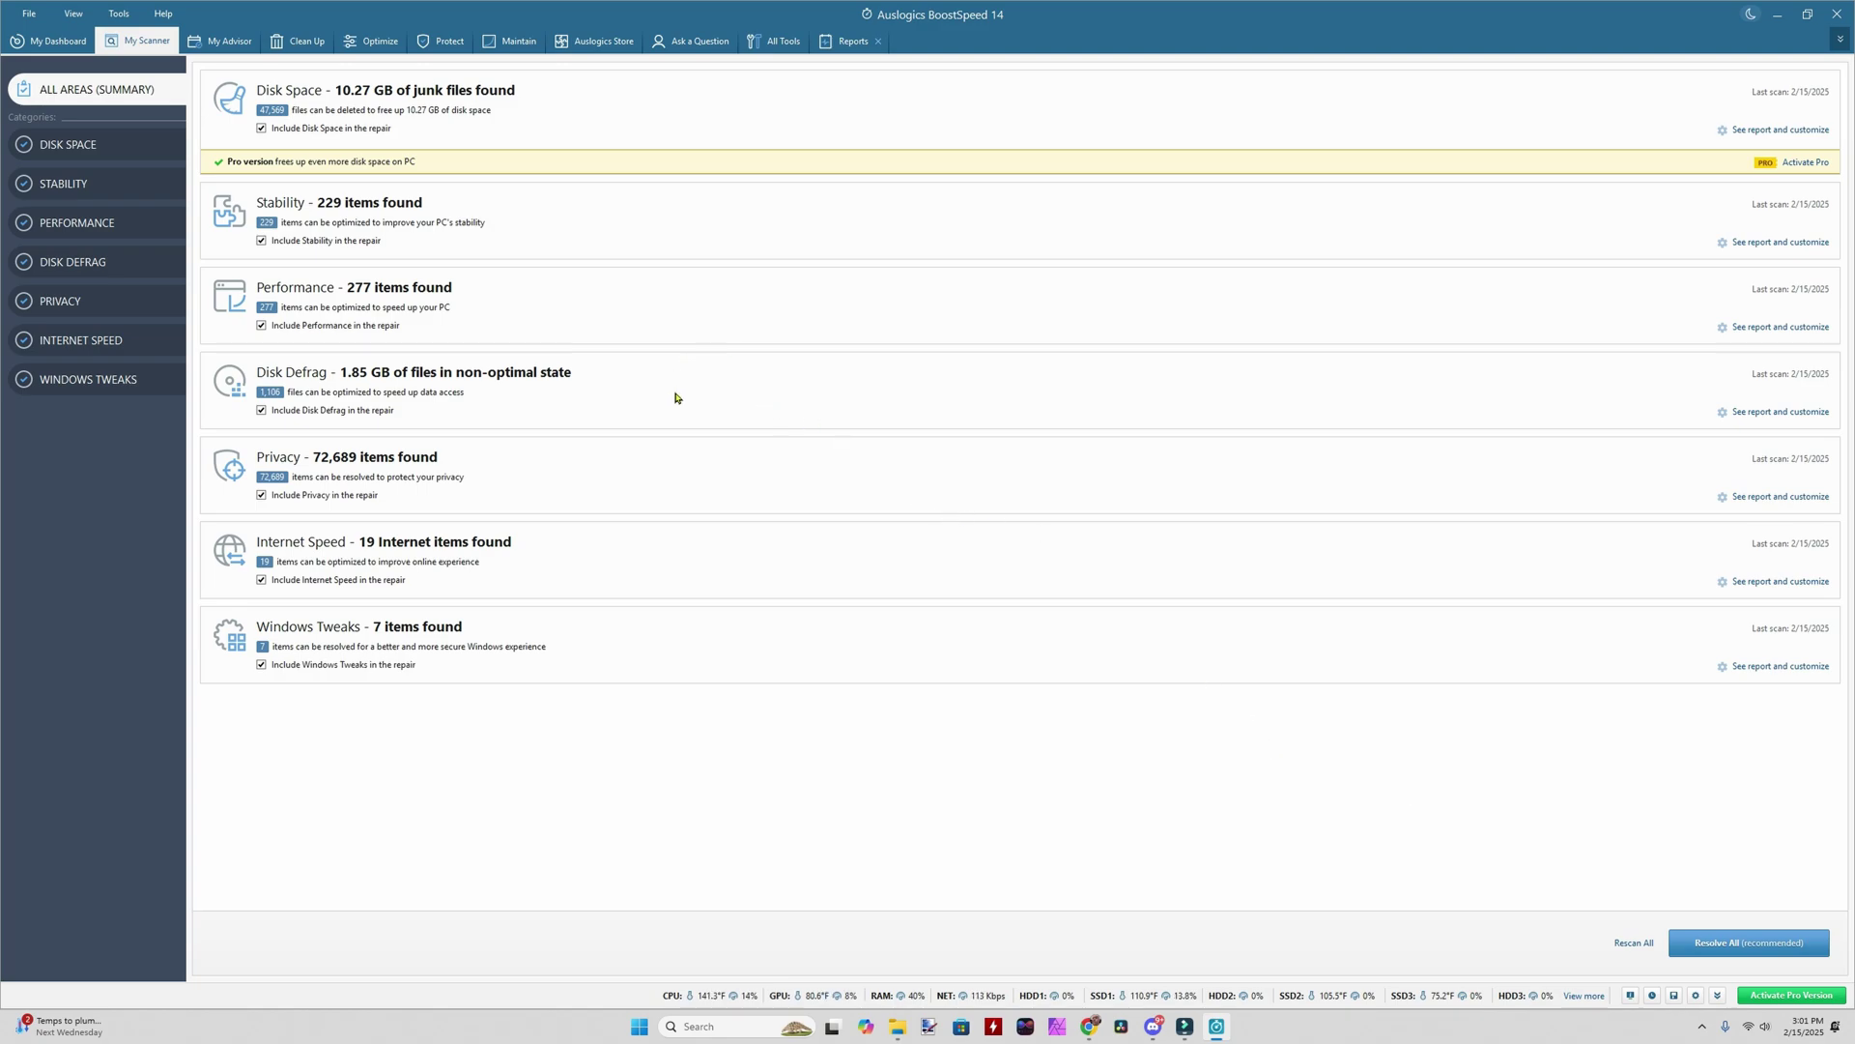
# - Fix every scan finding with Resolve All (recommended)
pyautogui.click(1719, 957)
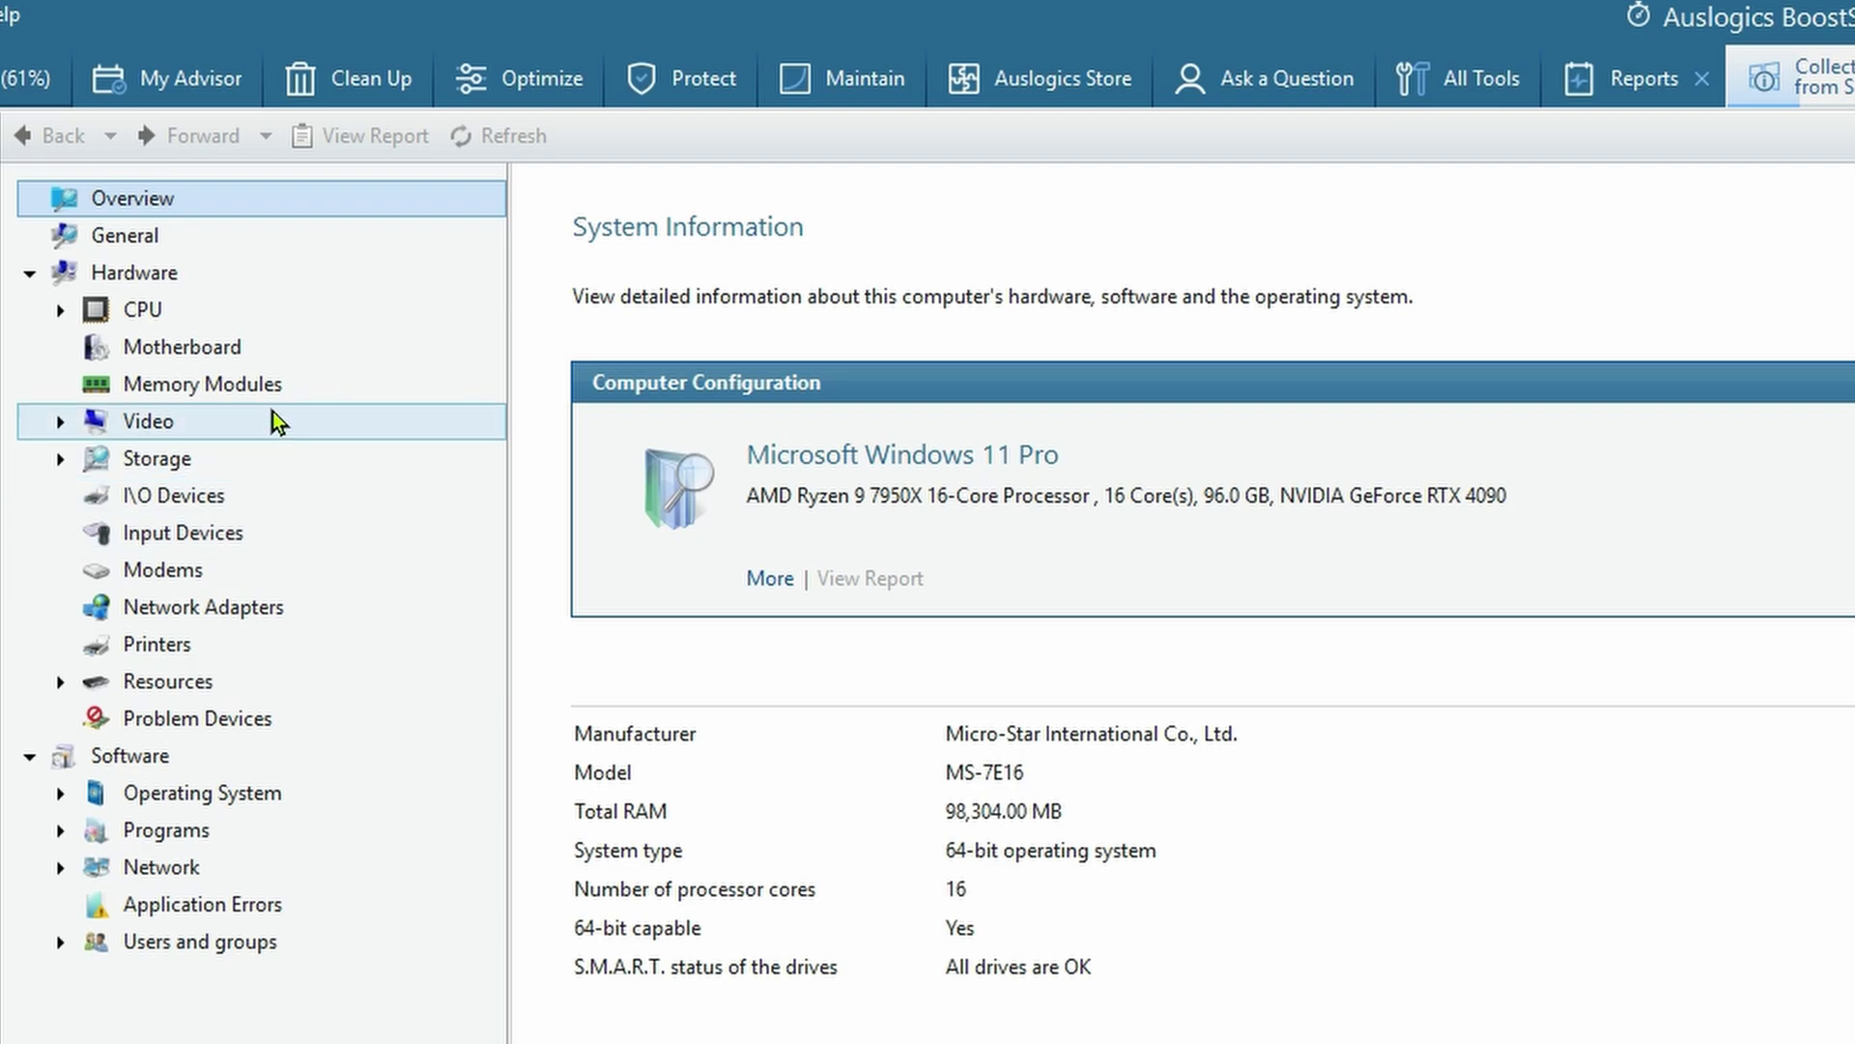
# - View the Motherboard details in System Information, then return to the repair progress
pyautogui.click(170, 353)
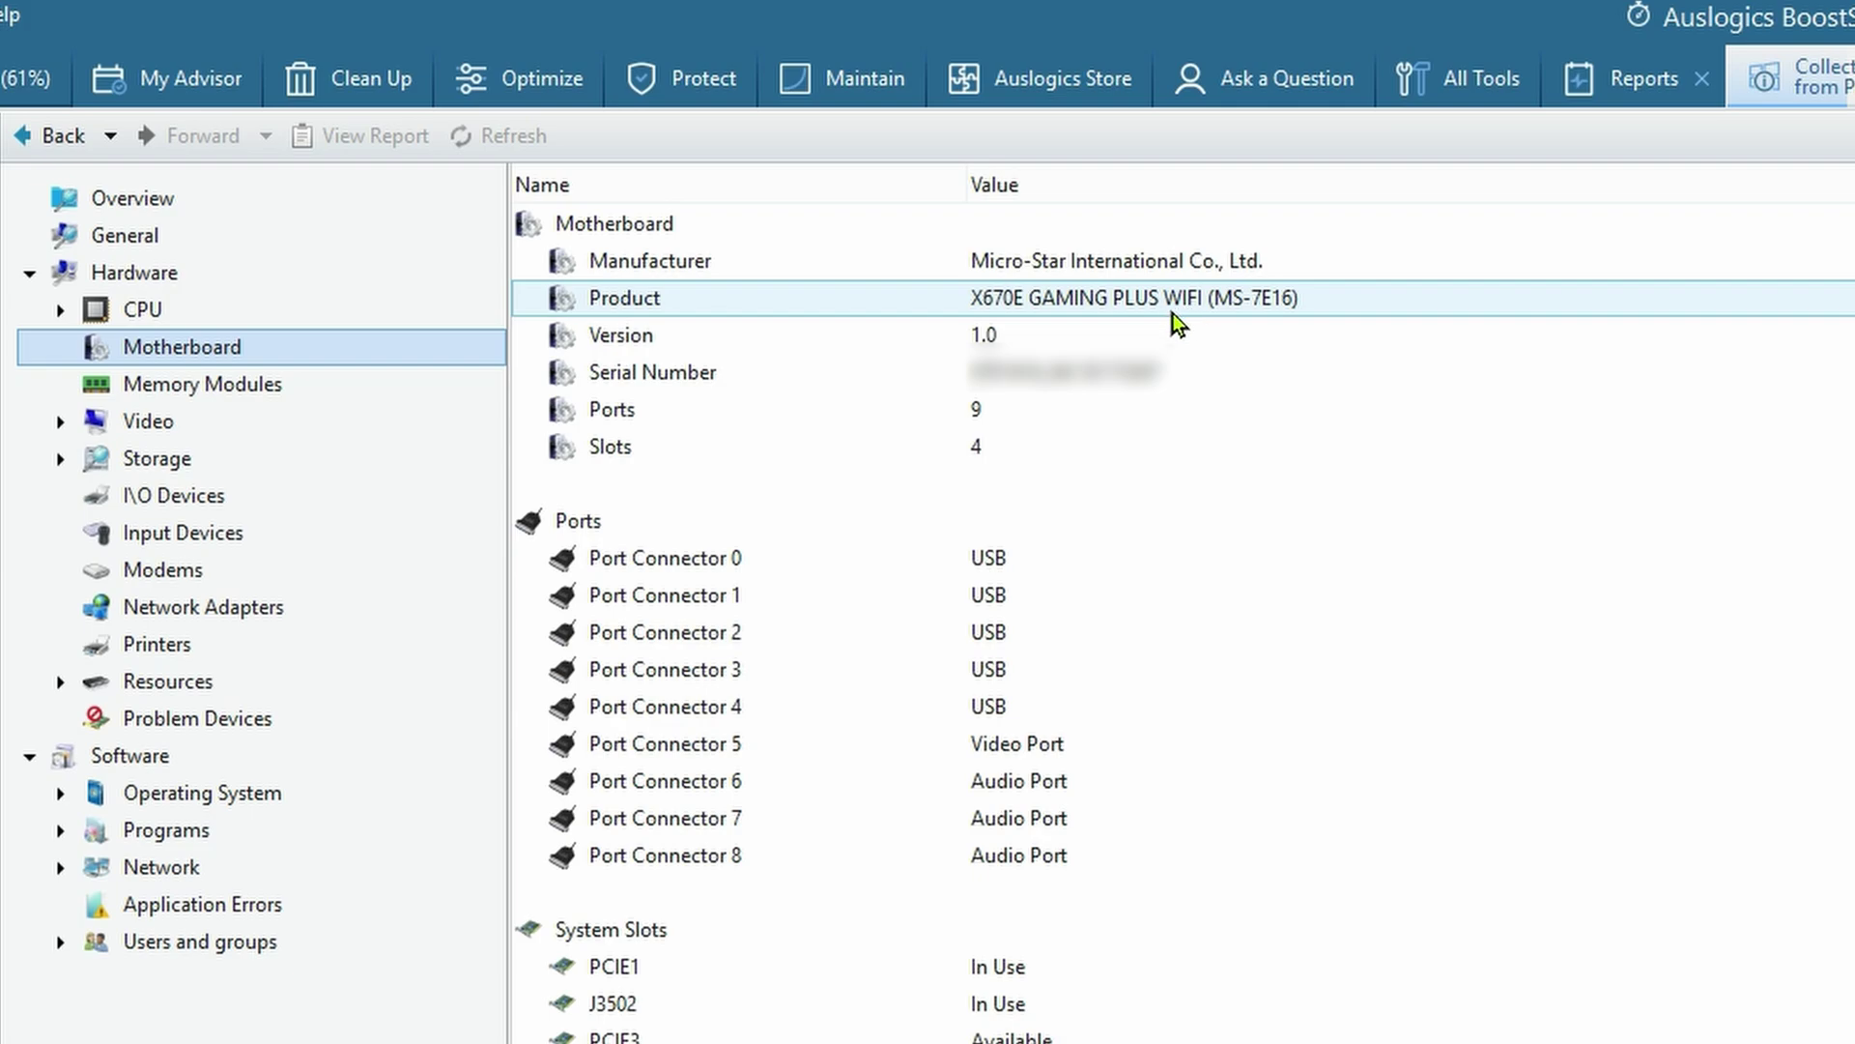
pyautogui.click(3, 89)
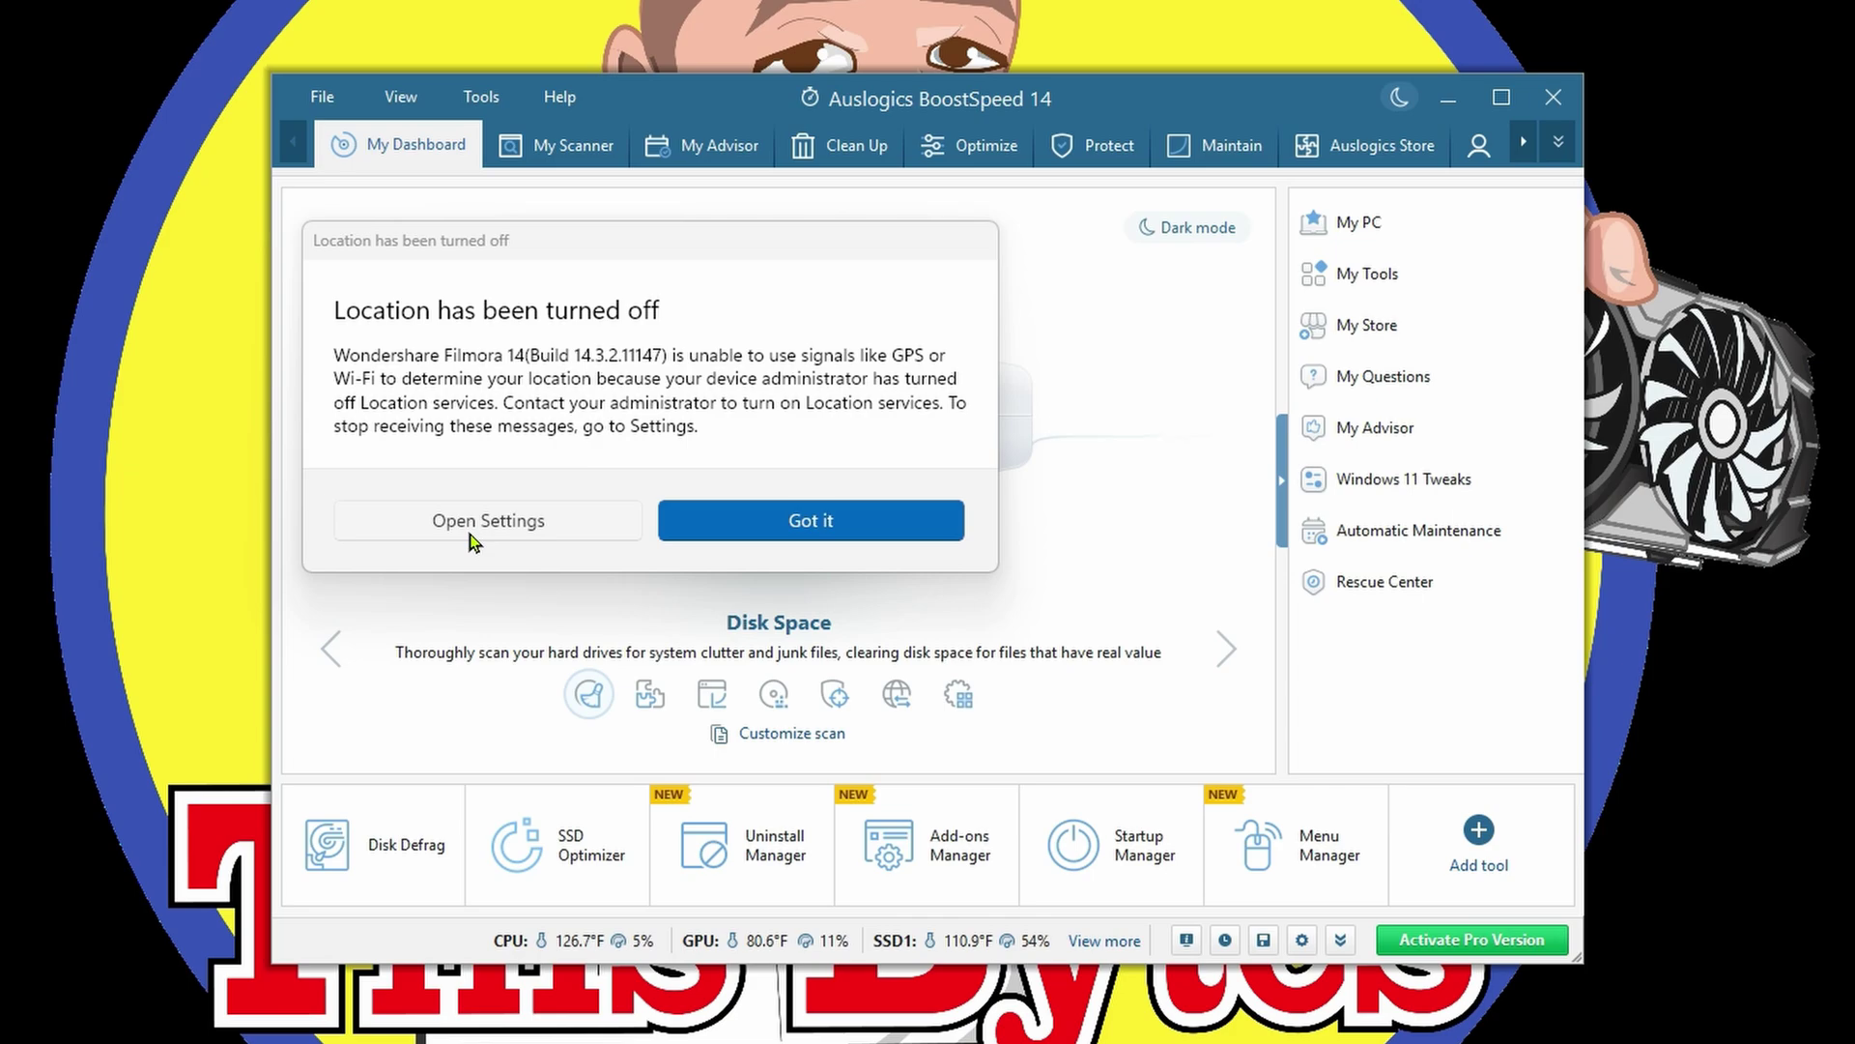
# - Dismiss the location notice and open My Scanner's all-areas summary
pyautogui.click(802, 518)
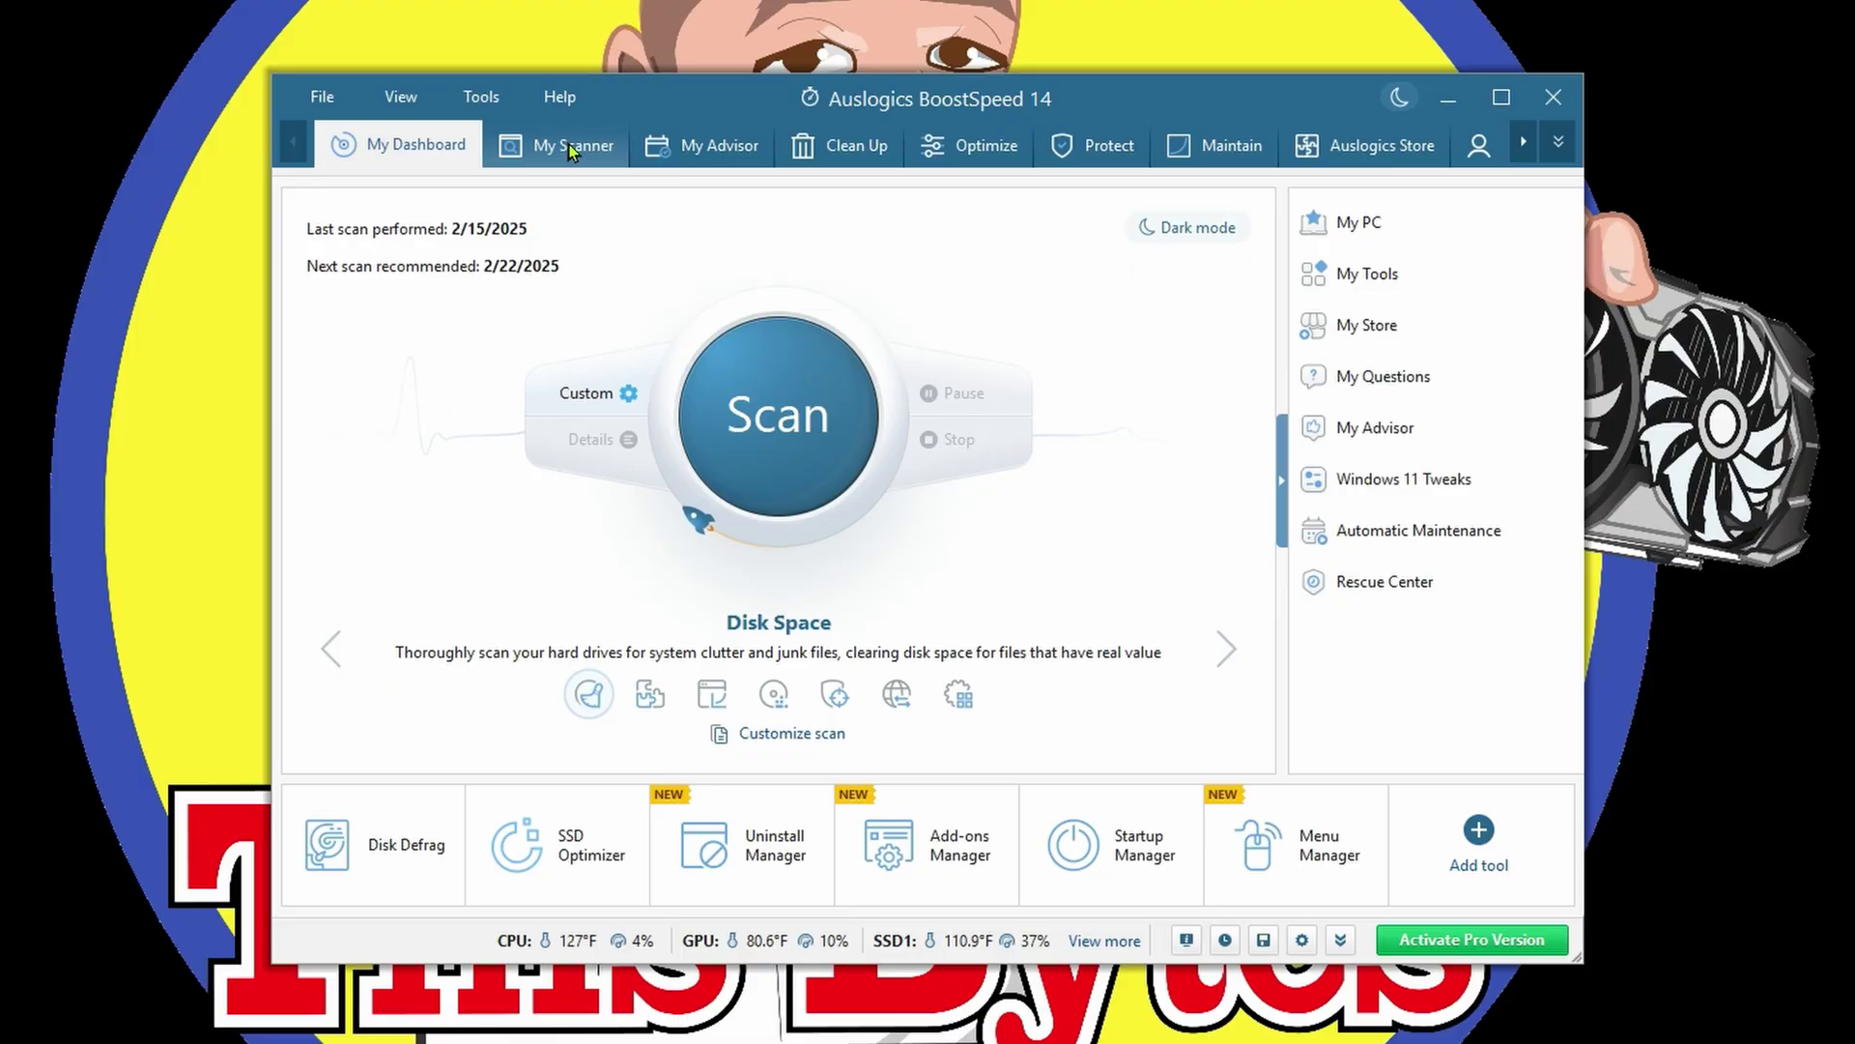
pyautogui.click(570, 151)
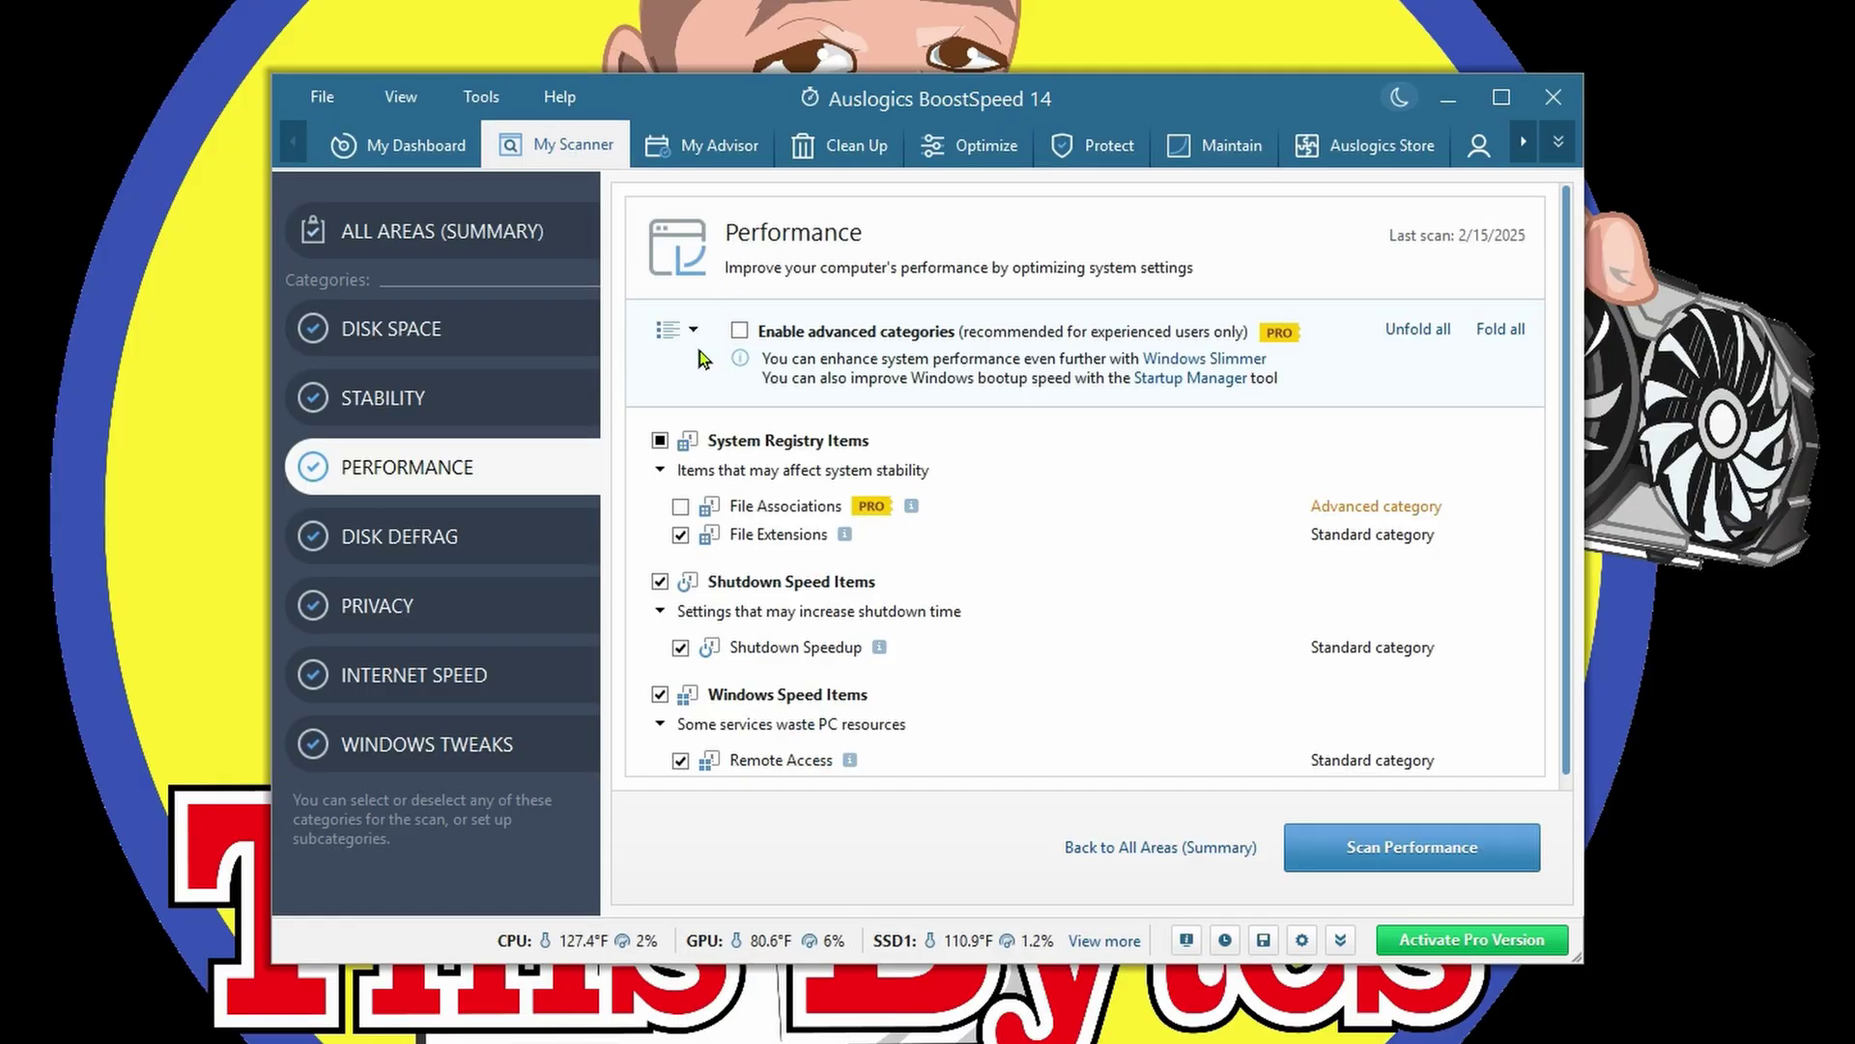
pyautogui.click(489, 240)
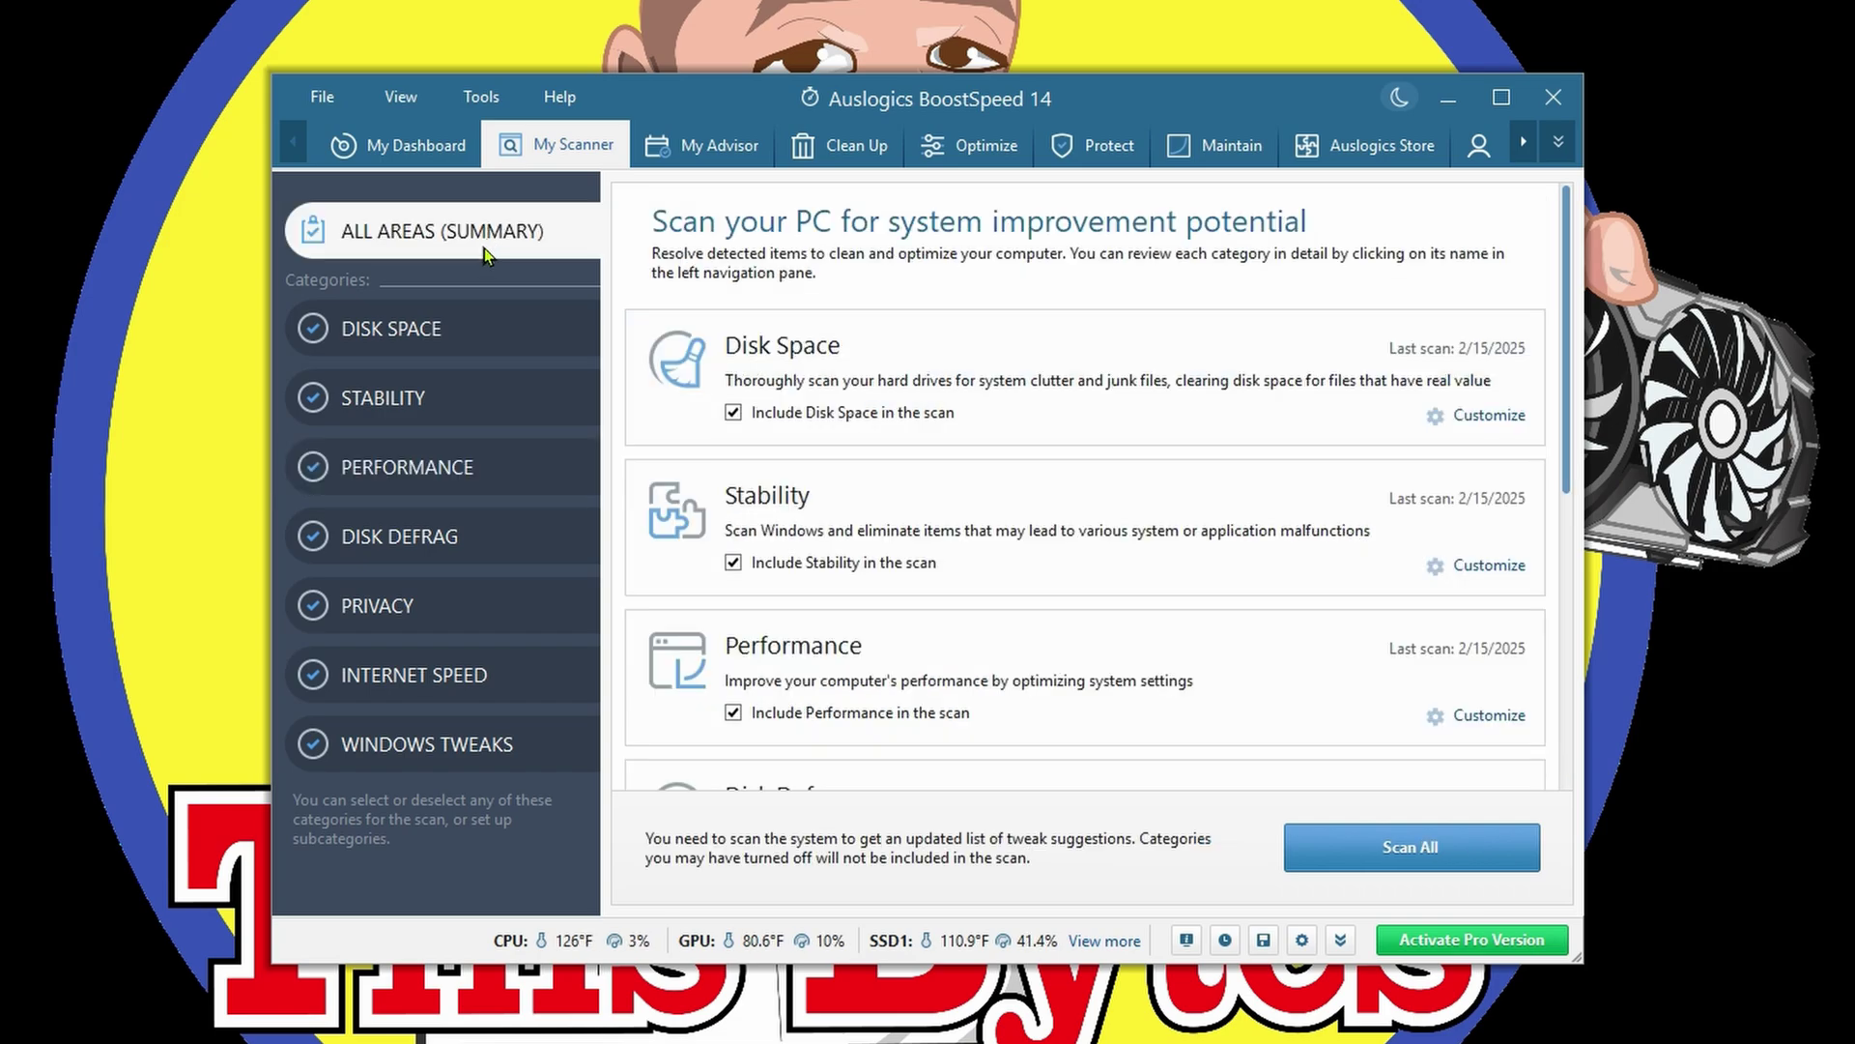
# - Browse the Disk Space, Stability, Performance, Disk Defrag and Privacy scan categories
pyautogui.click(462, 334)
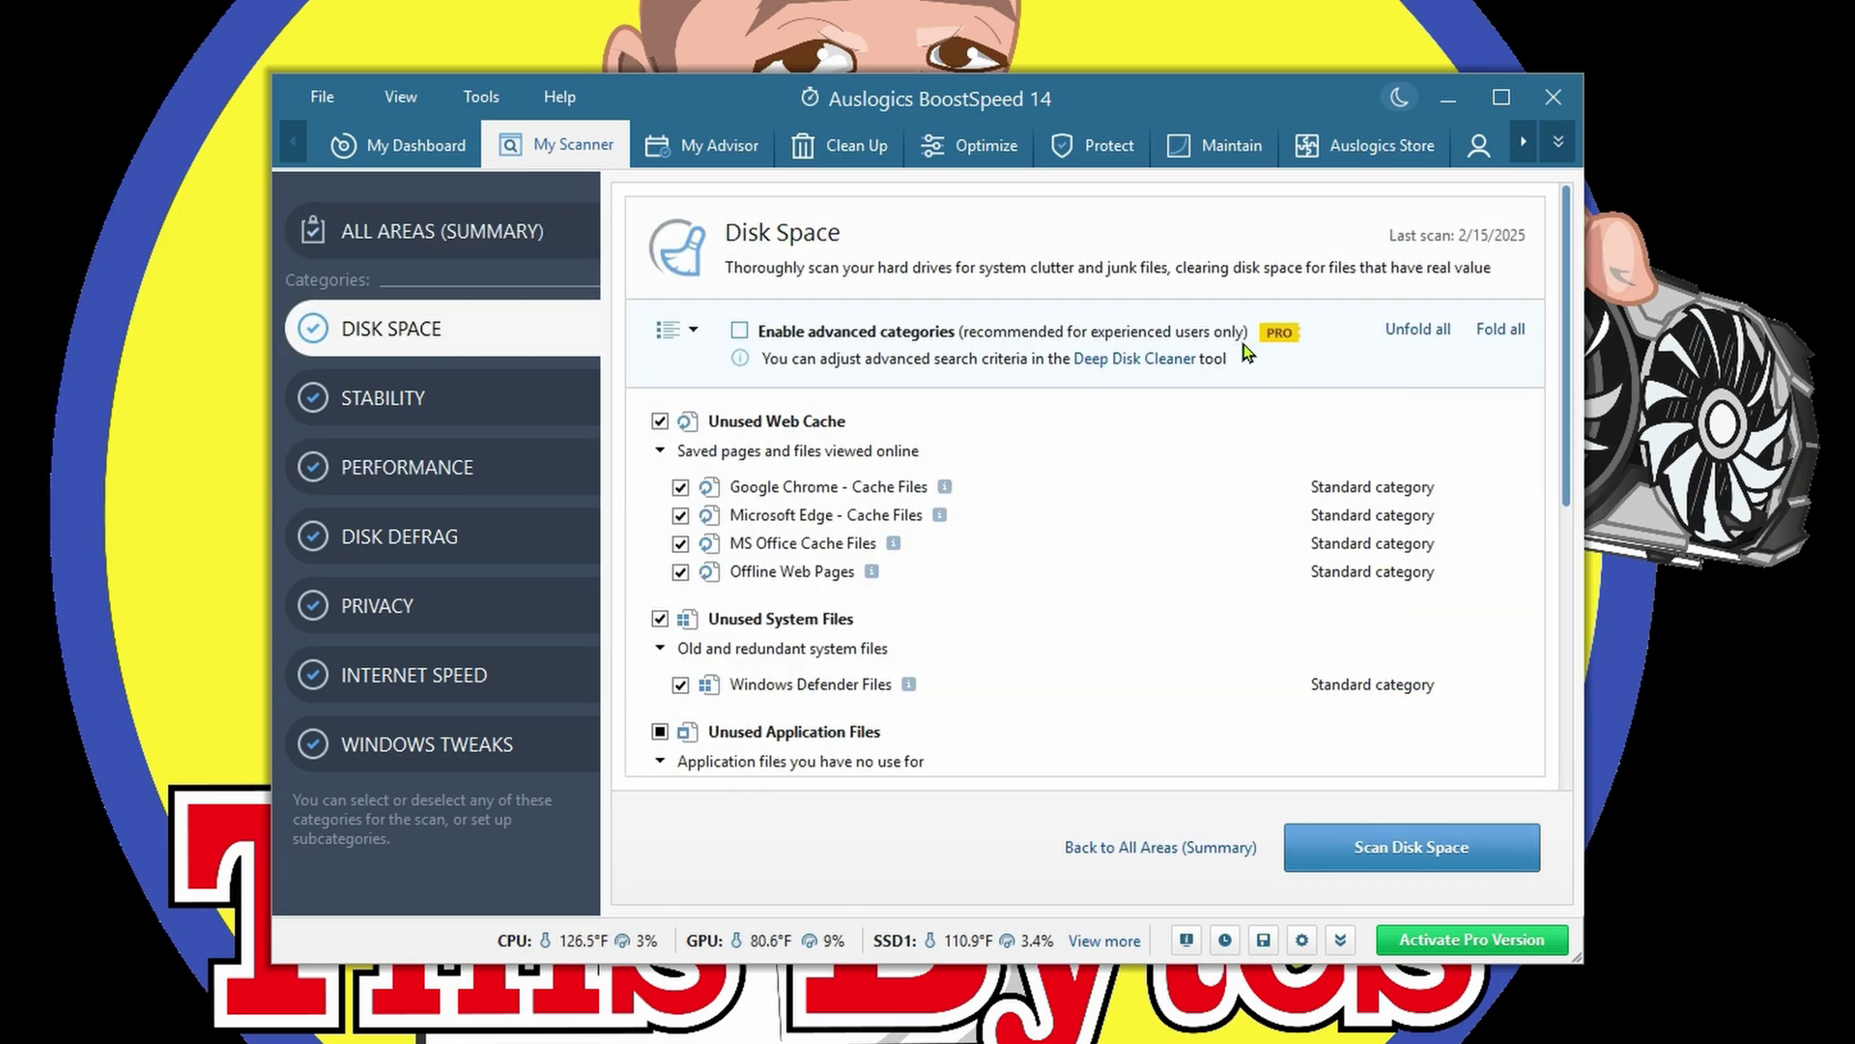
pyautogui.click(448, 397)
pyautogui.click(373, 484)
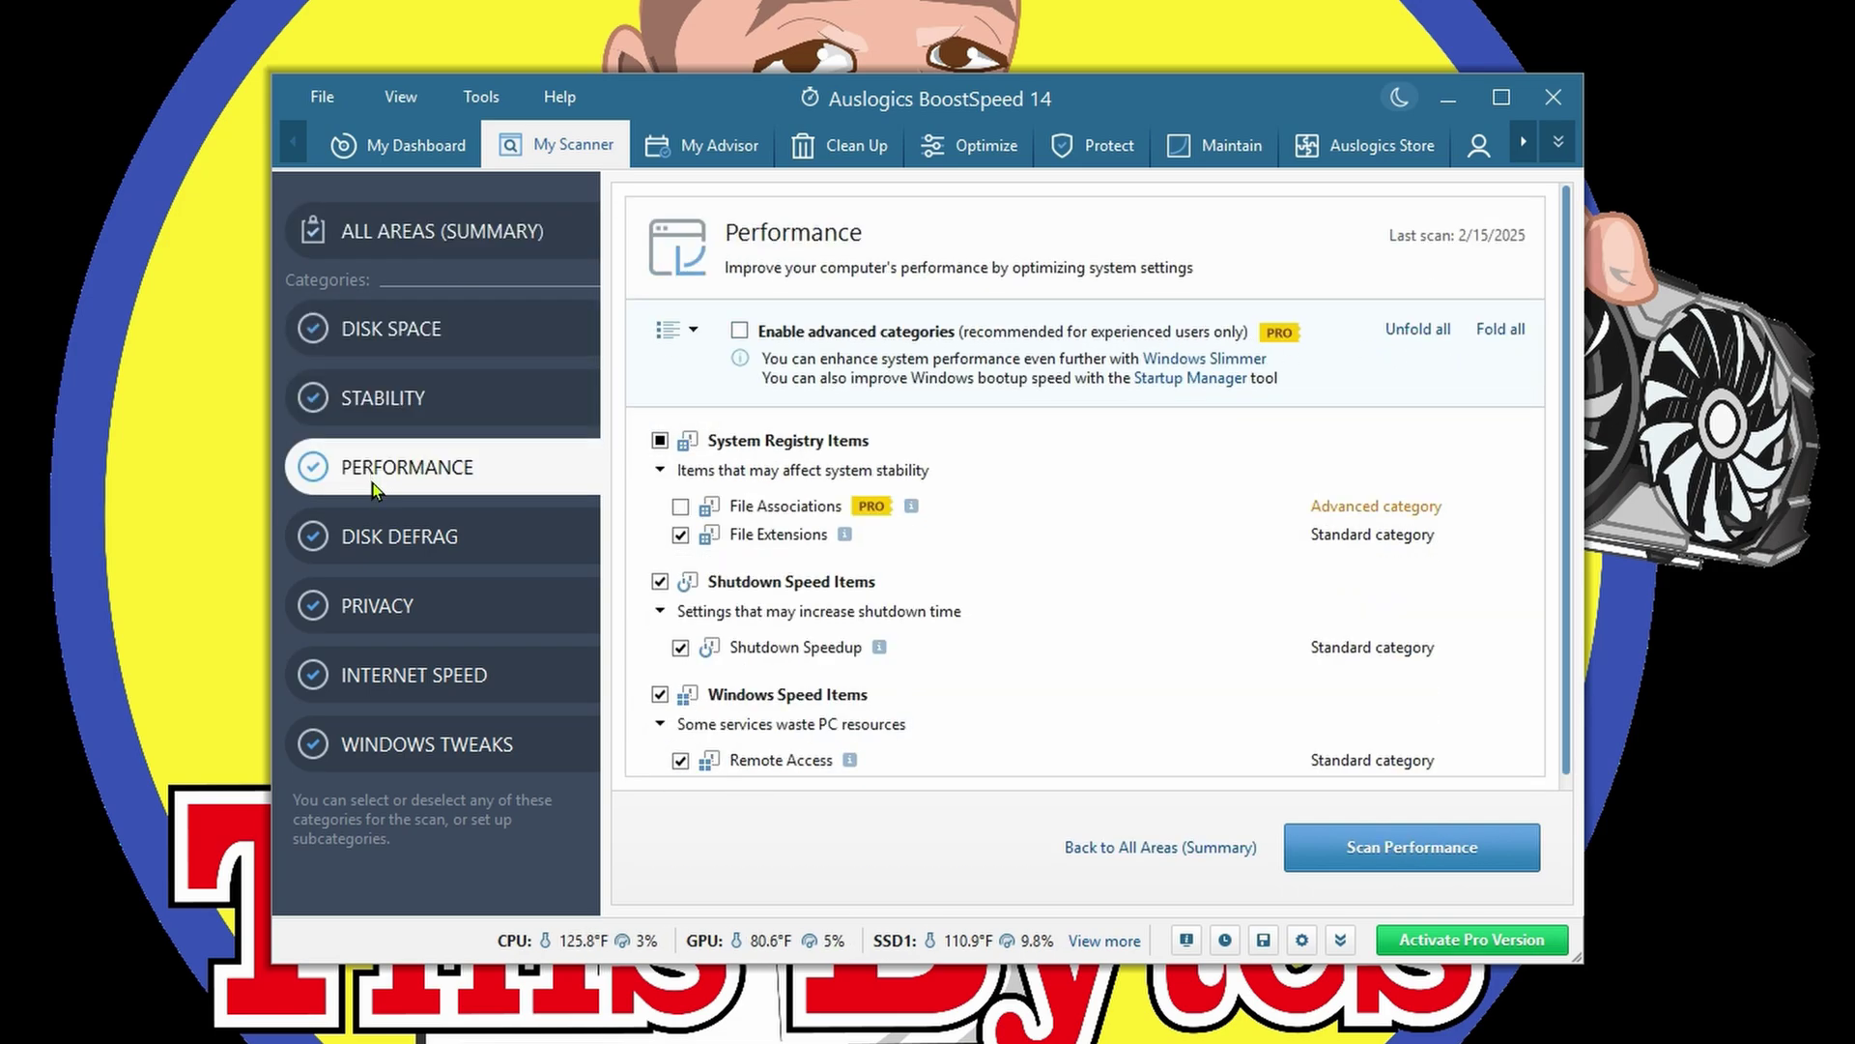
pyautogui.click(384, 556)
pyautogui.click(383, 606)
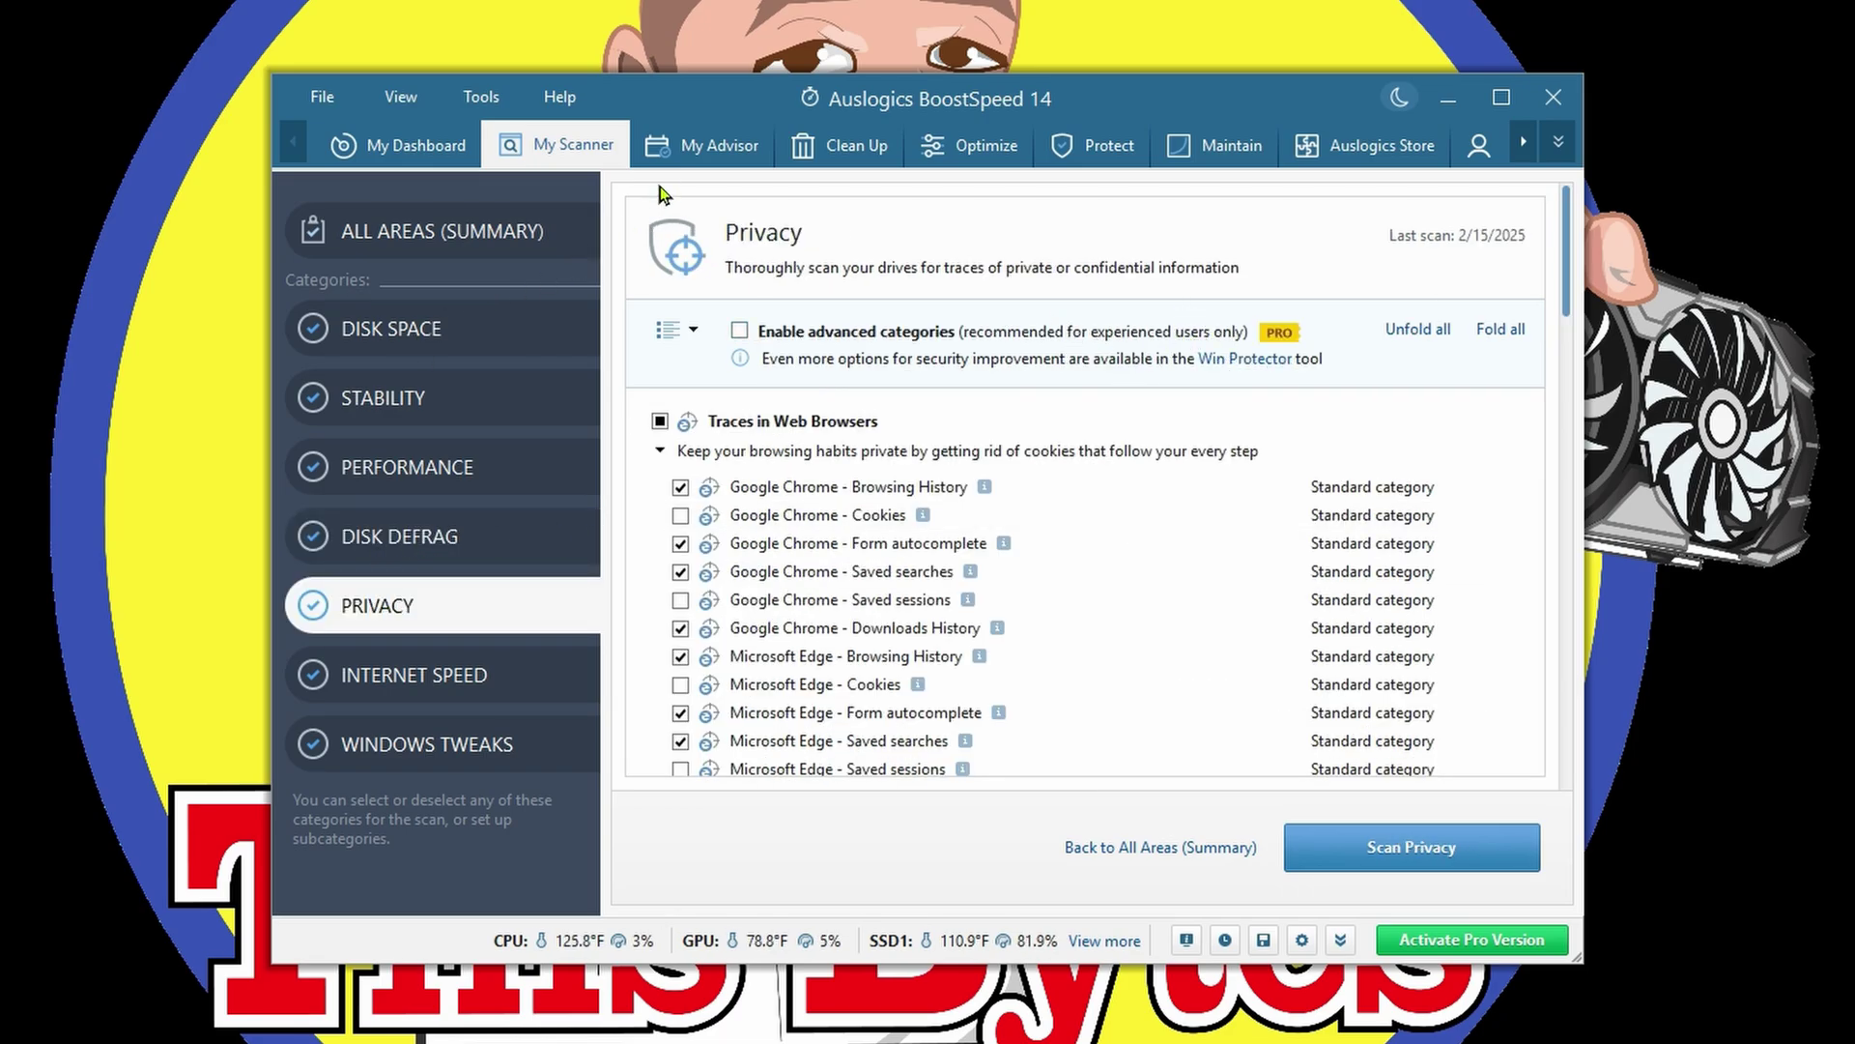
# - Paste the license key into the registration field and register it to activate BoostSpeed 14 Pro
pyautogui.click(1436, 941)
pyautogui.click(1400, 879)
pyautogui.hotkey('ctrl', 'v')
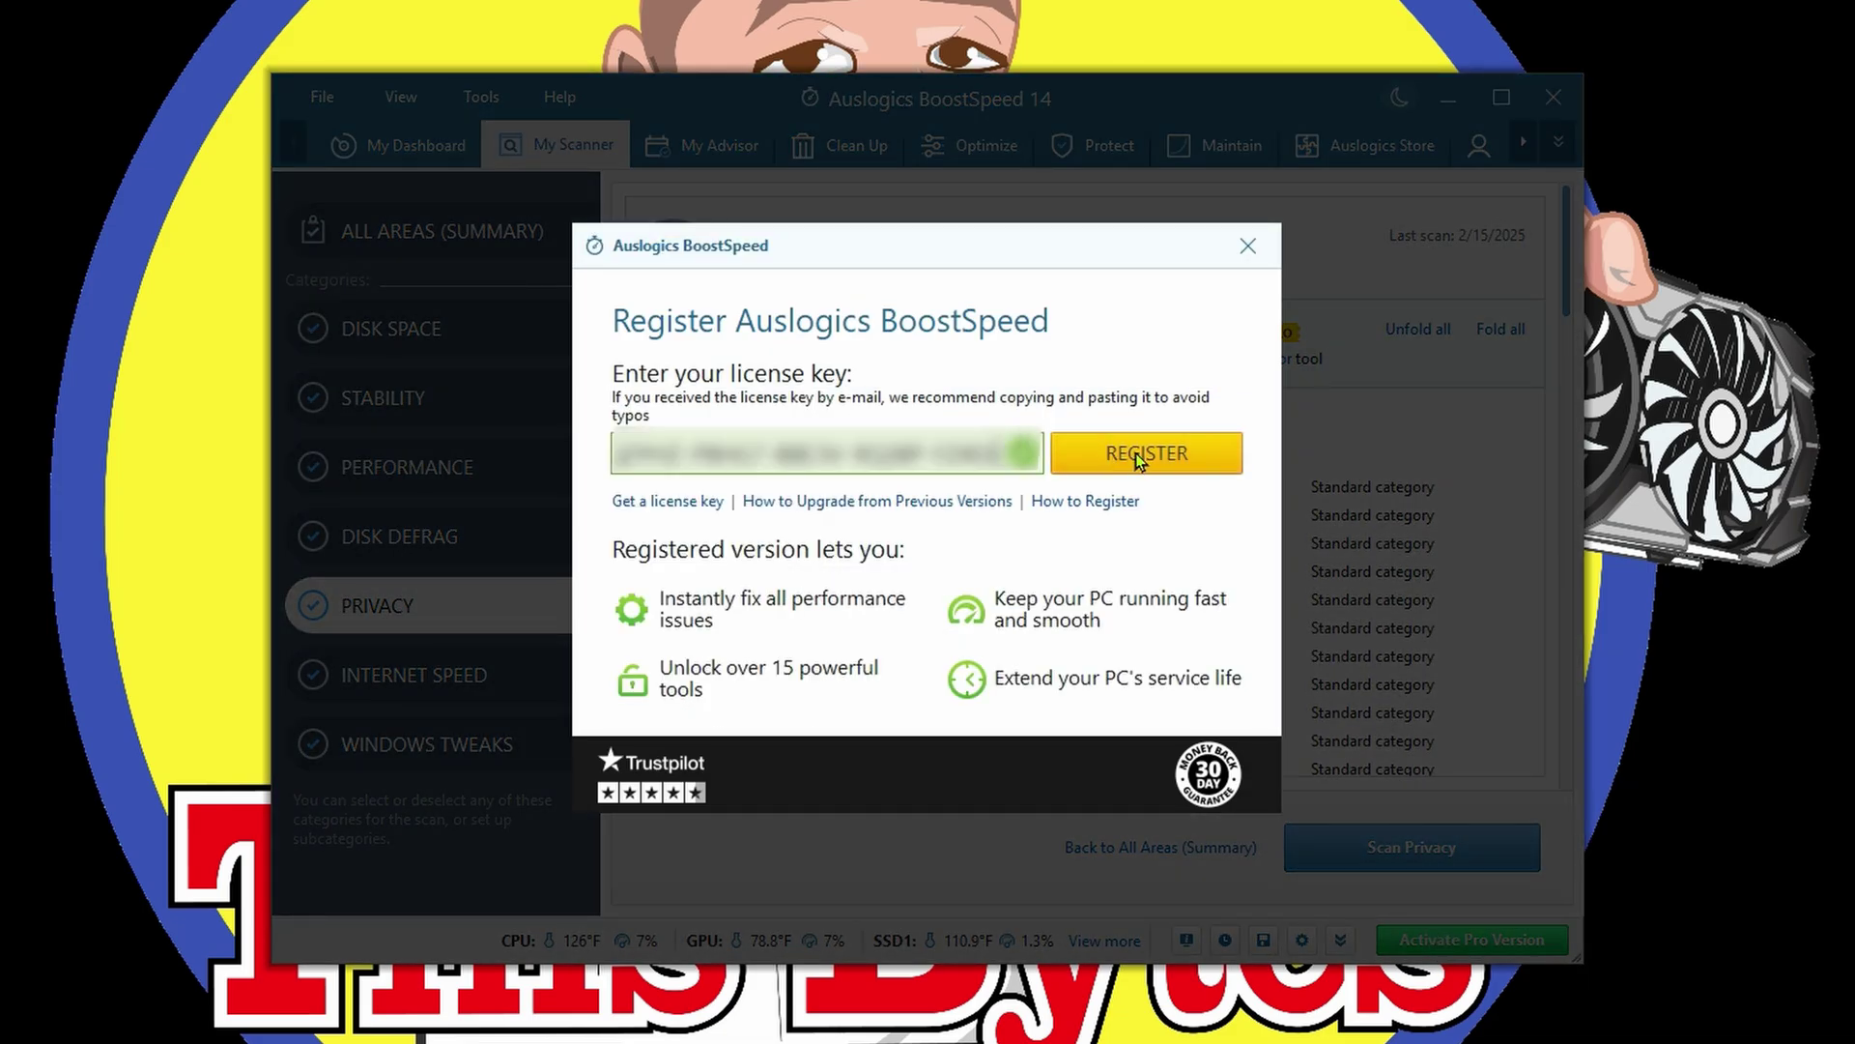
pyautogui.click(1142, 454)
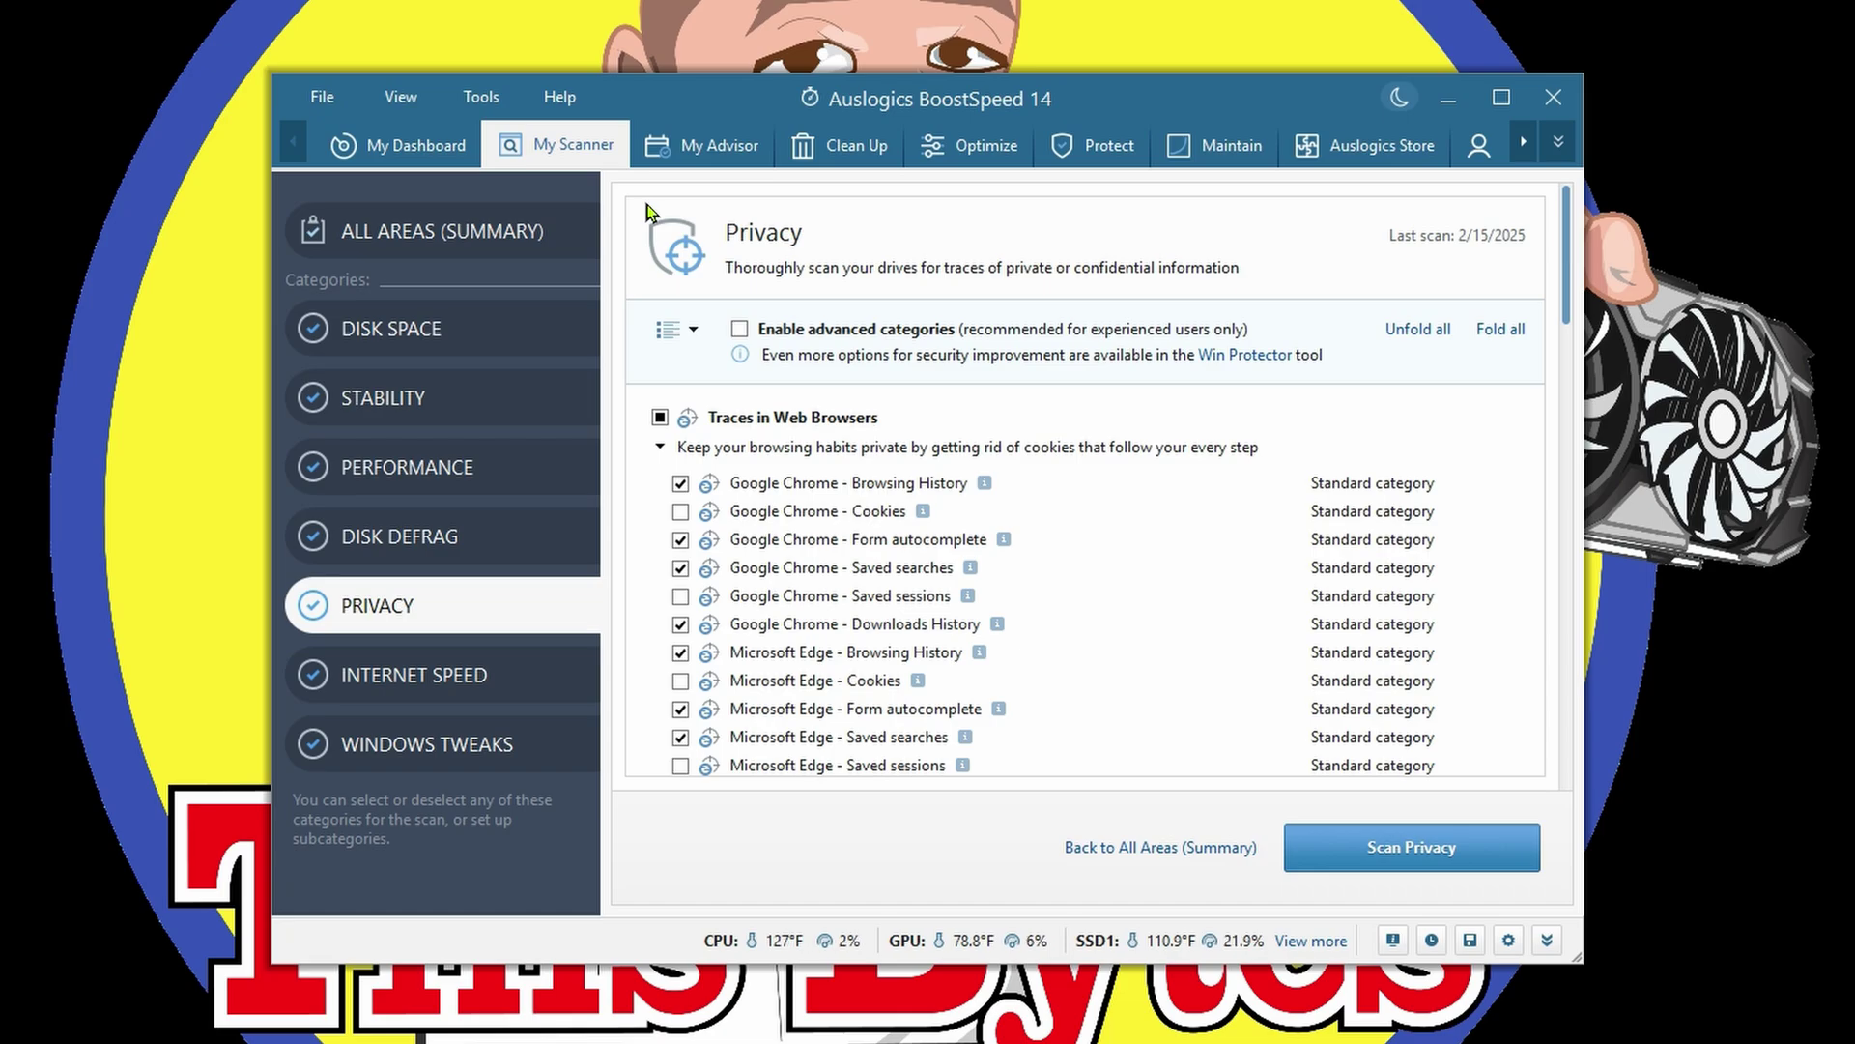
# - Go to My Advisor, then the Clean Up page showing Local Disk (C:) and 184 installed applications
pyautogui.click(715, 153)
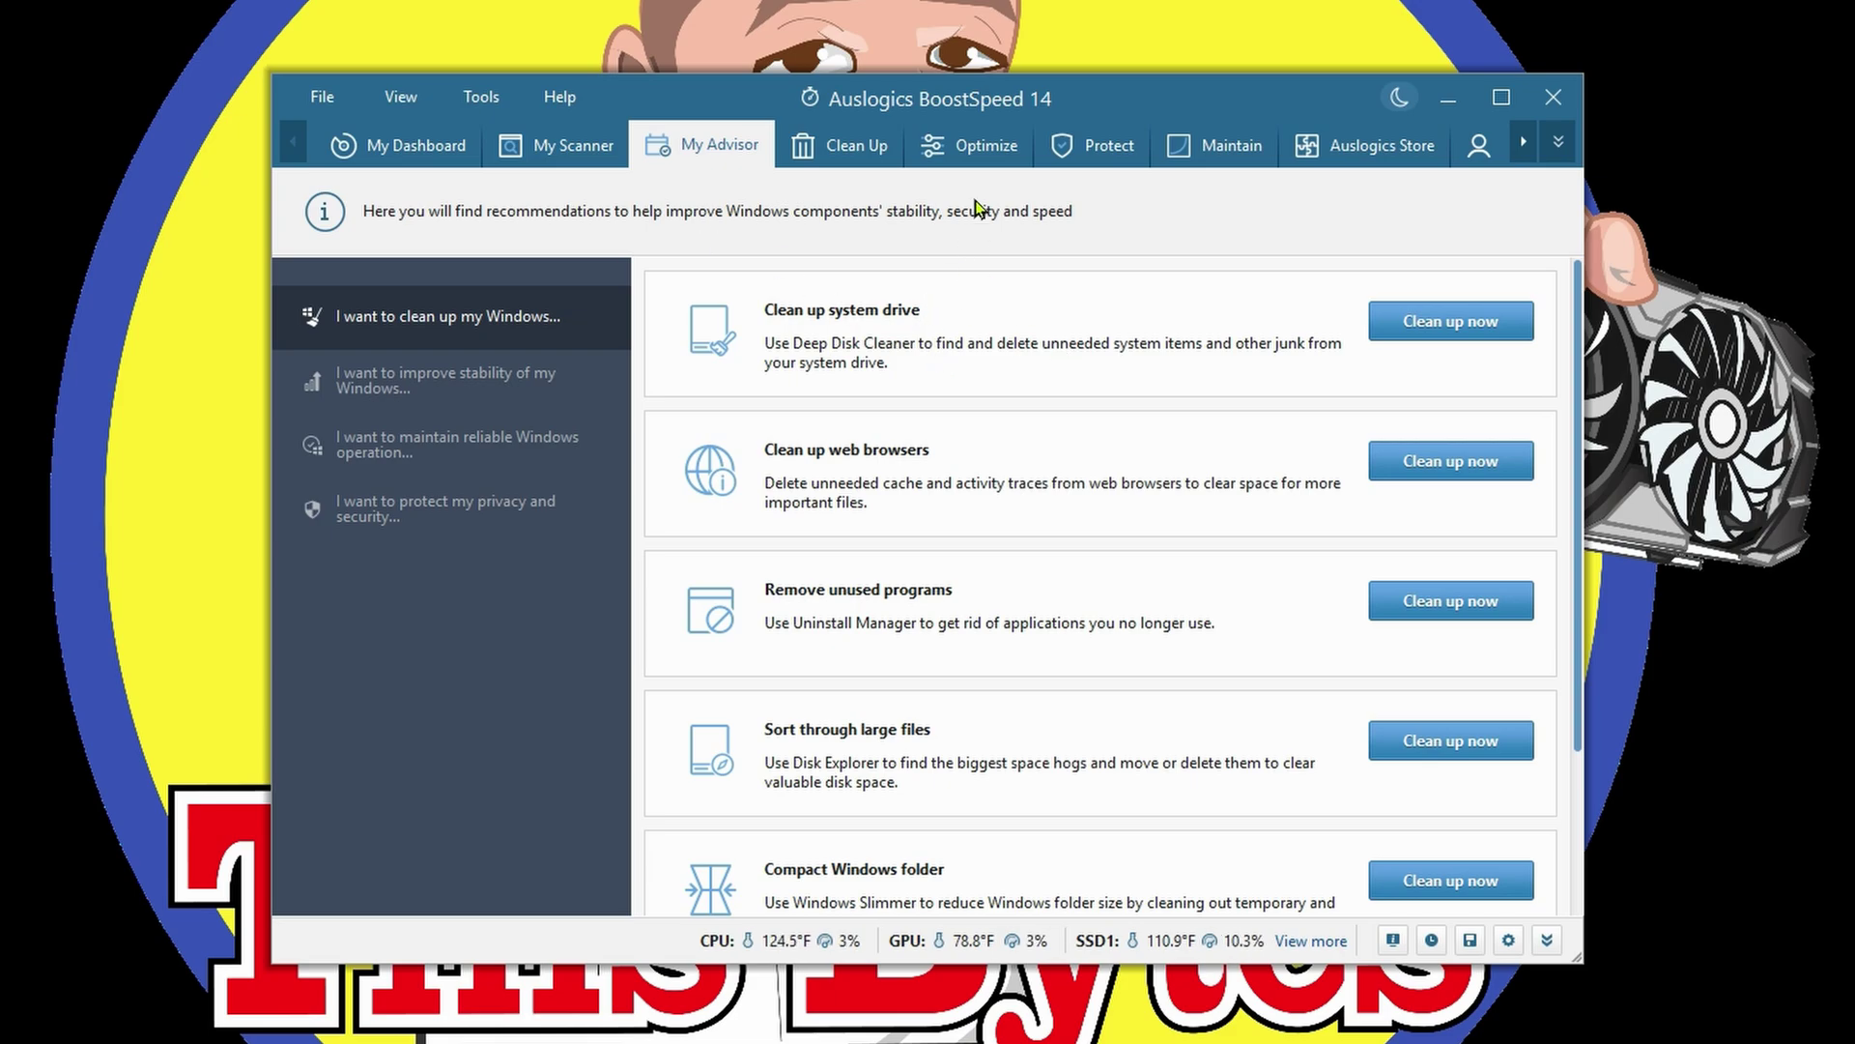
pyautogui.click(846, 155)
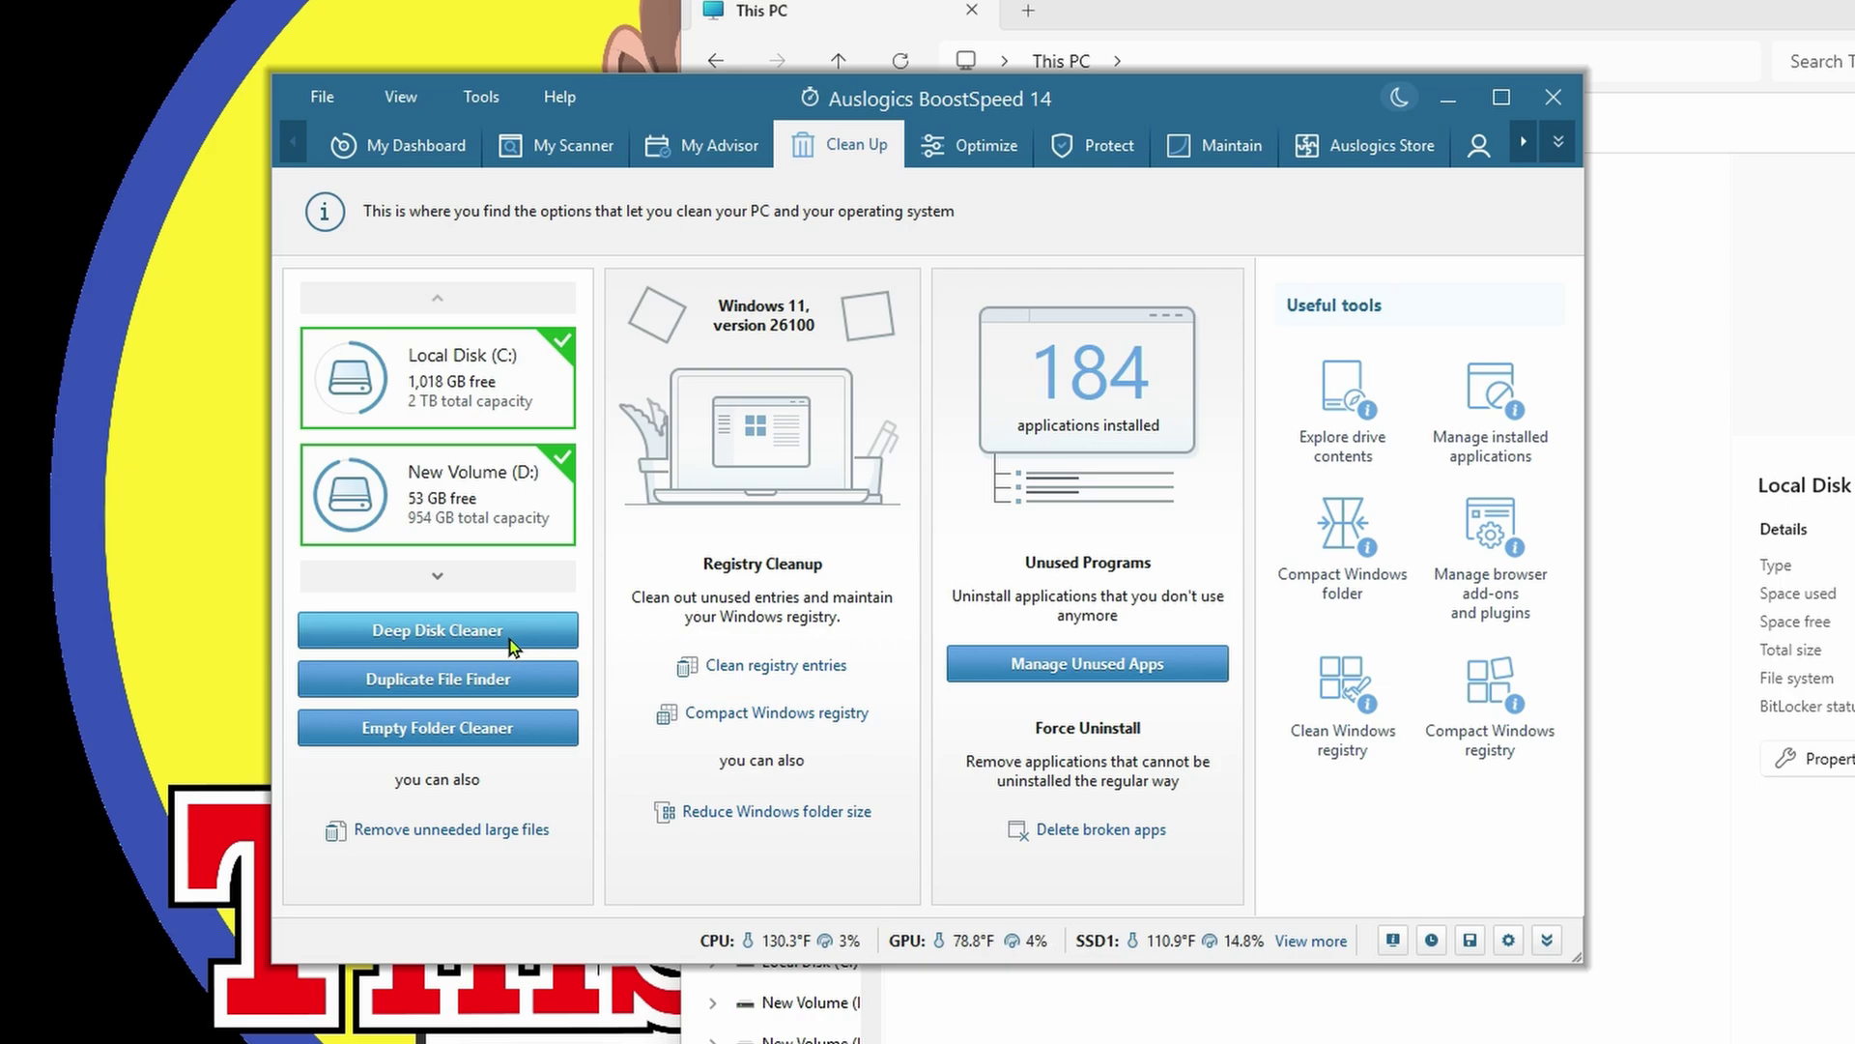
# - Run Deep Disk Cleaner, review the junk it finds, and clean up all selected files
pyautogui.click(512, 633)
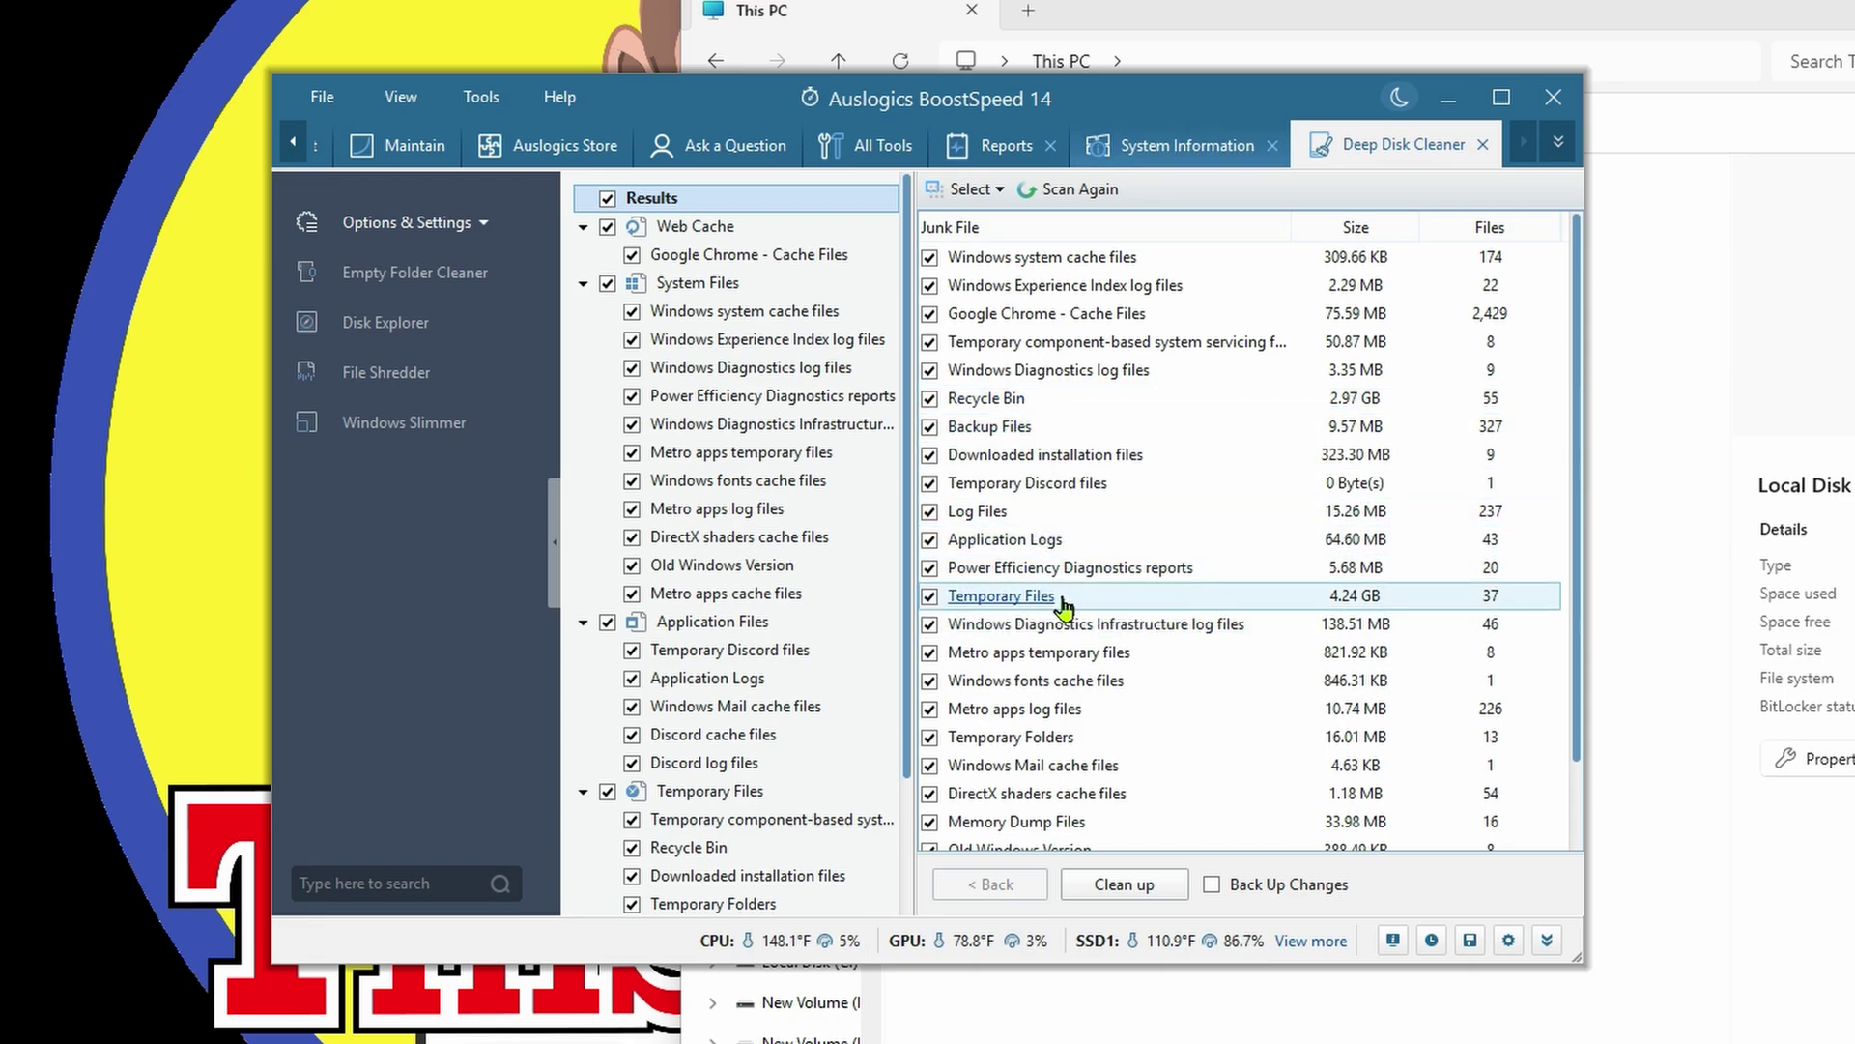
pyautogui.scroll(-3, 1150, 628)
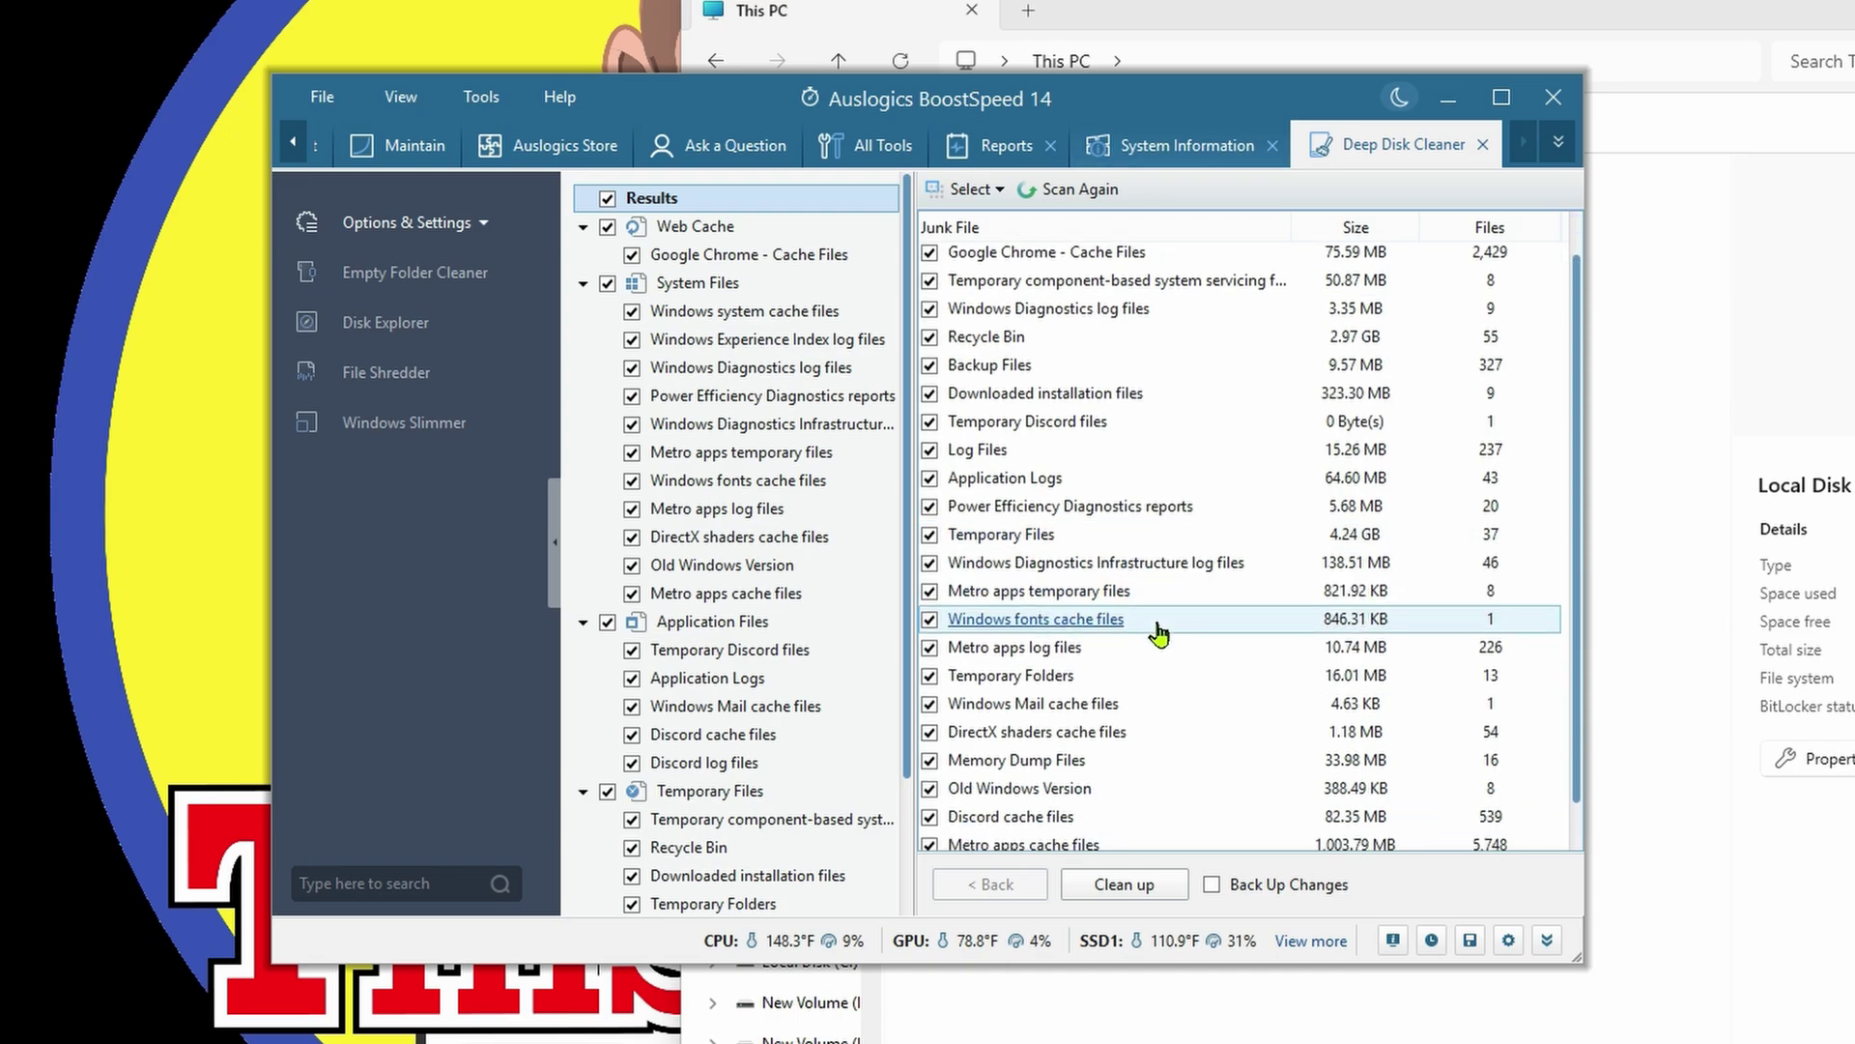
pyautogui.scroll(3, 1189, 701)
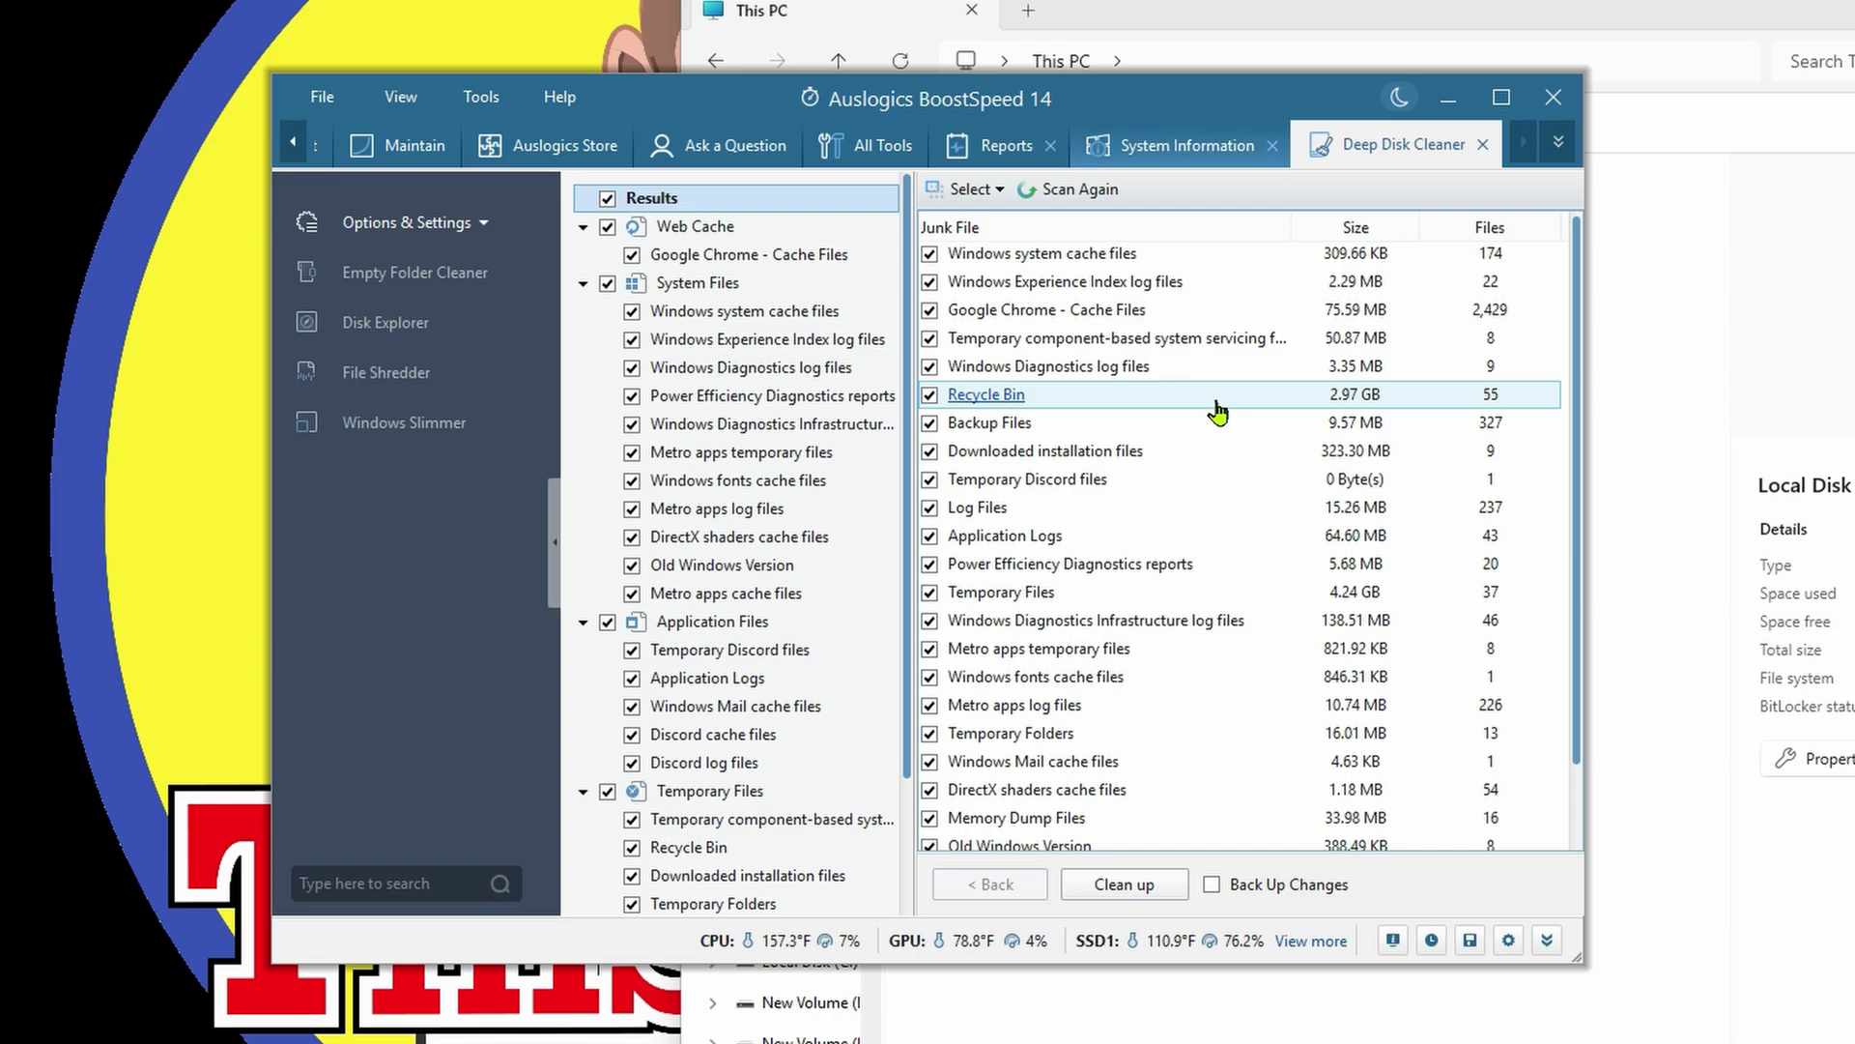
pyautogui.click(1119, 885)
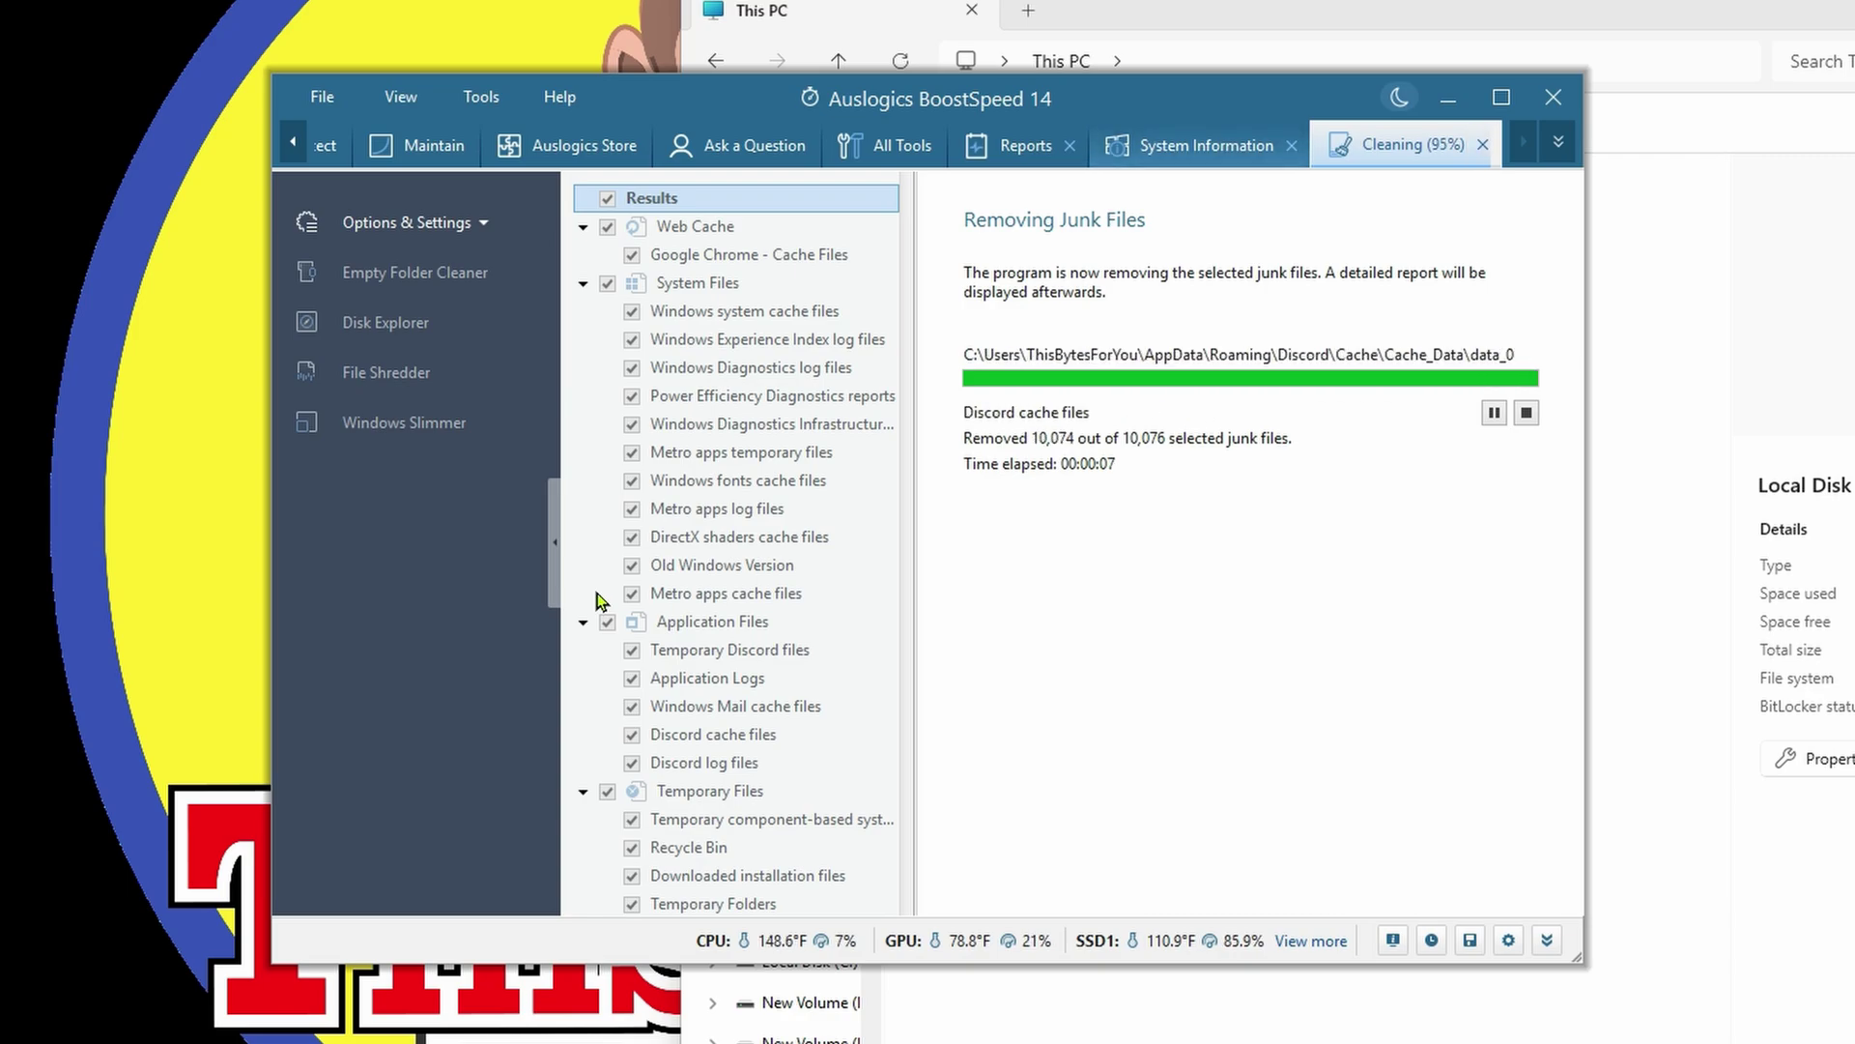
# - Scan Local Disk (C:) for empty folders with Empty Folder Cleaner
pyautogui.click(399, 279)
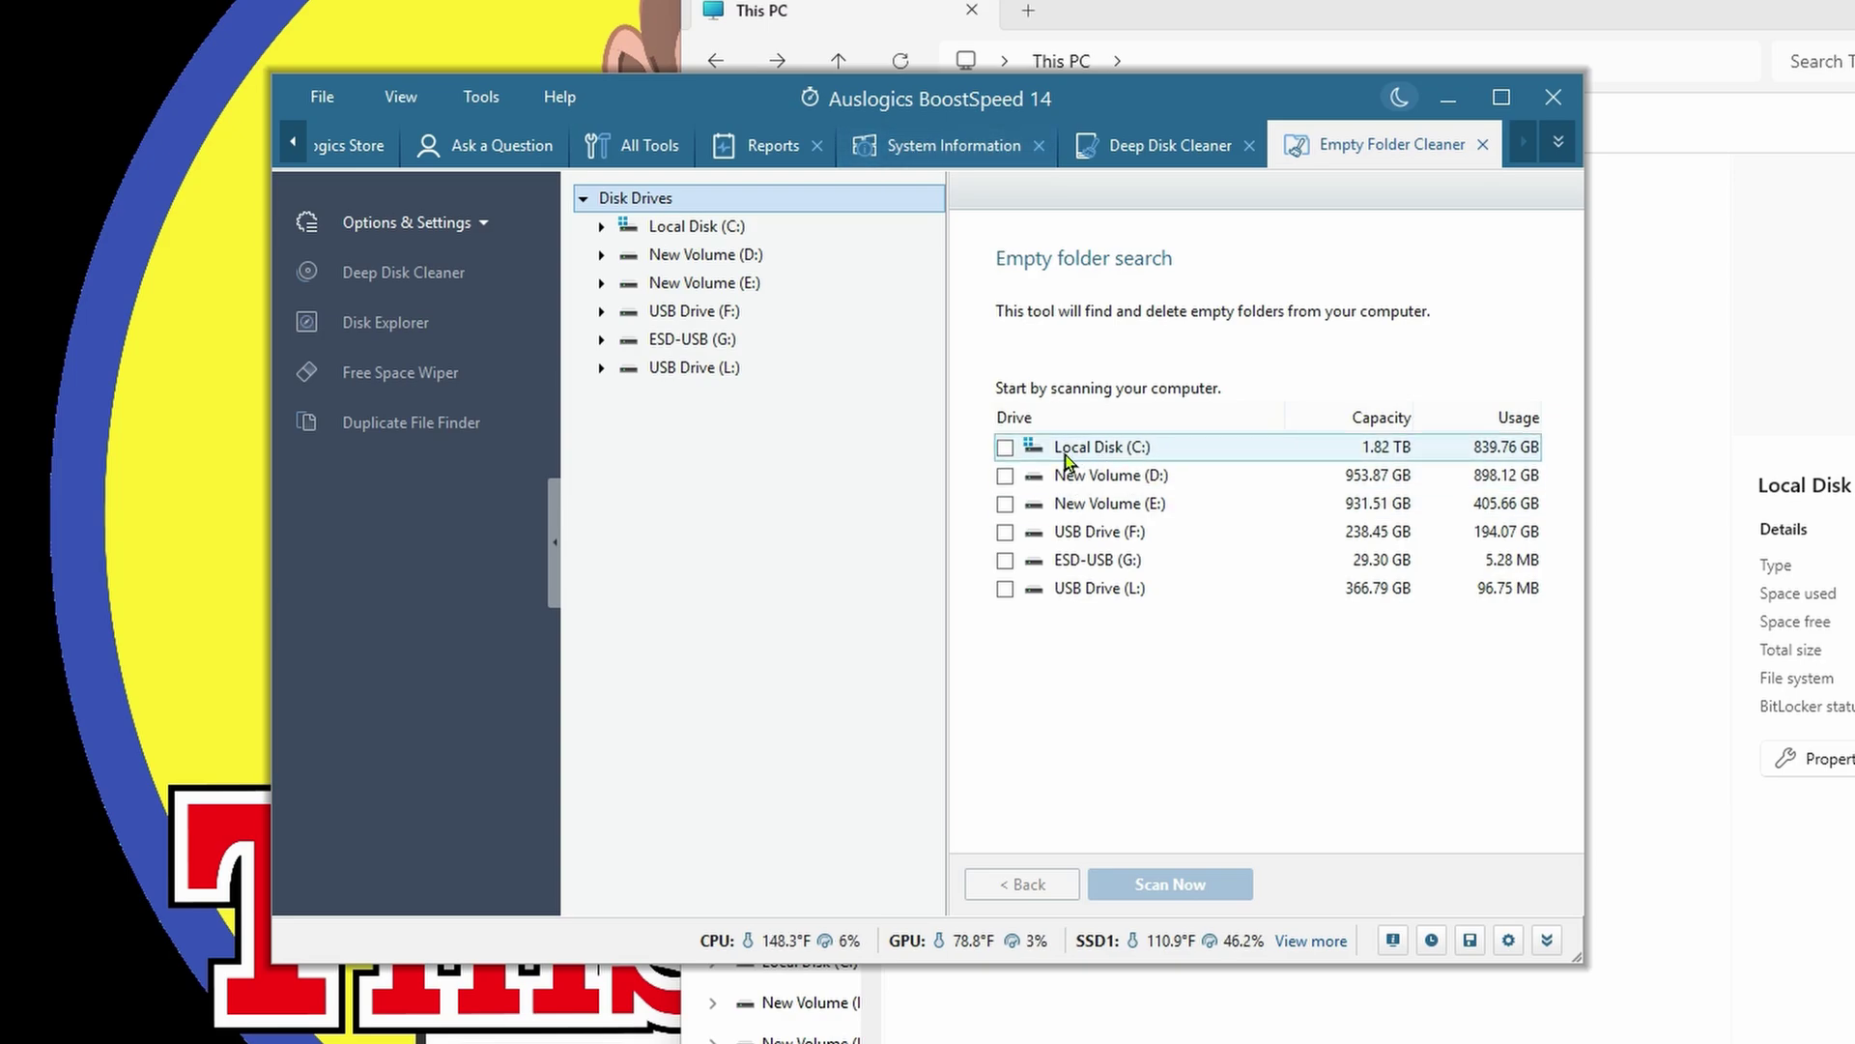
pyautogui.click(1004, 447)
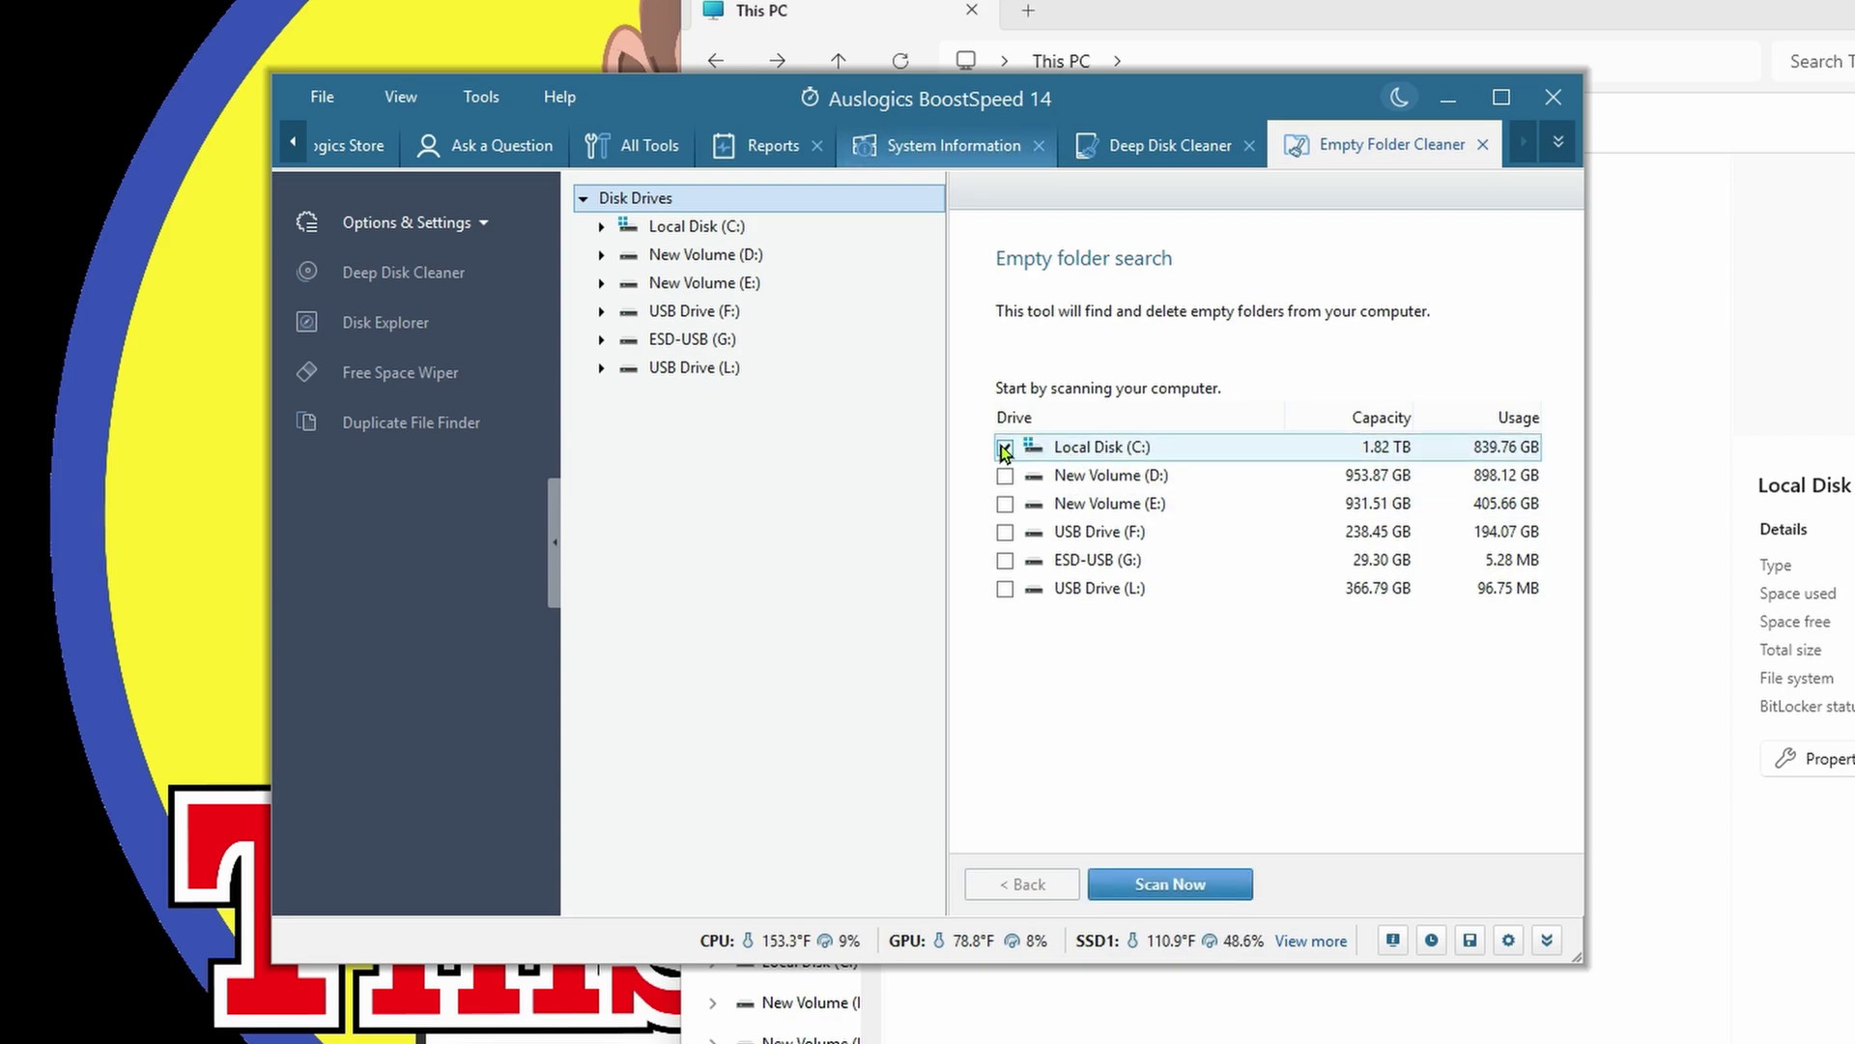
pyautogui.click(1160, 886)
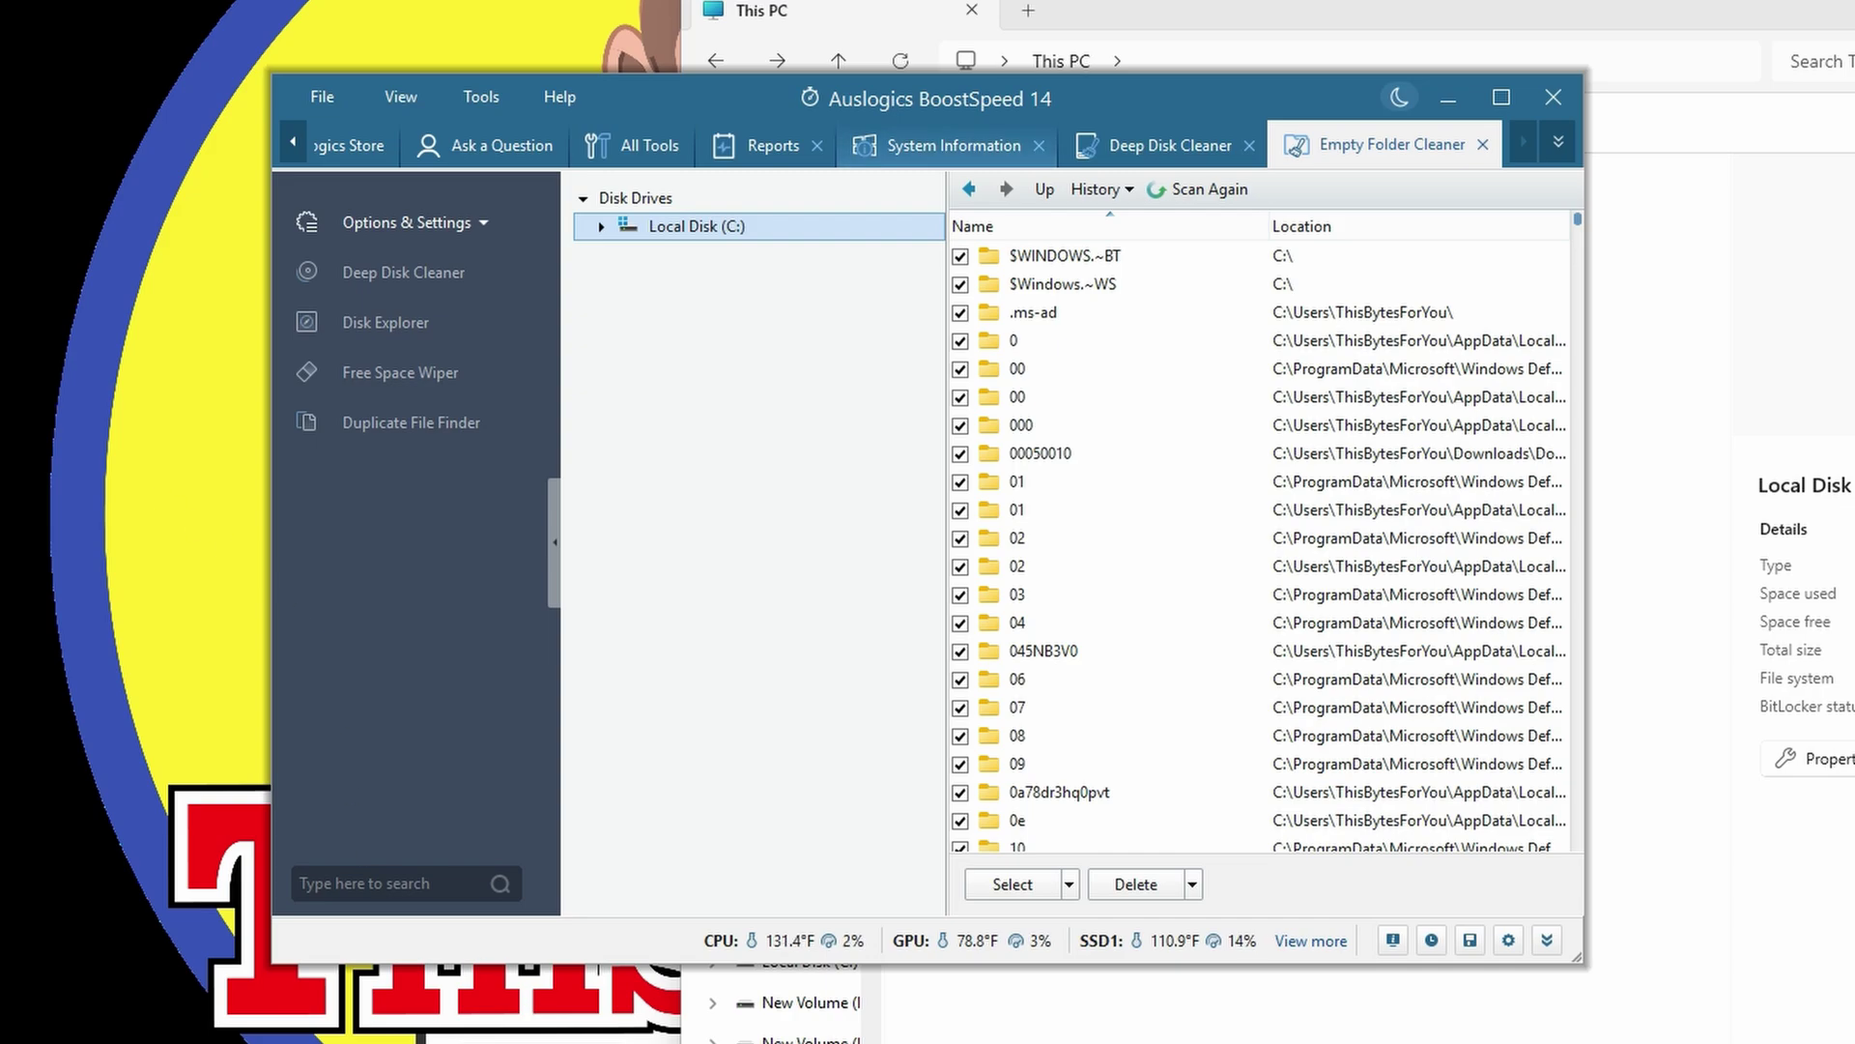
# - Move BoostSpeed aside and open Local Disk (C:) in File Explorer
pyautogui.moveTo(1247, 97); pyautogui.dragTo(853, 90)
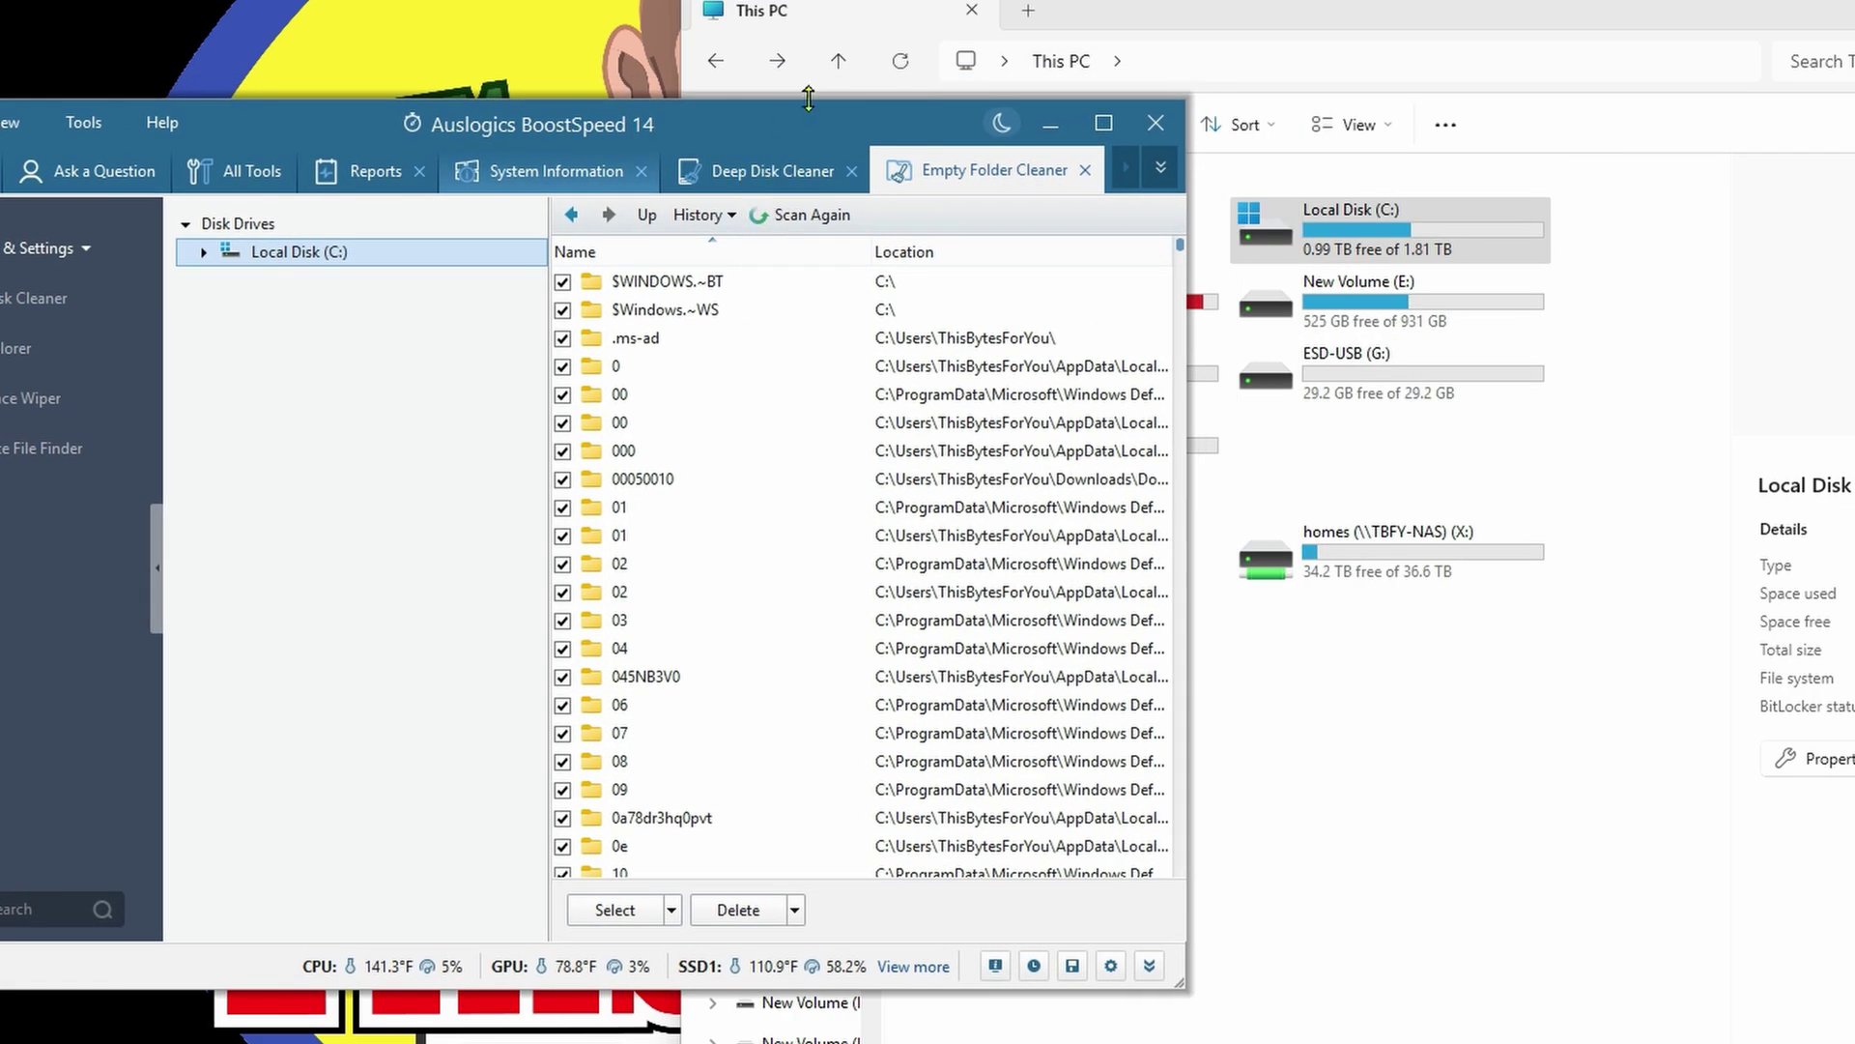
pyautogui.click(852, 90)
pyautogui.doubleClick(1351, 229)
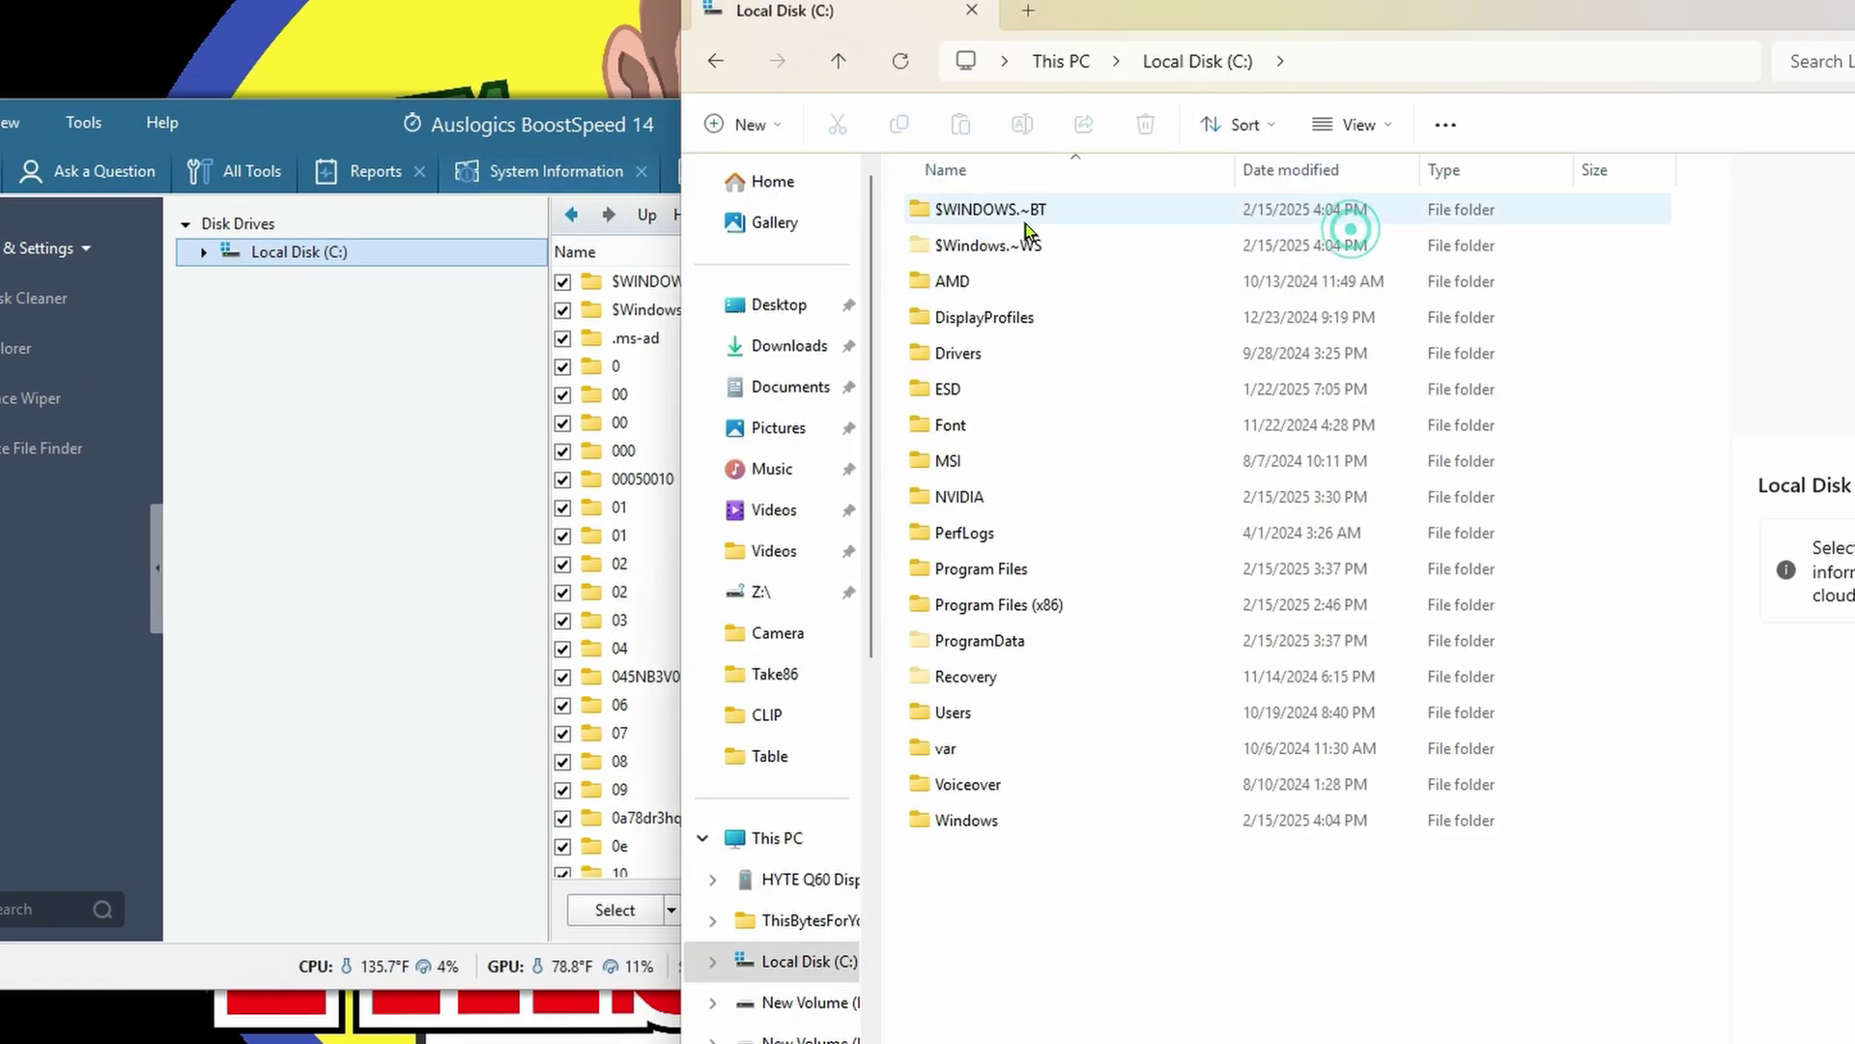
# - Open $Windows.~WS and $WINDOWS.~BT to confirm both are empty, then bring BoostSpeed back
pyautogui.click(1012, 247)
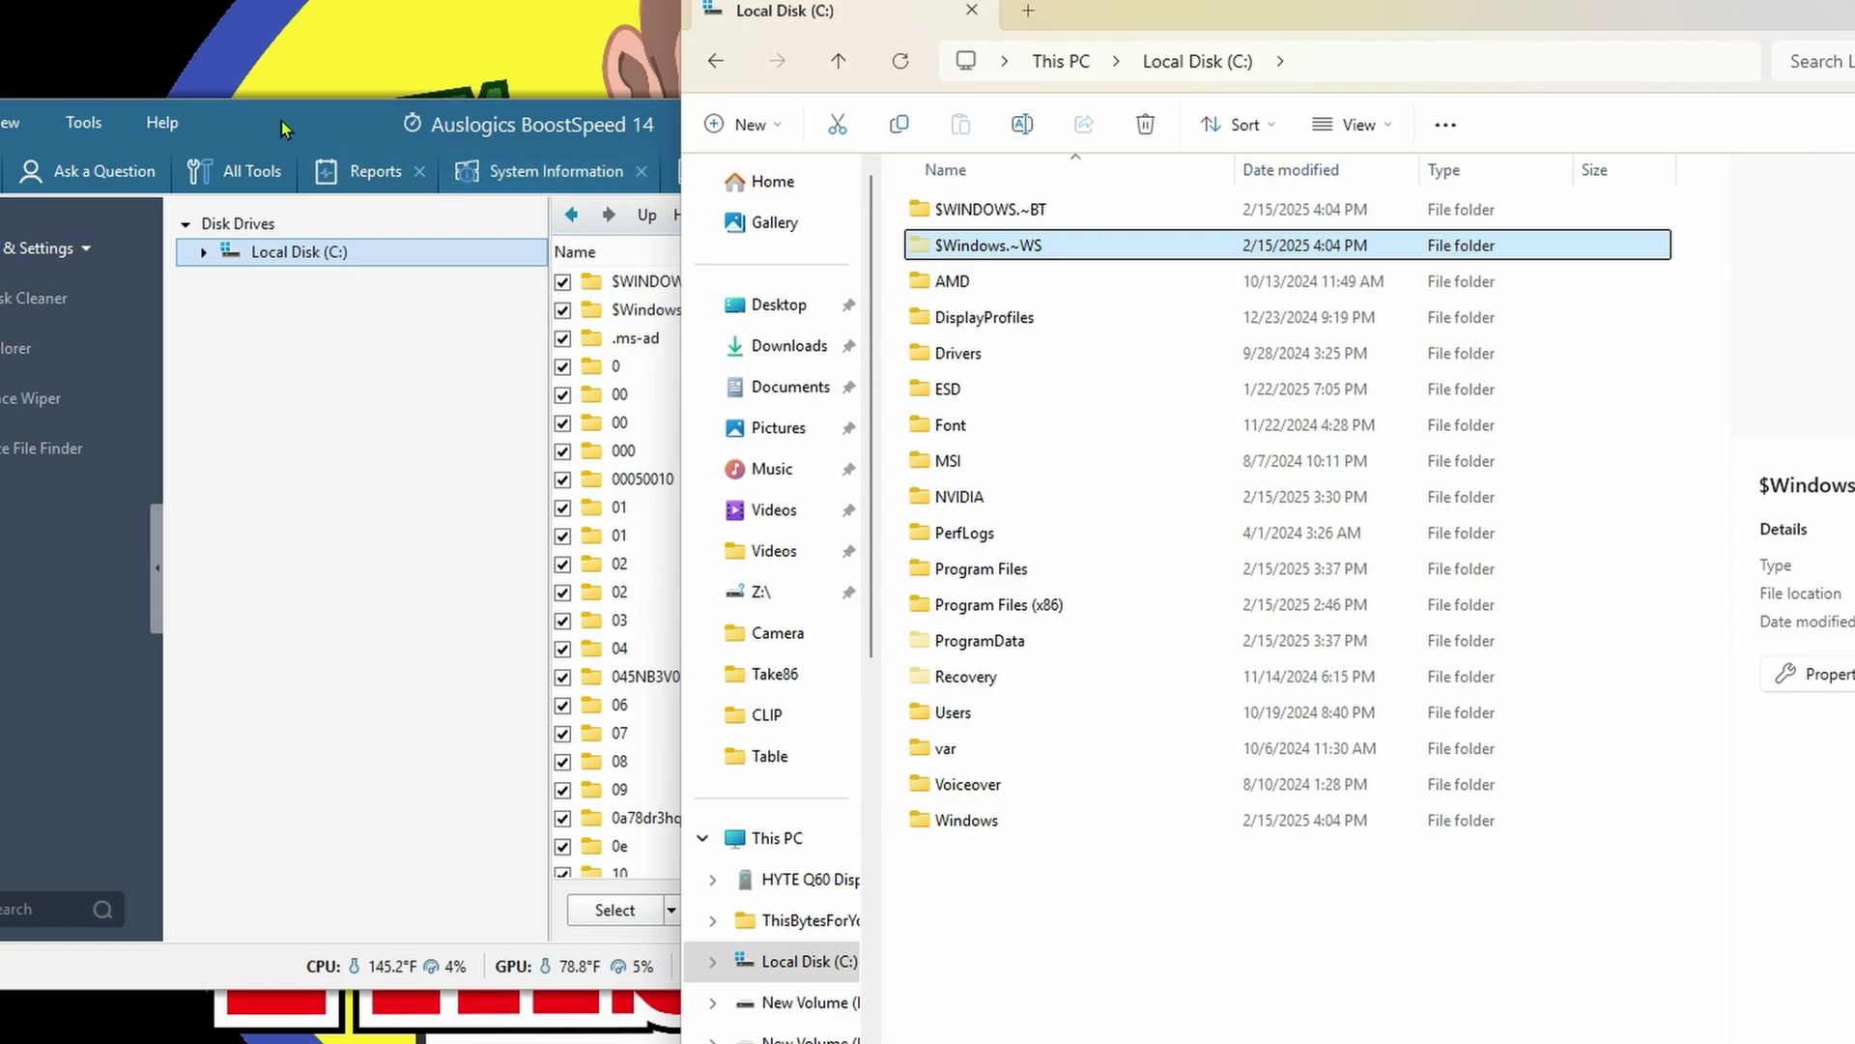
pyautogui.moveTo(283, 128); pyautogui.dragTo(56, 124)
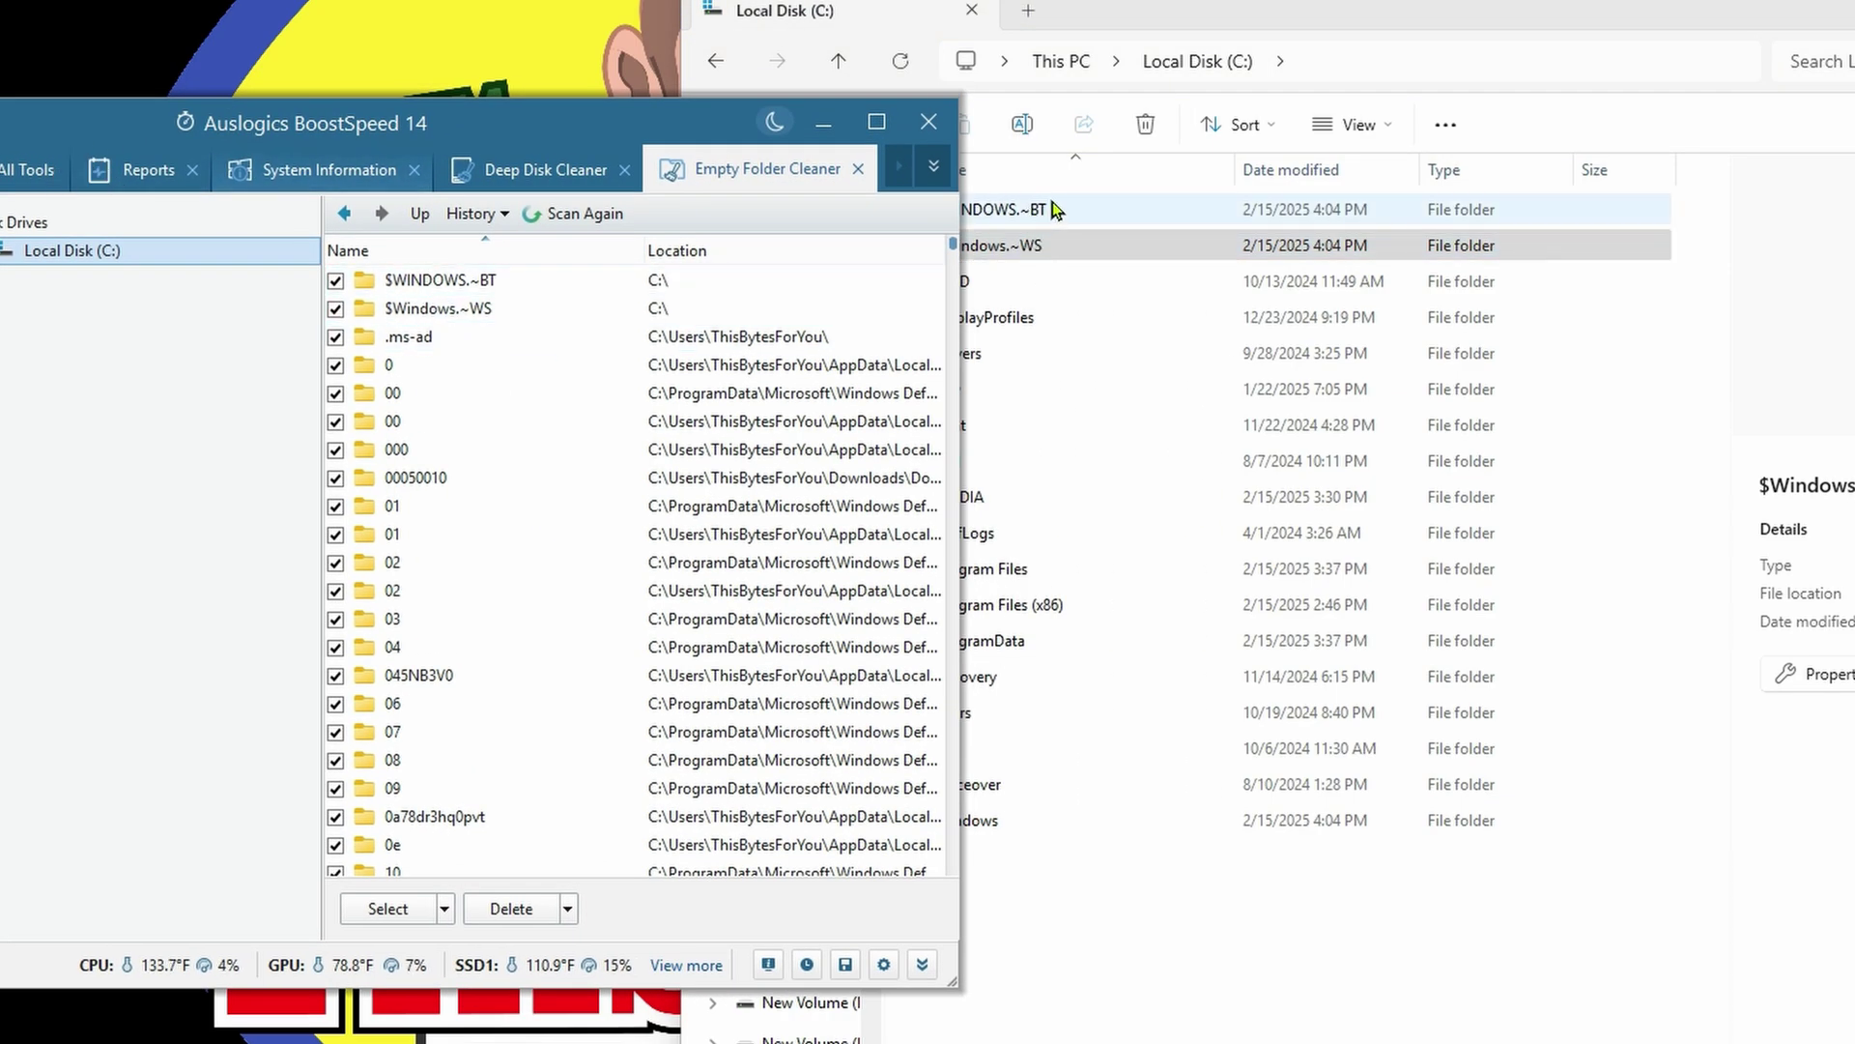
pyautogui.doubleClick(1028, 248)
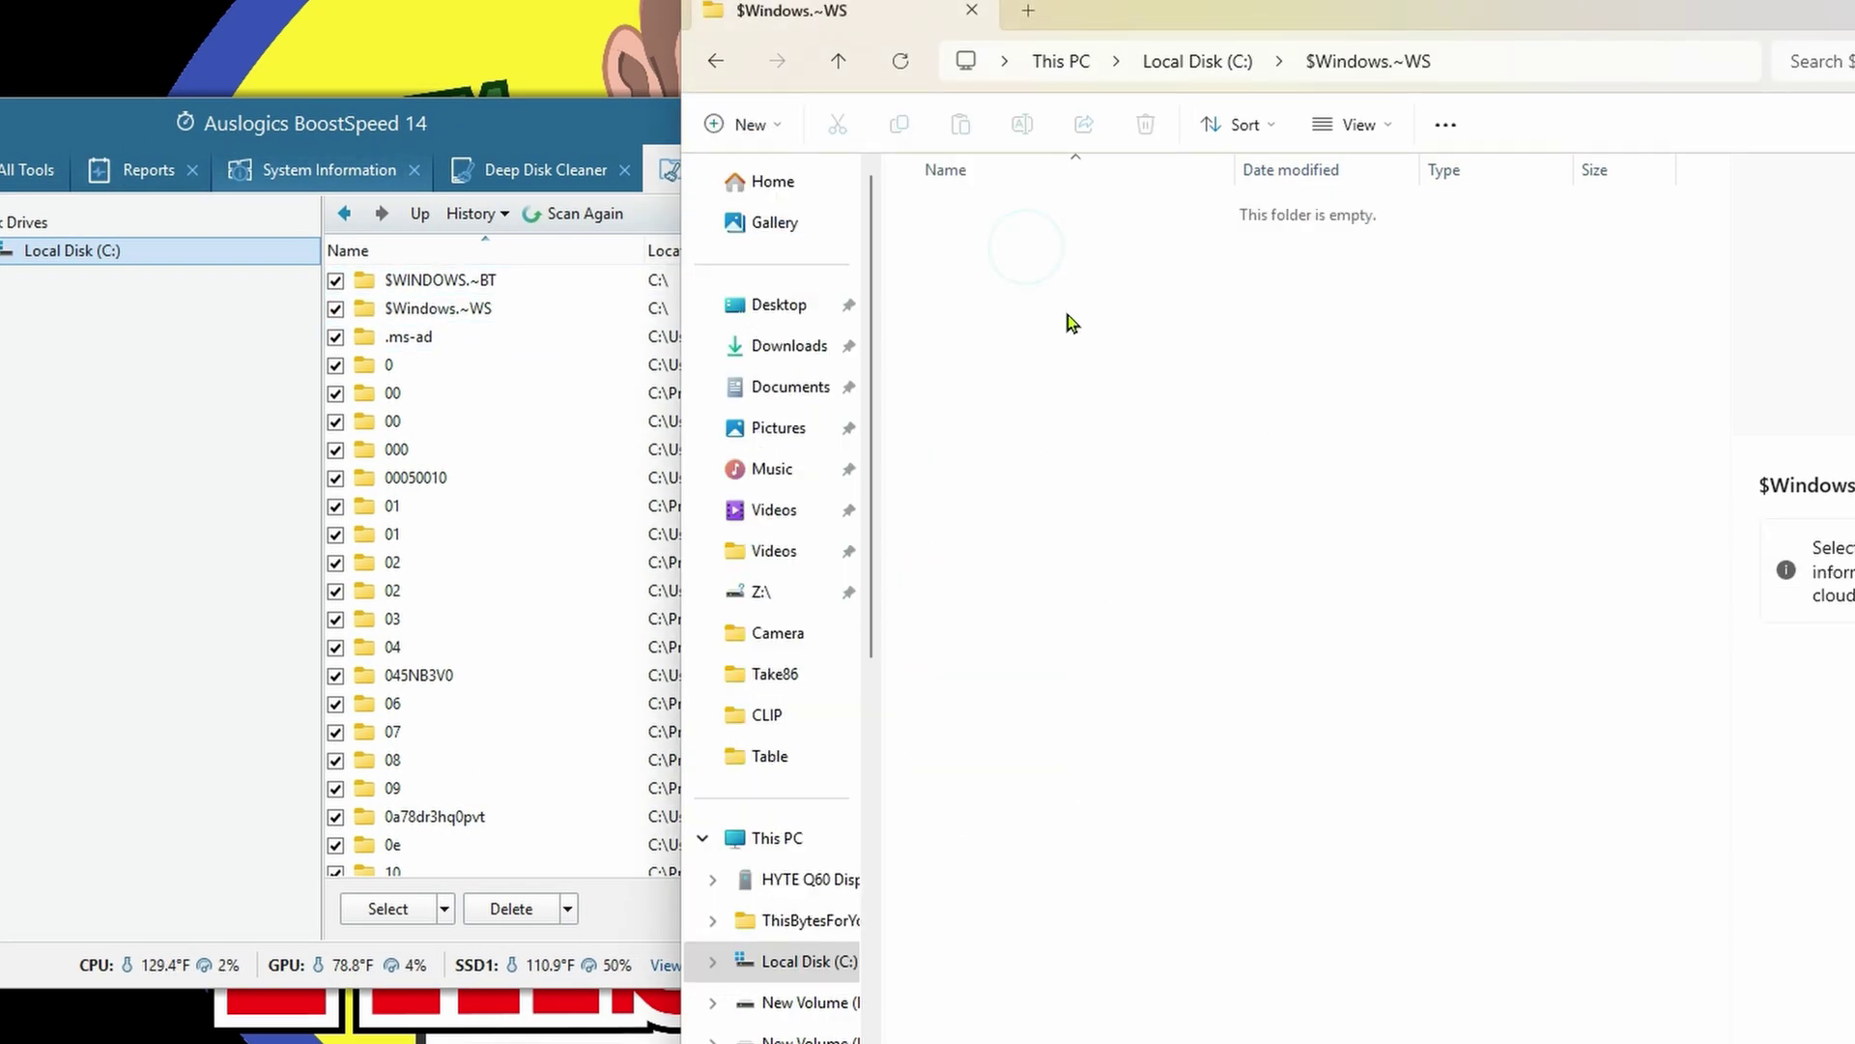
pyautogui.hotkey('alt', 'Left')
pyautogui.click(1022, 210)
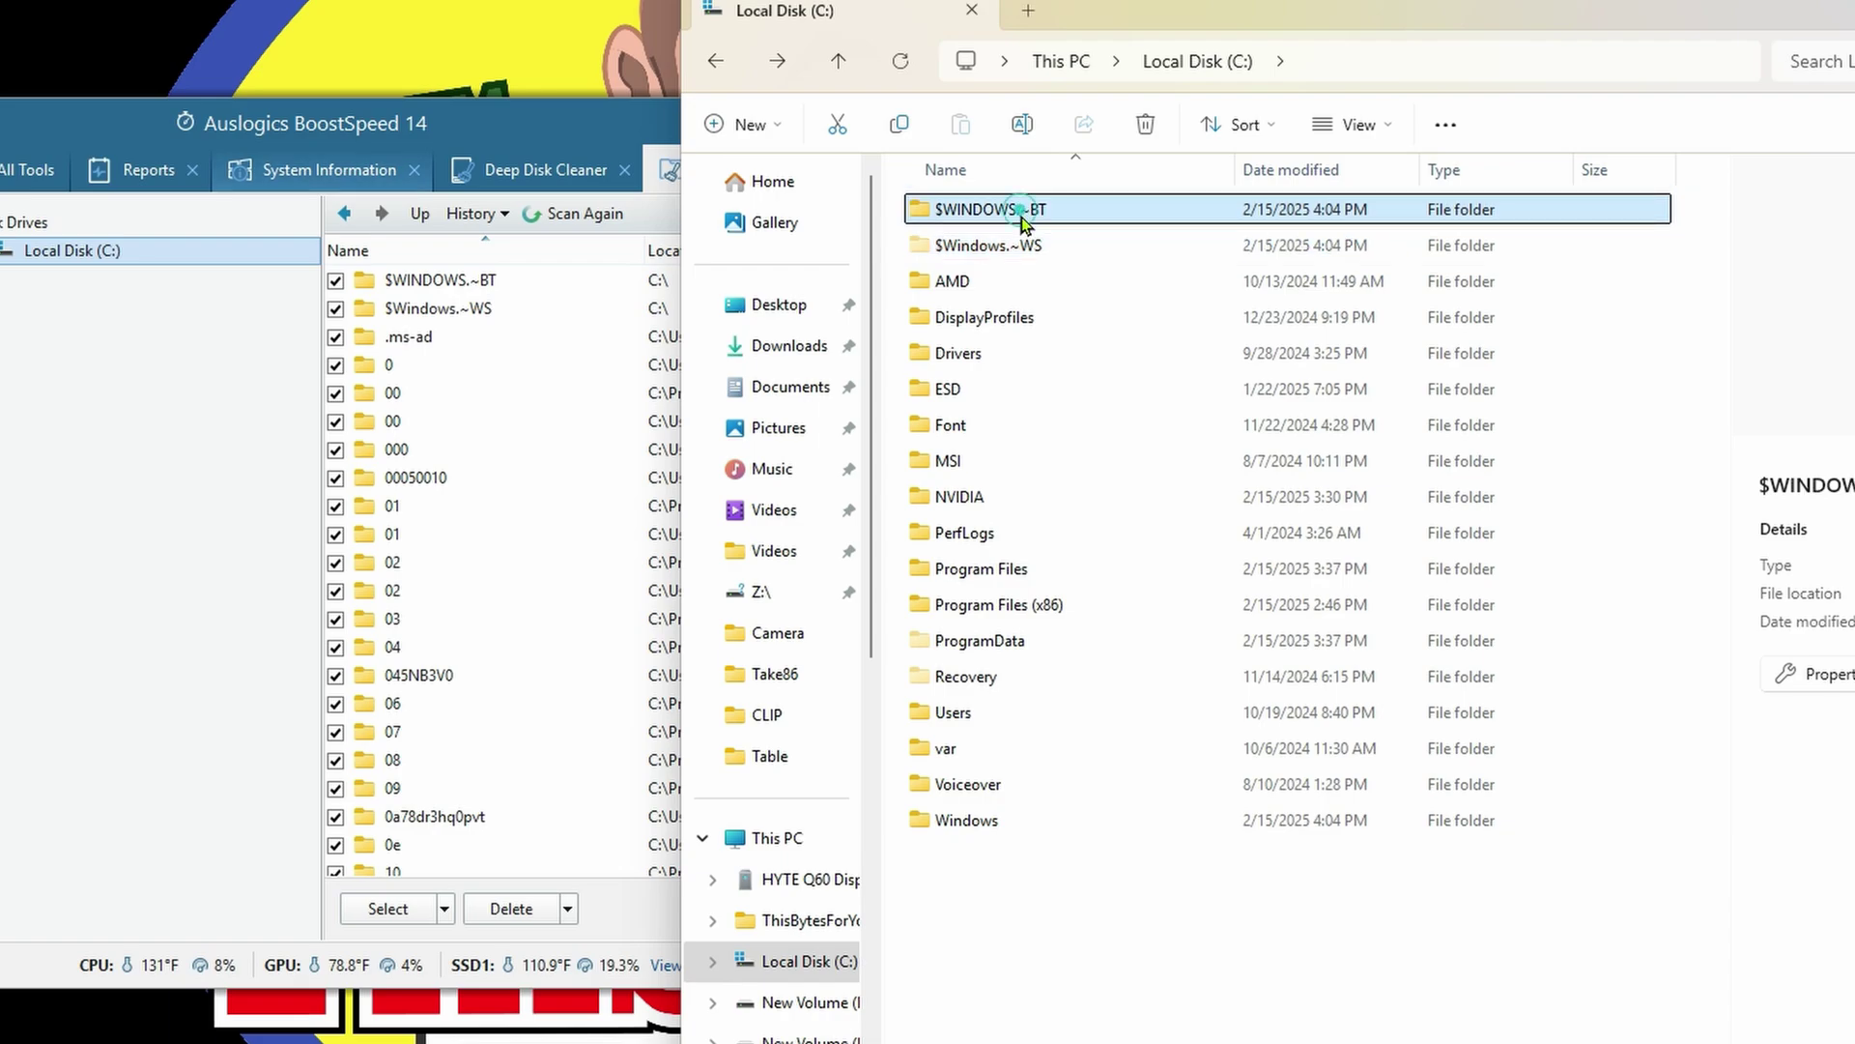
pyautogui.doubleClick(1021, 210)
pyautogui.hotkey('alt', 'Left')
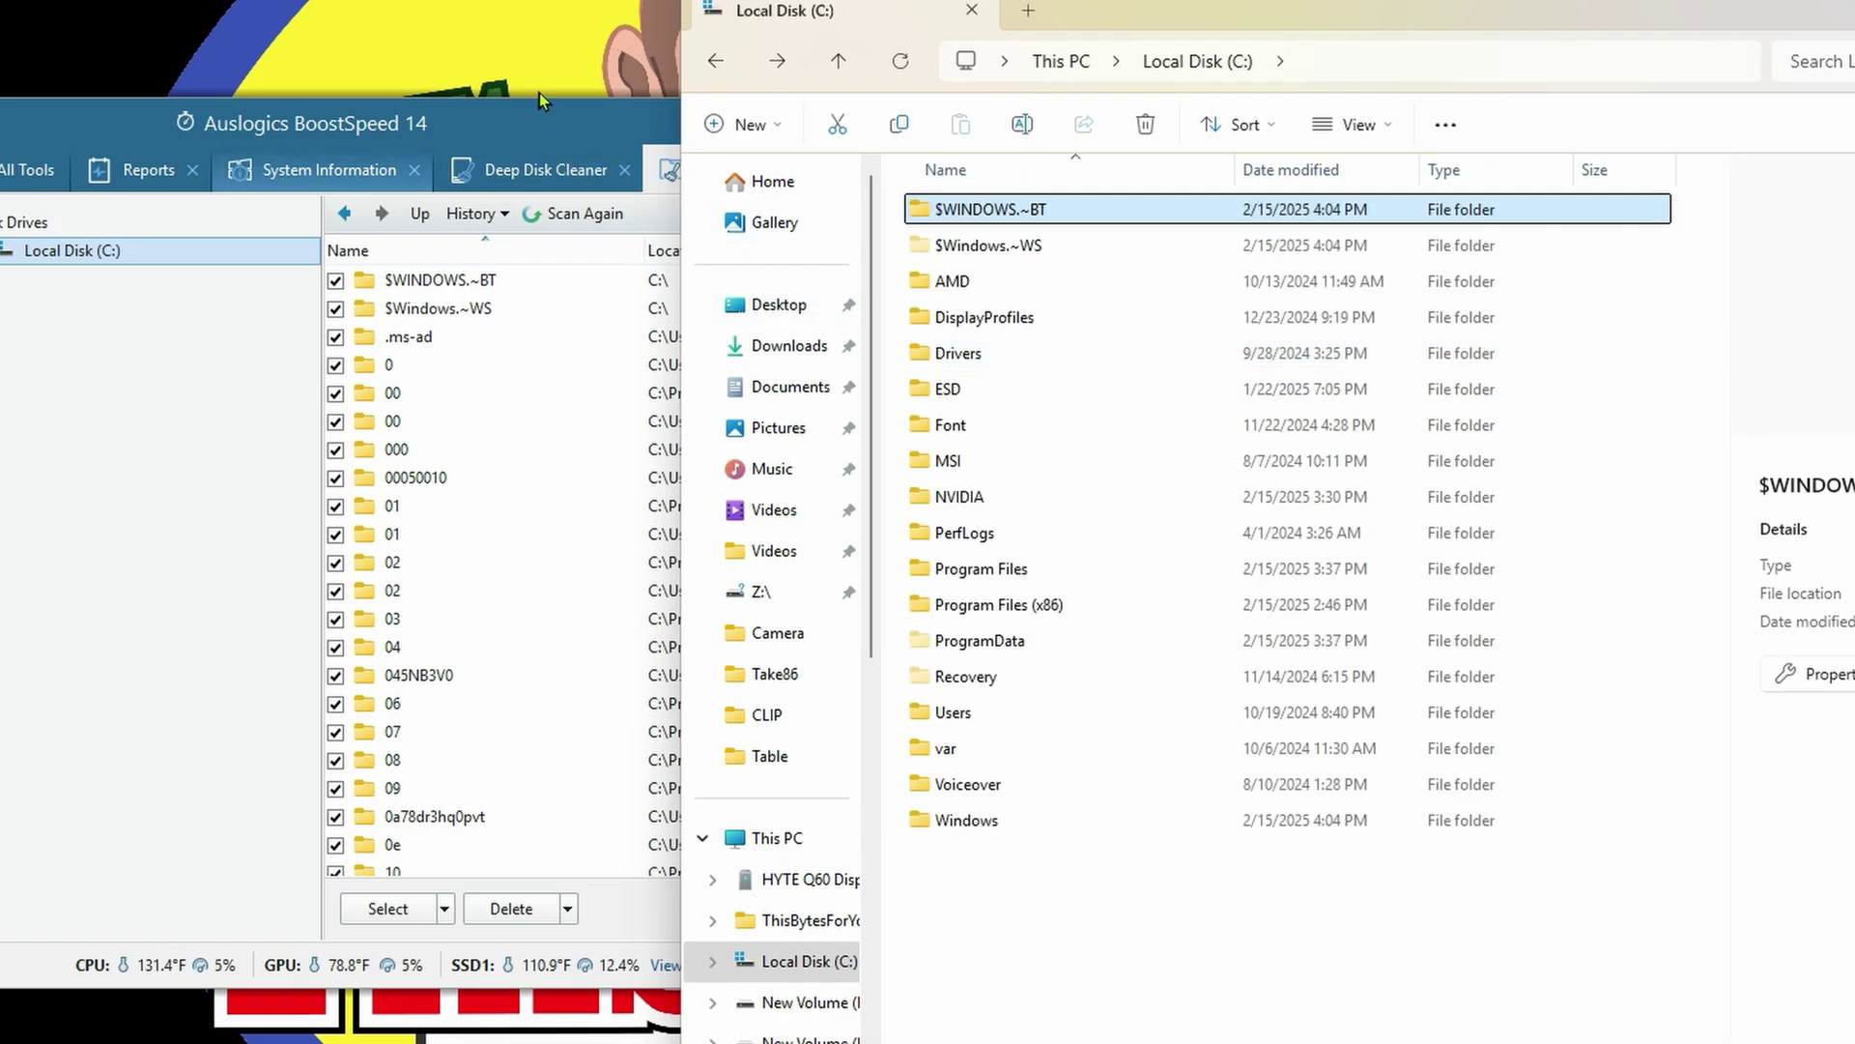
pyautogui.moveTo(539, 93); pyautogui.dragTo(1088, 74)
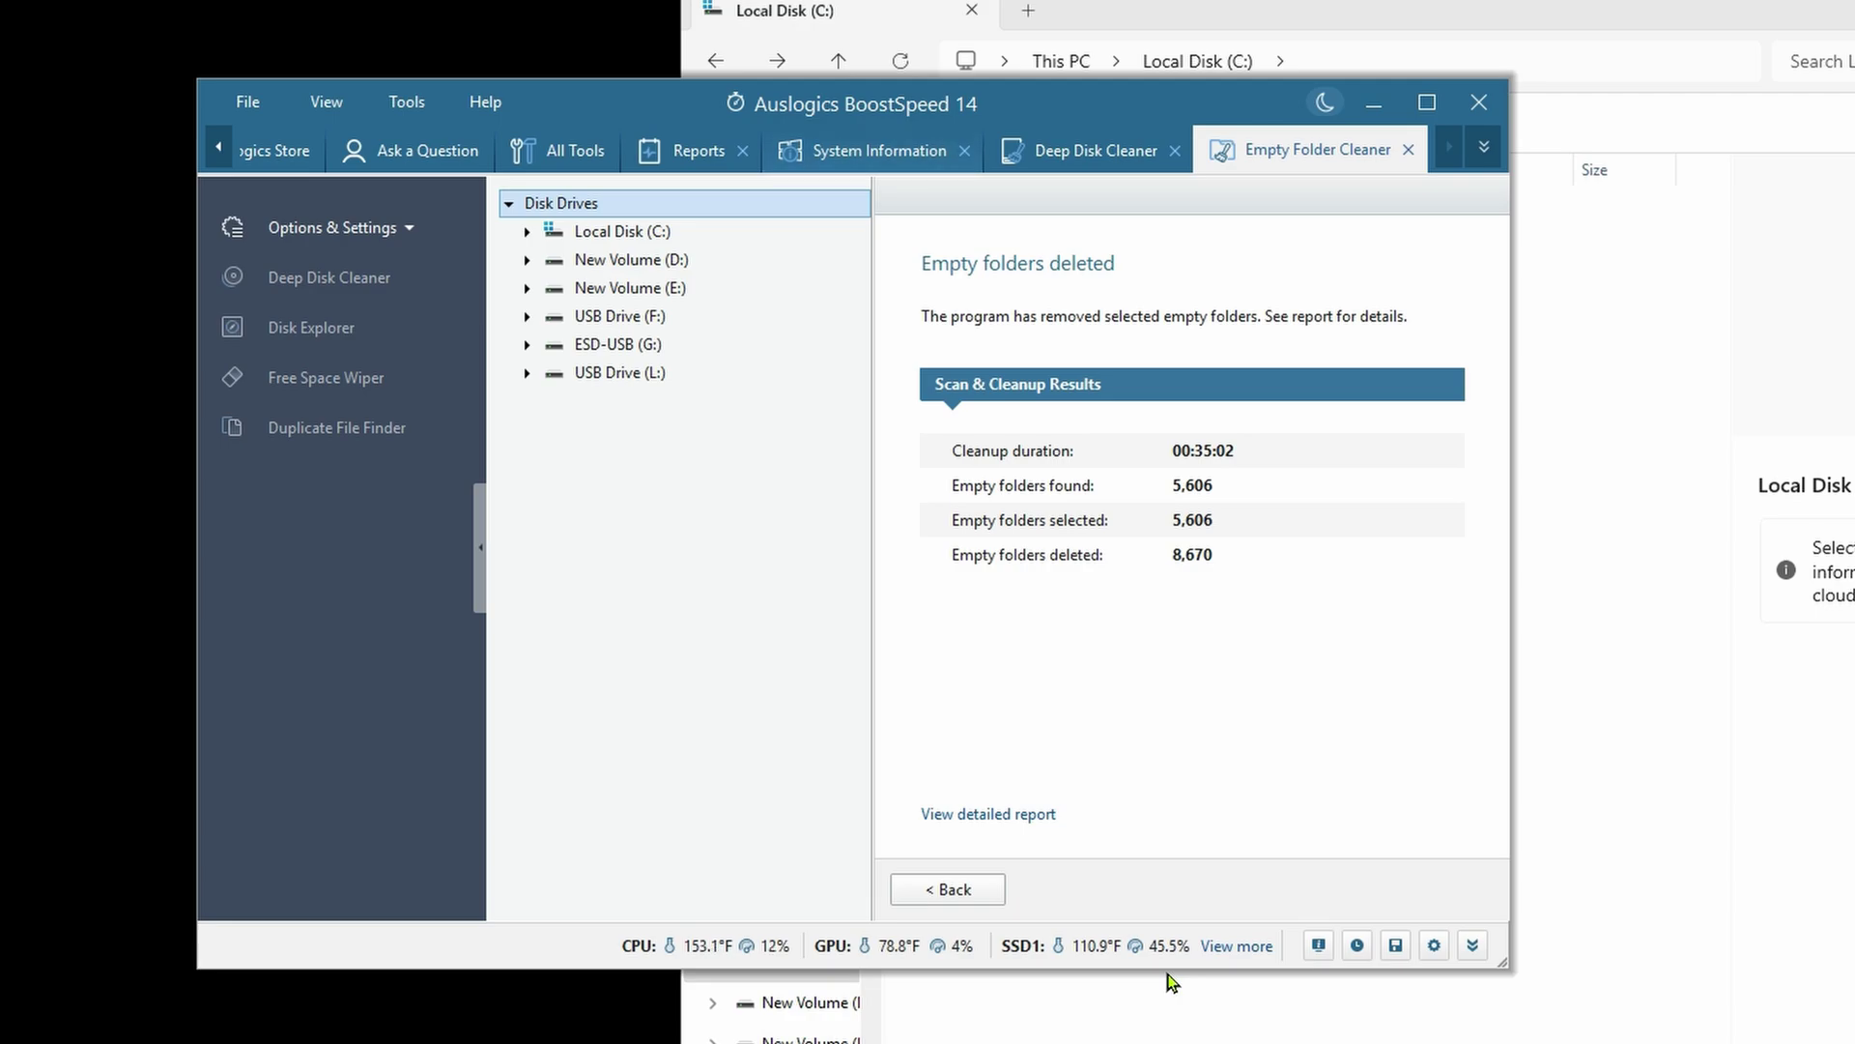
# - Select Local Disk (C:) to view the cleanup results with 8,670 empty folders deleted
pyautogui.click(607, 232)
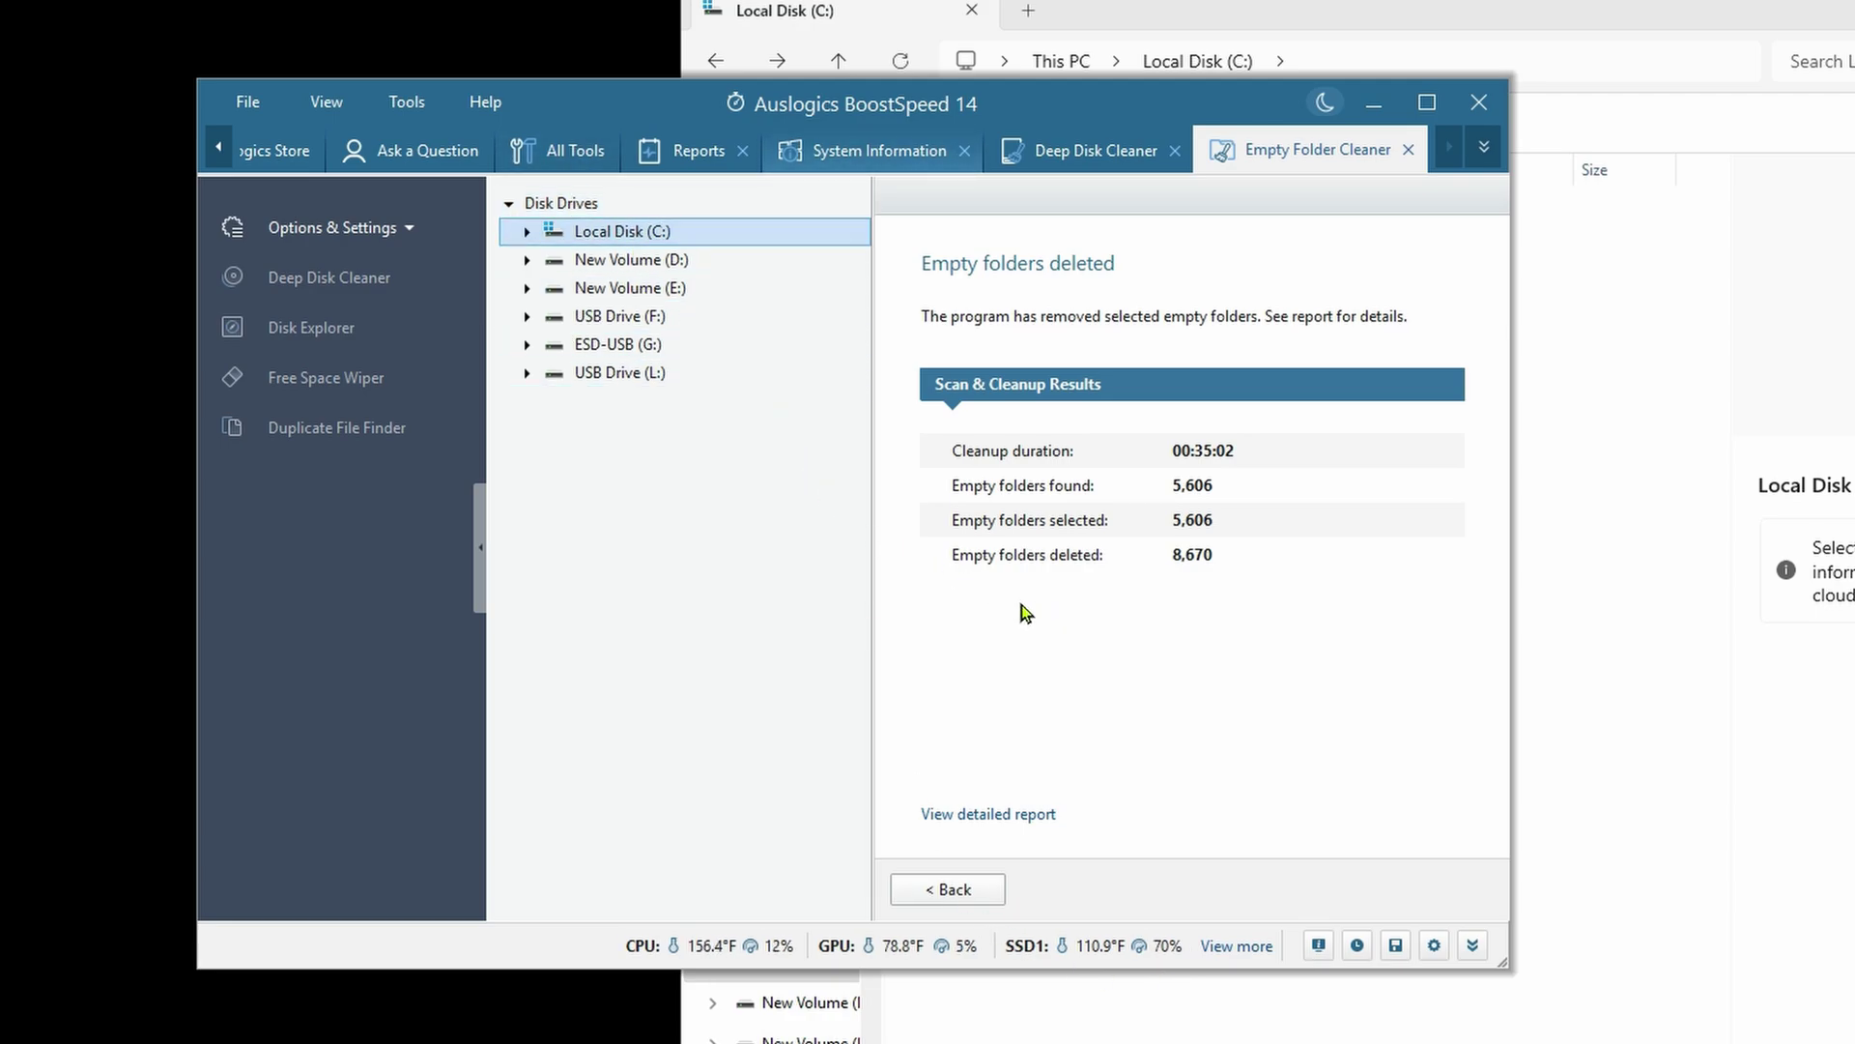
# - In Disk Explorer, exclude drives D: and E: and scan only C: for space usage
pyautogui.click(311, 327)
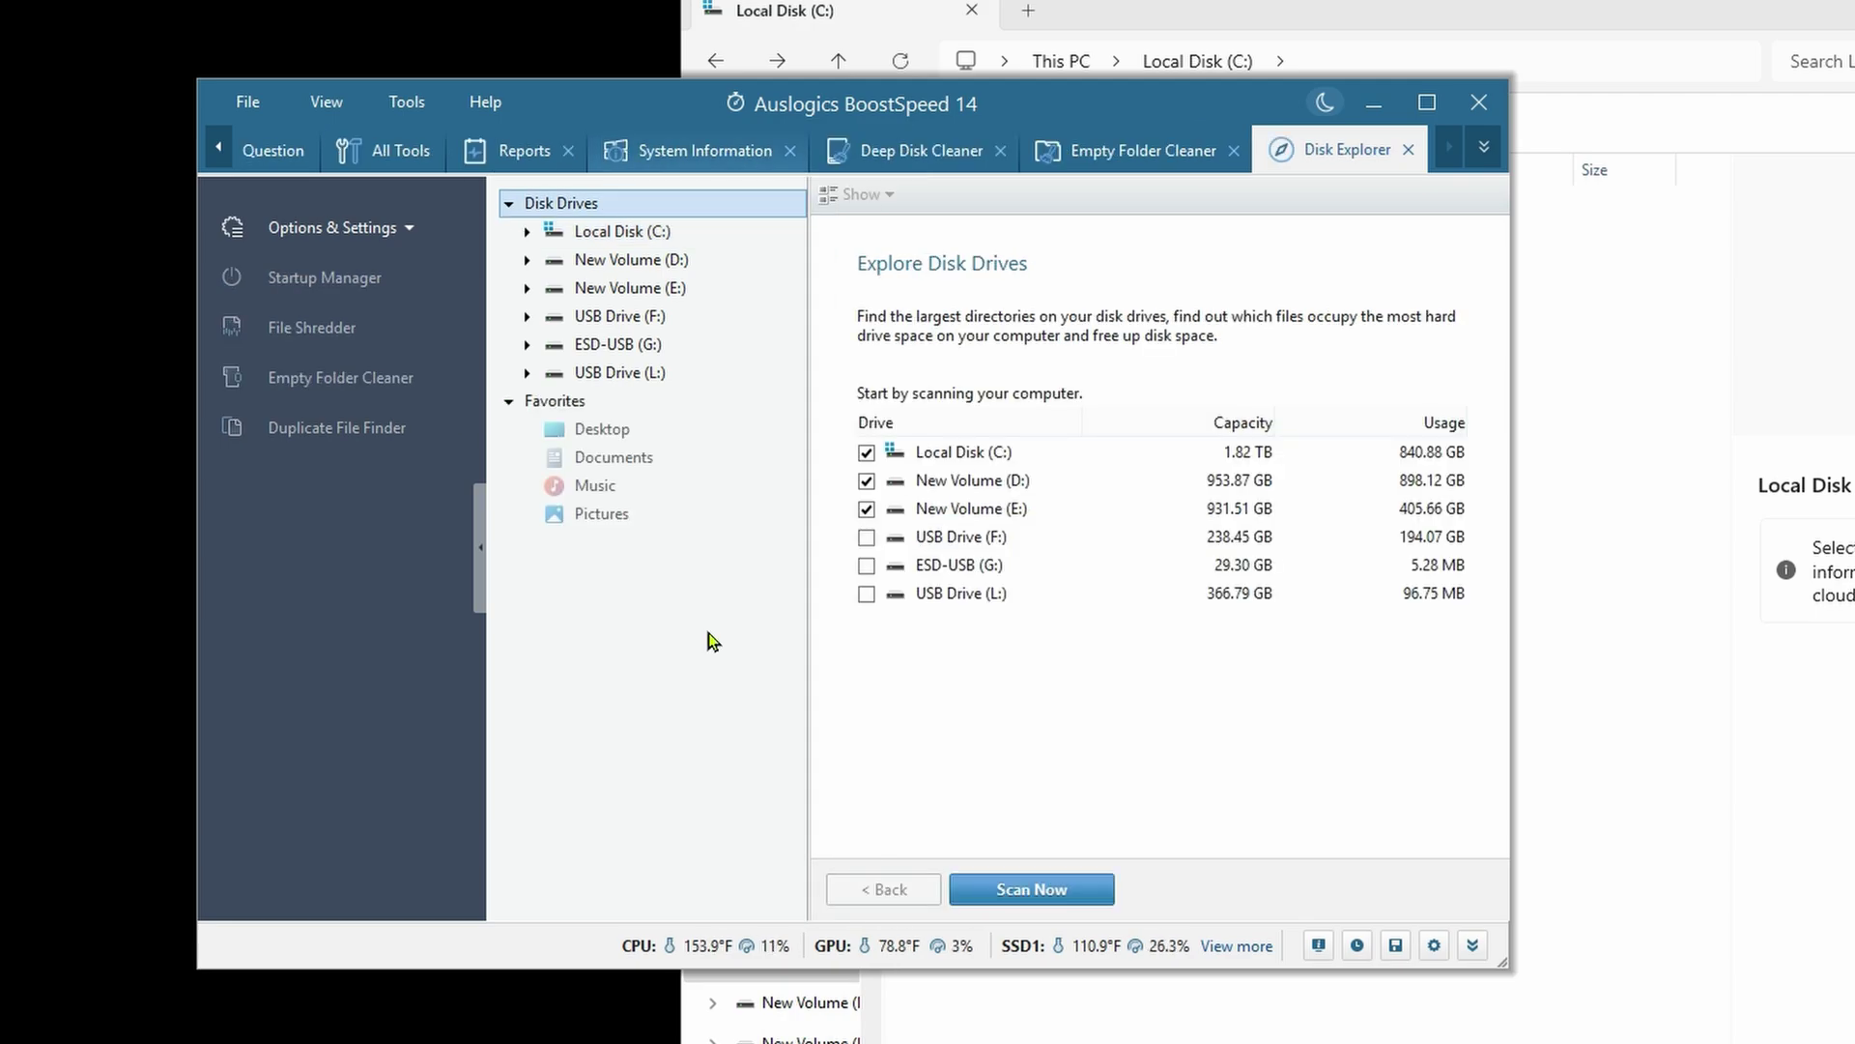
pyautogui.click(866, 509)
pyautogui.click(866, 480)
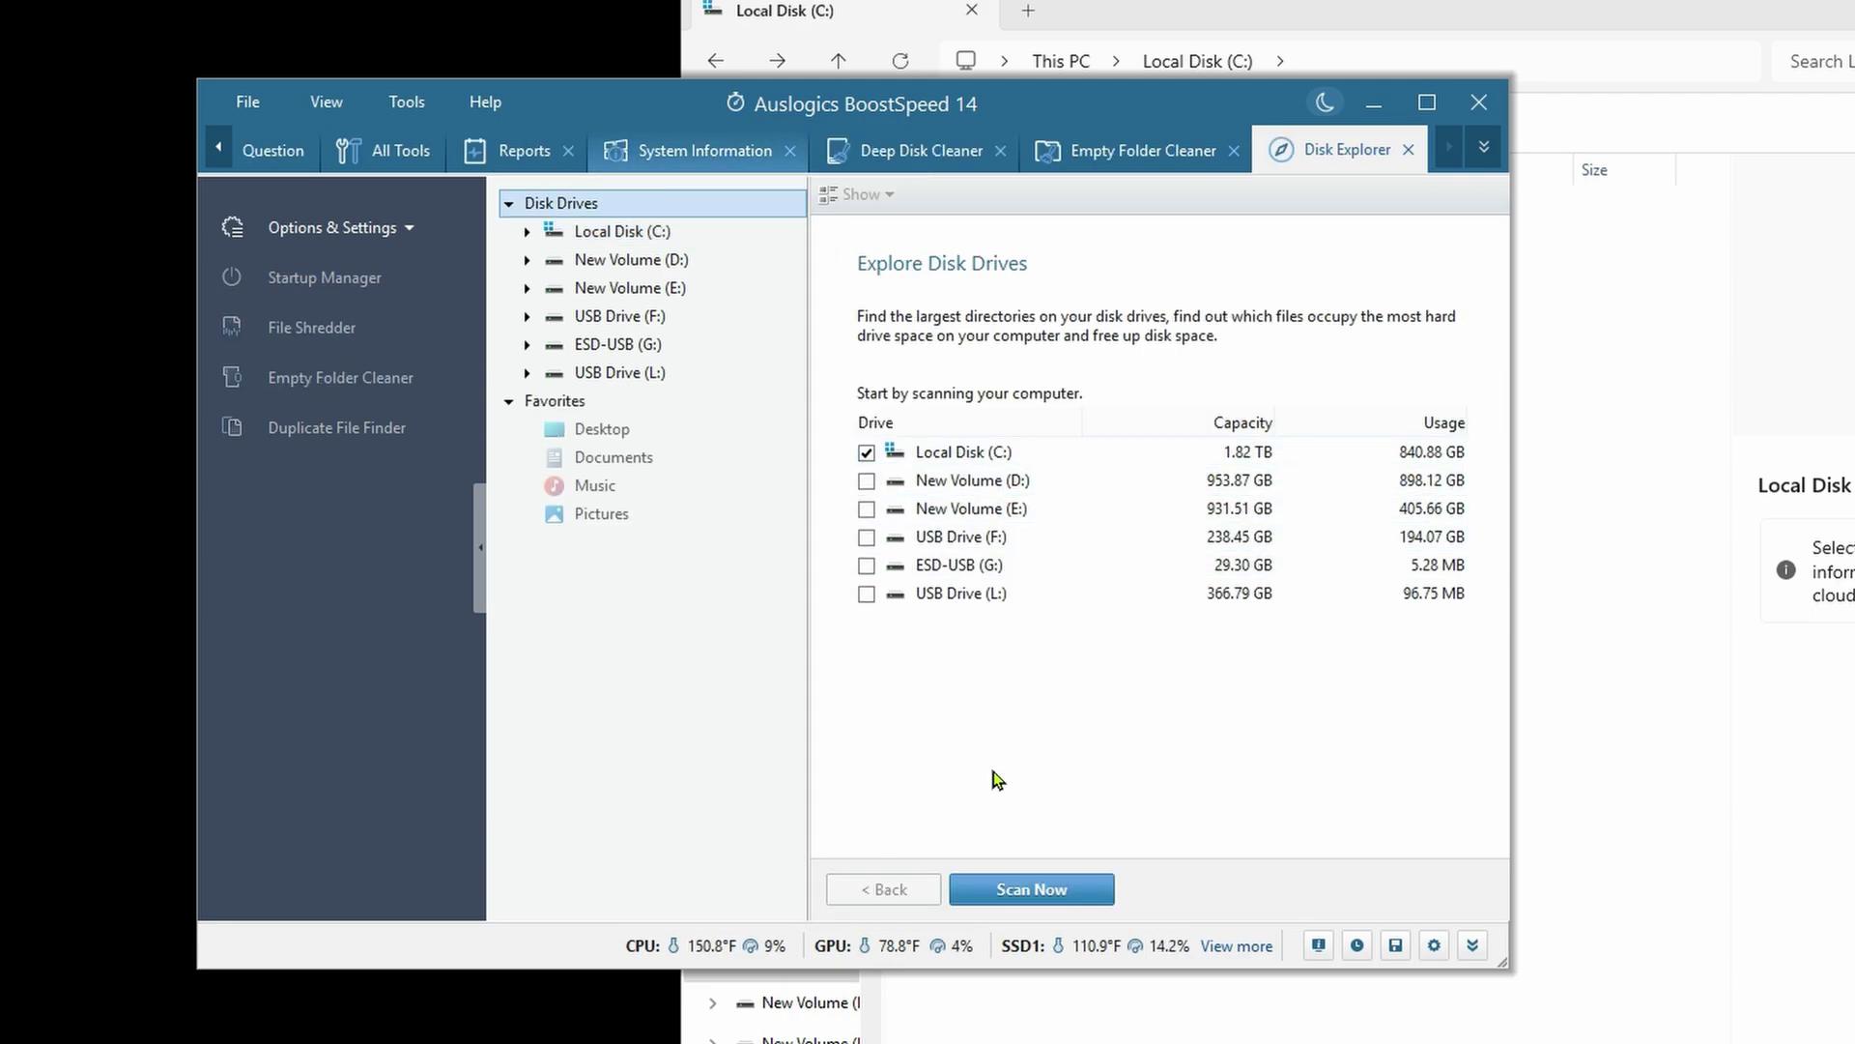
pyautogui.click(1021, 889)
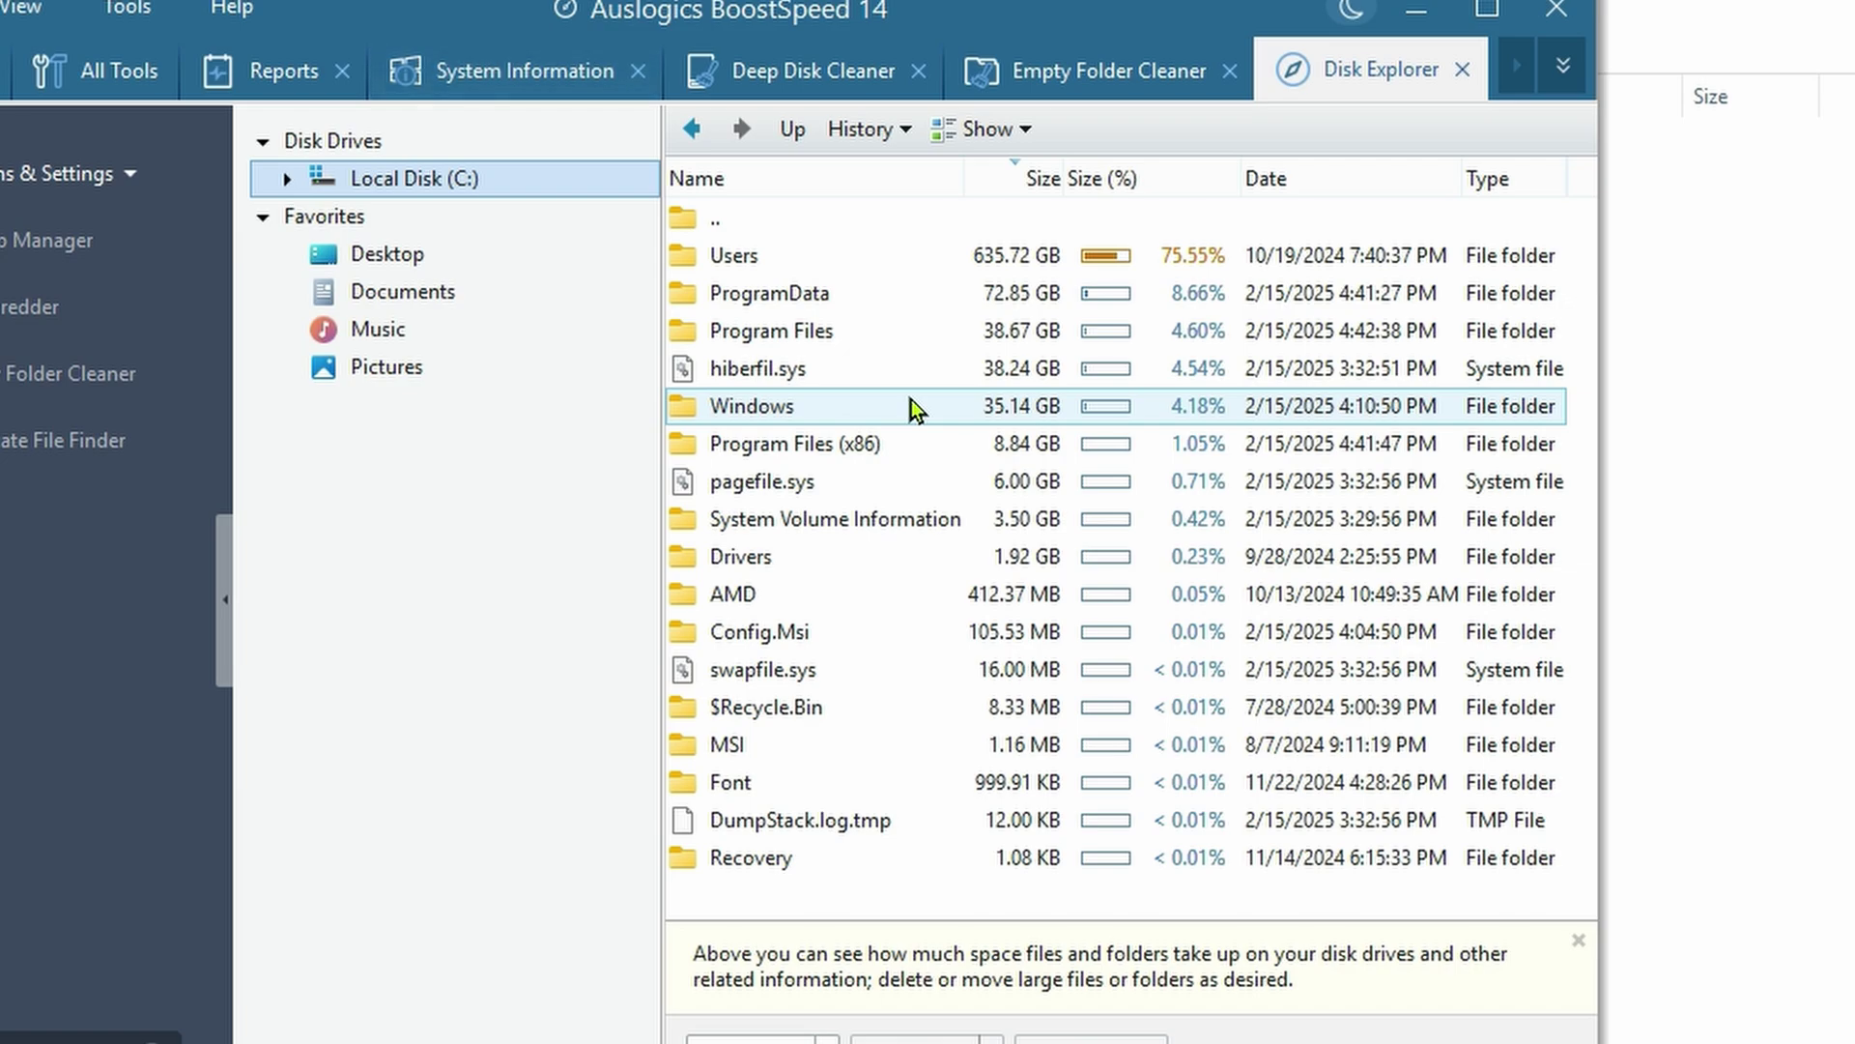
# - Drill into Users and the profile folder, and inspect actions for three large videos without deleting
pyautogui.doubleClick(808, 263)
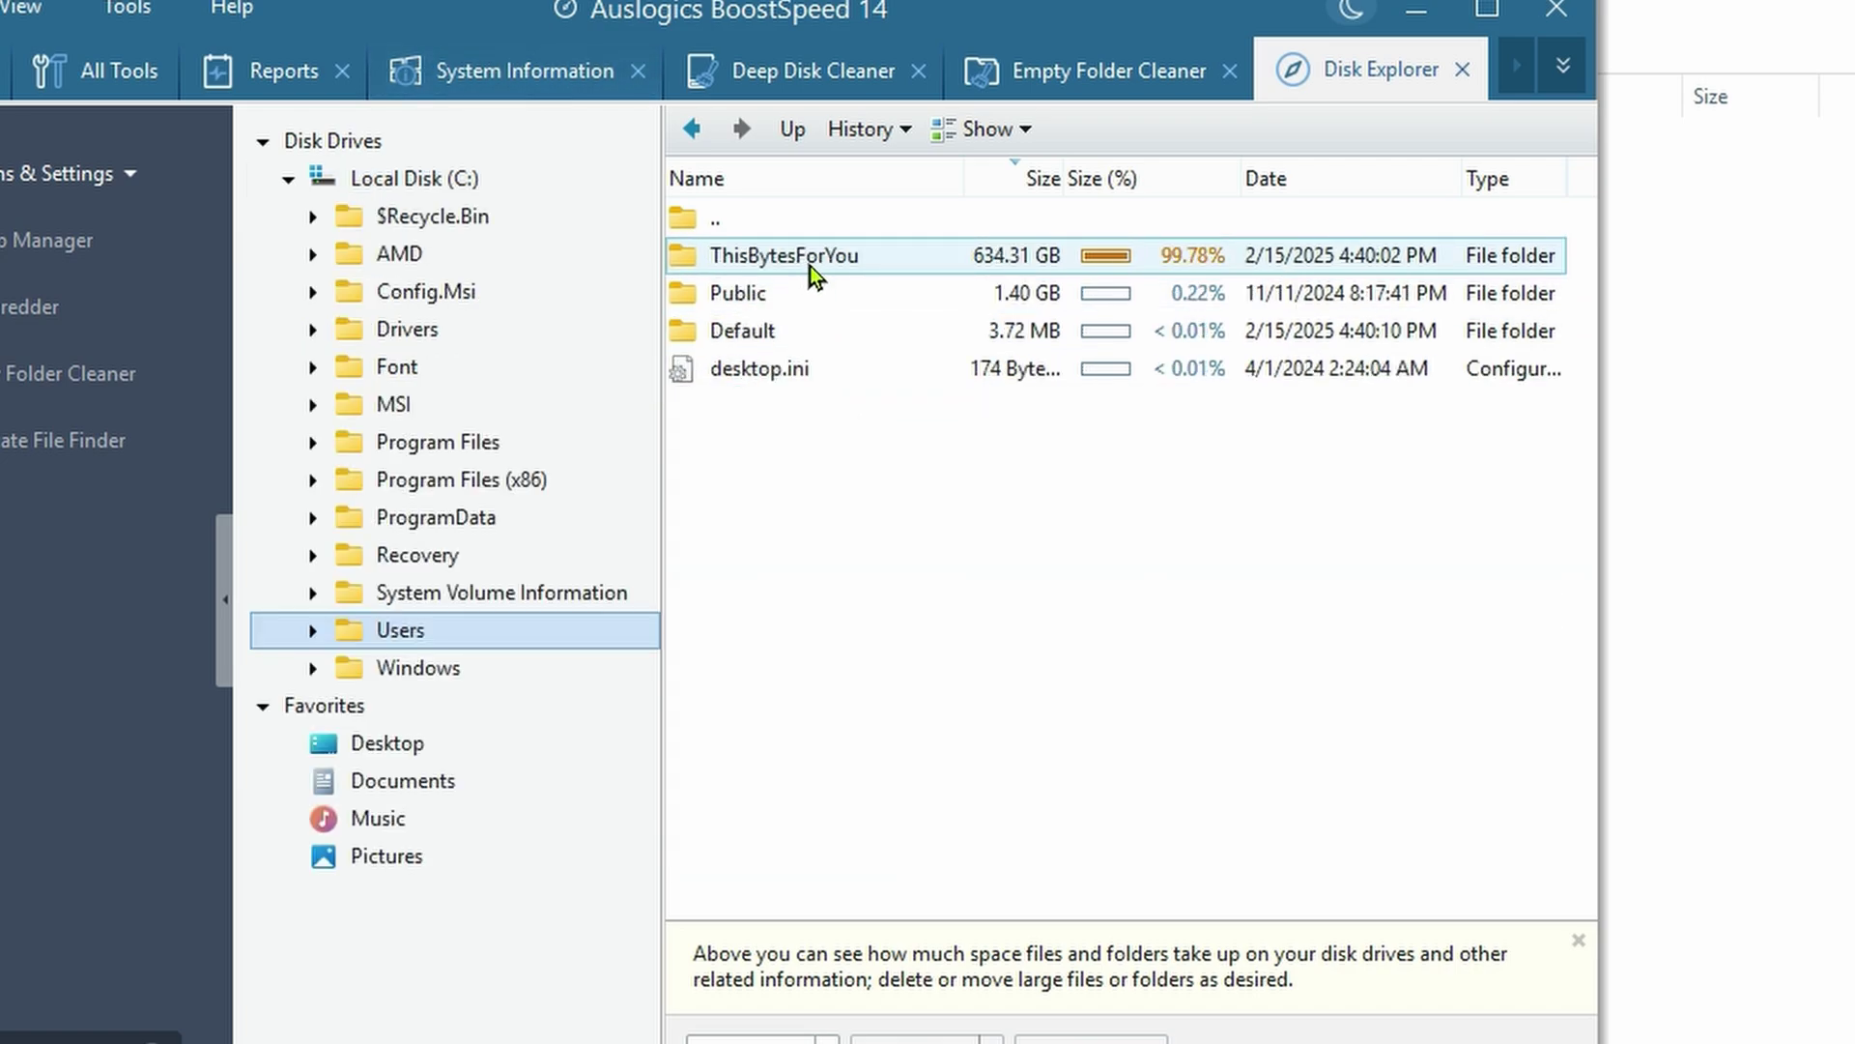
pyautogui.doubleClick(820, 255)
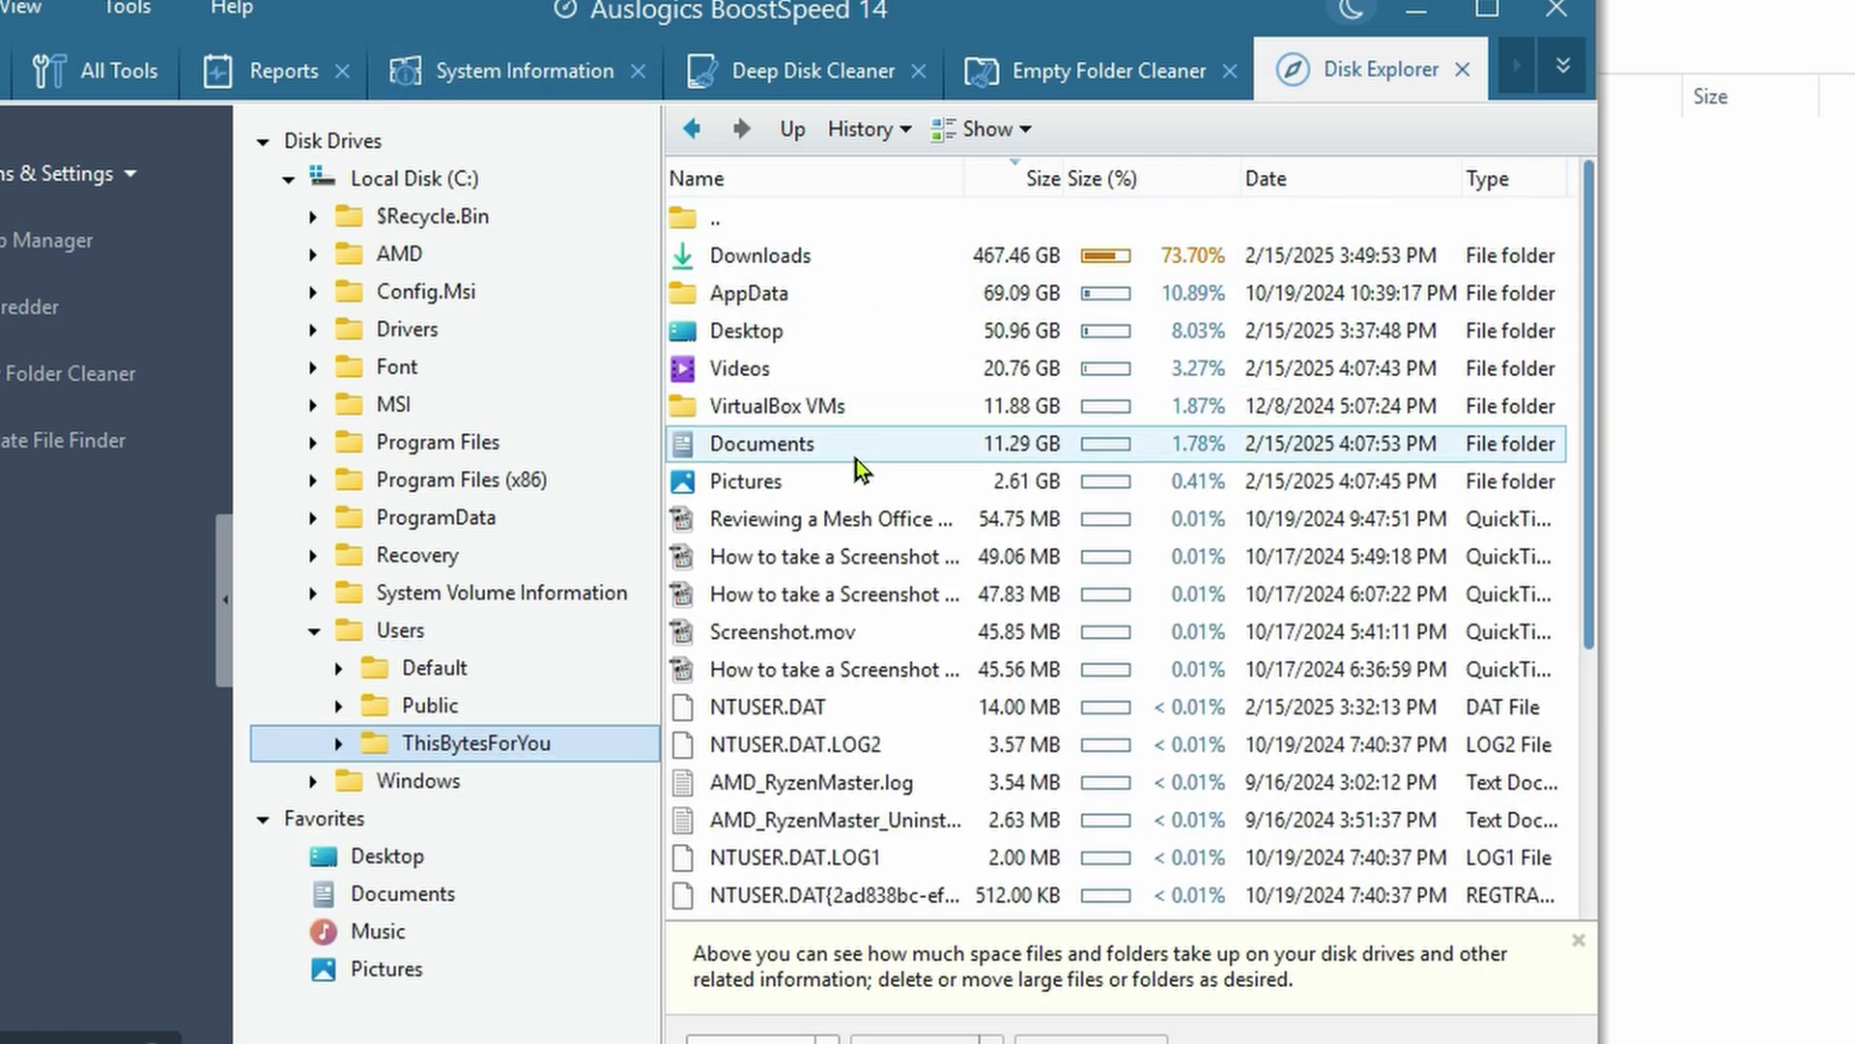
pyautogui.rightClick(802, 517)
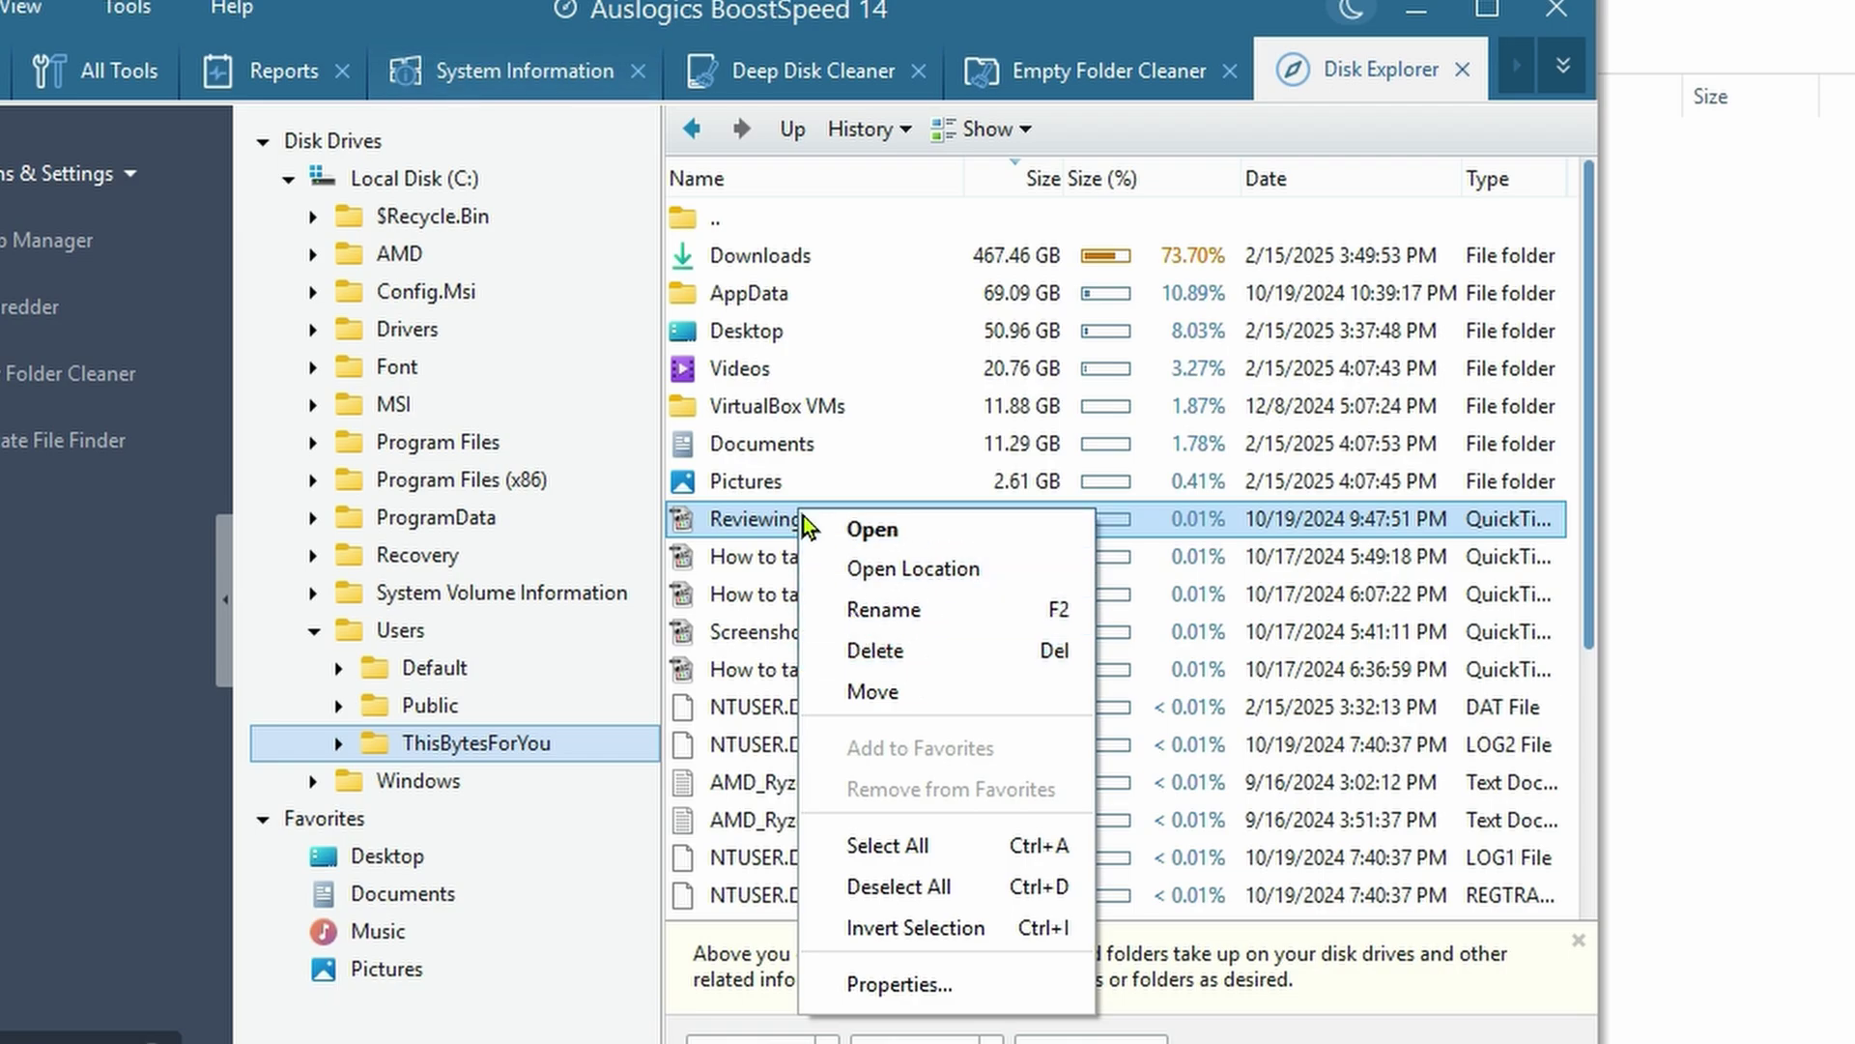
pyautogui.keyDown('shift'); pyautogui.click(749, 593); pyautogui.keyUp('shift')
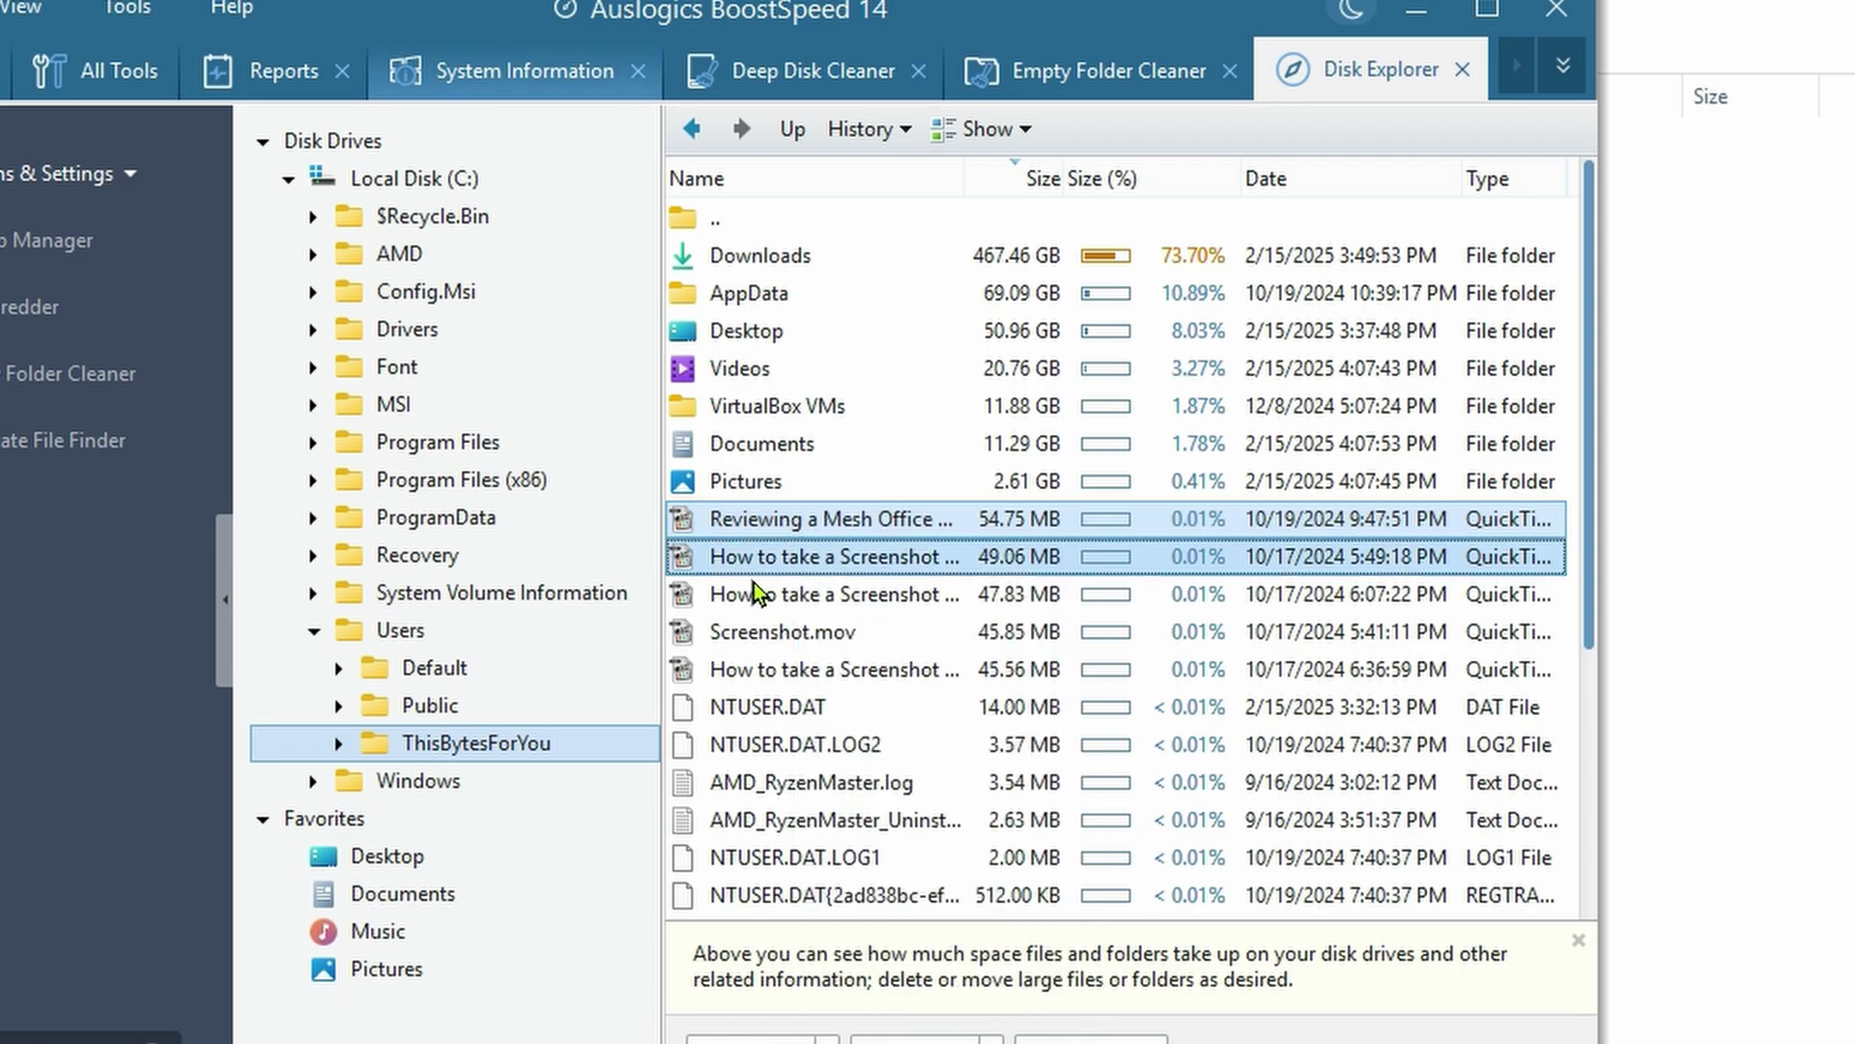
pyautogui.rightClick(753, 580)
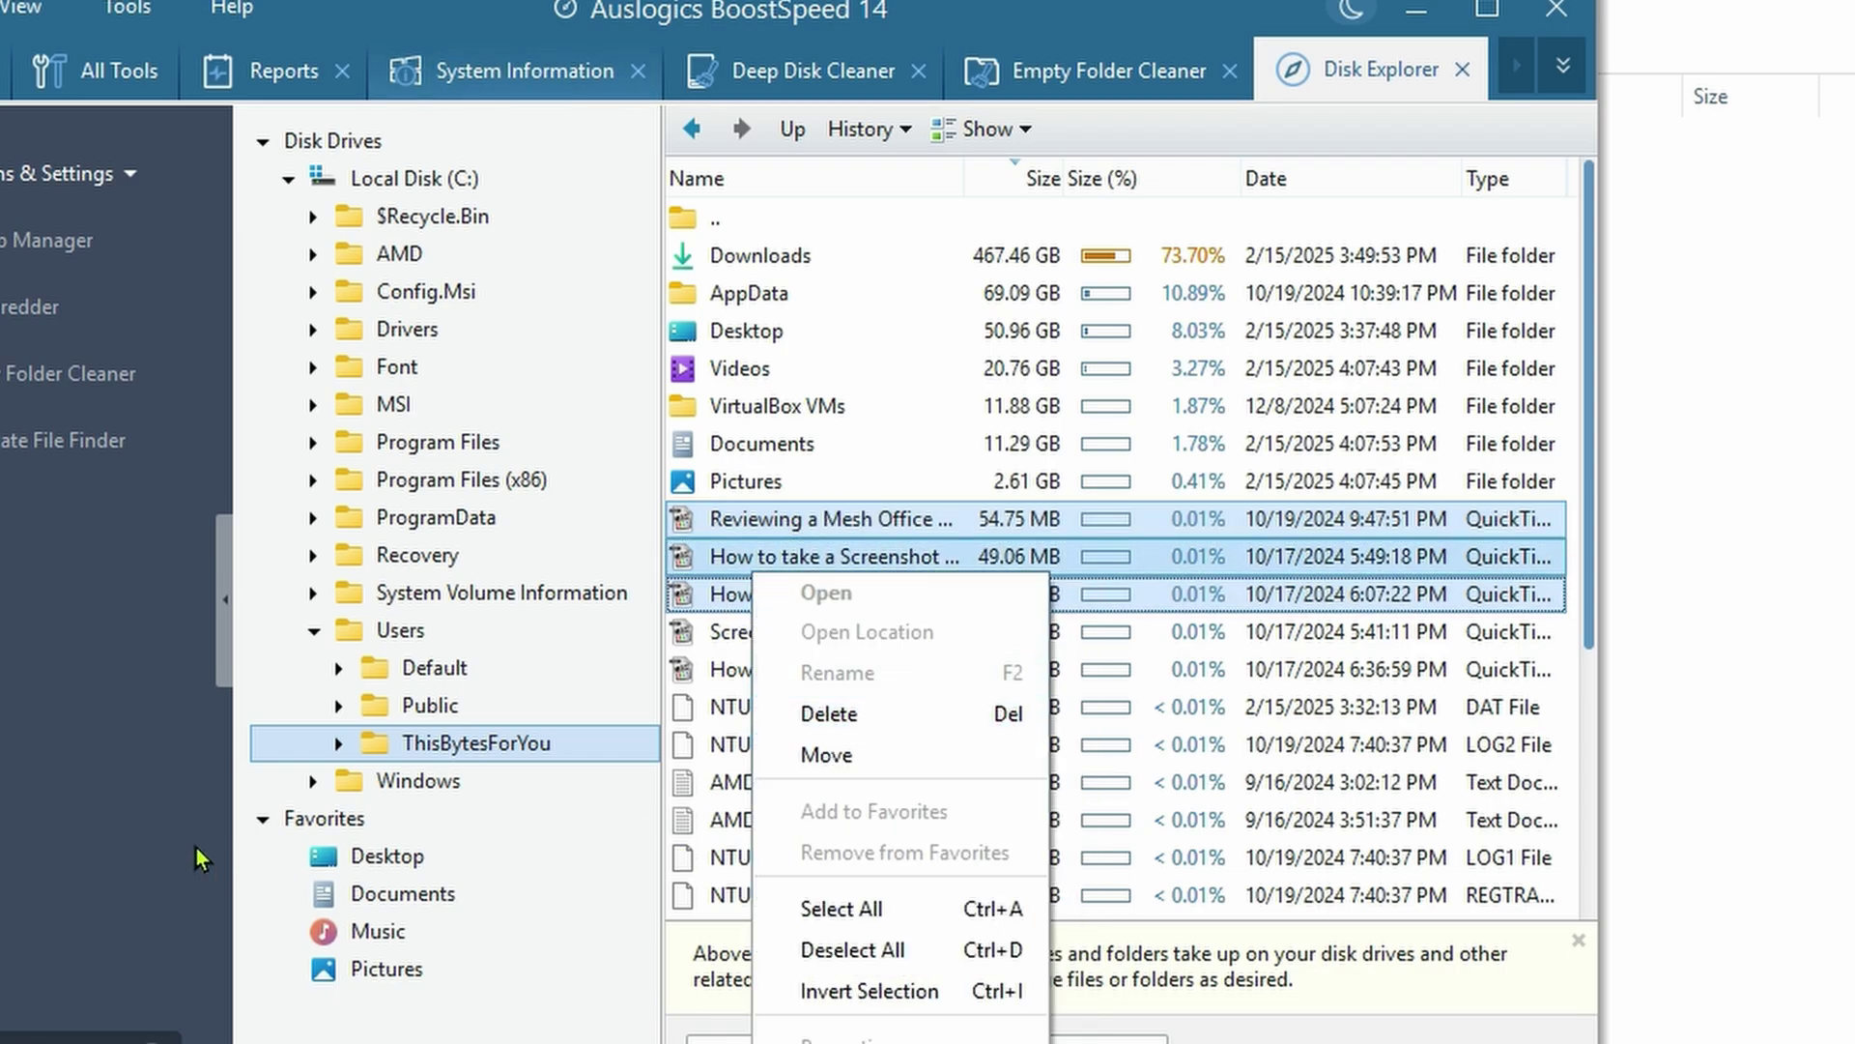
pyautogui.click(67, 843)
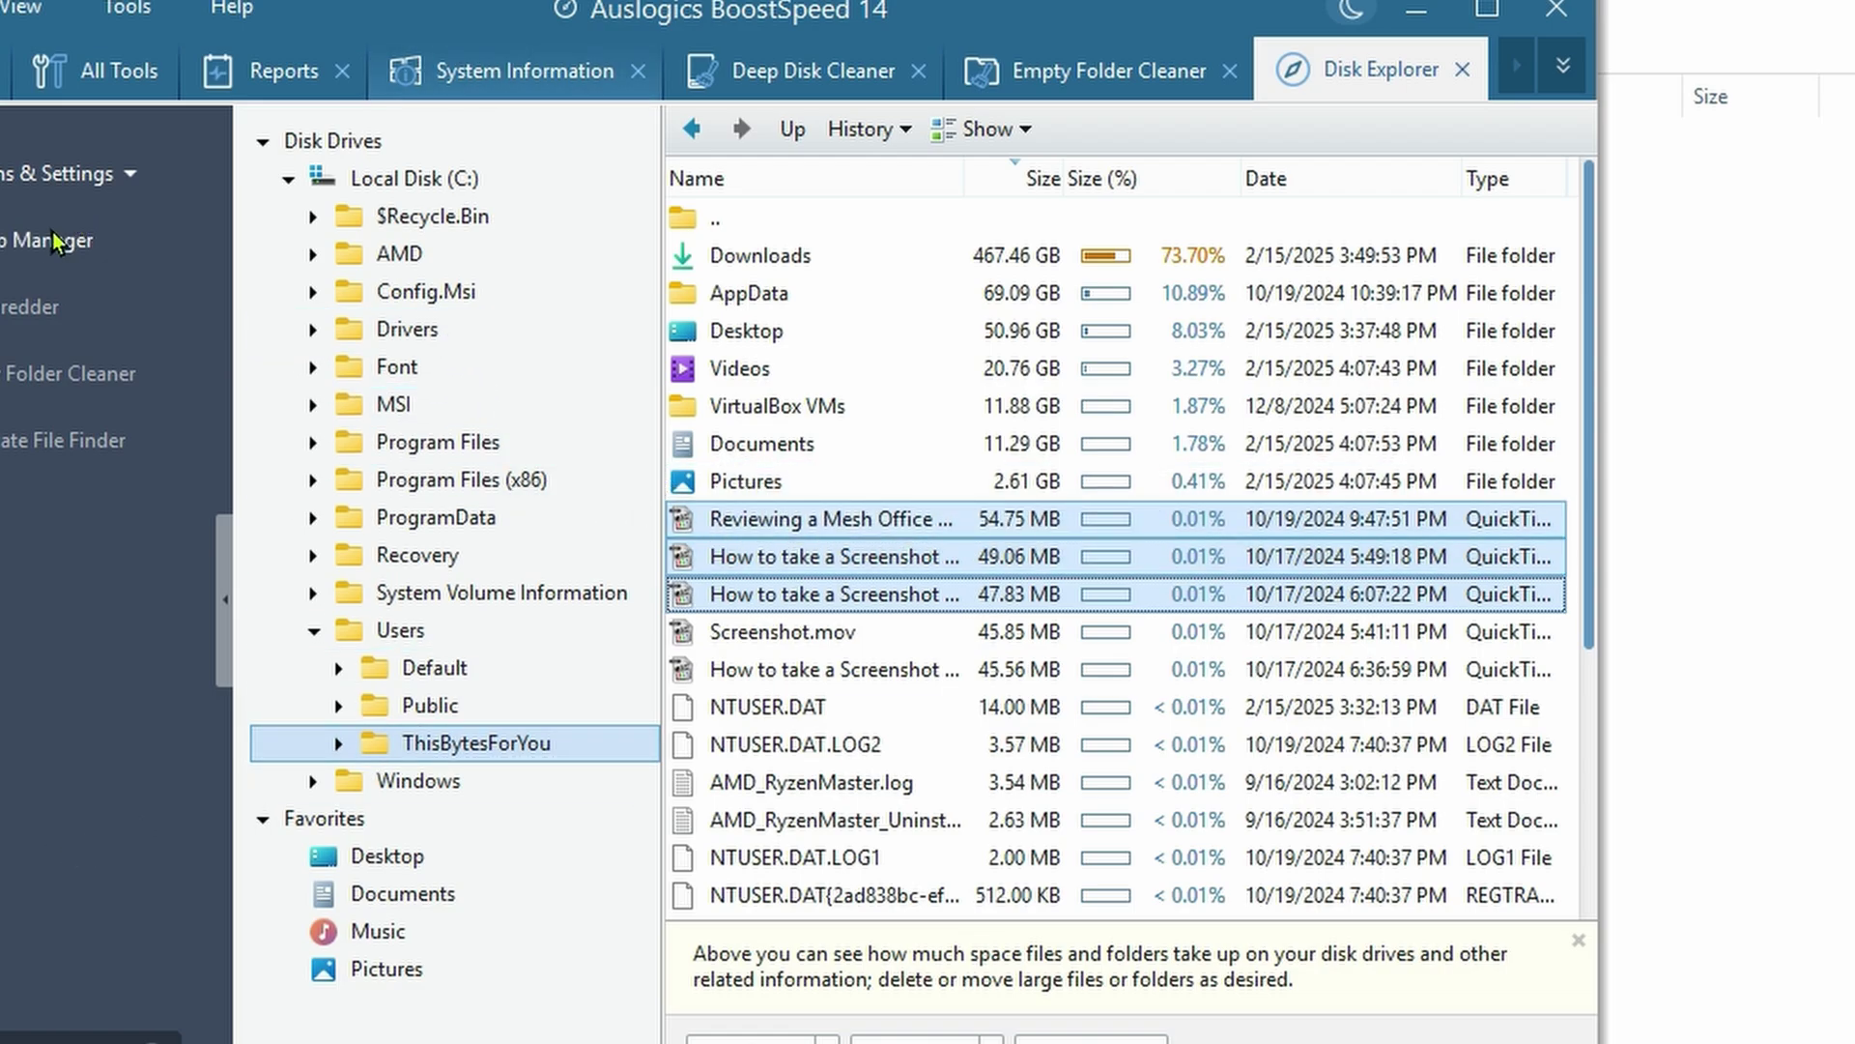
# - Open Startup Manager from the left sidebar
pyautogui.click(19, 263)
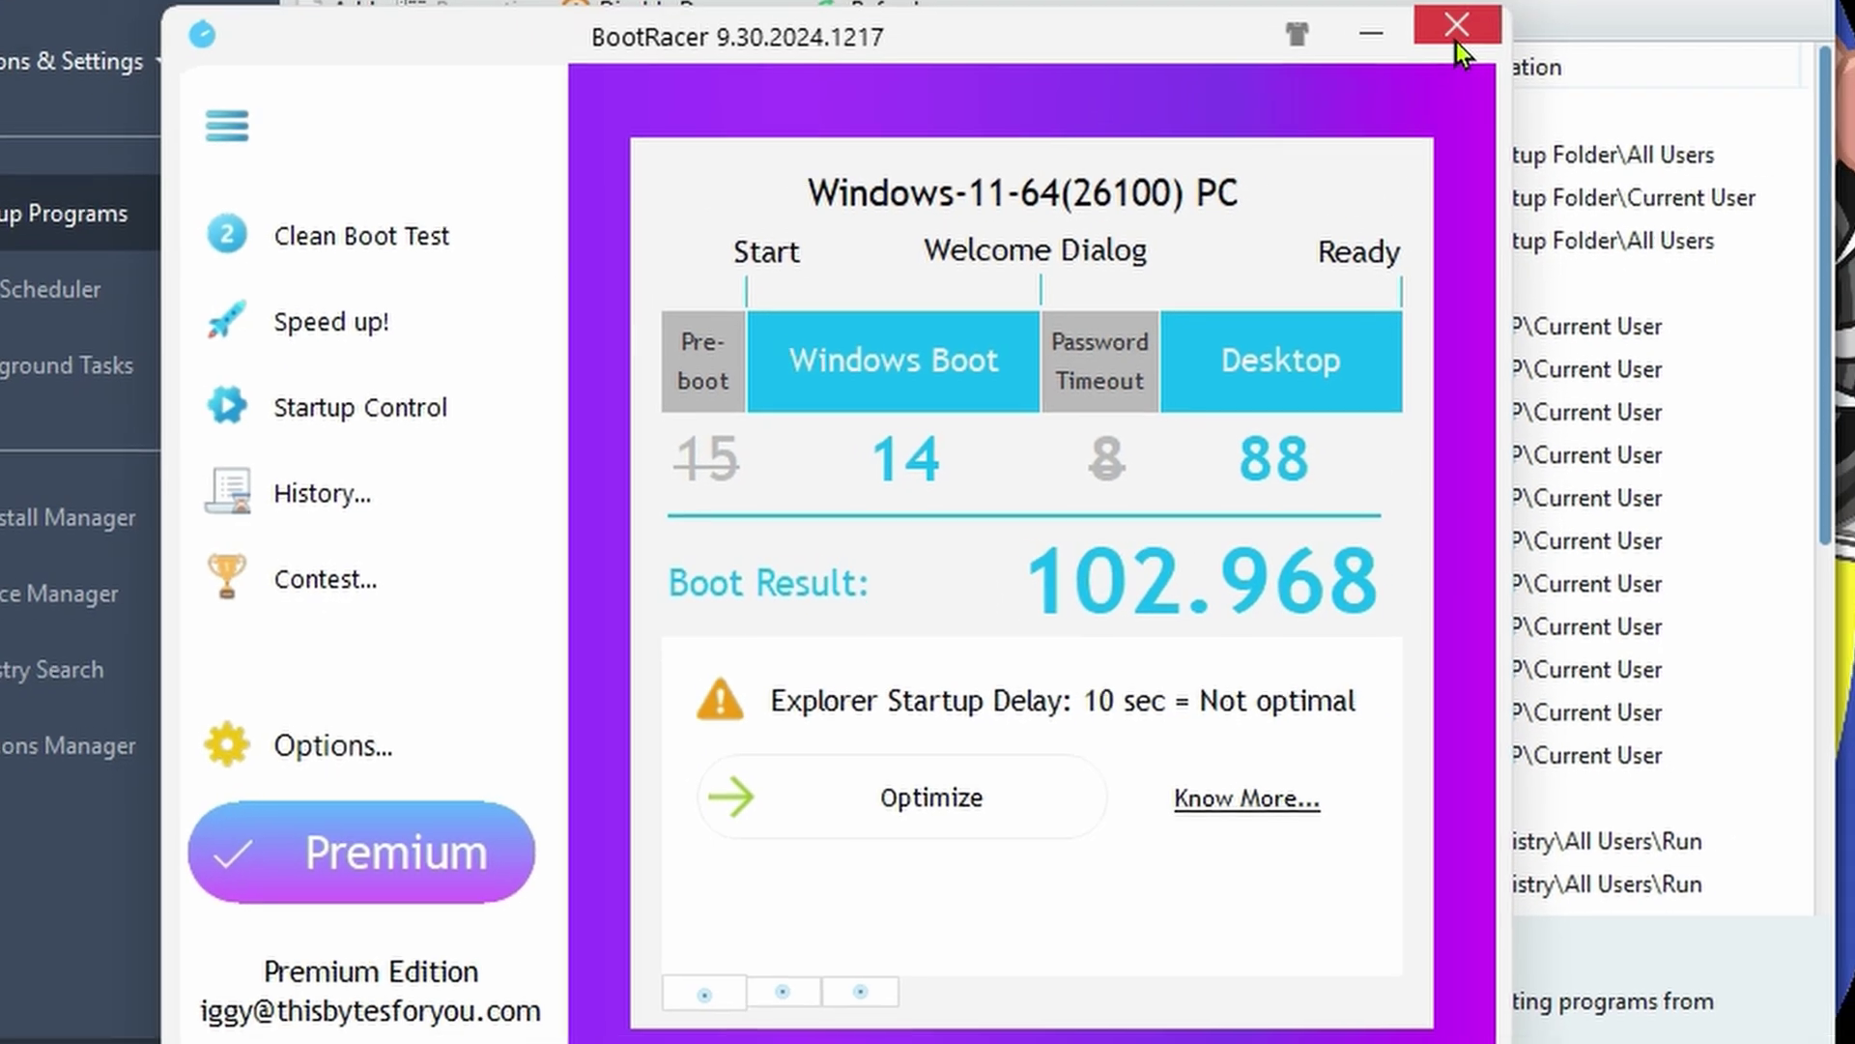
# - Close the BootRacer window showing the 102.968 boot result
pyautogui.click(1456, 38)
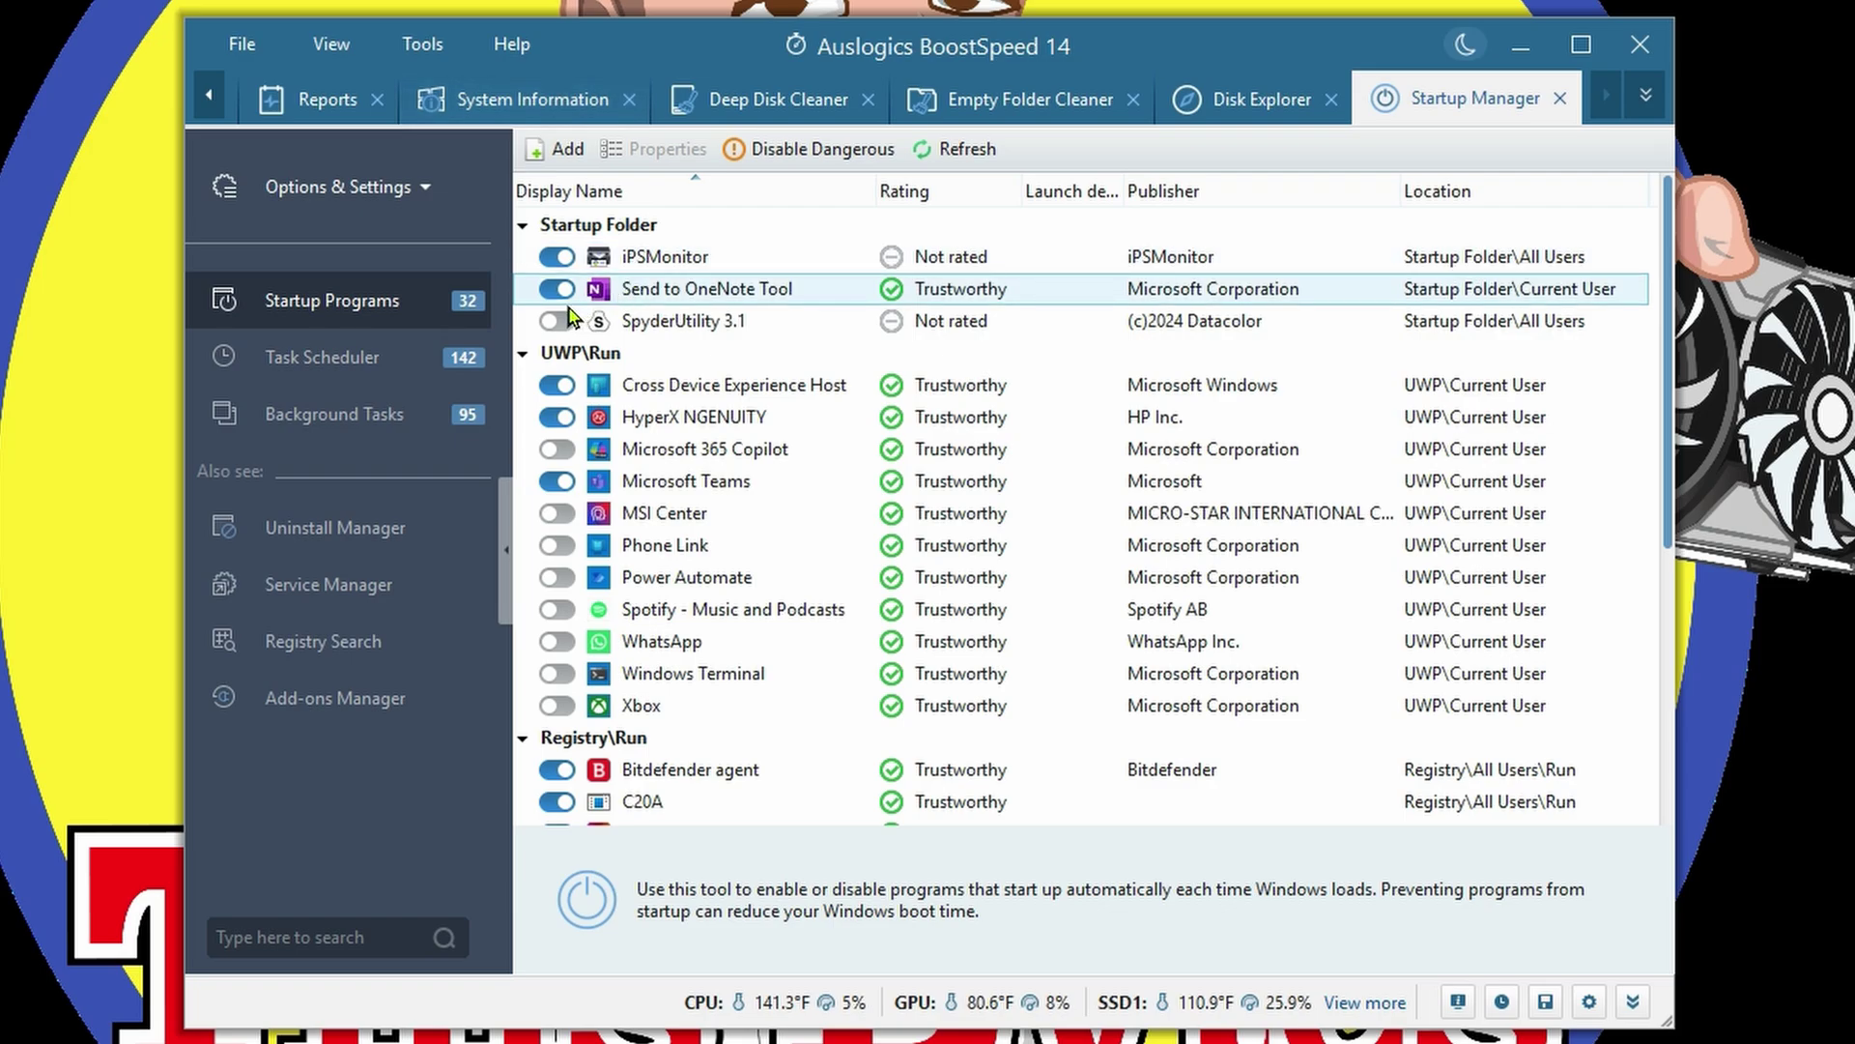
# - Disable Send to OneNote Tool at startup and web-search Cross Device Experience Host bootup in Chrome
pyautogui.click(560, 292)
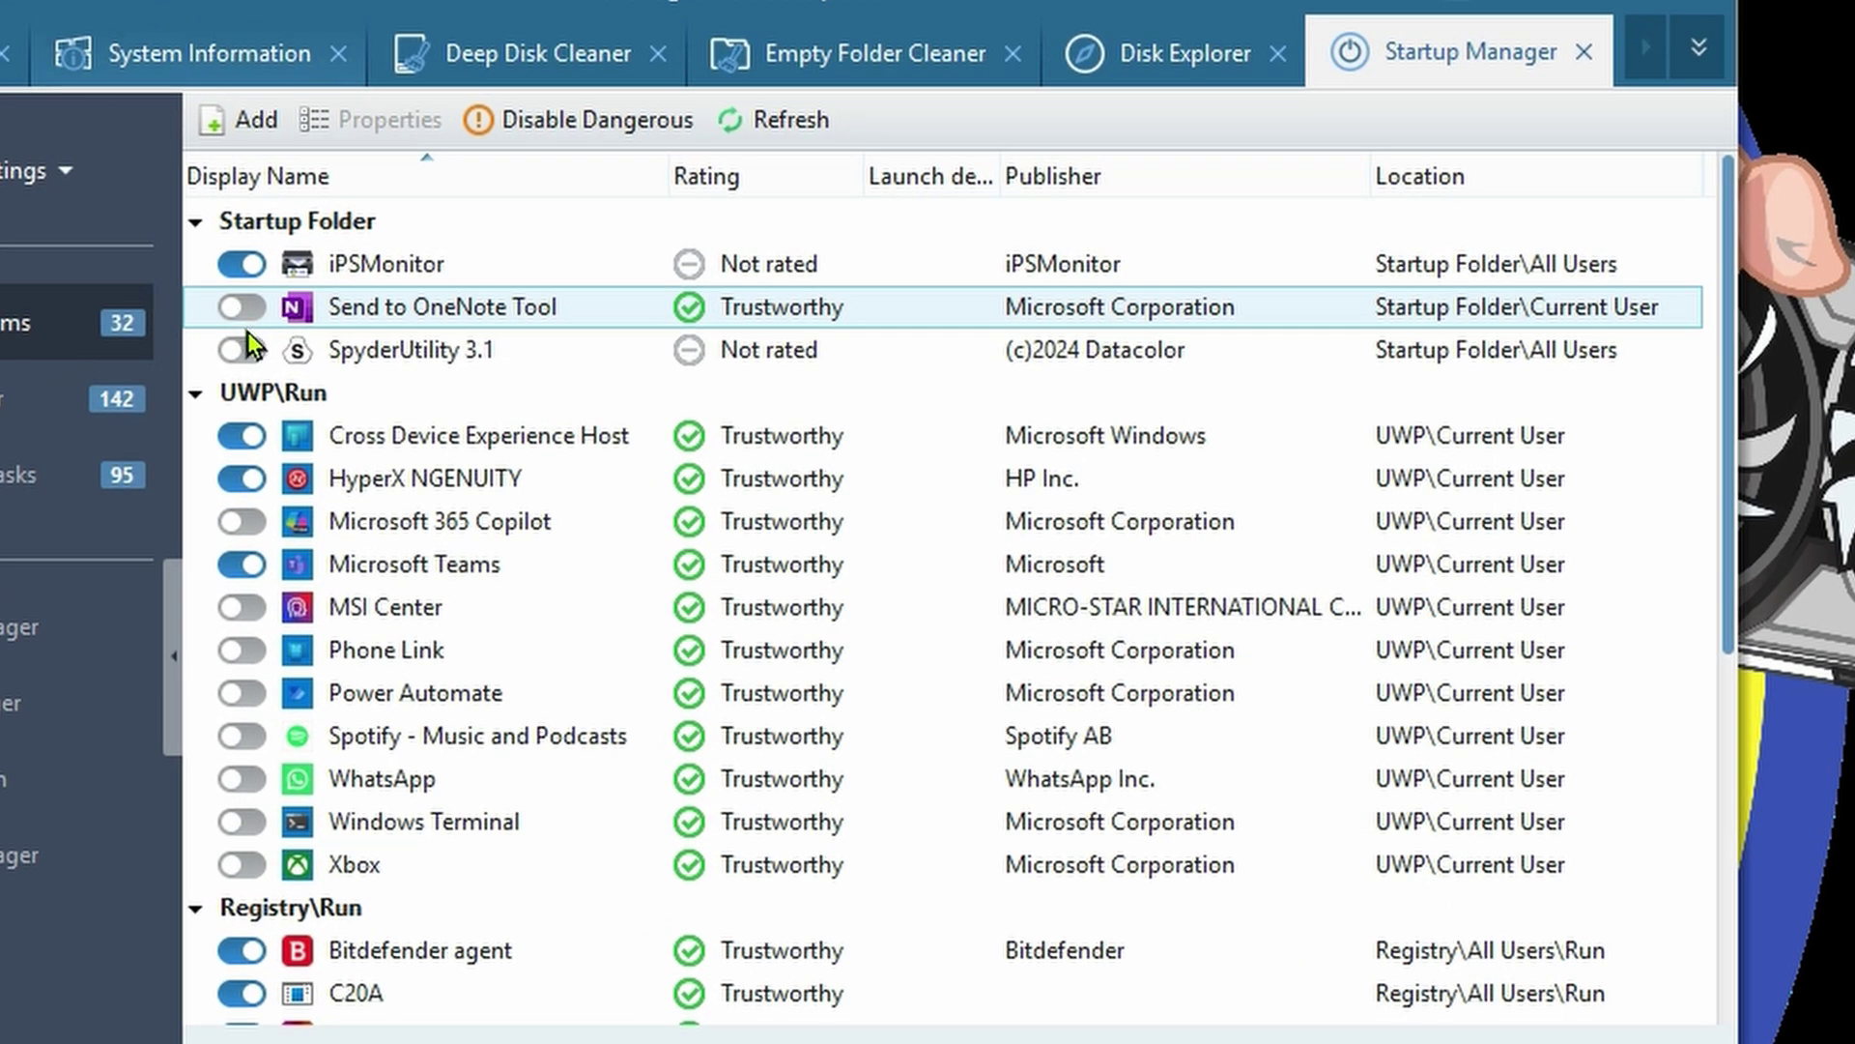
pyautogui.click(493, 456)
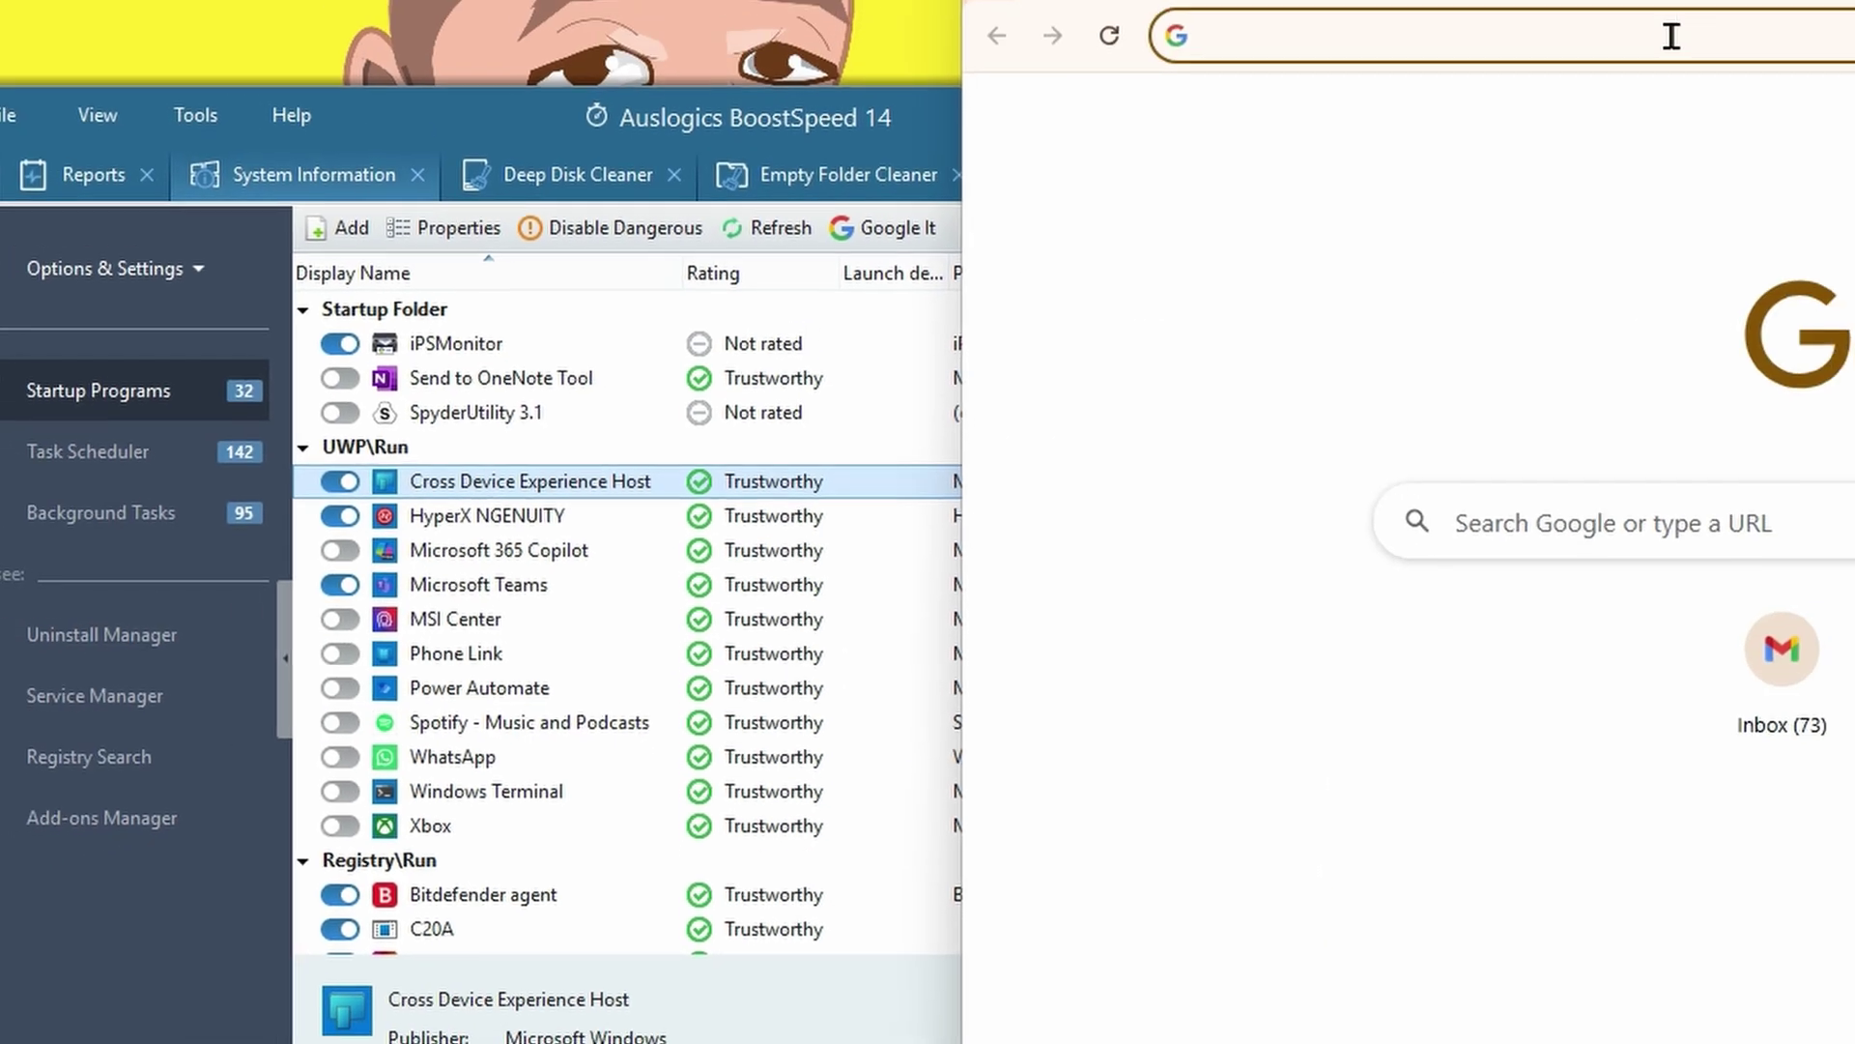
pyautogui.write('cro')
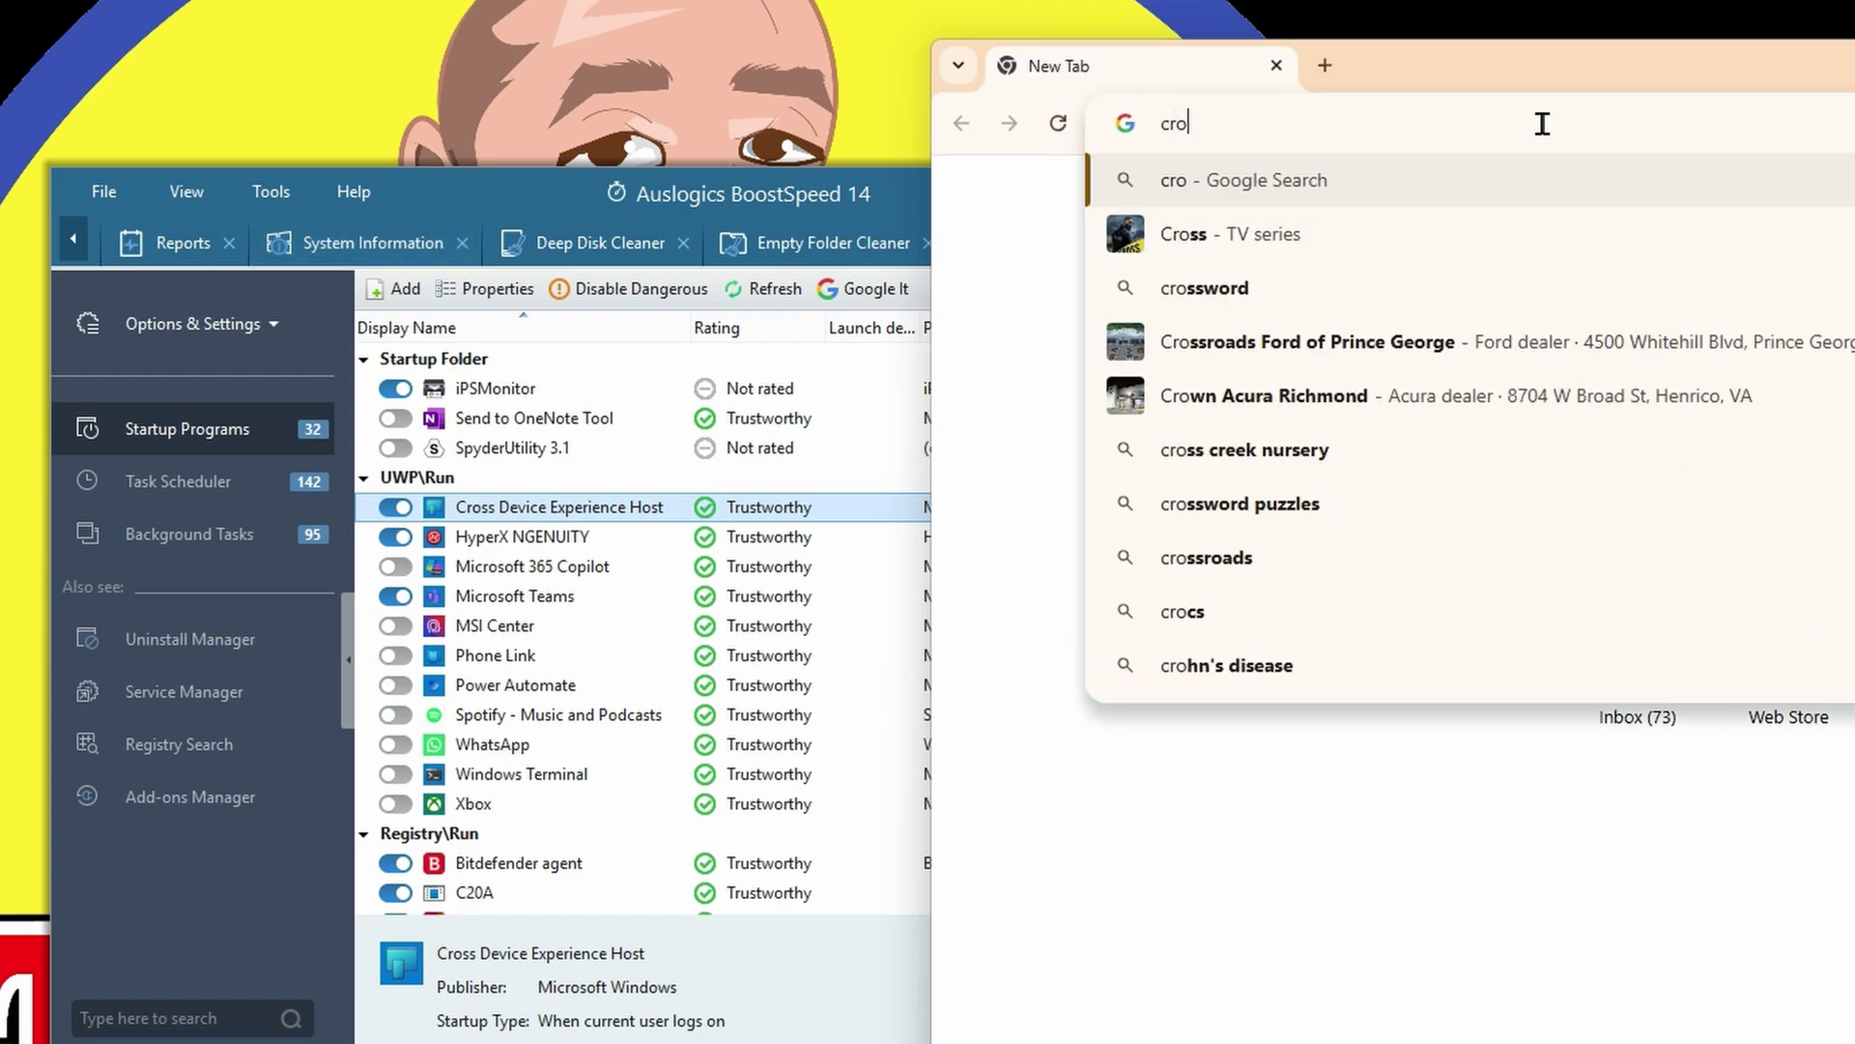
pyautogui.write('ss device ex')
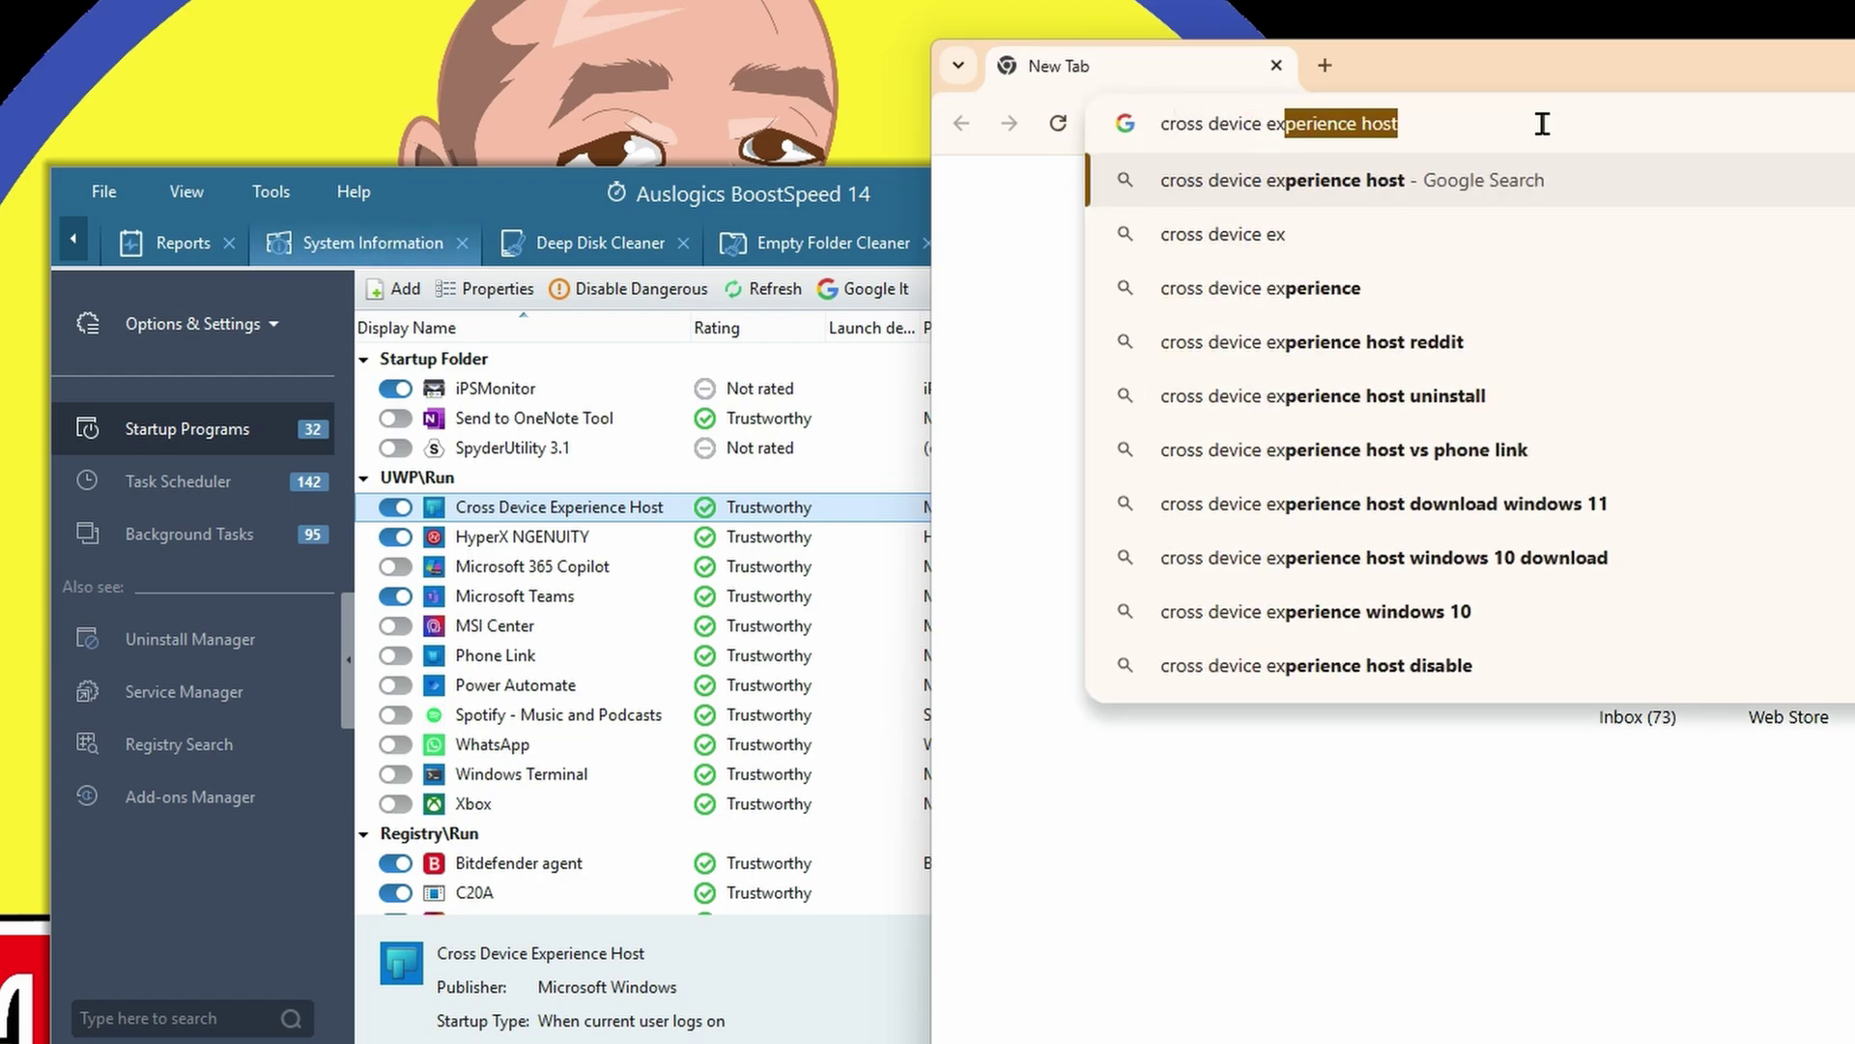
pyautogui.press('Right')
pyautogui.write('bootu')
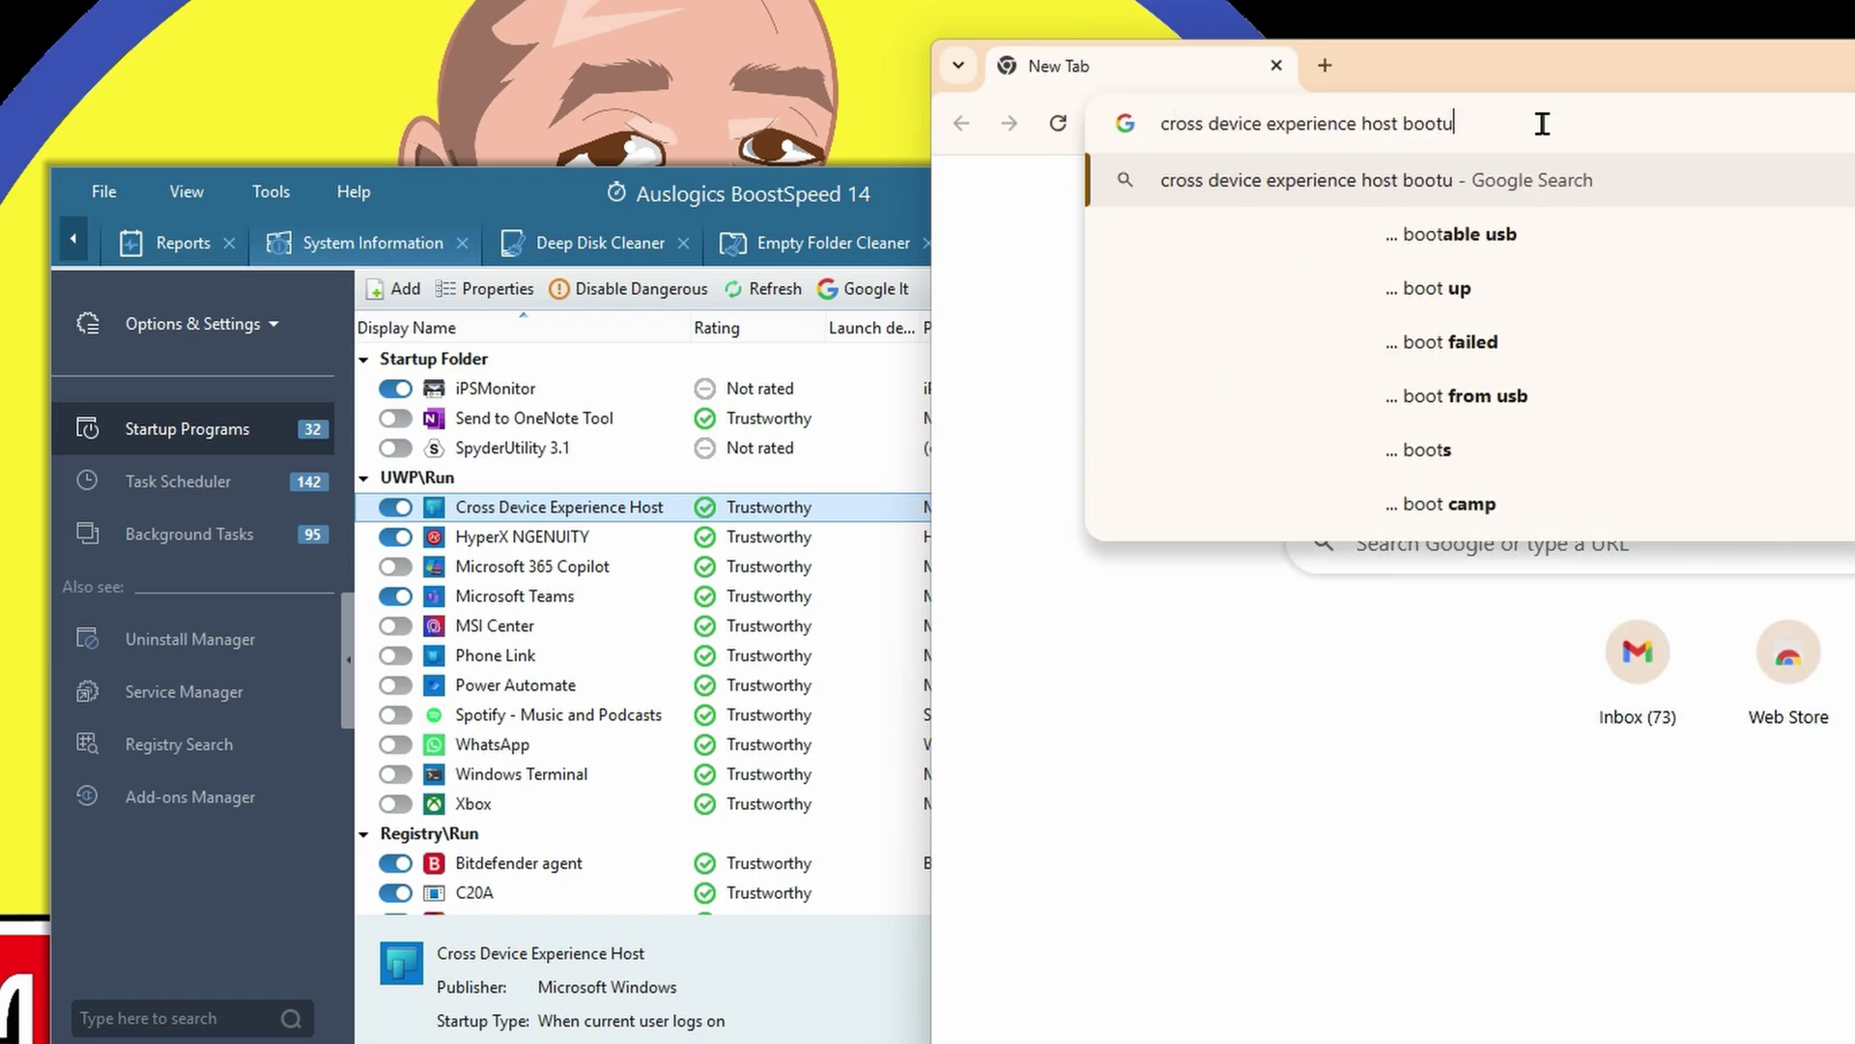
pyautogui.write('p')
pyautogui.press('Return')
pyautogui.click(1279, 66)
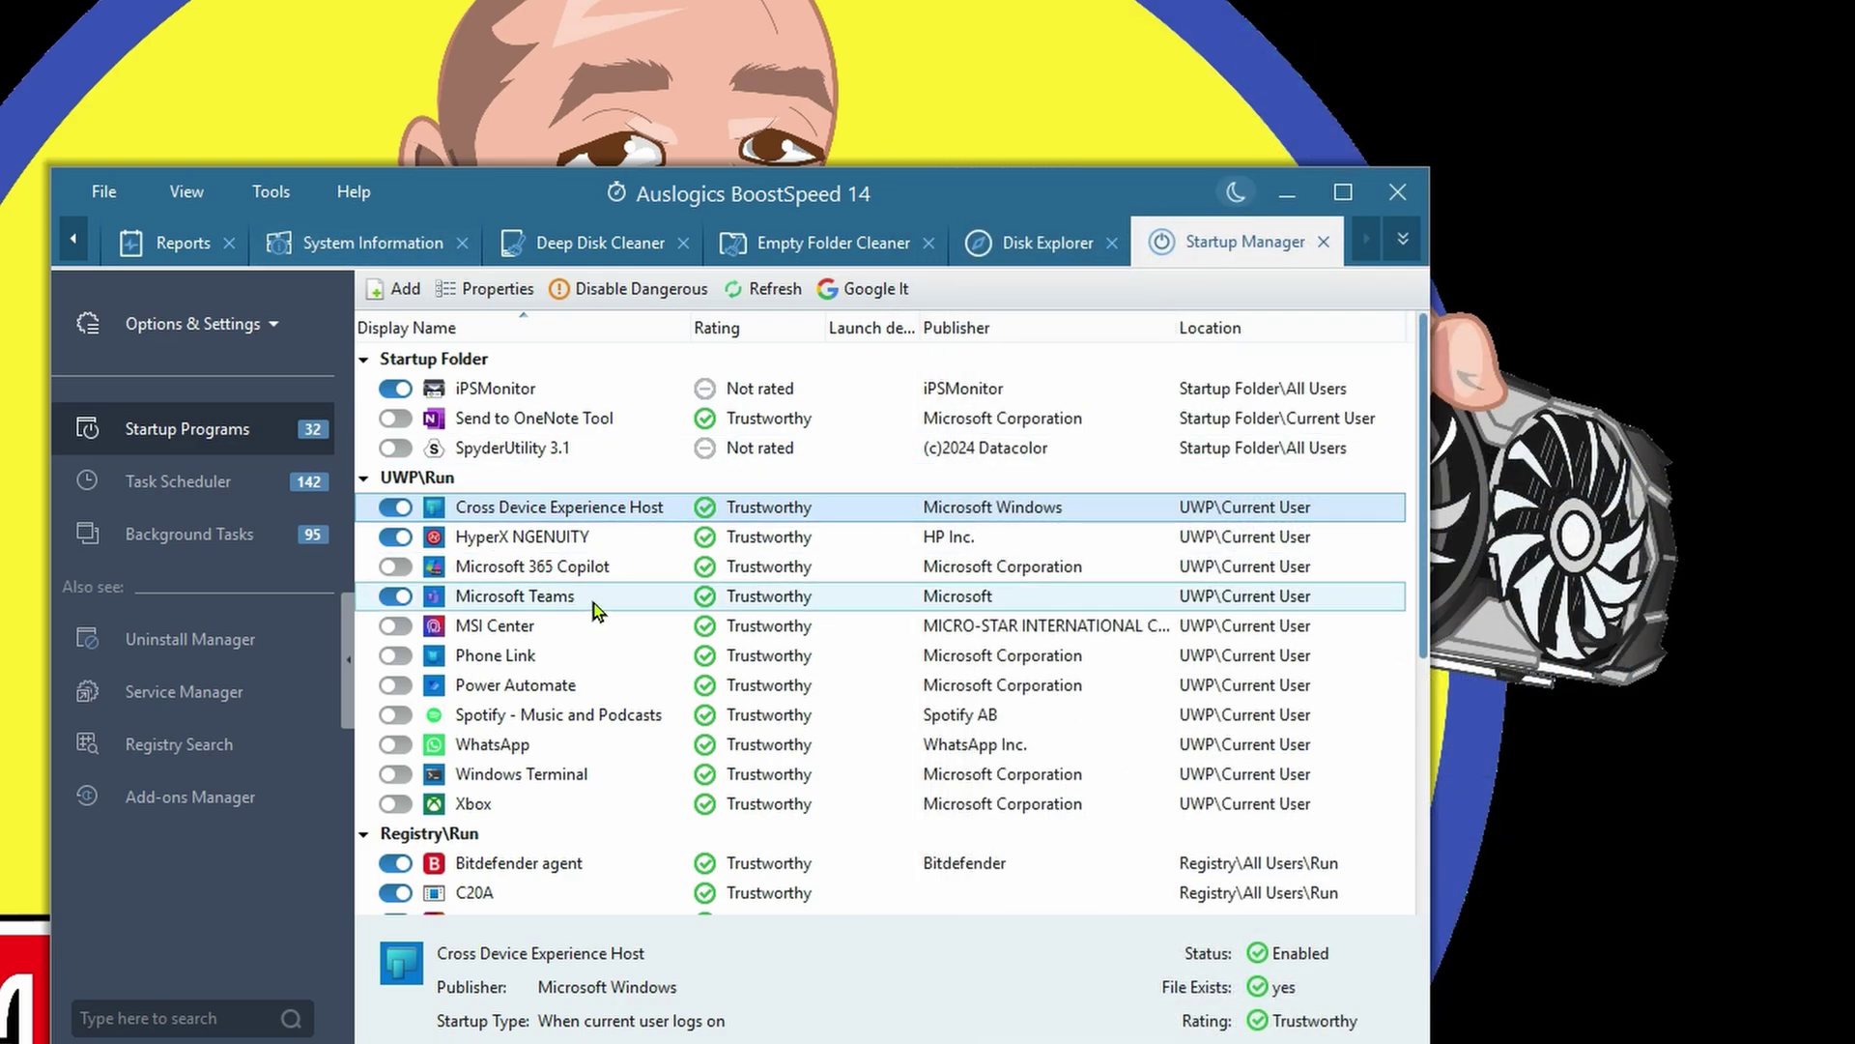
# - Switch off startup for Microsoft Teams, Creative Cloud, Creative Cloud Content Manager and Discord's Update
pyautogui.click(391, 599)
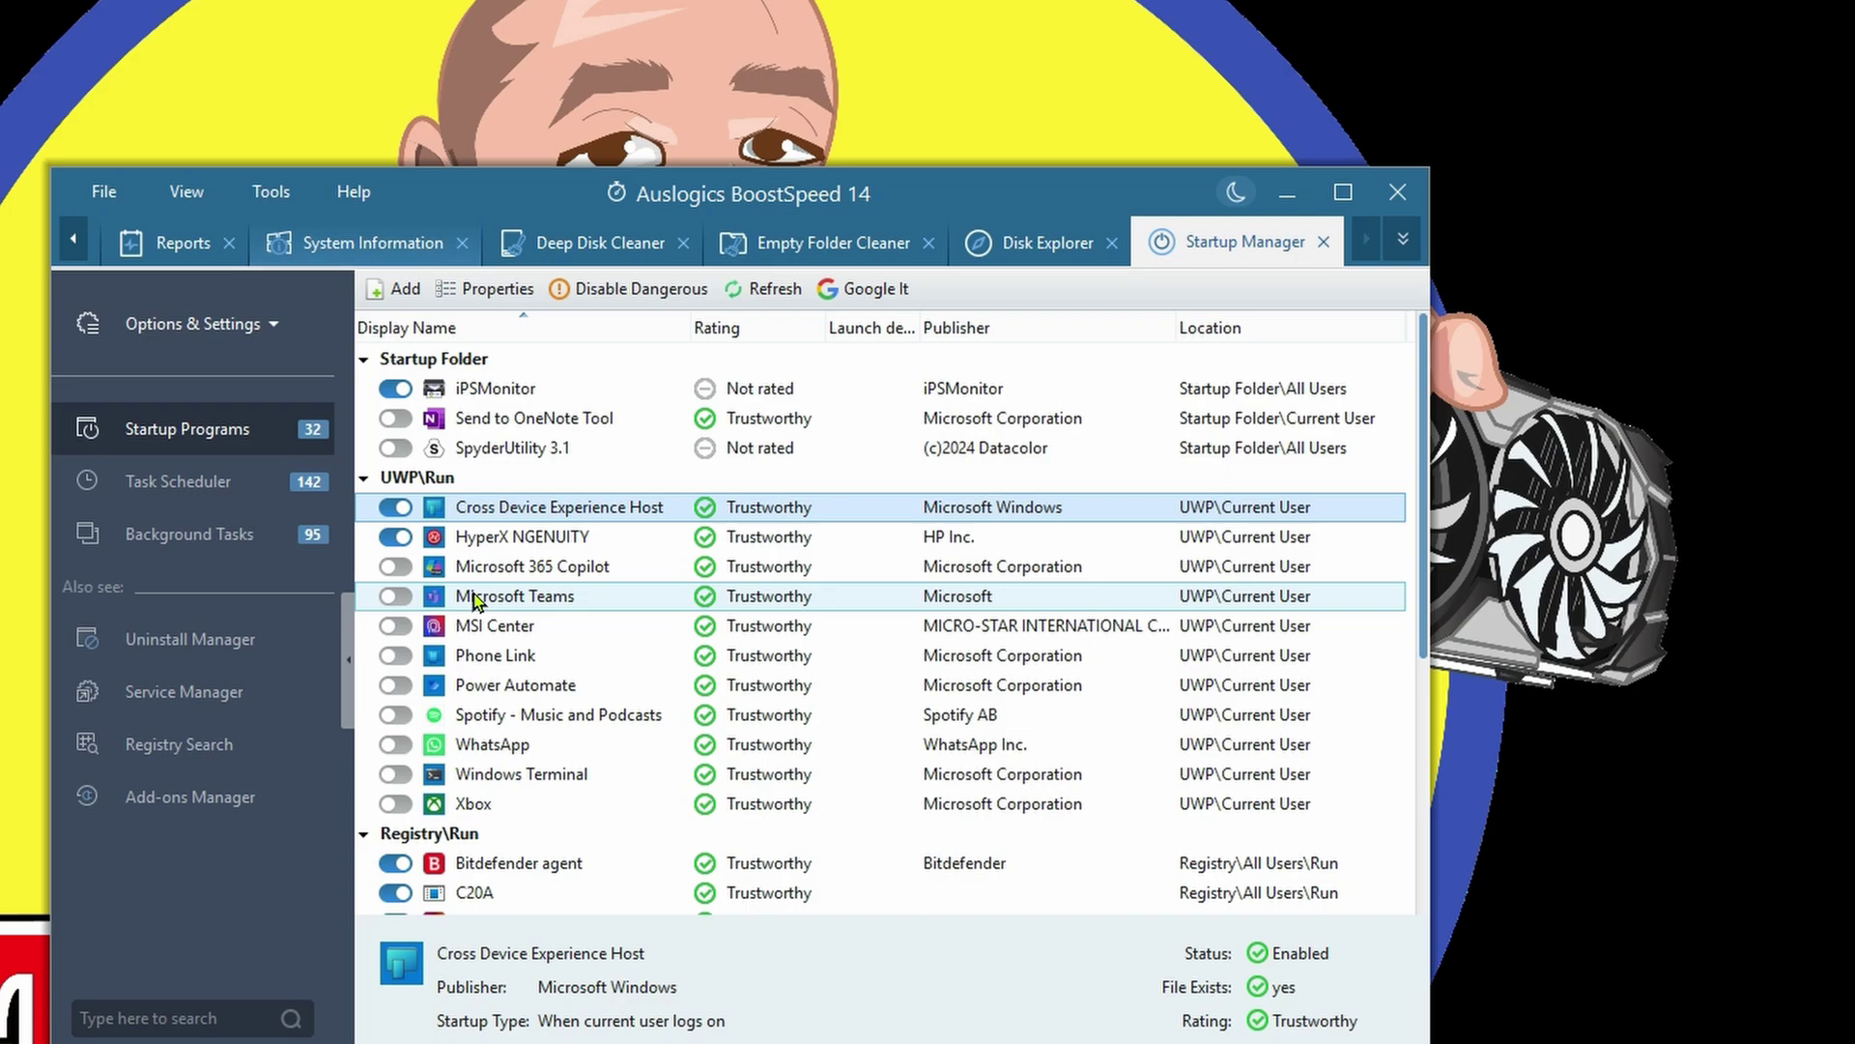
pyautogui.scroll(-3, 477, 622)
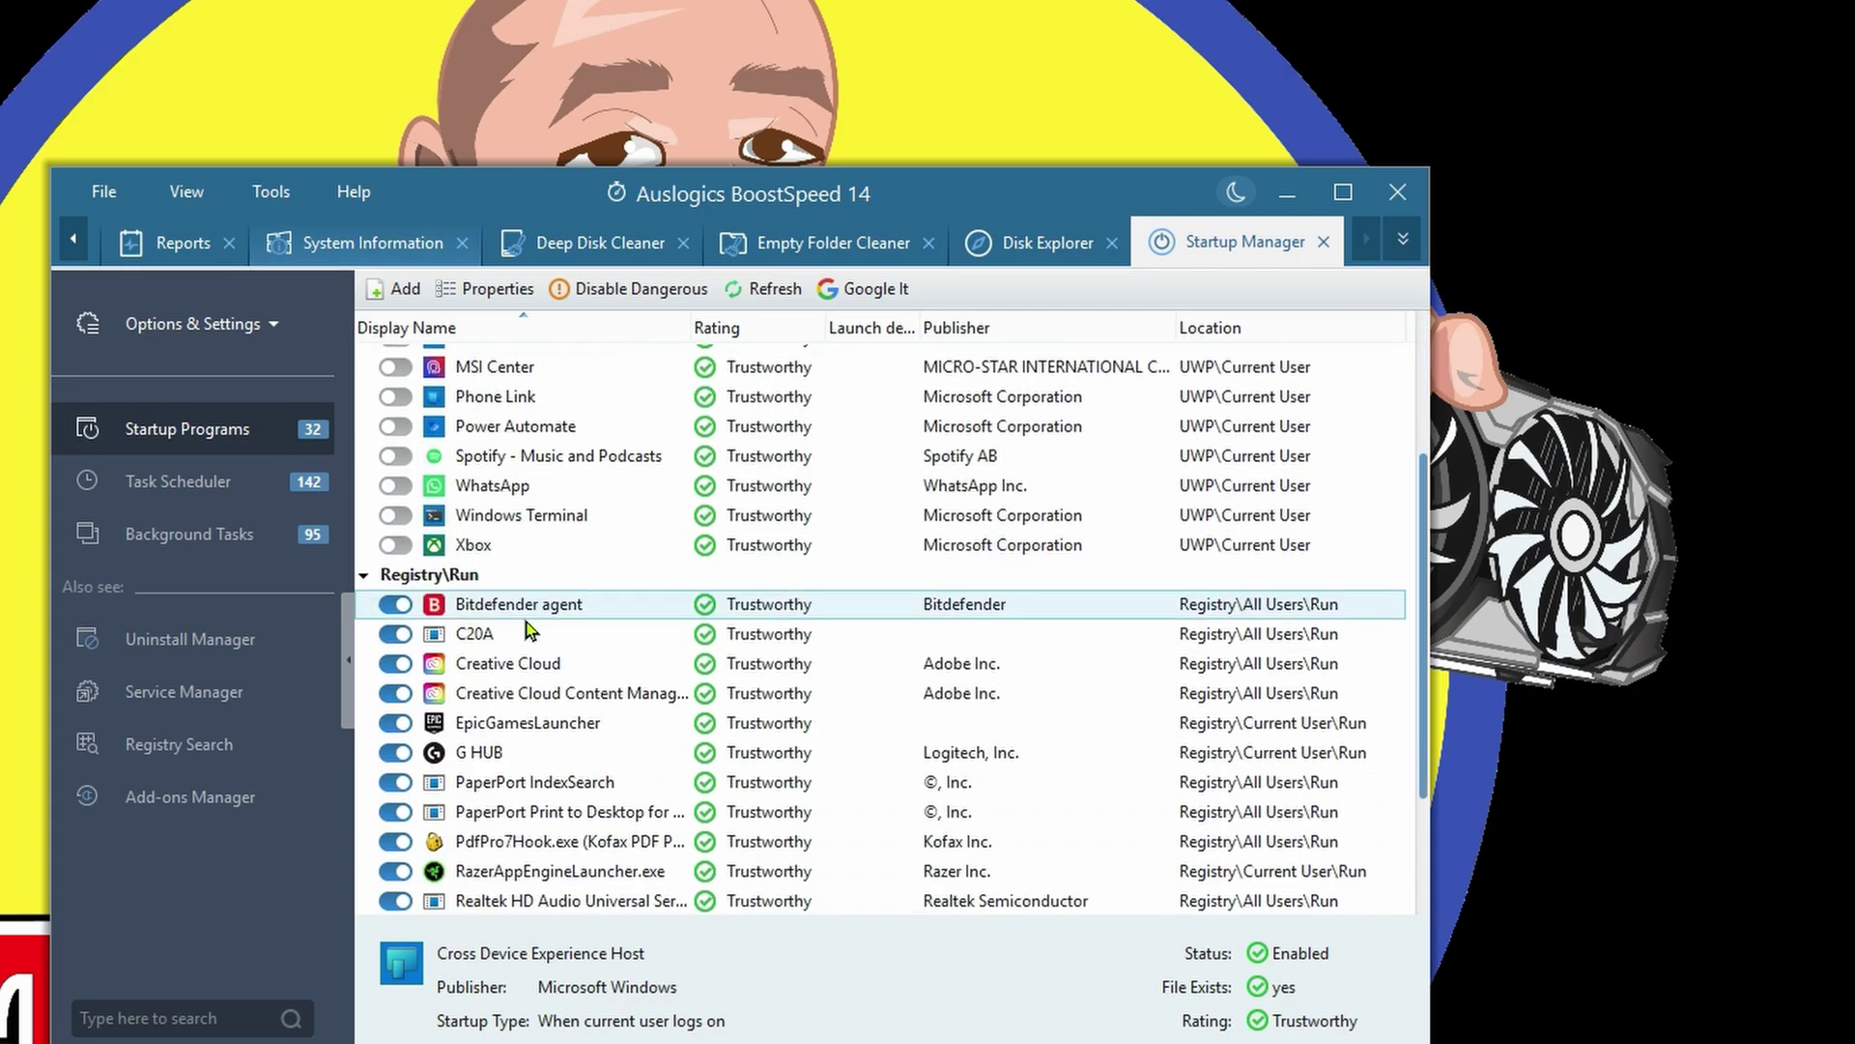
pyautogui.scroll(-1, 415, 688)
pyautogui.click(395, 598)
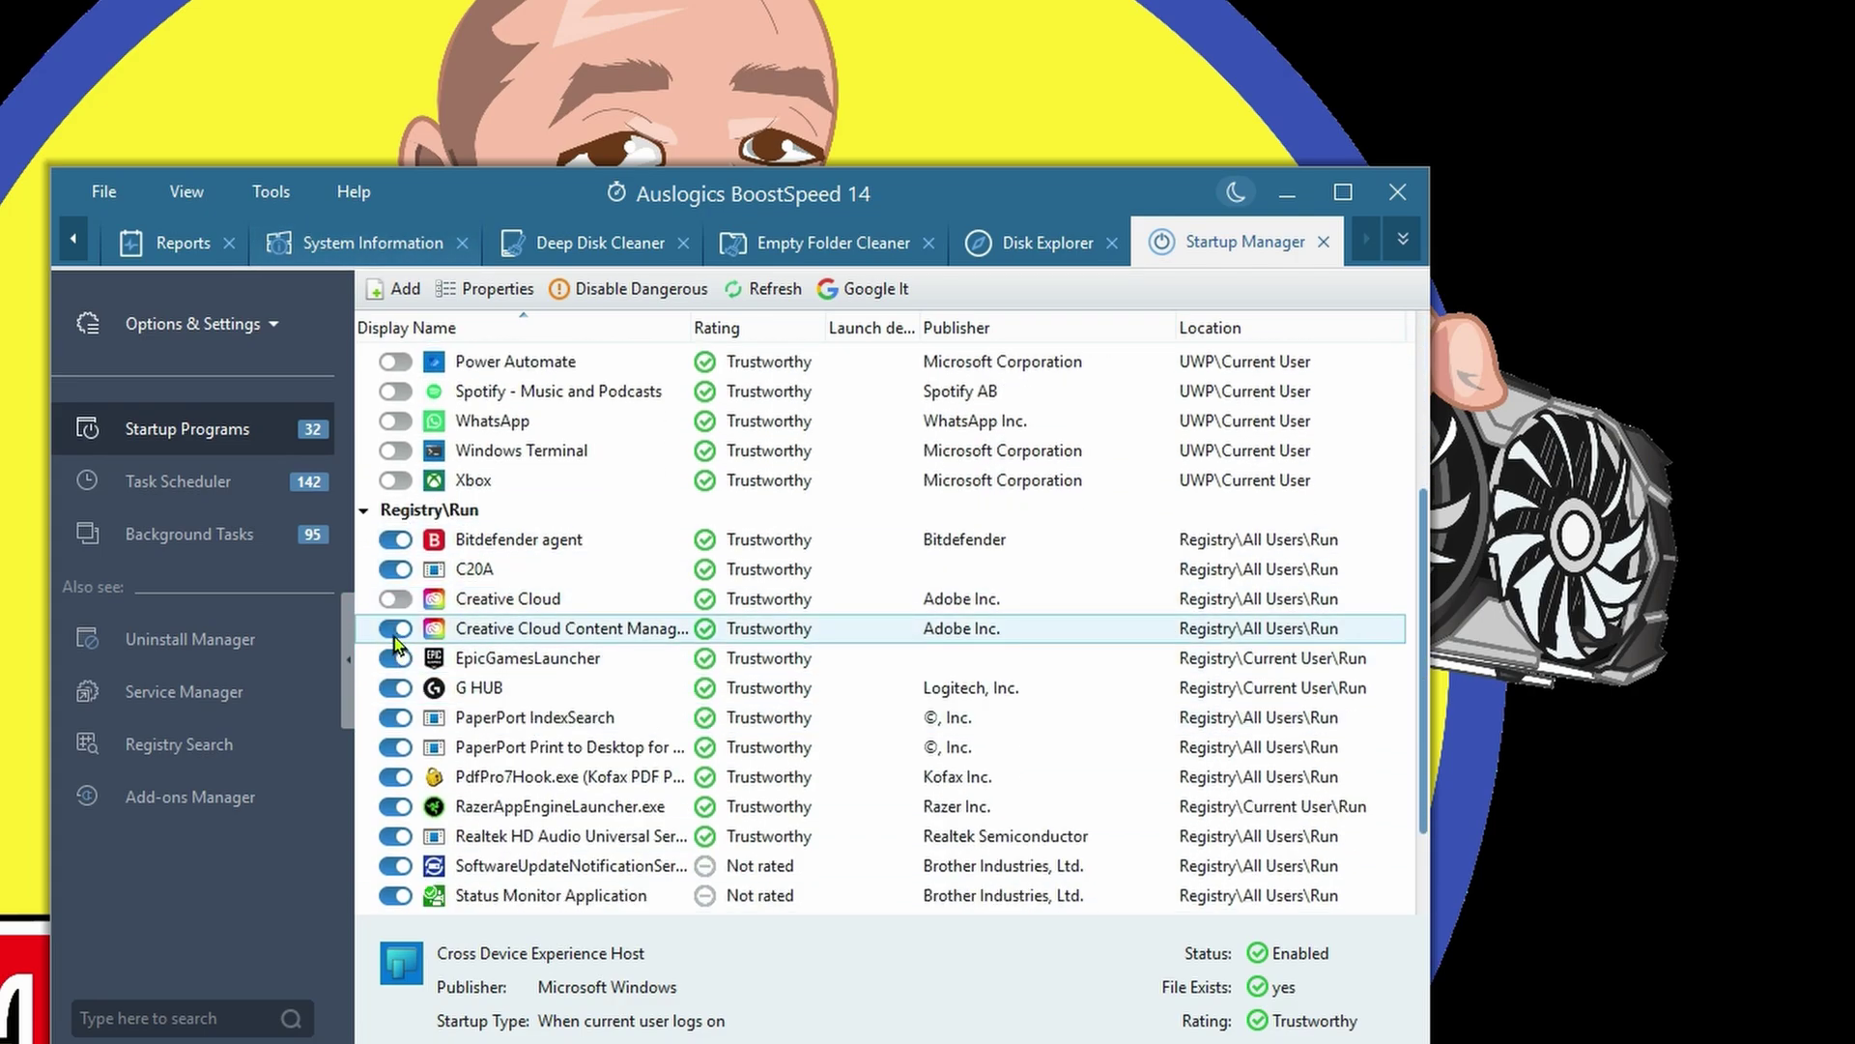
pyautogui.click(395, 630)
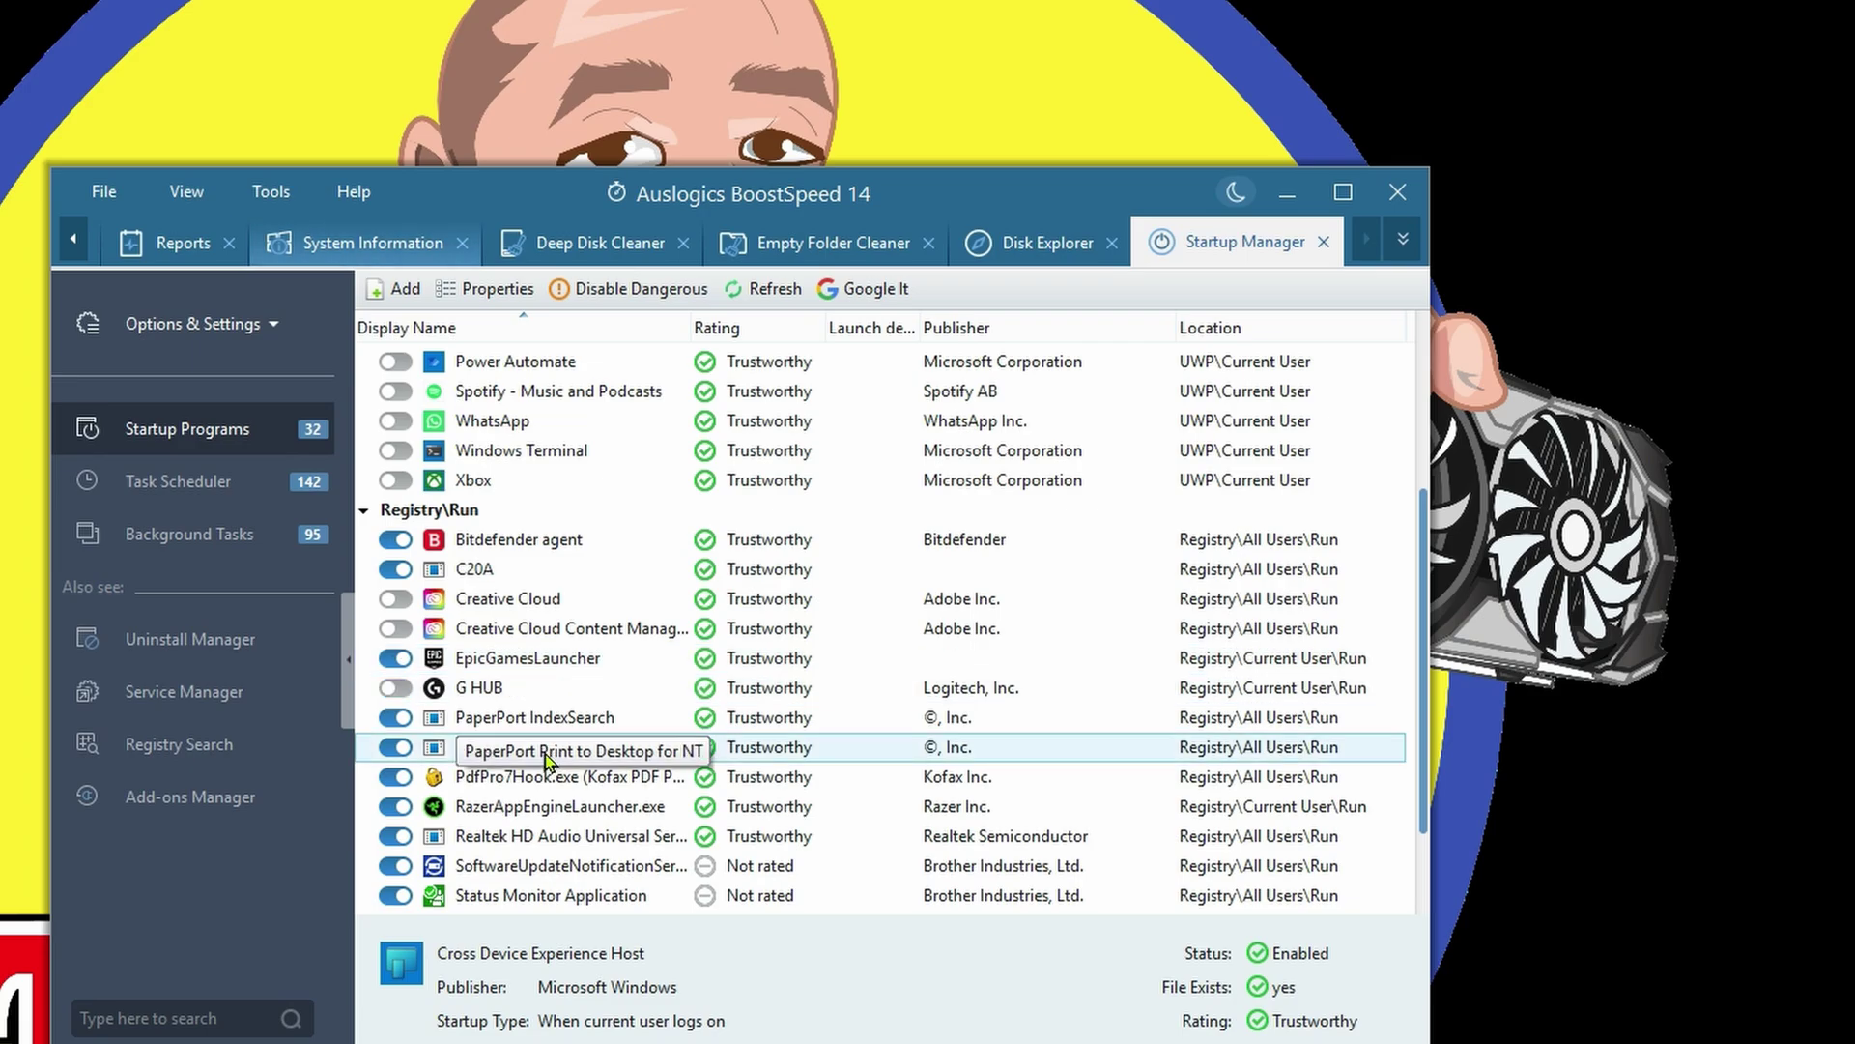
pyautogui.scroll(-1, 434, 860)
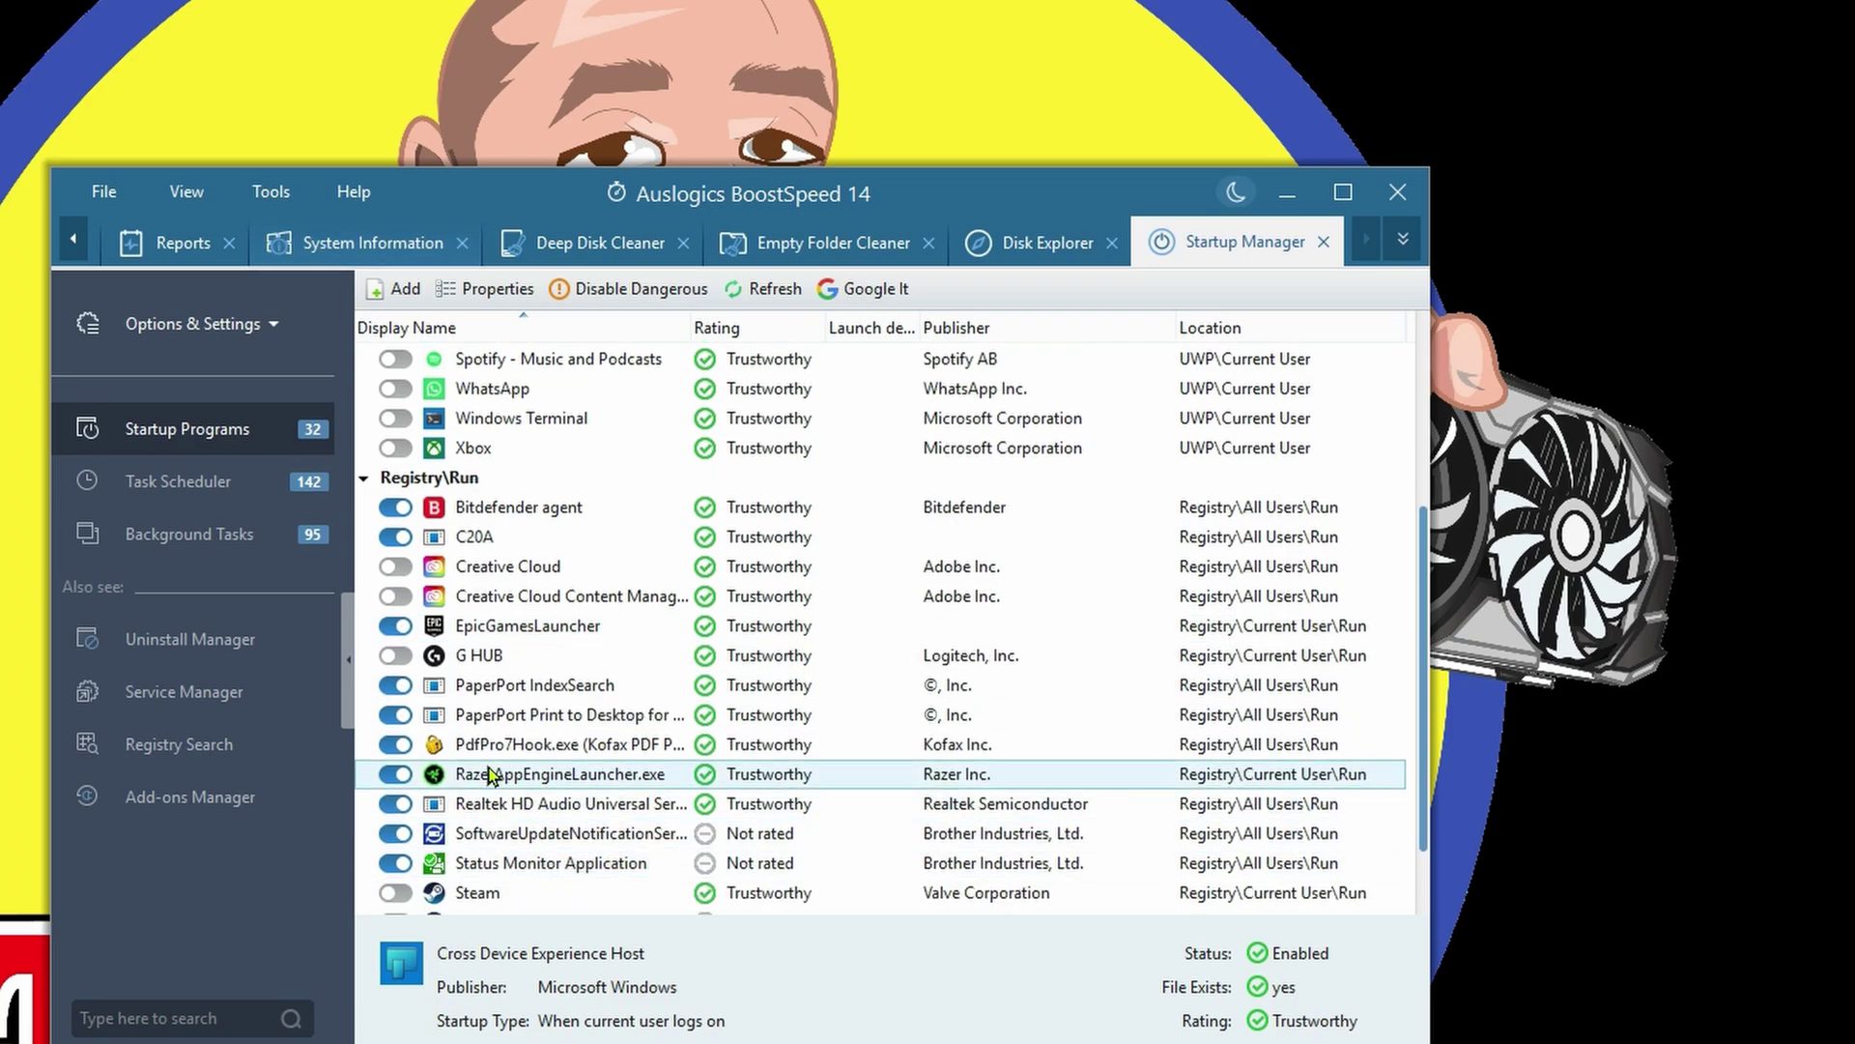
pyautogui.scroll(-2, 611, 796)
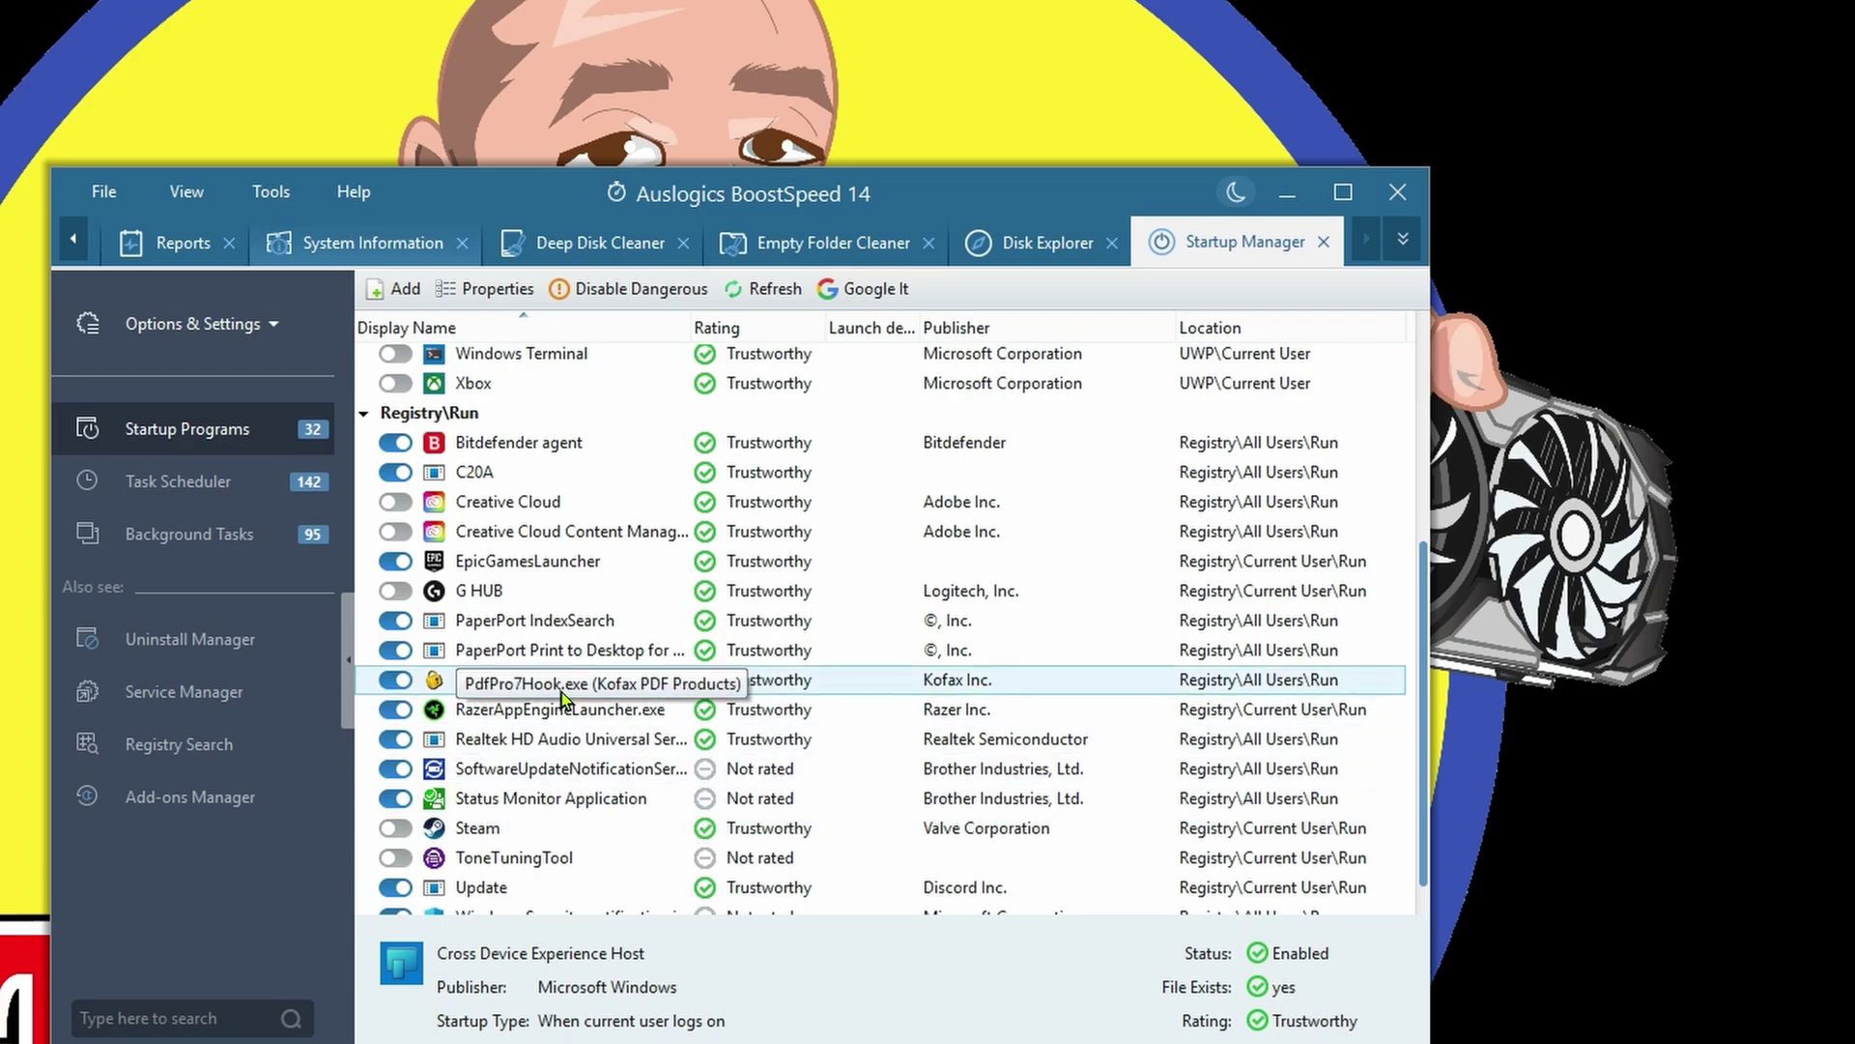
pyautogui.scroll(-2, 546, 797)
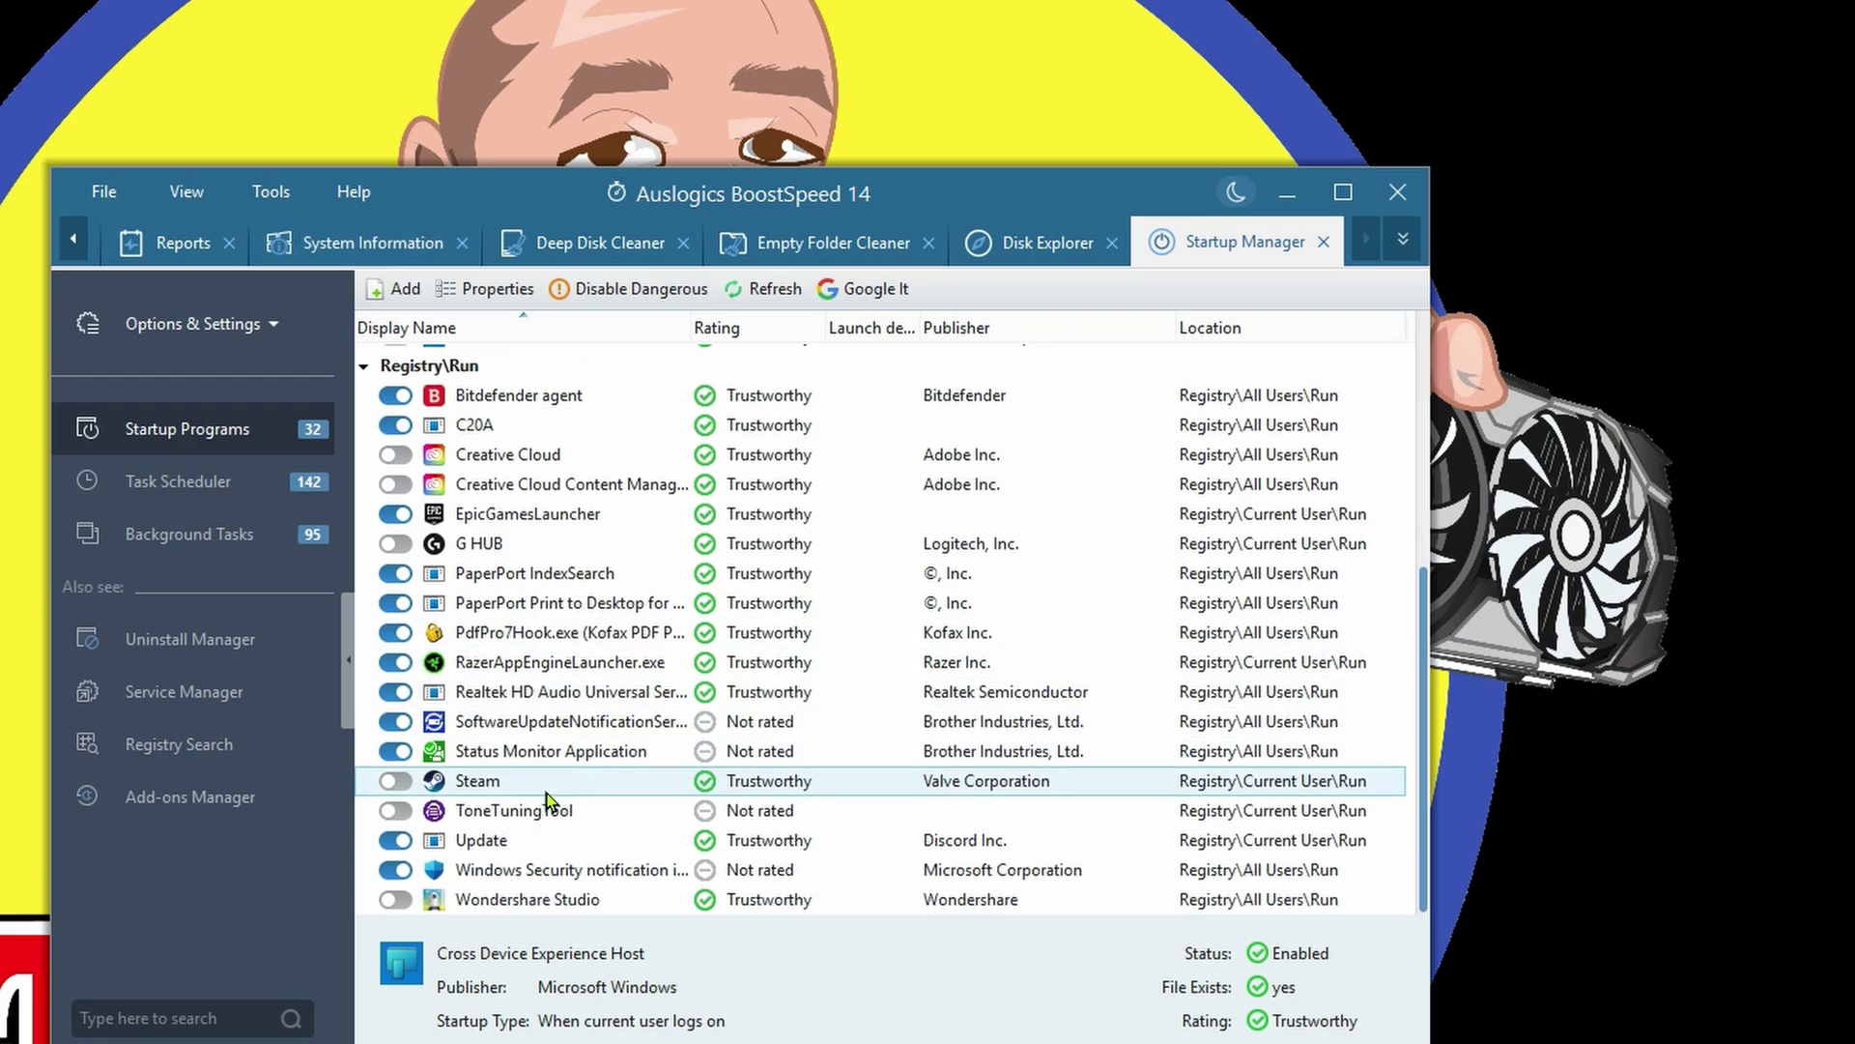
pyautogui.click(538, 841)
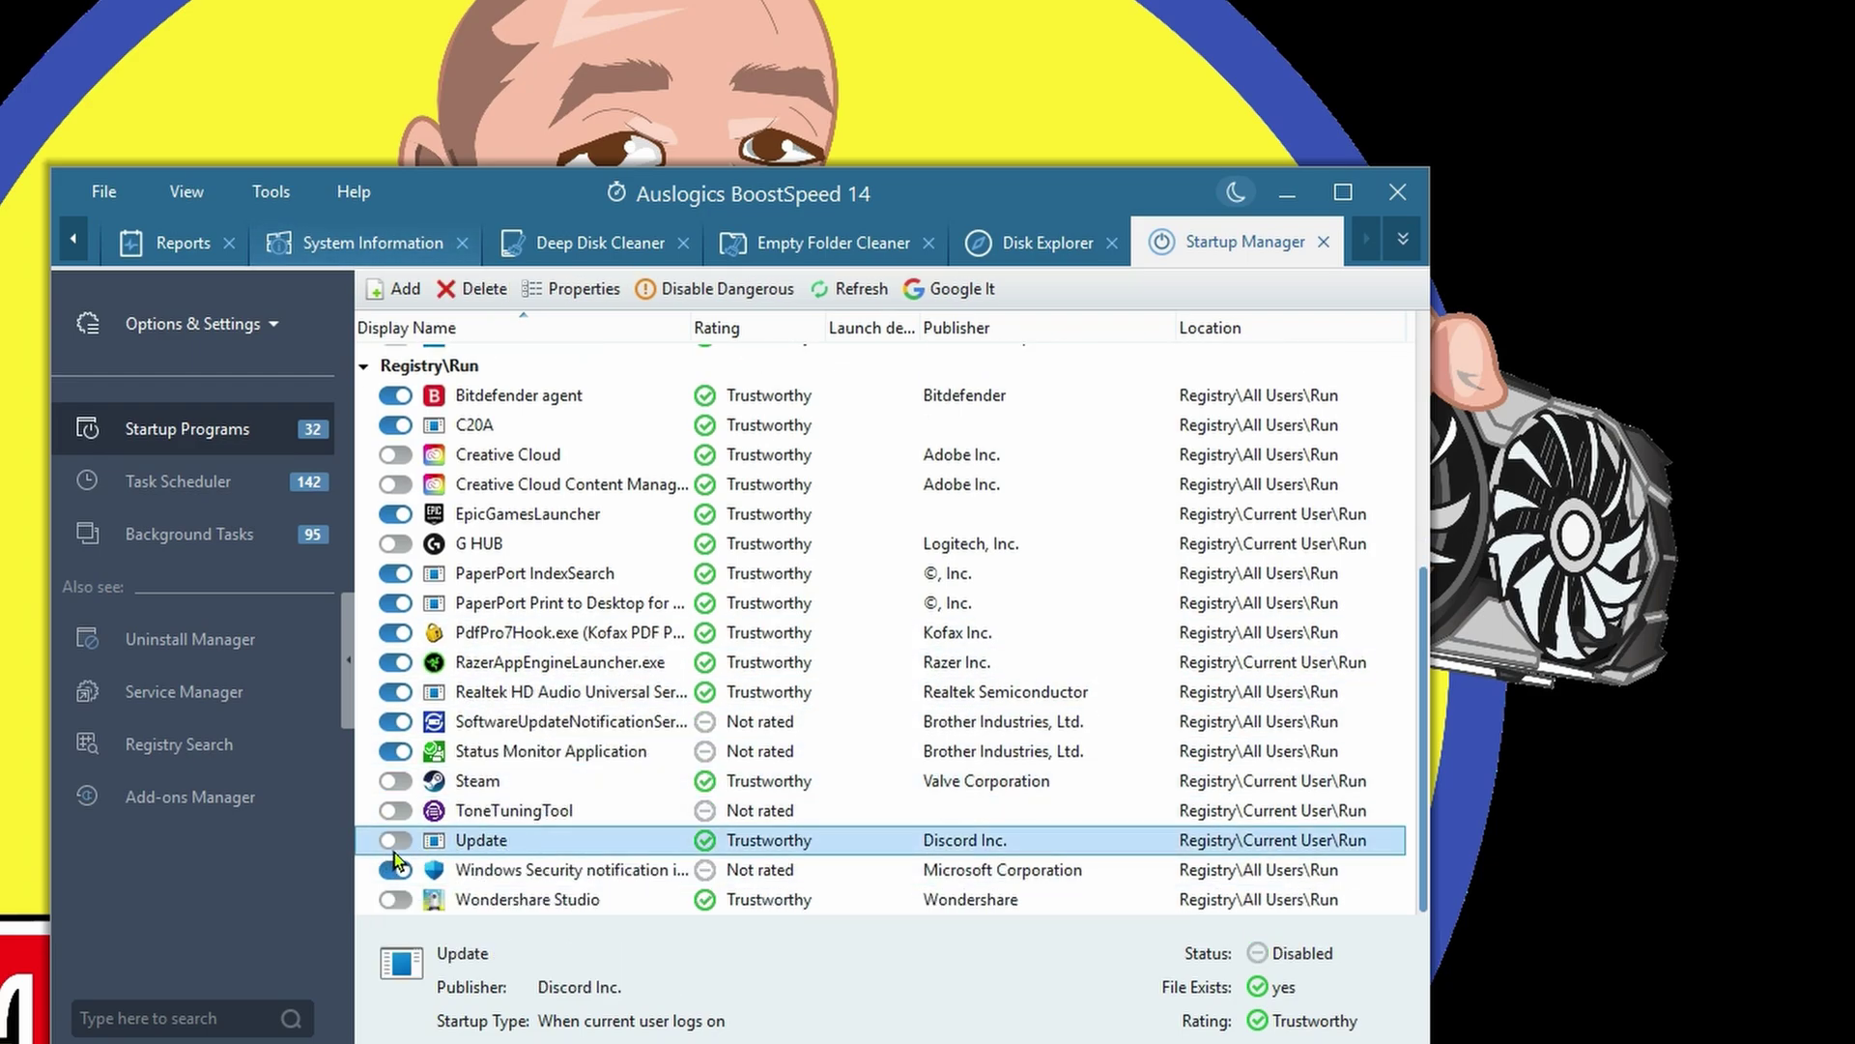
pyautogui.scroll(5, 551, 701)
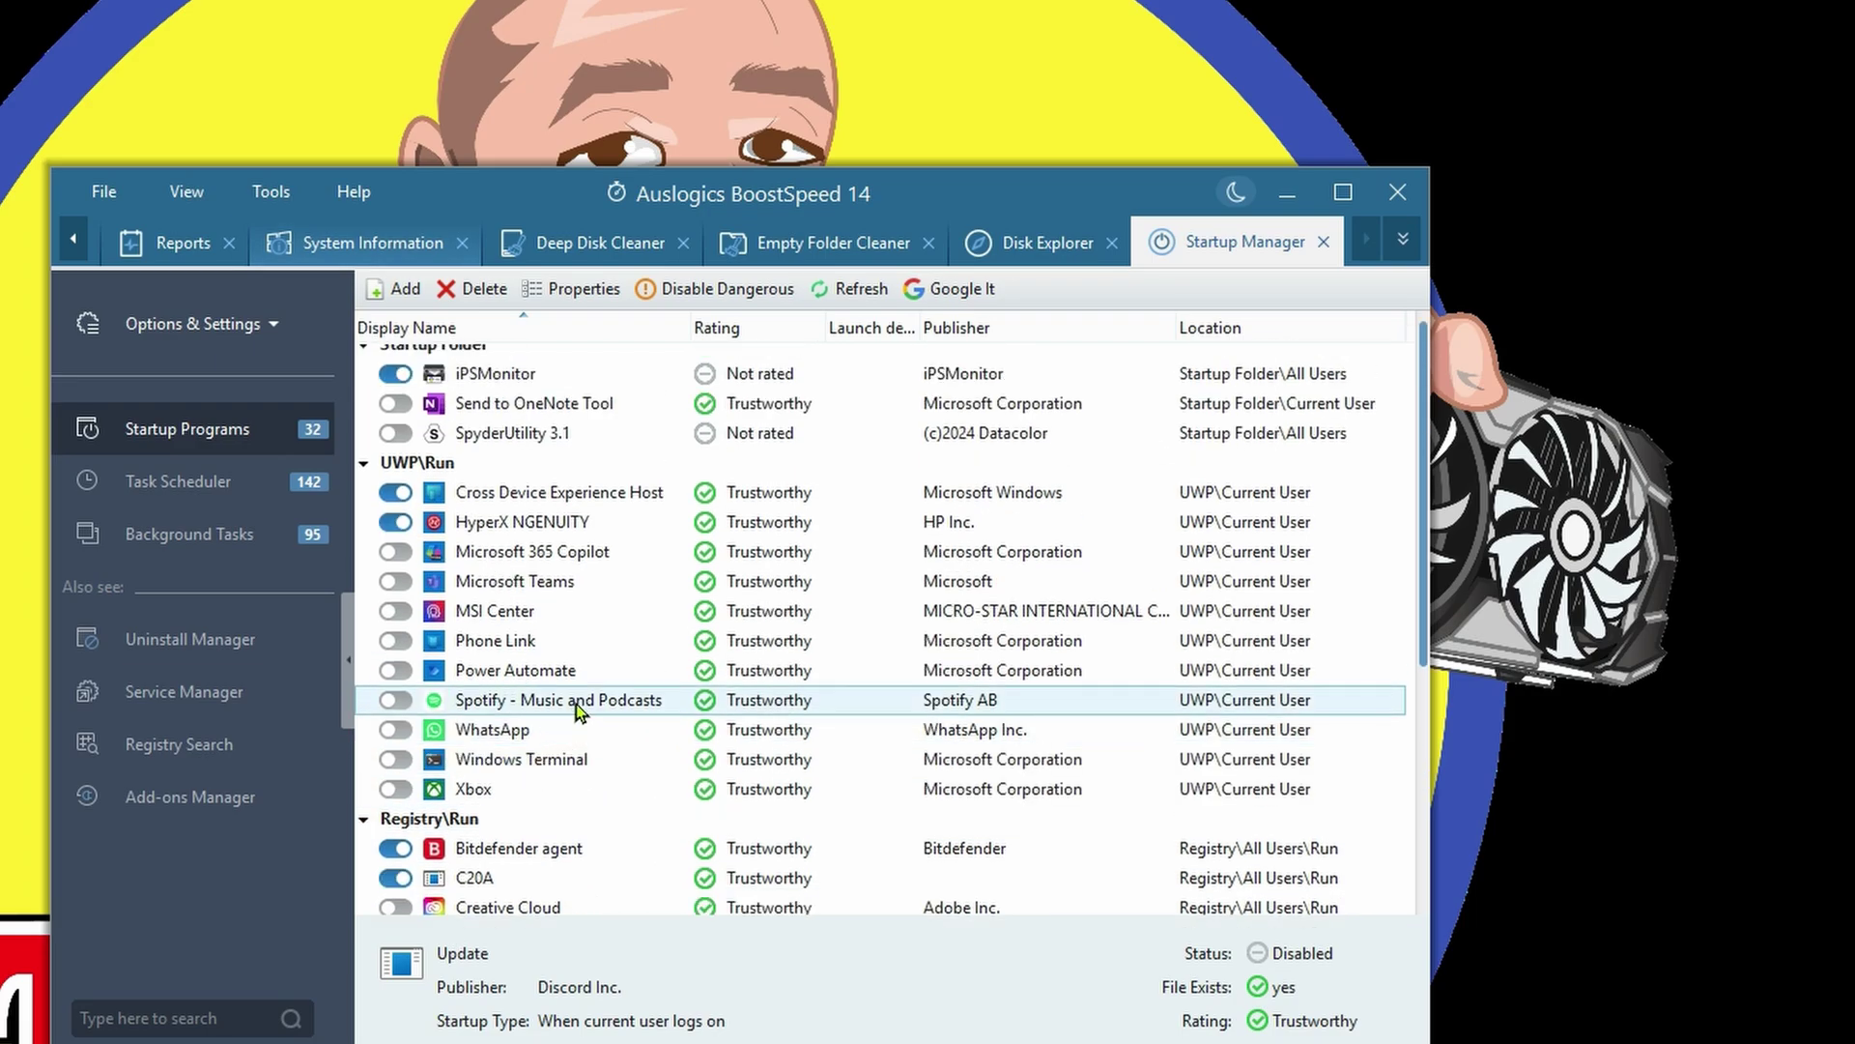
pyautogui.scroll(-4, 580, 704)
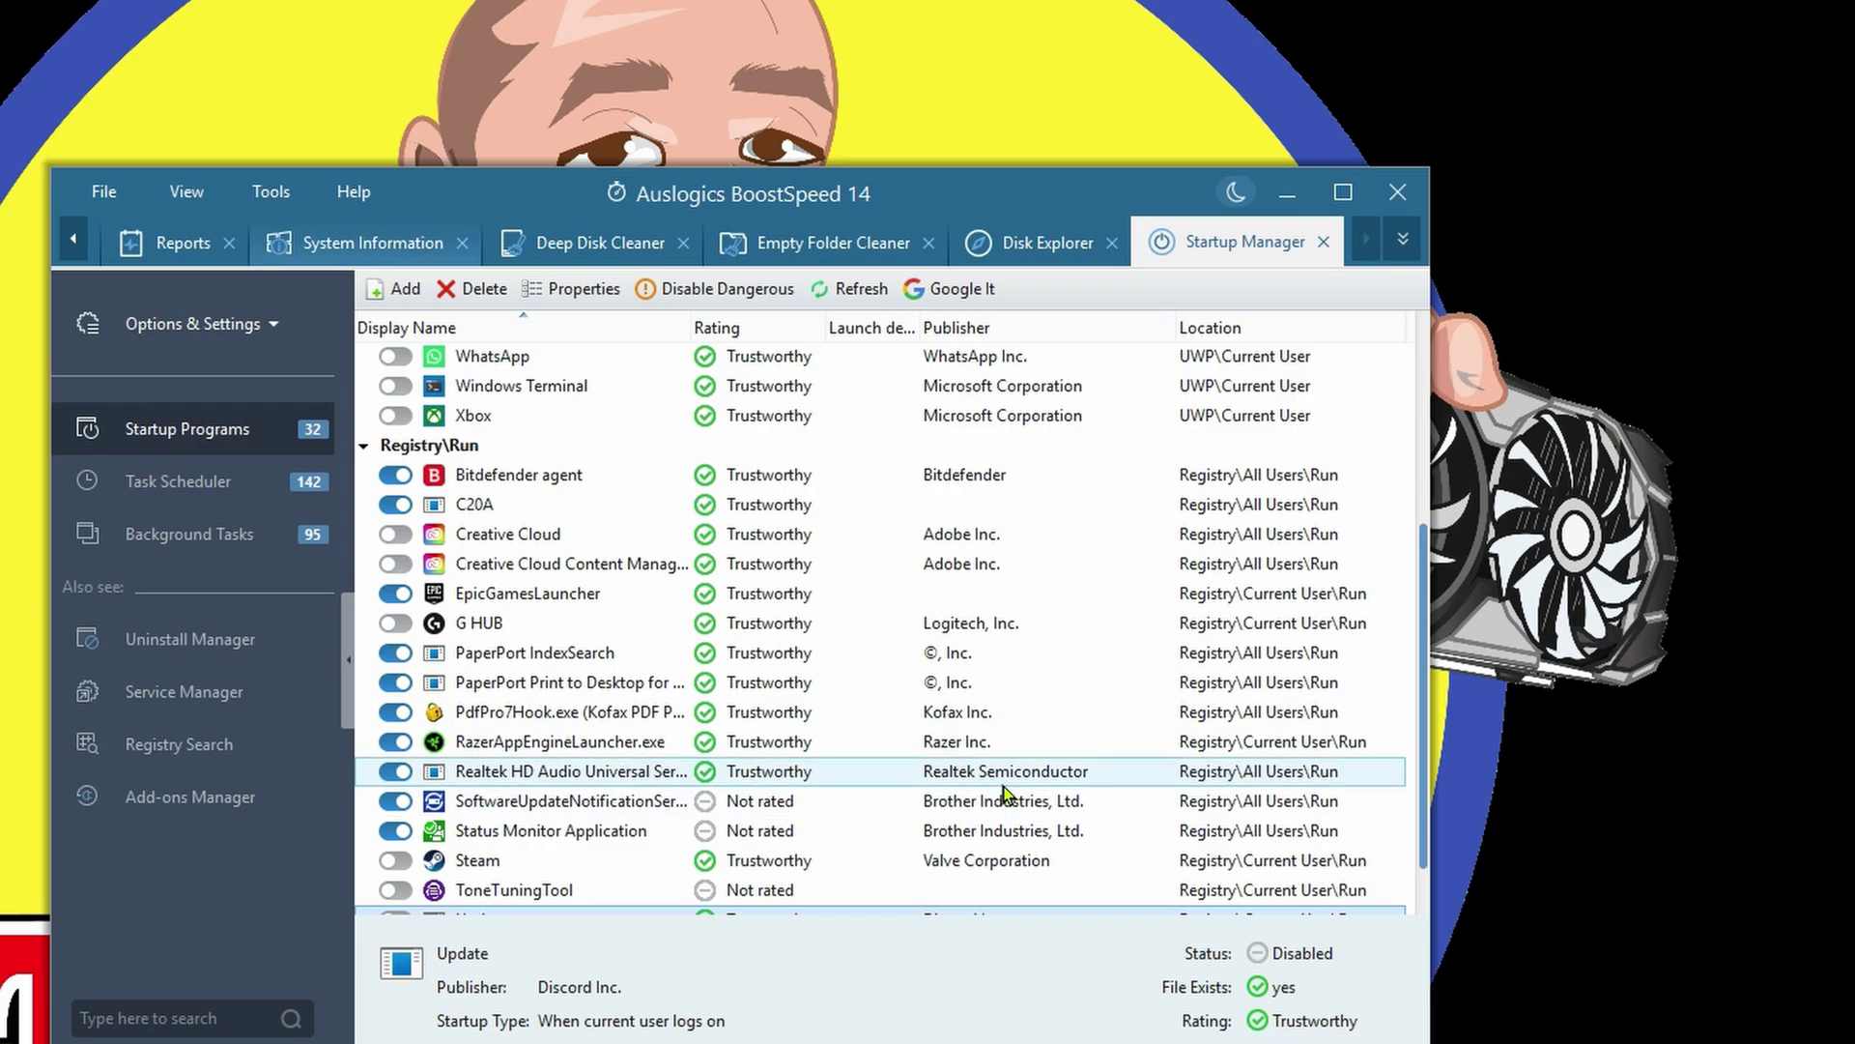
pyautogui.scroll(-2, 981, 691)
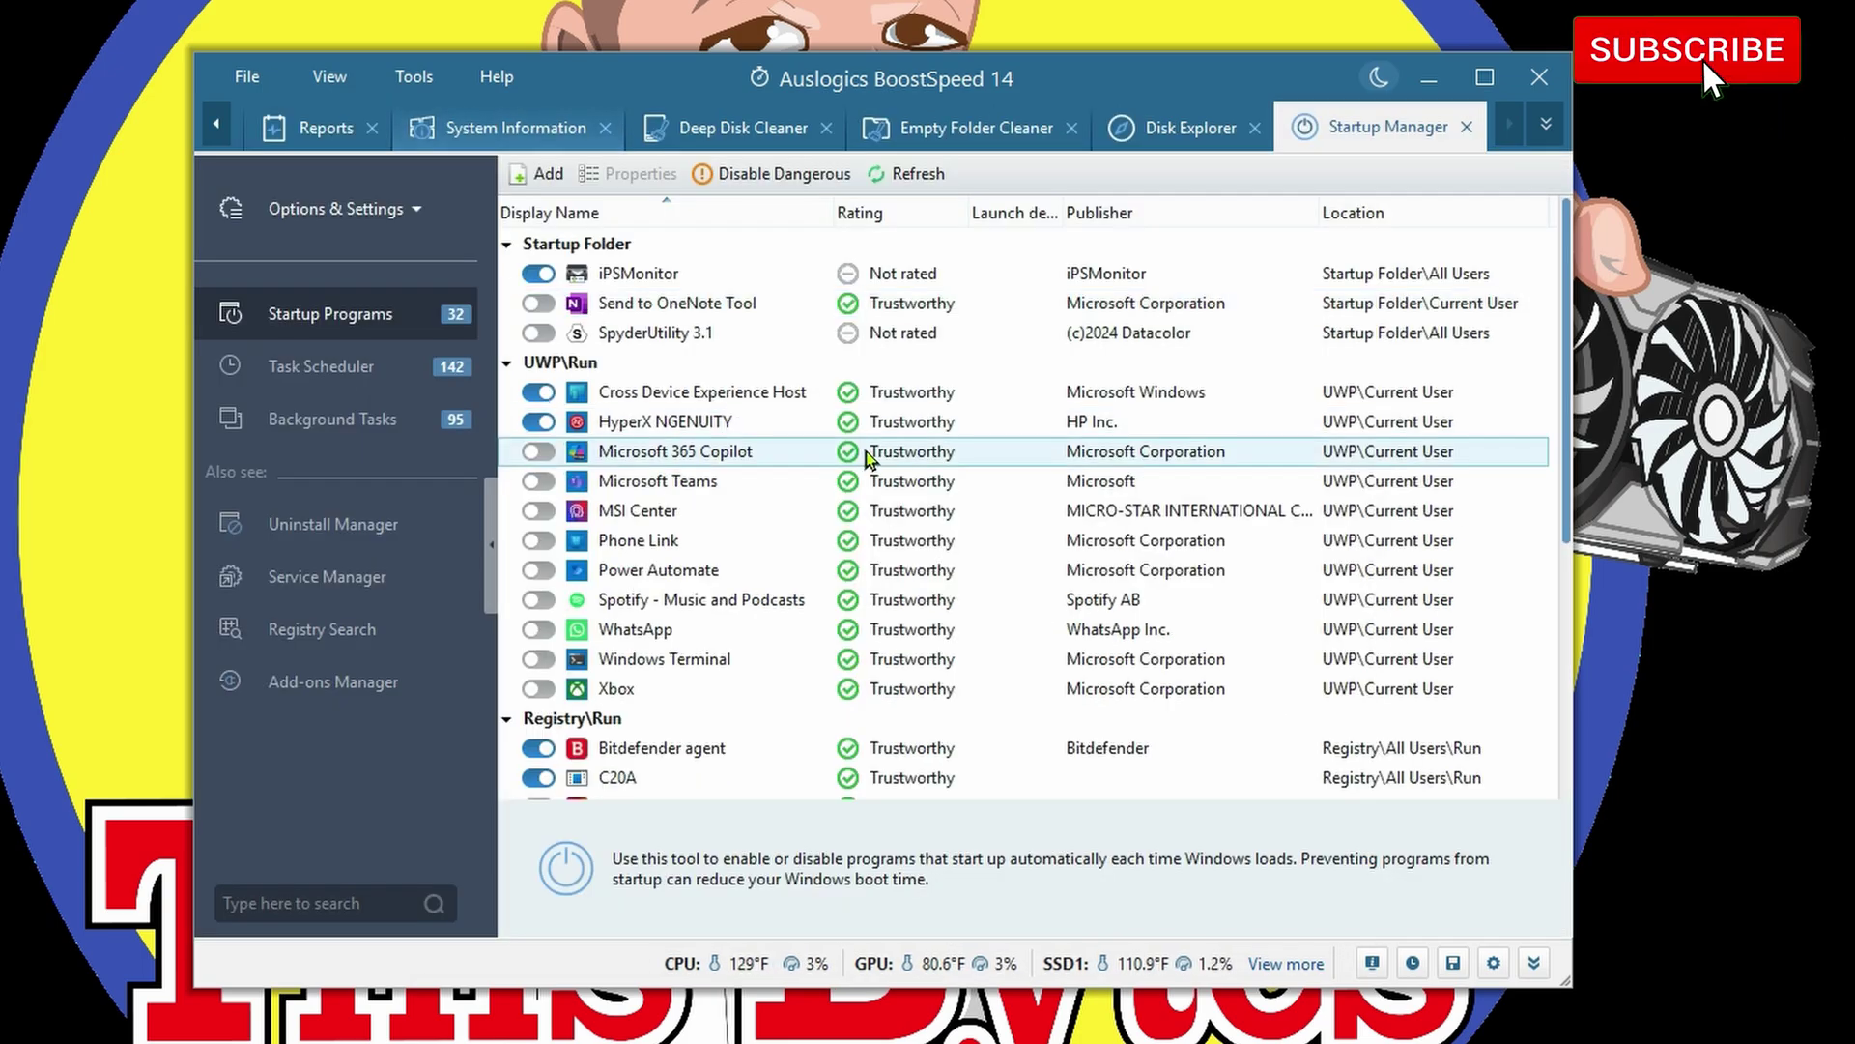
pyautogui.scroll(-2, 822, 434)
pyautogui.scroll(2, 715, 367)
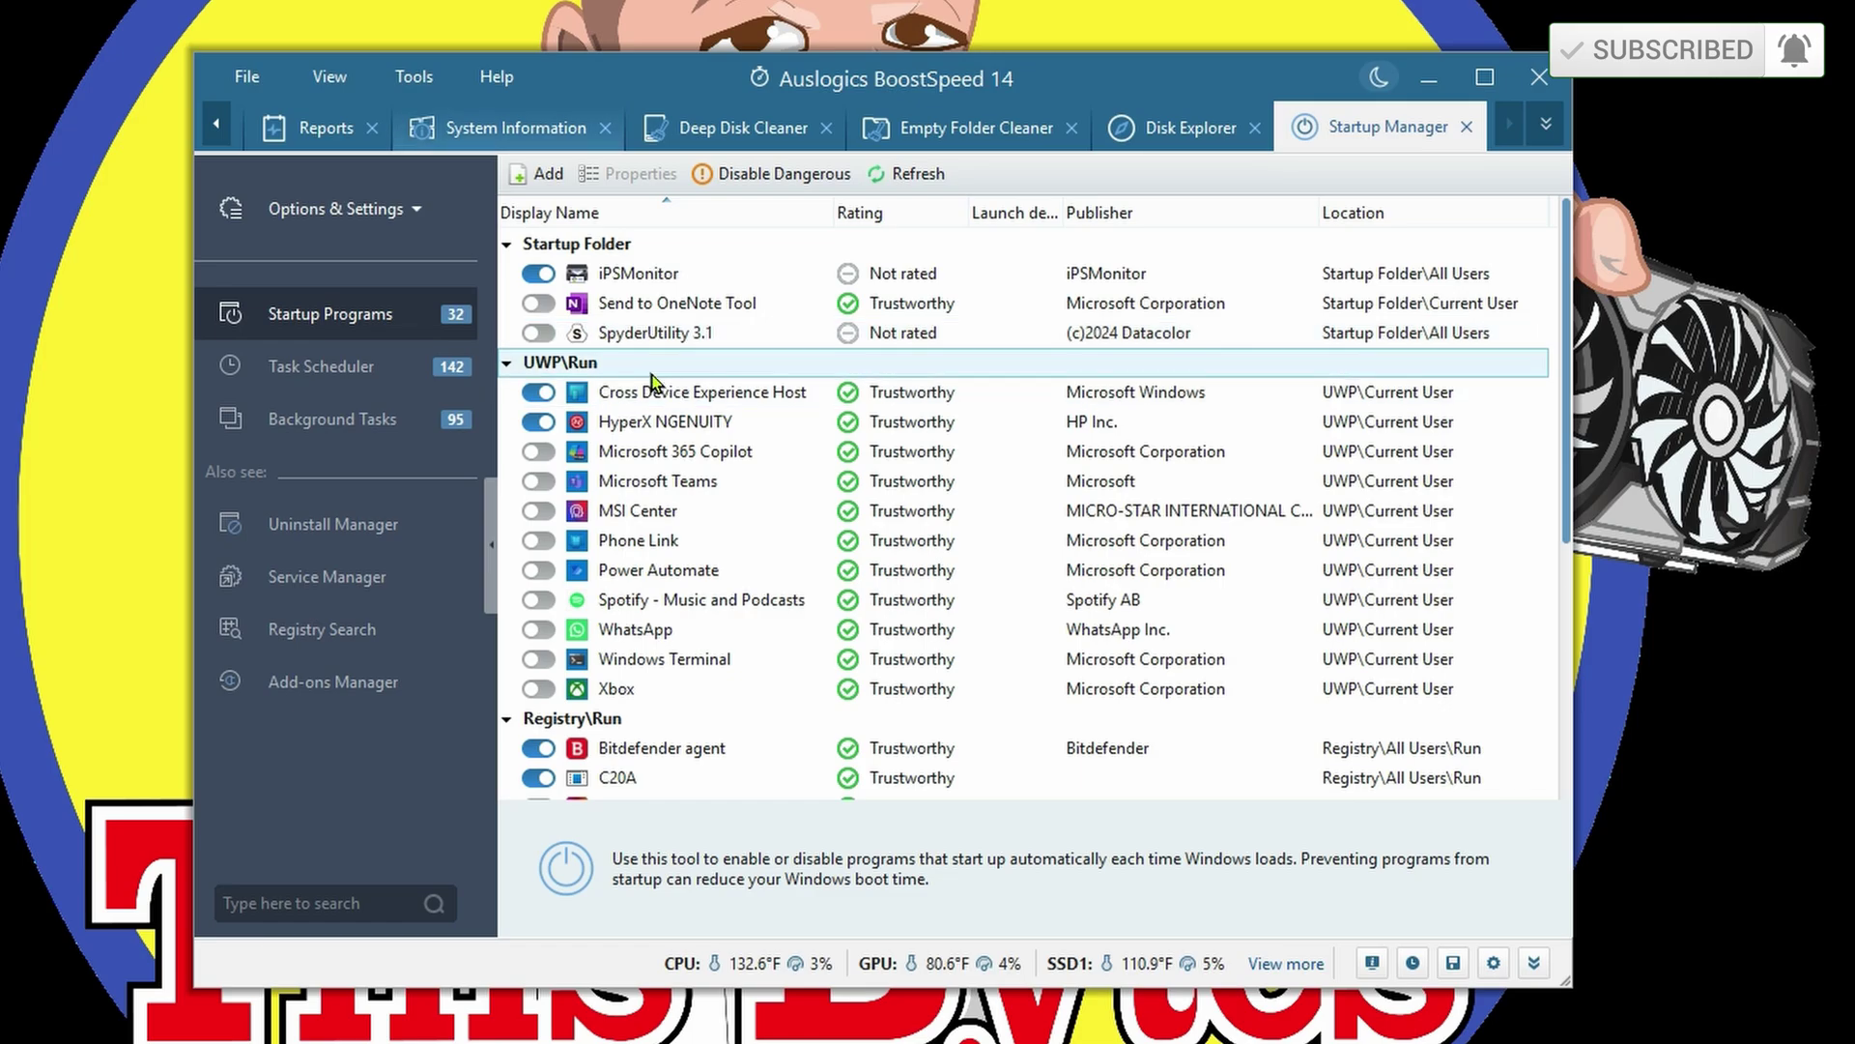
# - Browse the Scheduled Tasks and Background Tasks lists, then open and close Windows Task Manager
pyautogui.click(322, 368)
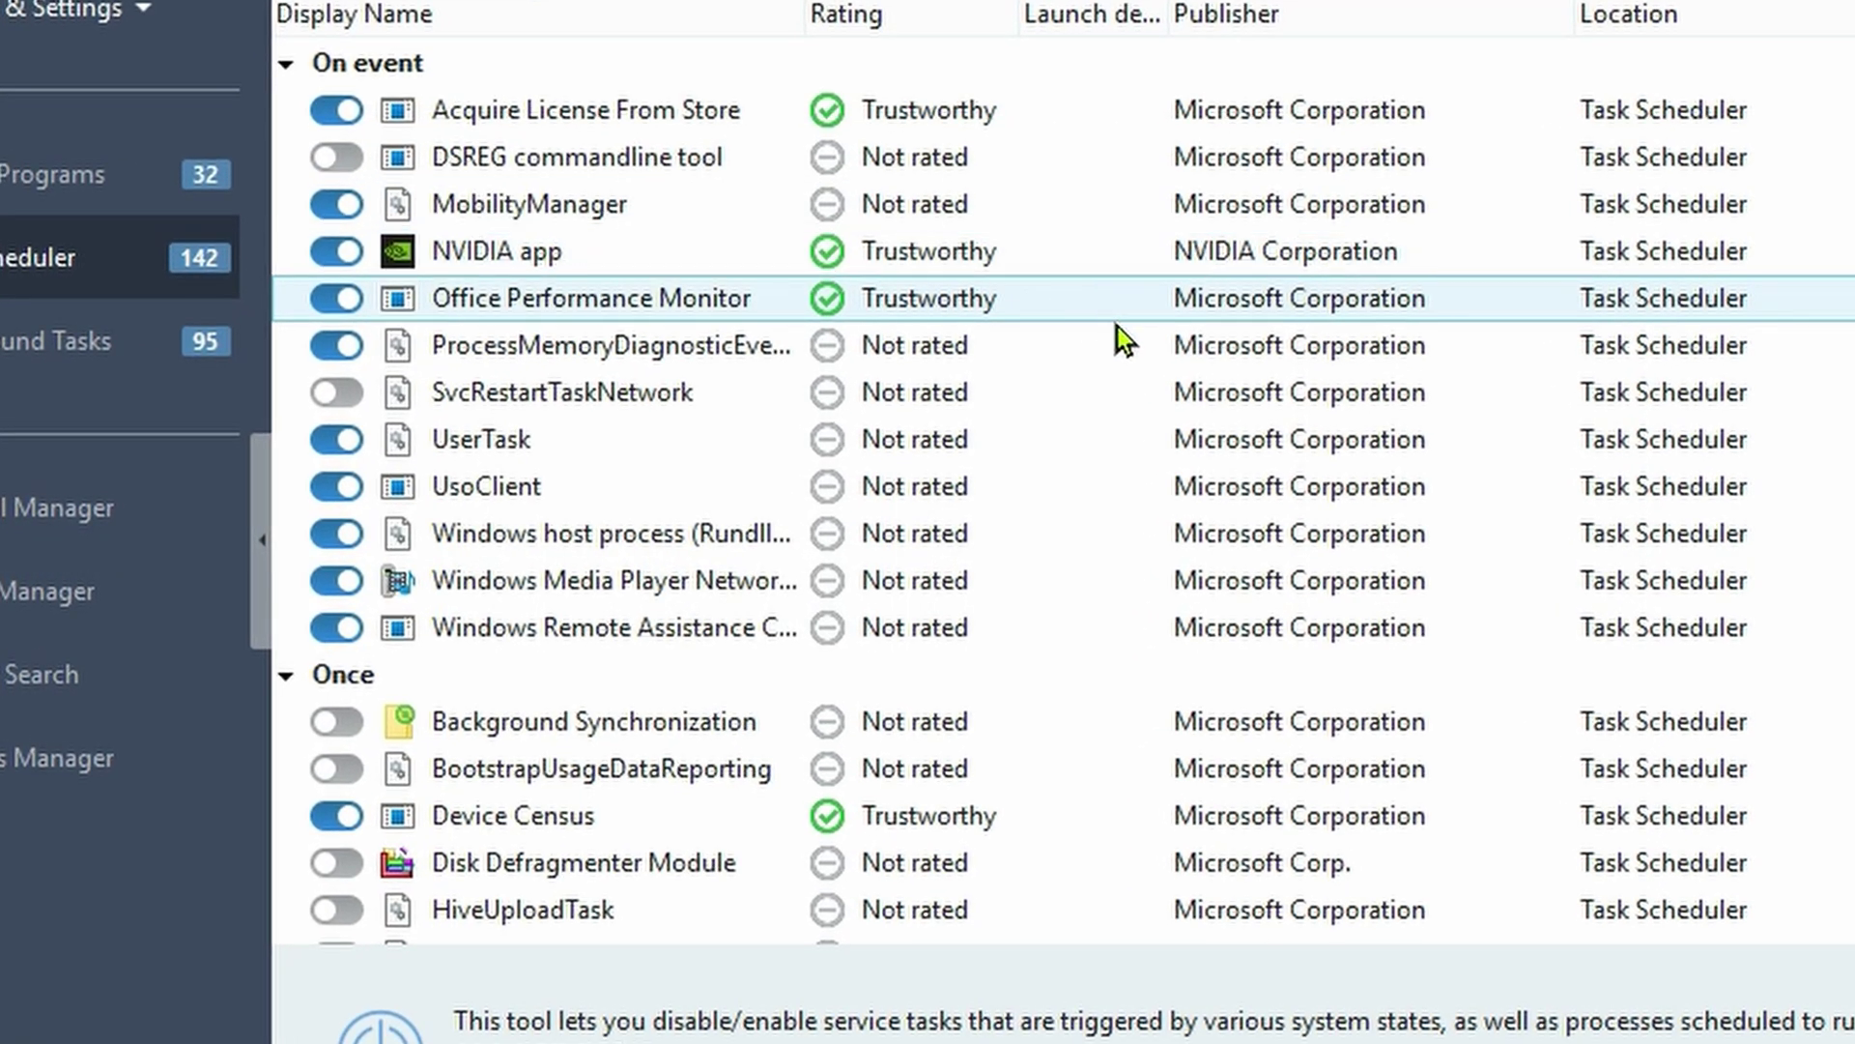
pyautogui.scroll(-3, 1153, 406)
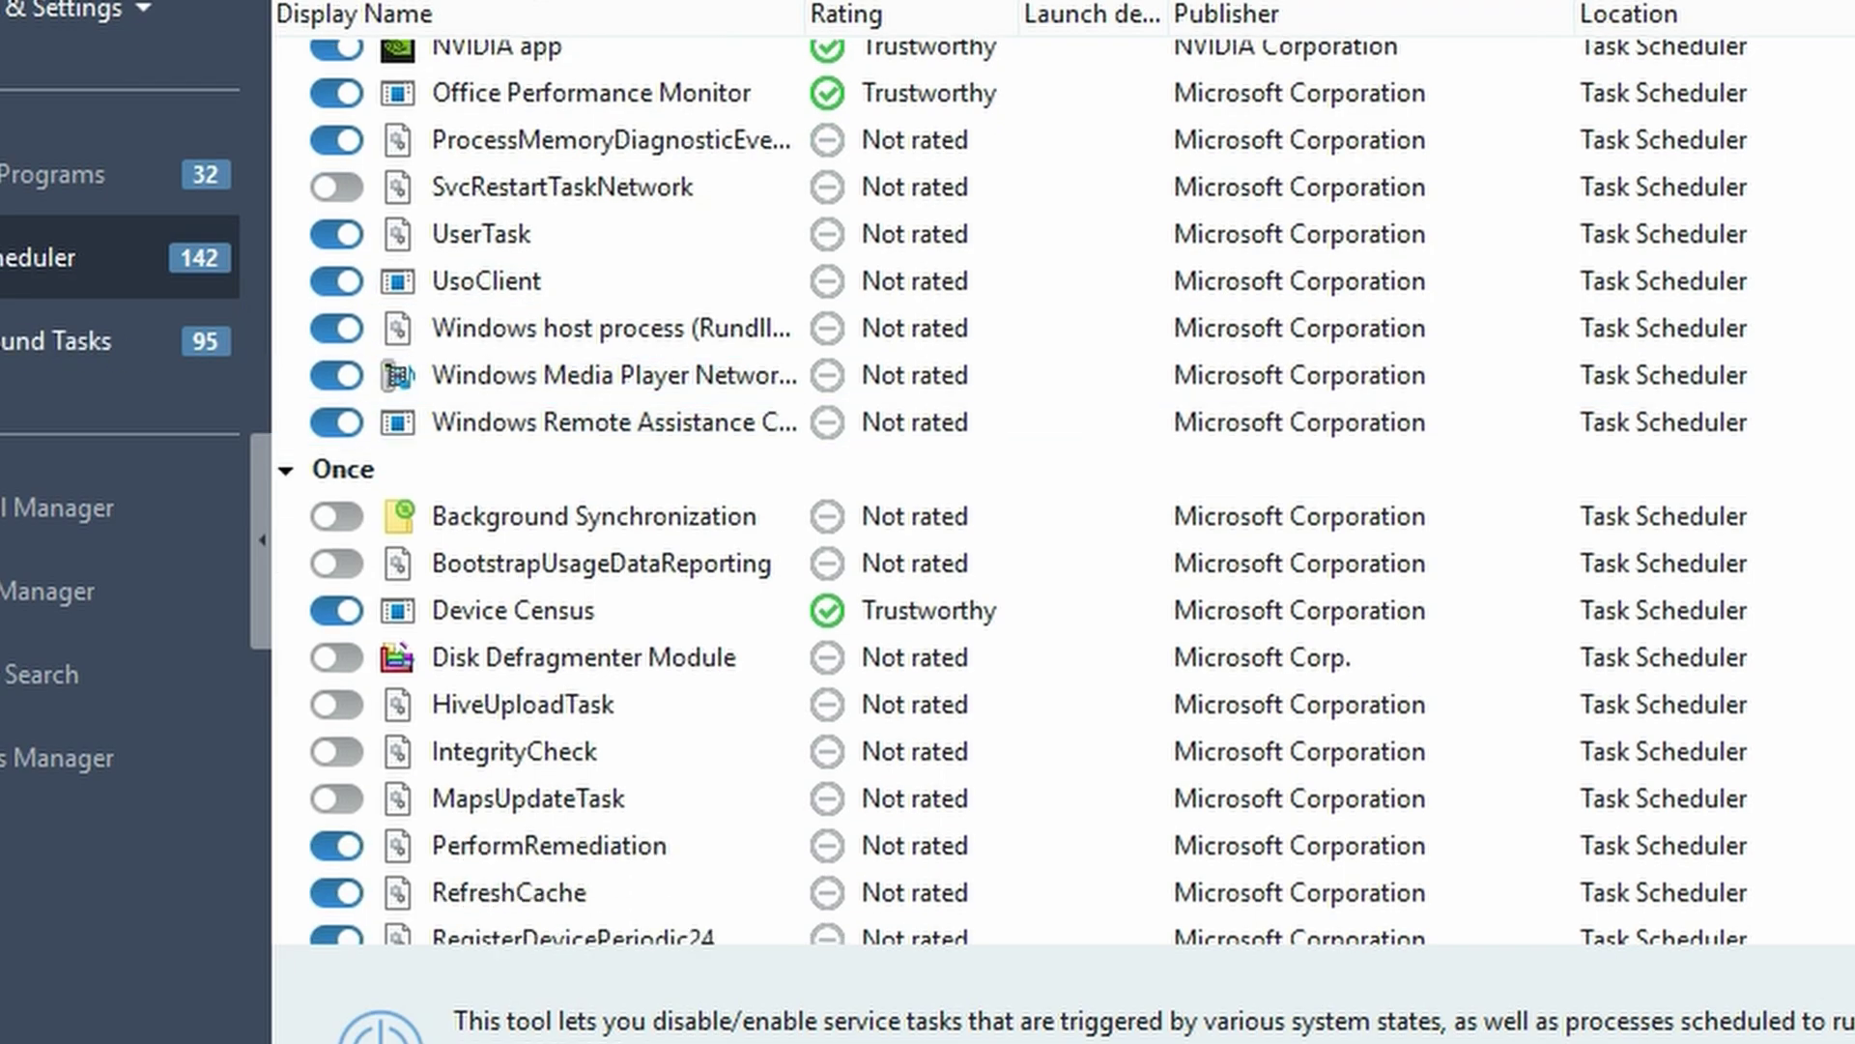
pyautogui.click(58, 340)
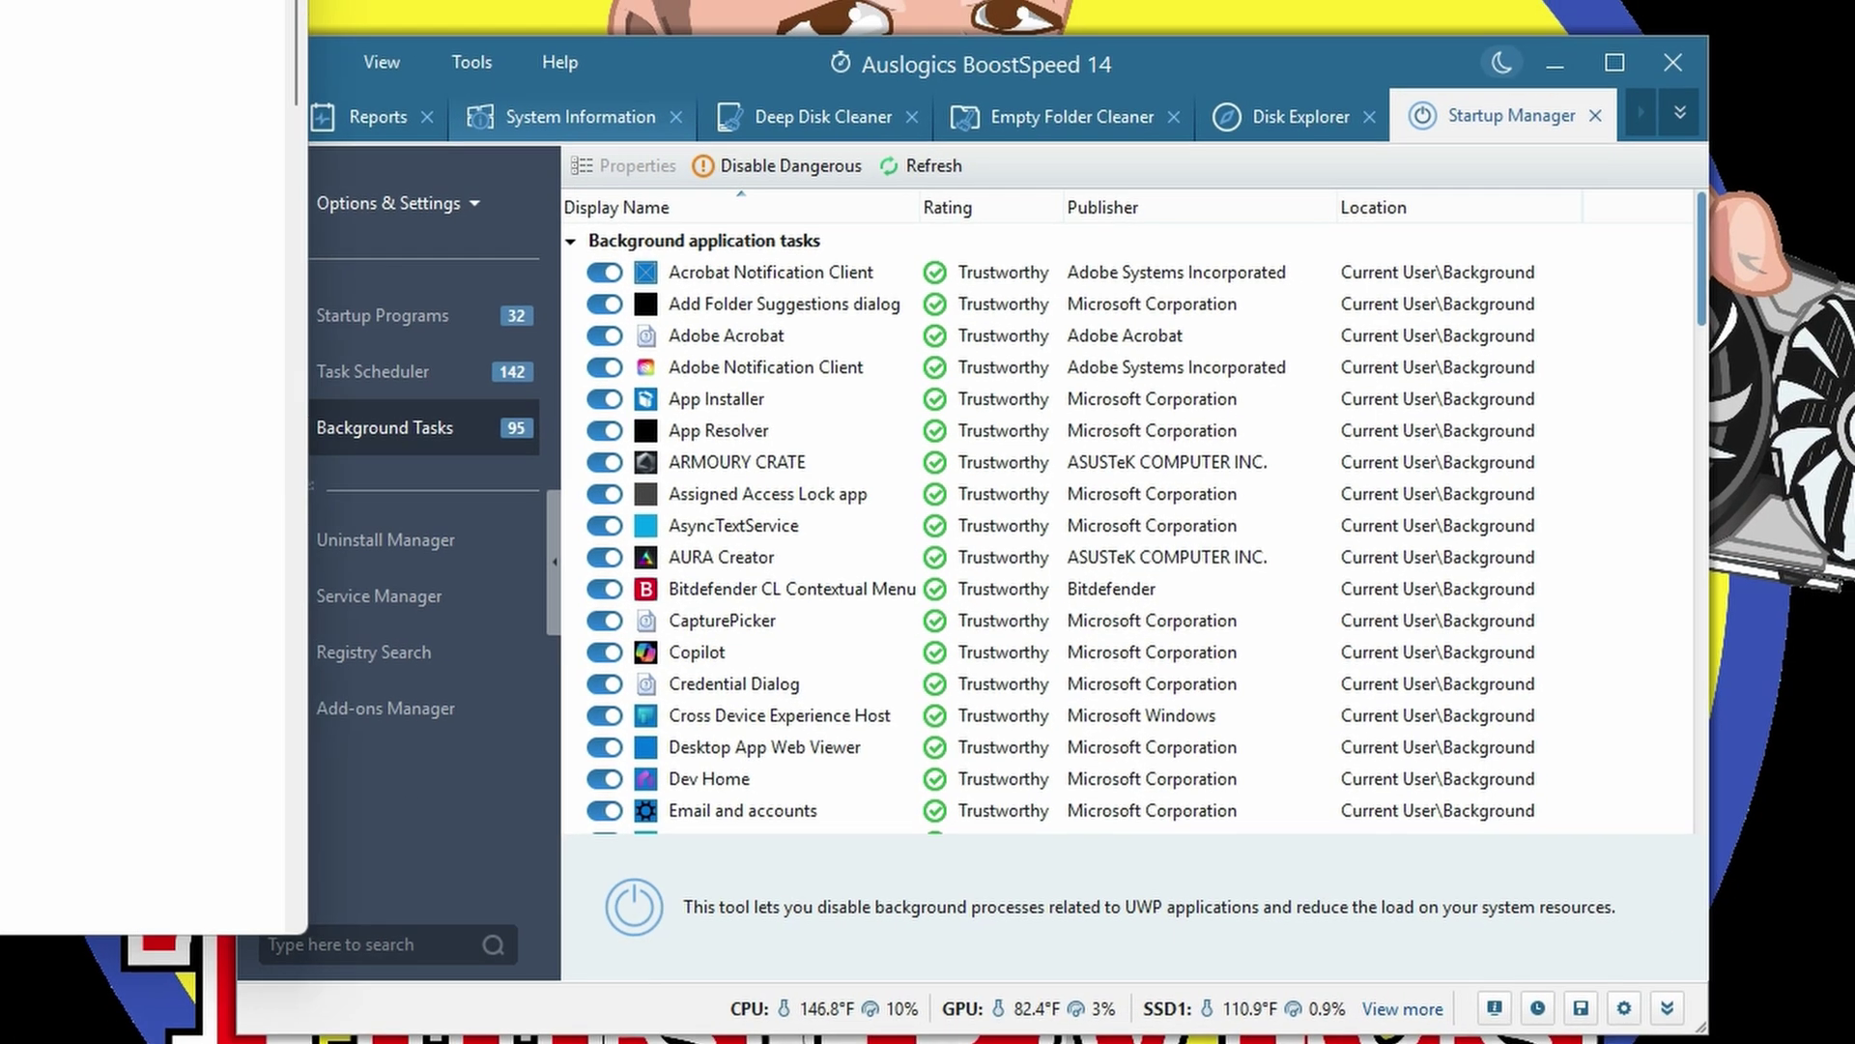
pyautogui.hotkey('ctrl', 'shift', 'Escape')
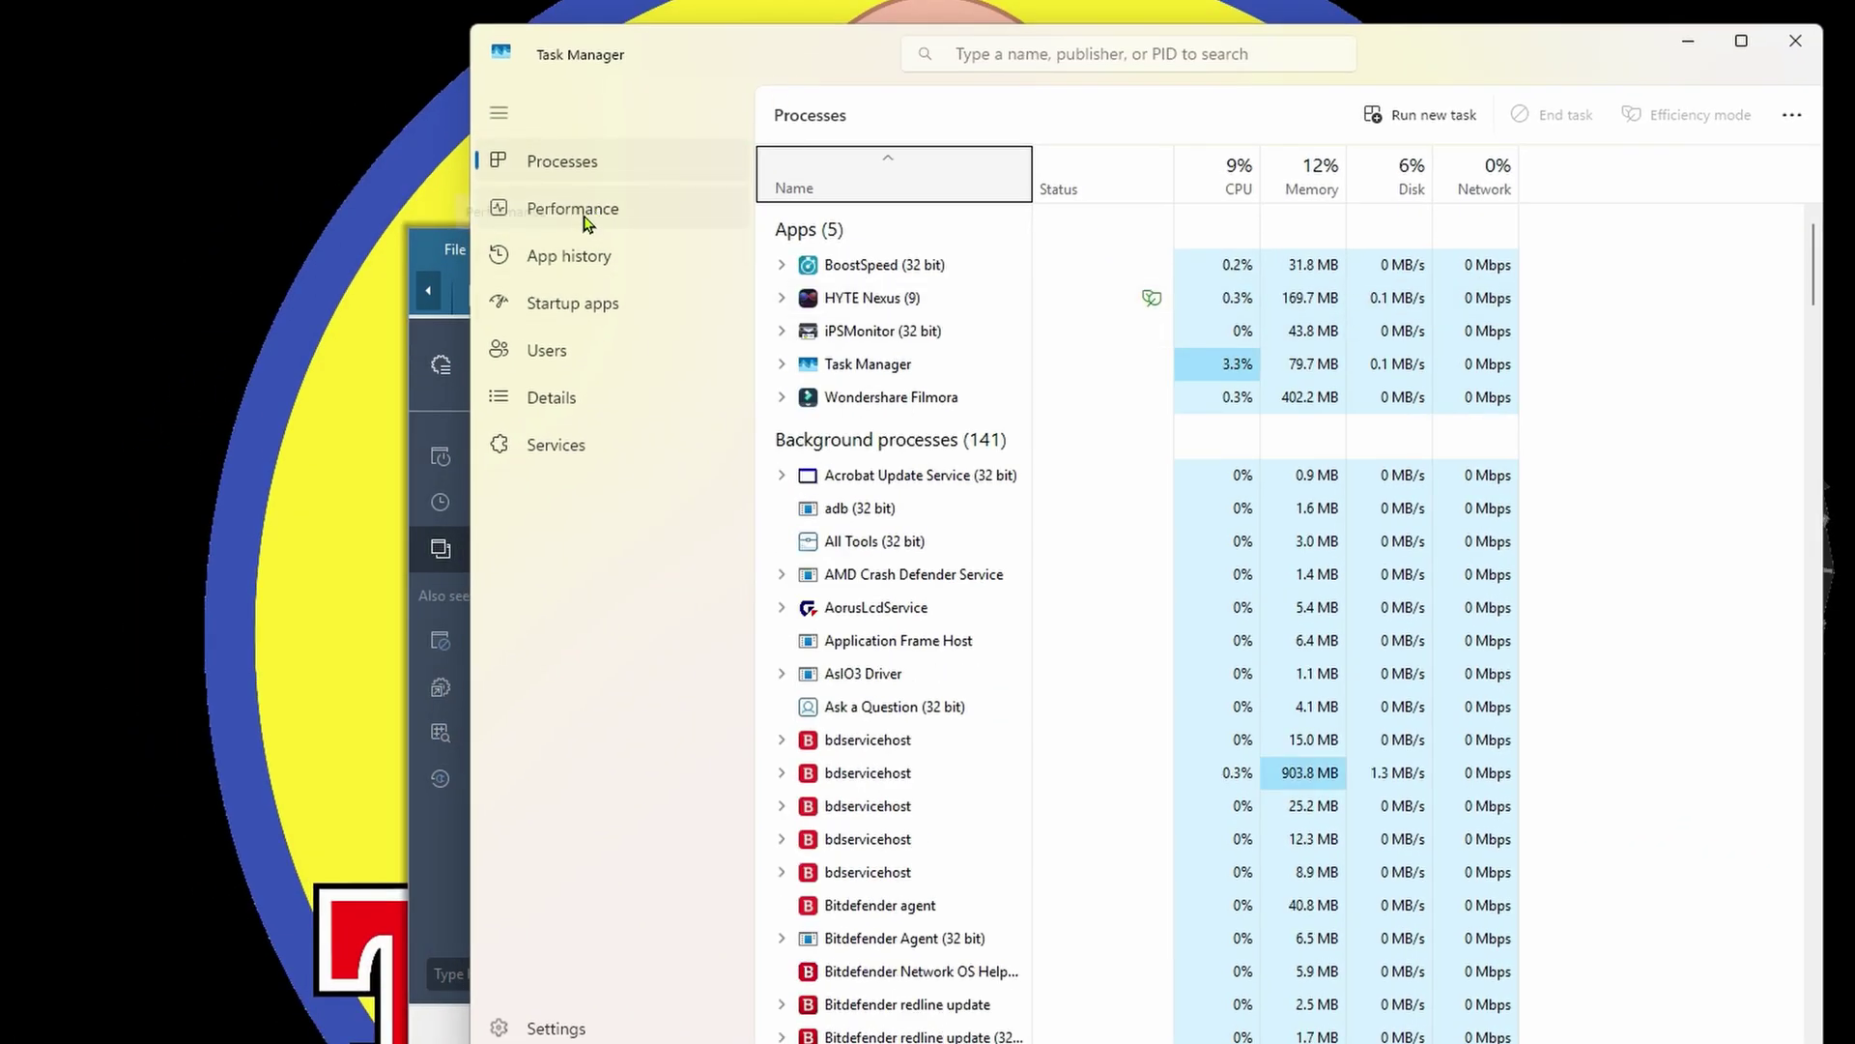
pyautogui.click(1795, 40)
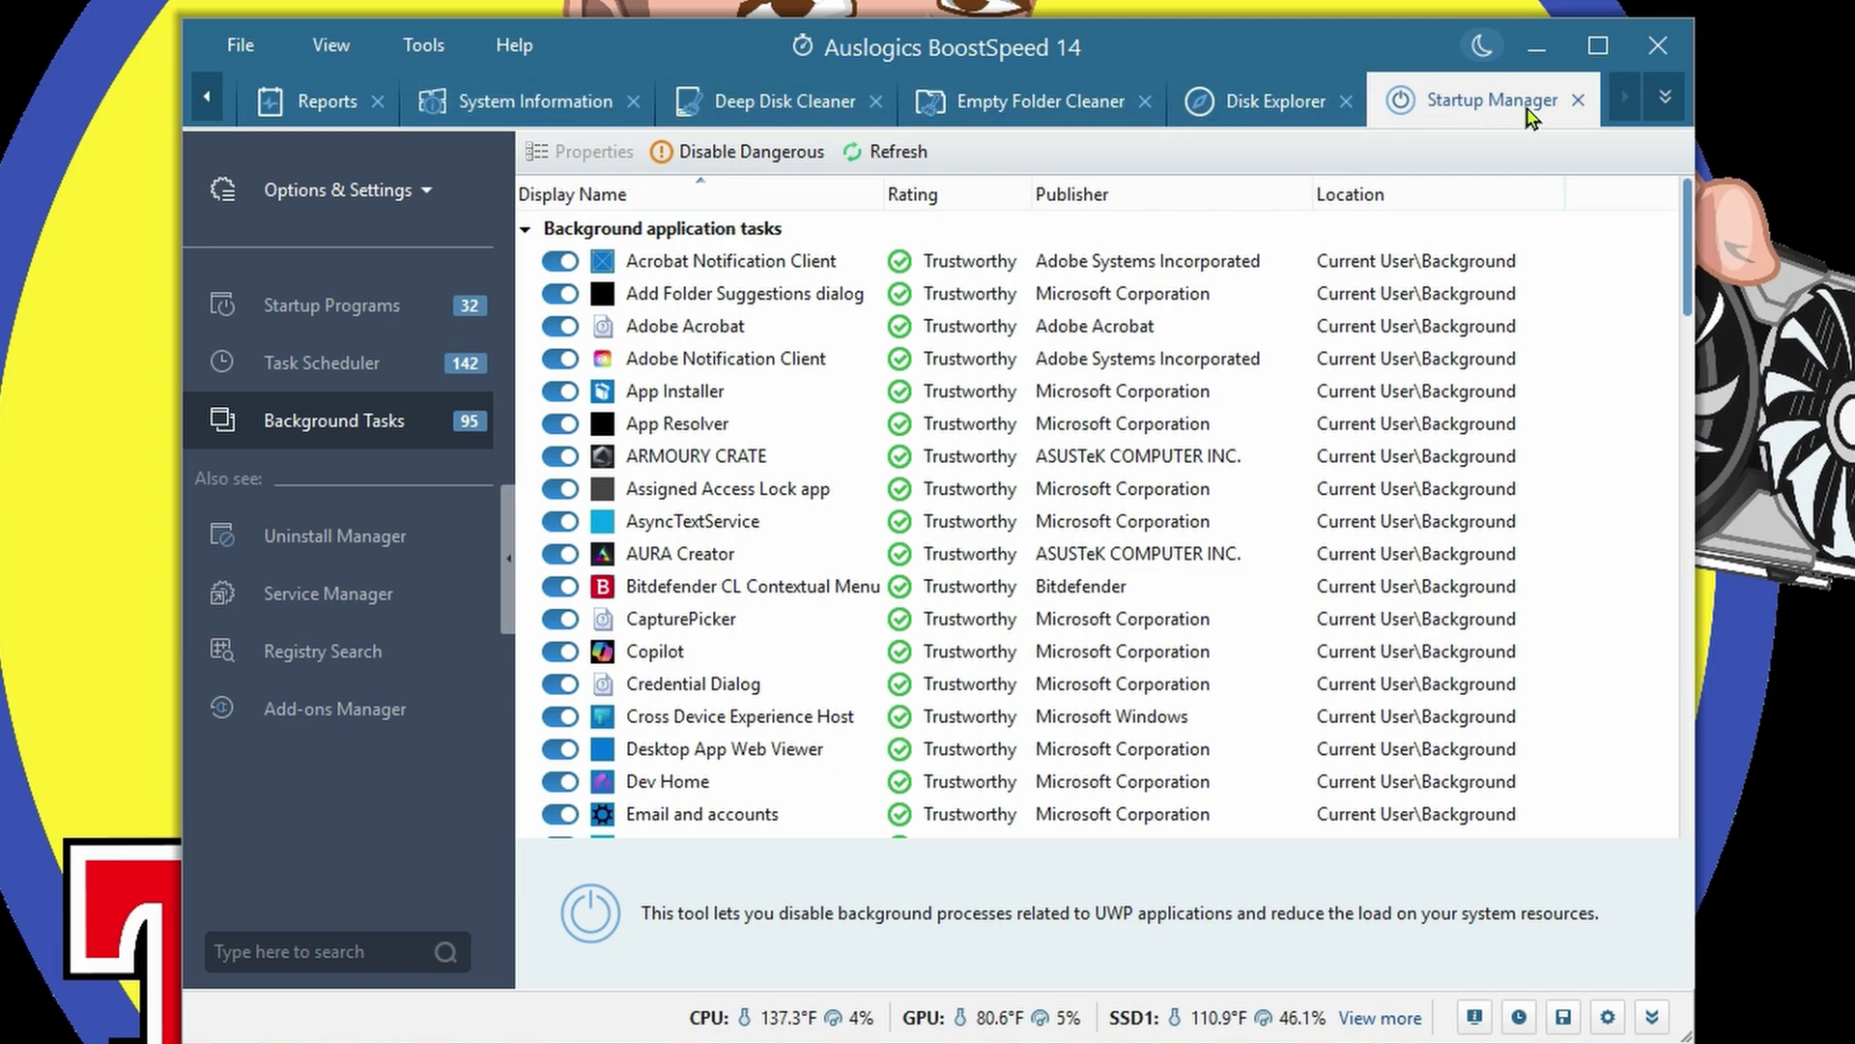
# - Close Startup Manager, confirming Yes, and glance through My Scanner, My Advisor, Clean Up and Optimize
pyautogui.click(1578, 99)
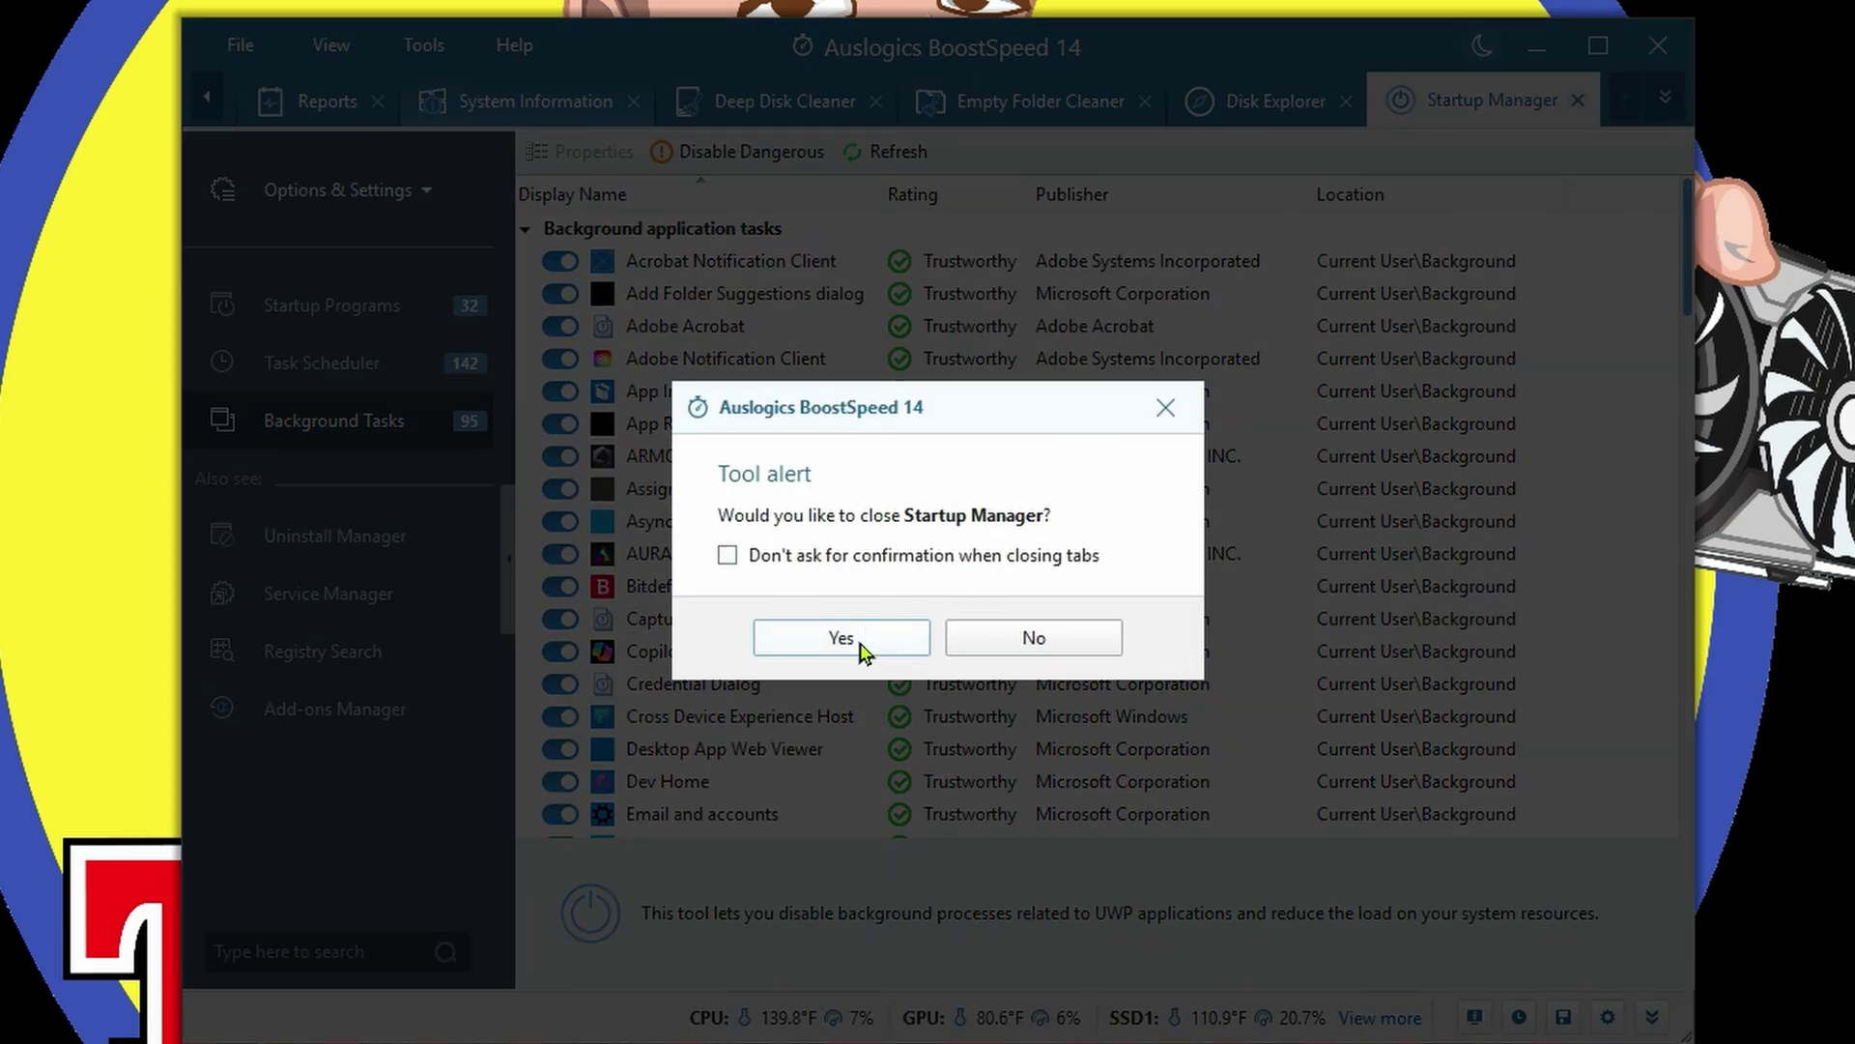
pyautogui.click(860, 644)
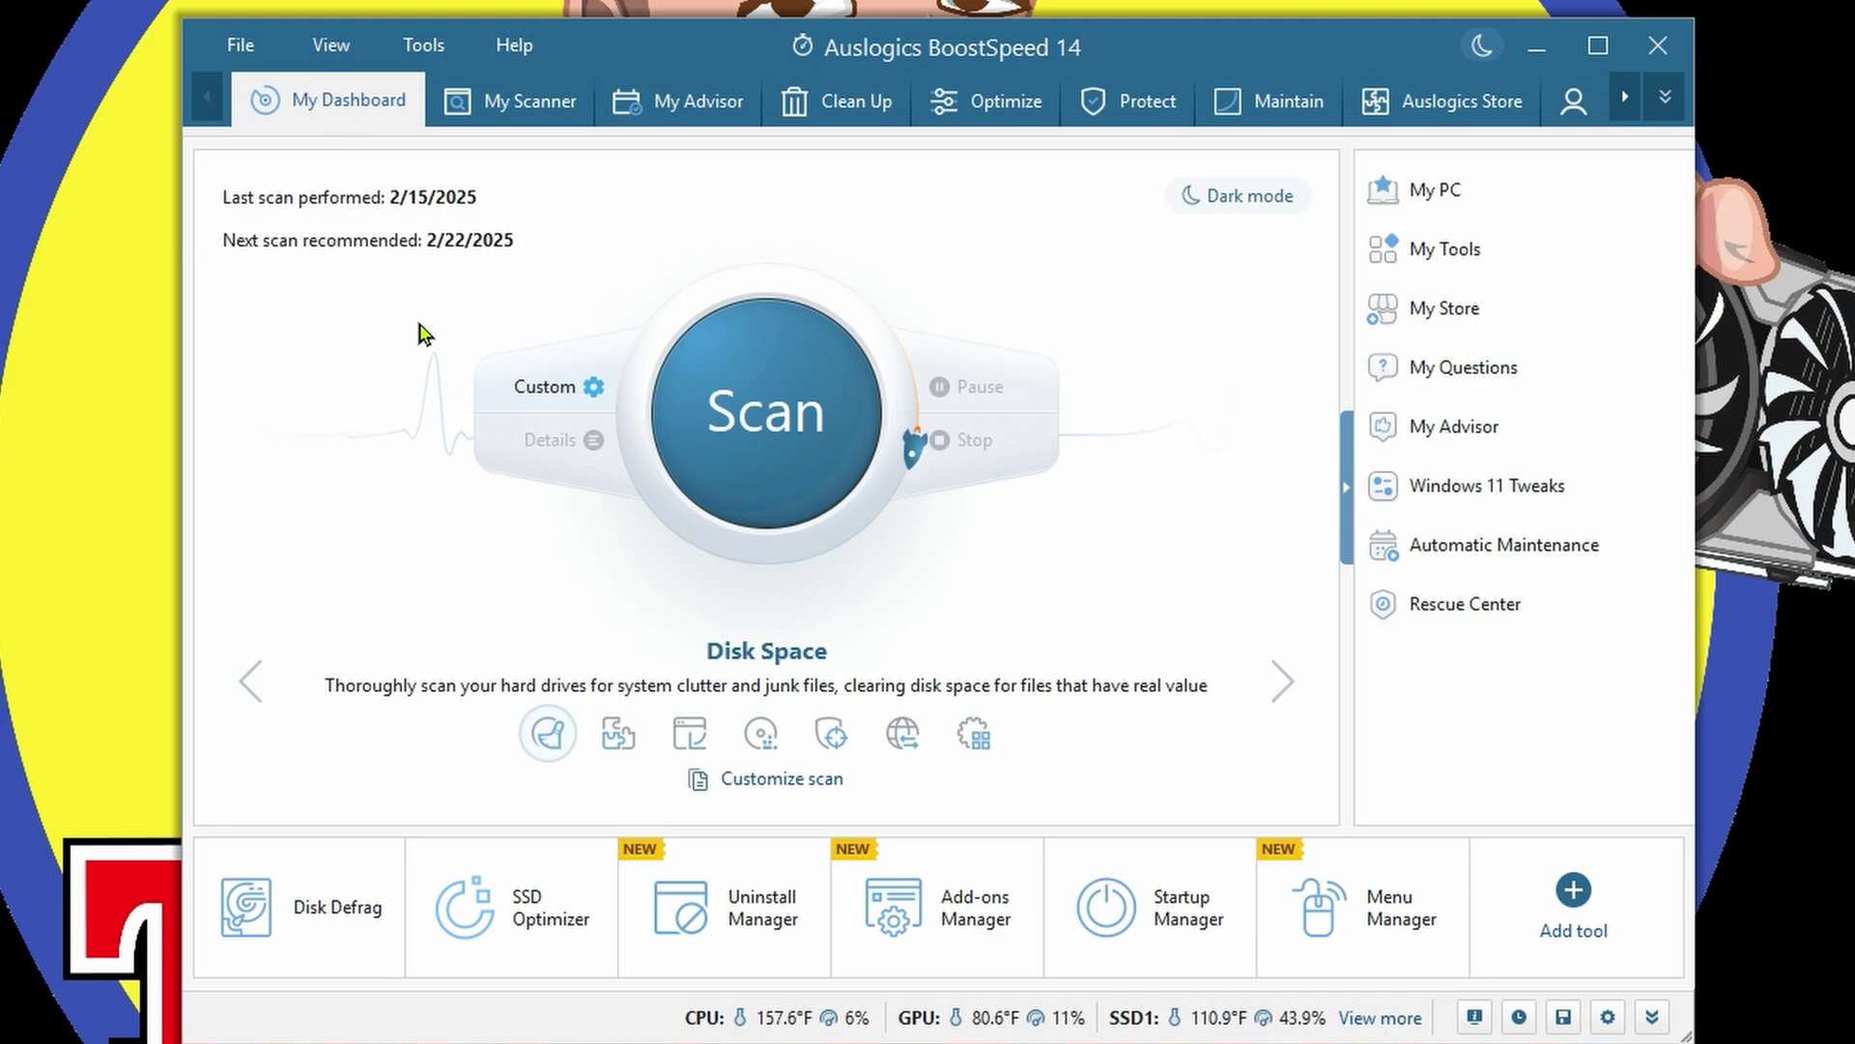
pyautogui.click(503, 101)
pyautogui.click(657, 104)
pyautogui.click(783, 116)
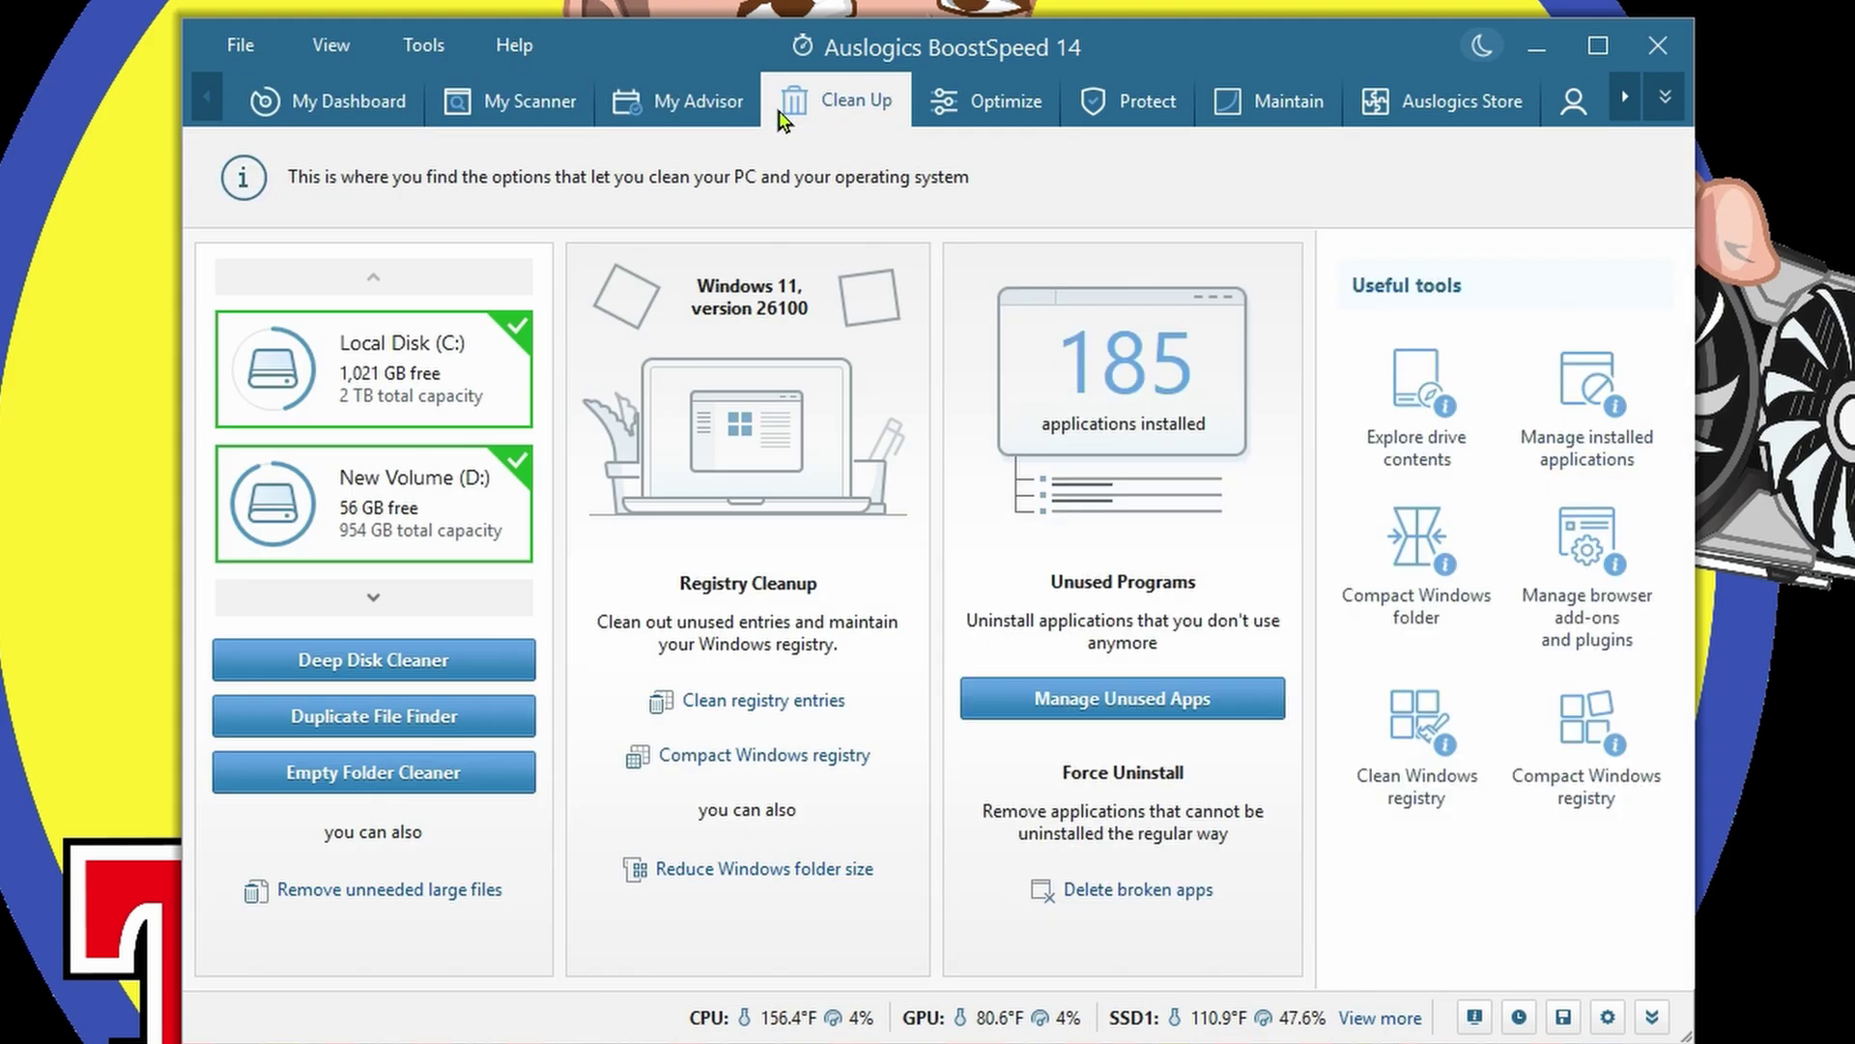
pyautogui.click(953, 107)
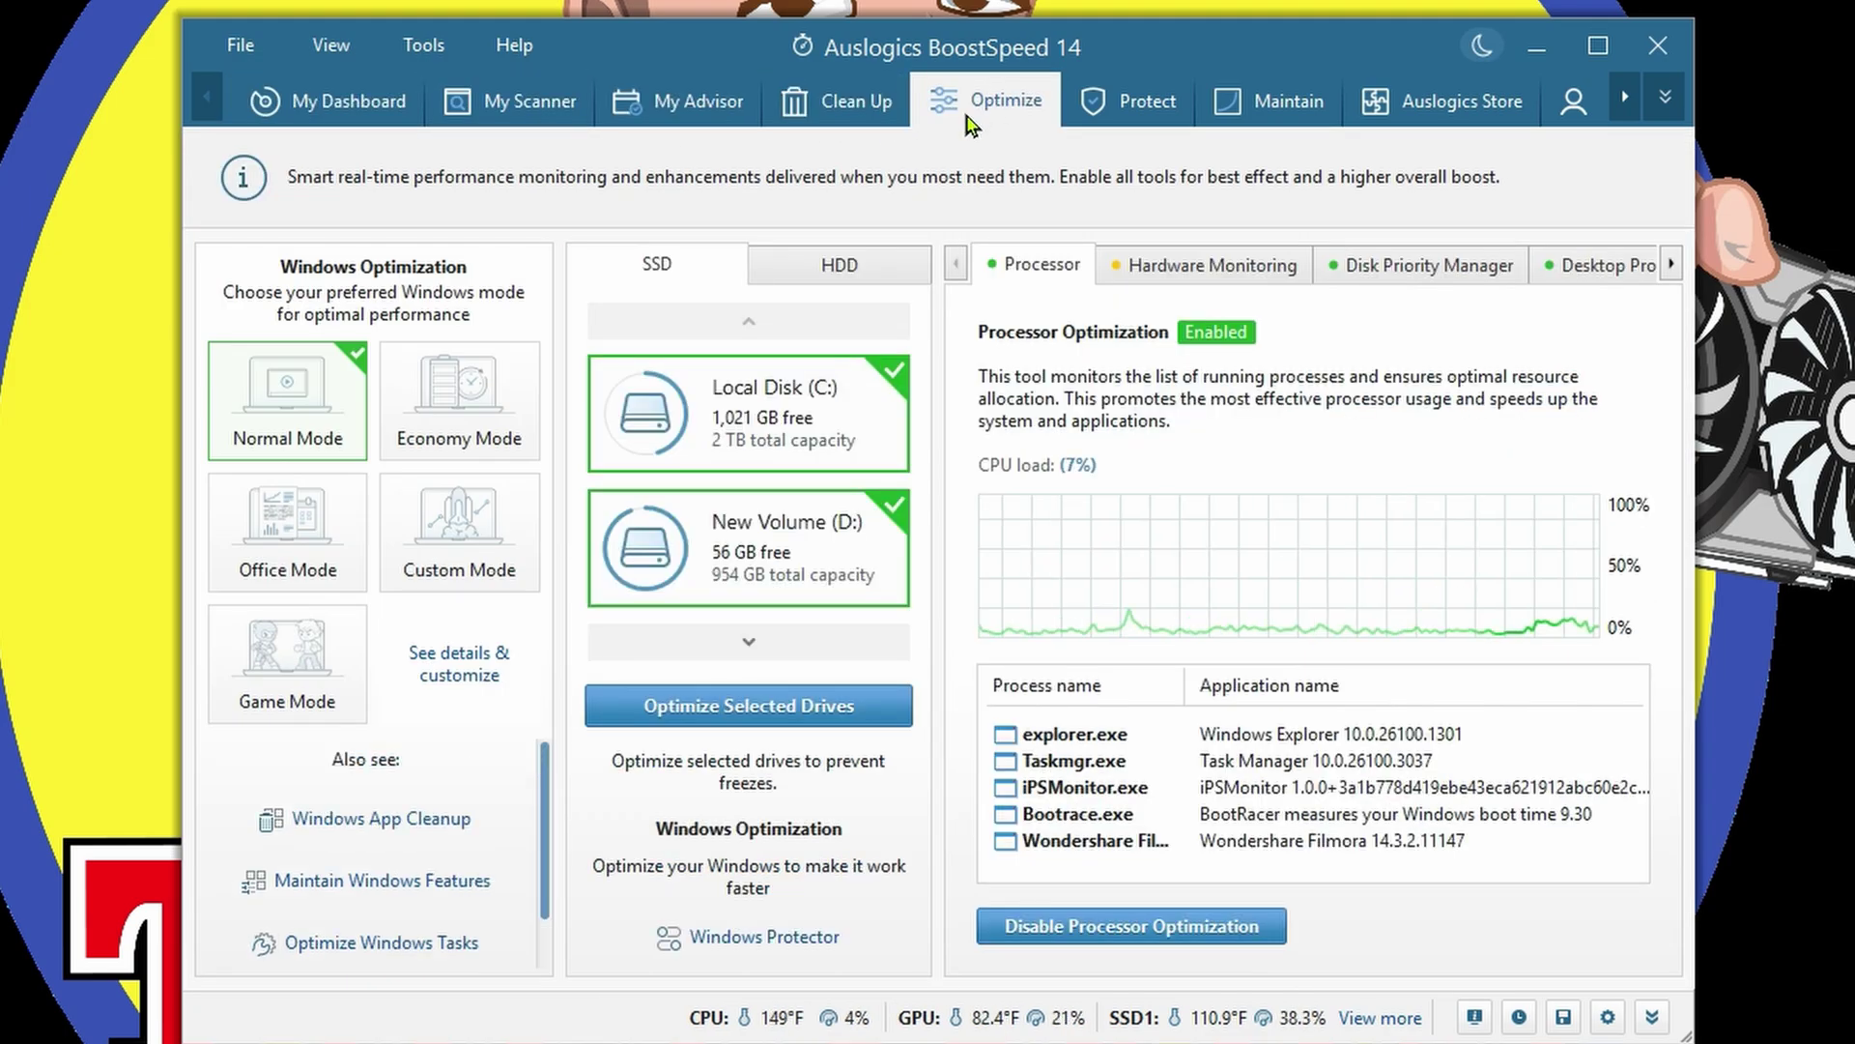
# - View the browser extensions in Add-ons Manager, then return to My Dashboard
pyautogui.click(397, 837)
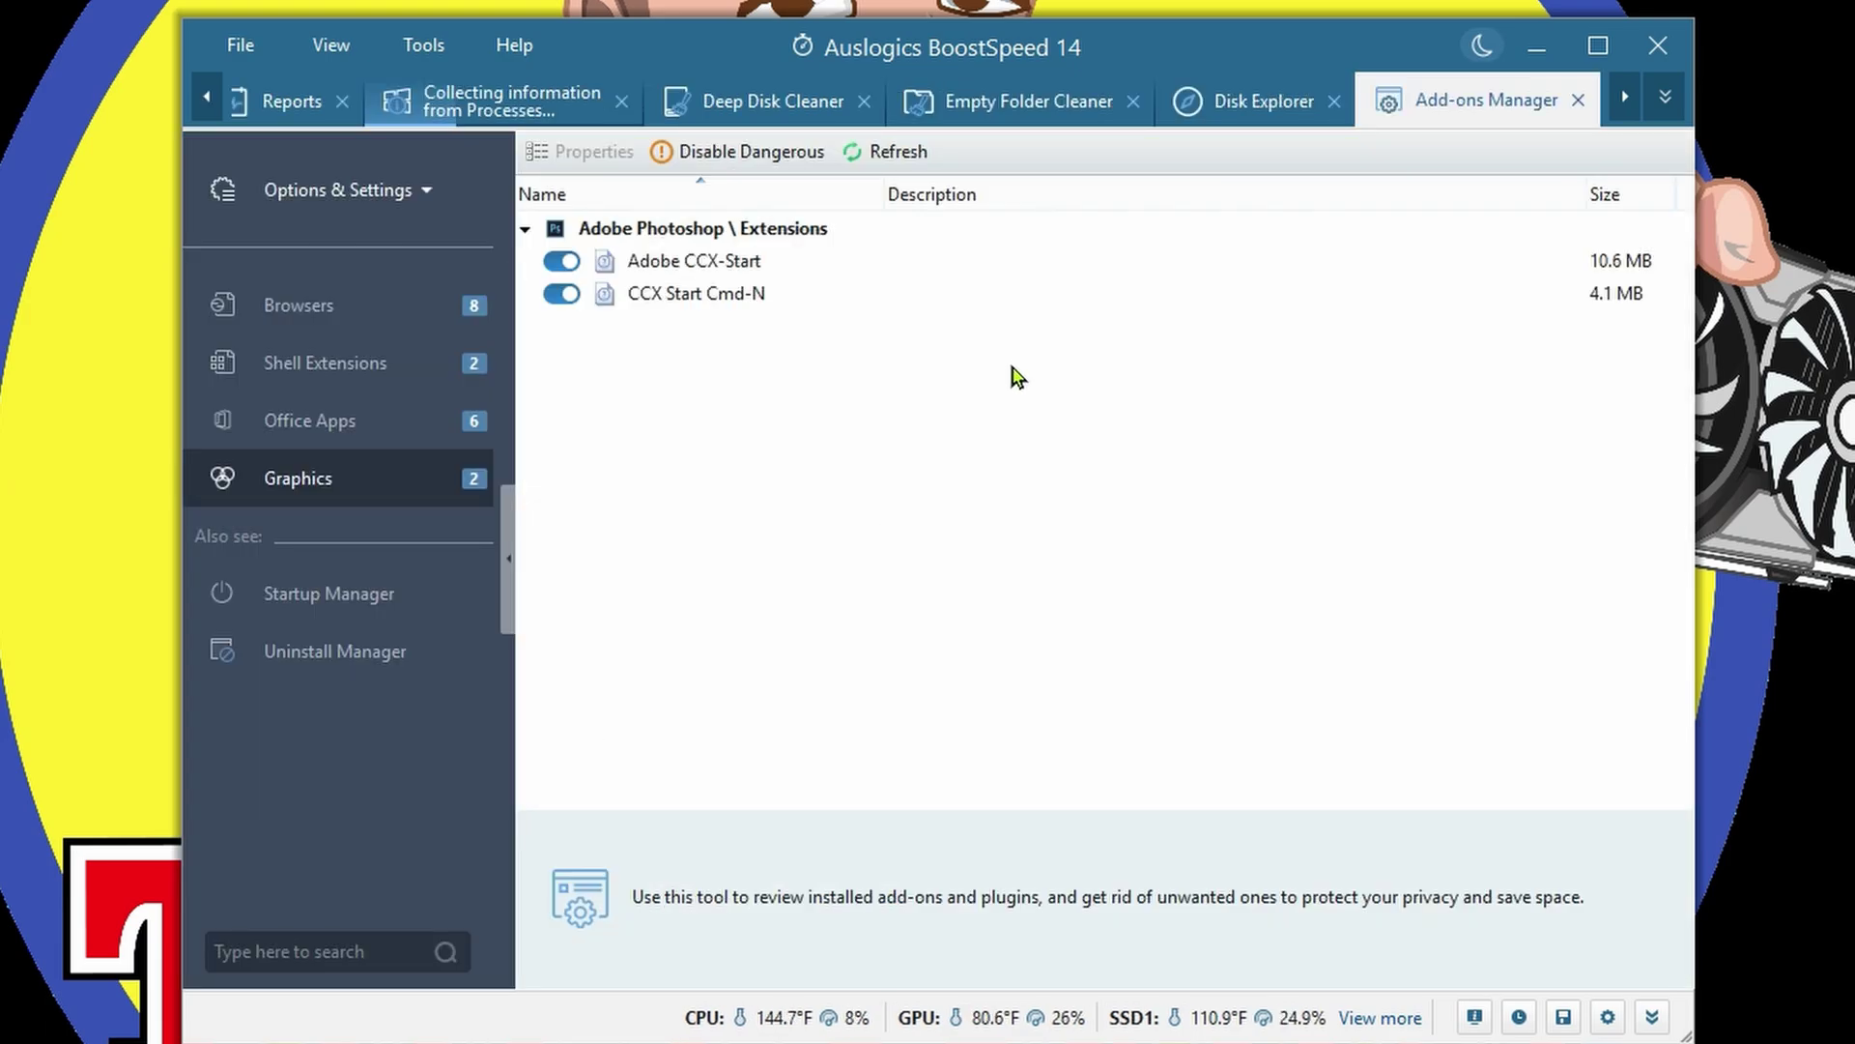
pyautogui.click(298, 302)
pyautogui.click(207, 95)
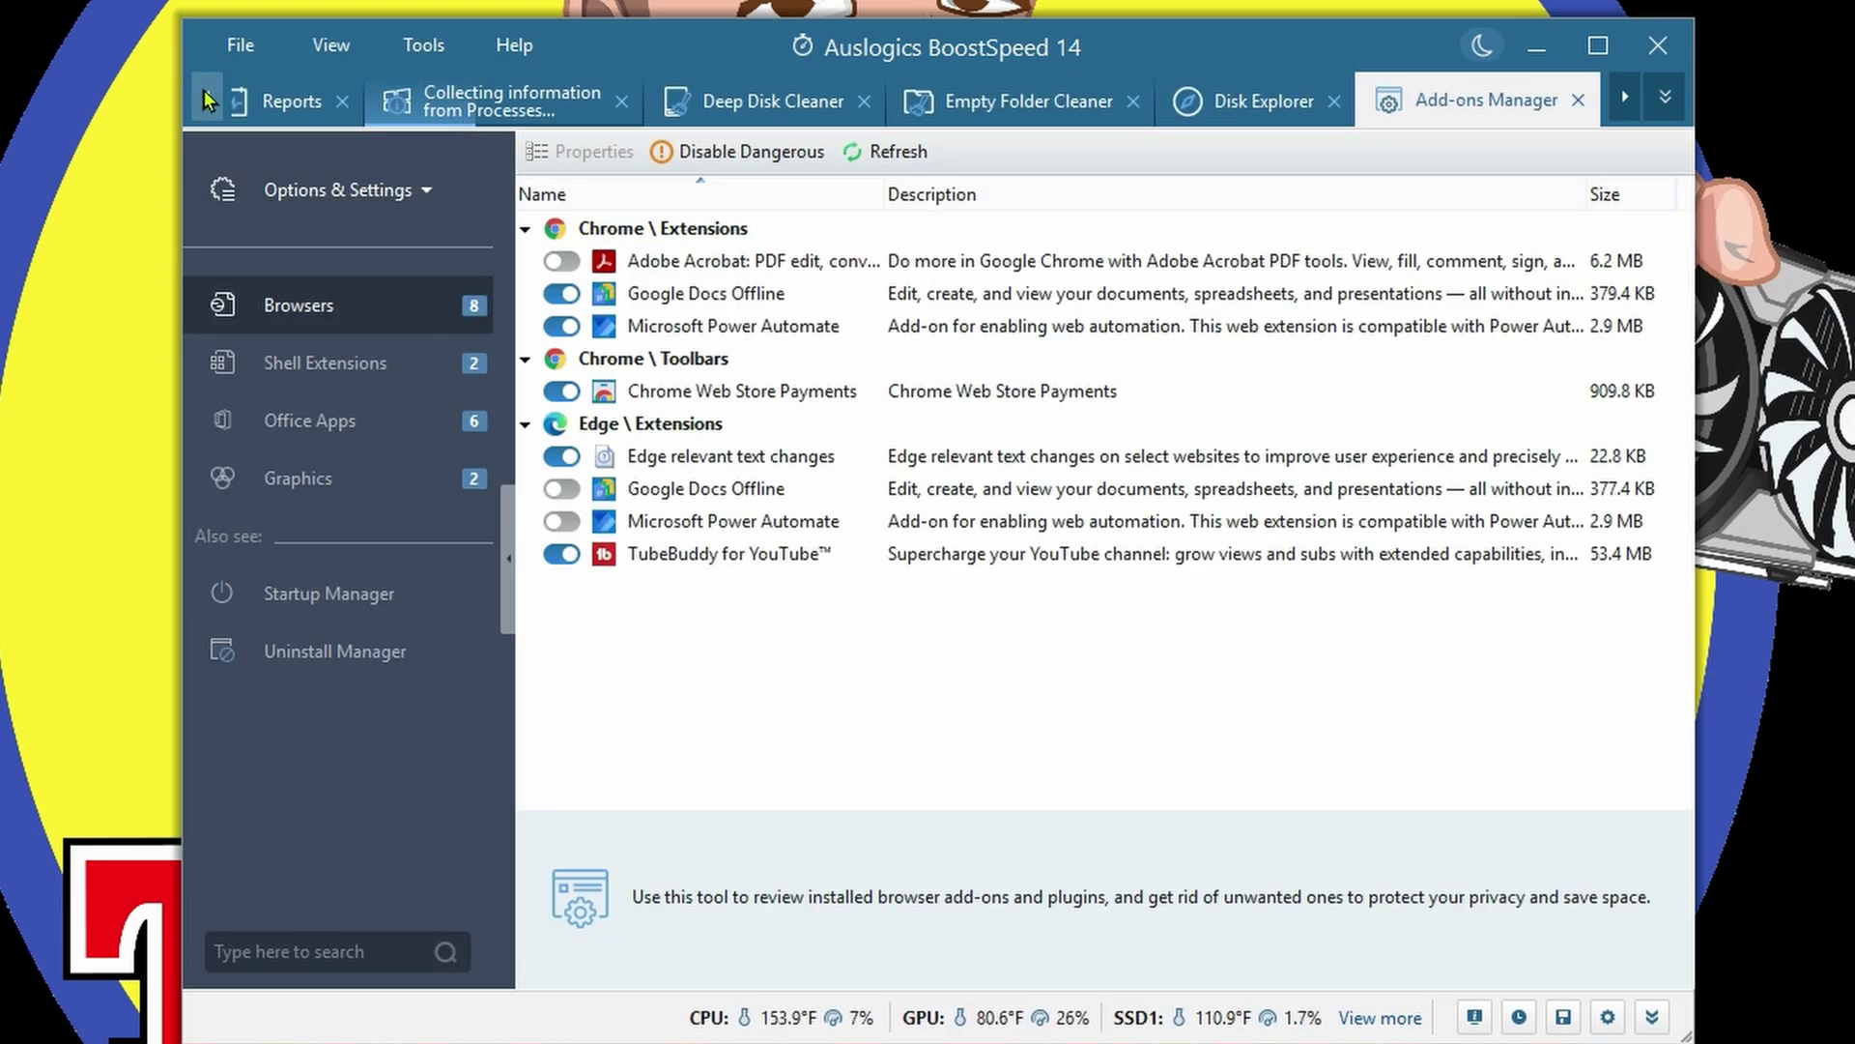
pyautogui.click(348, 101)
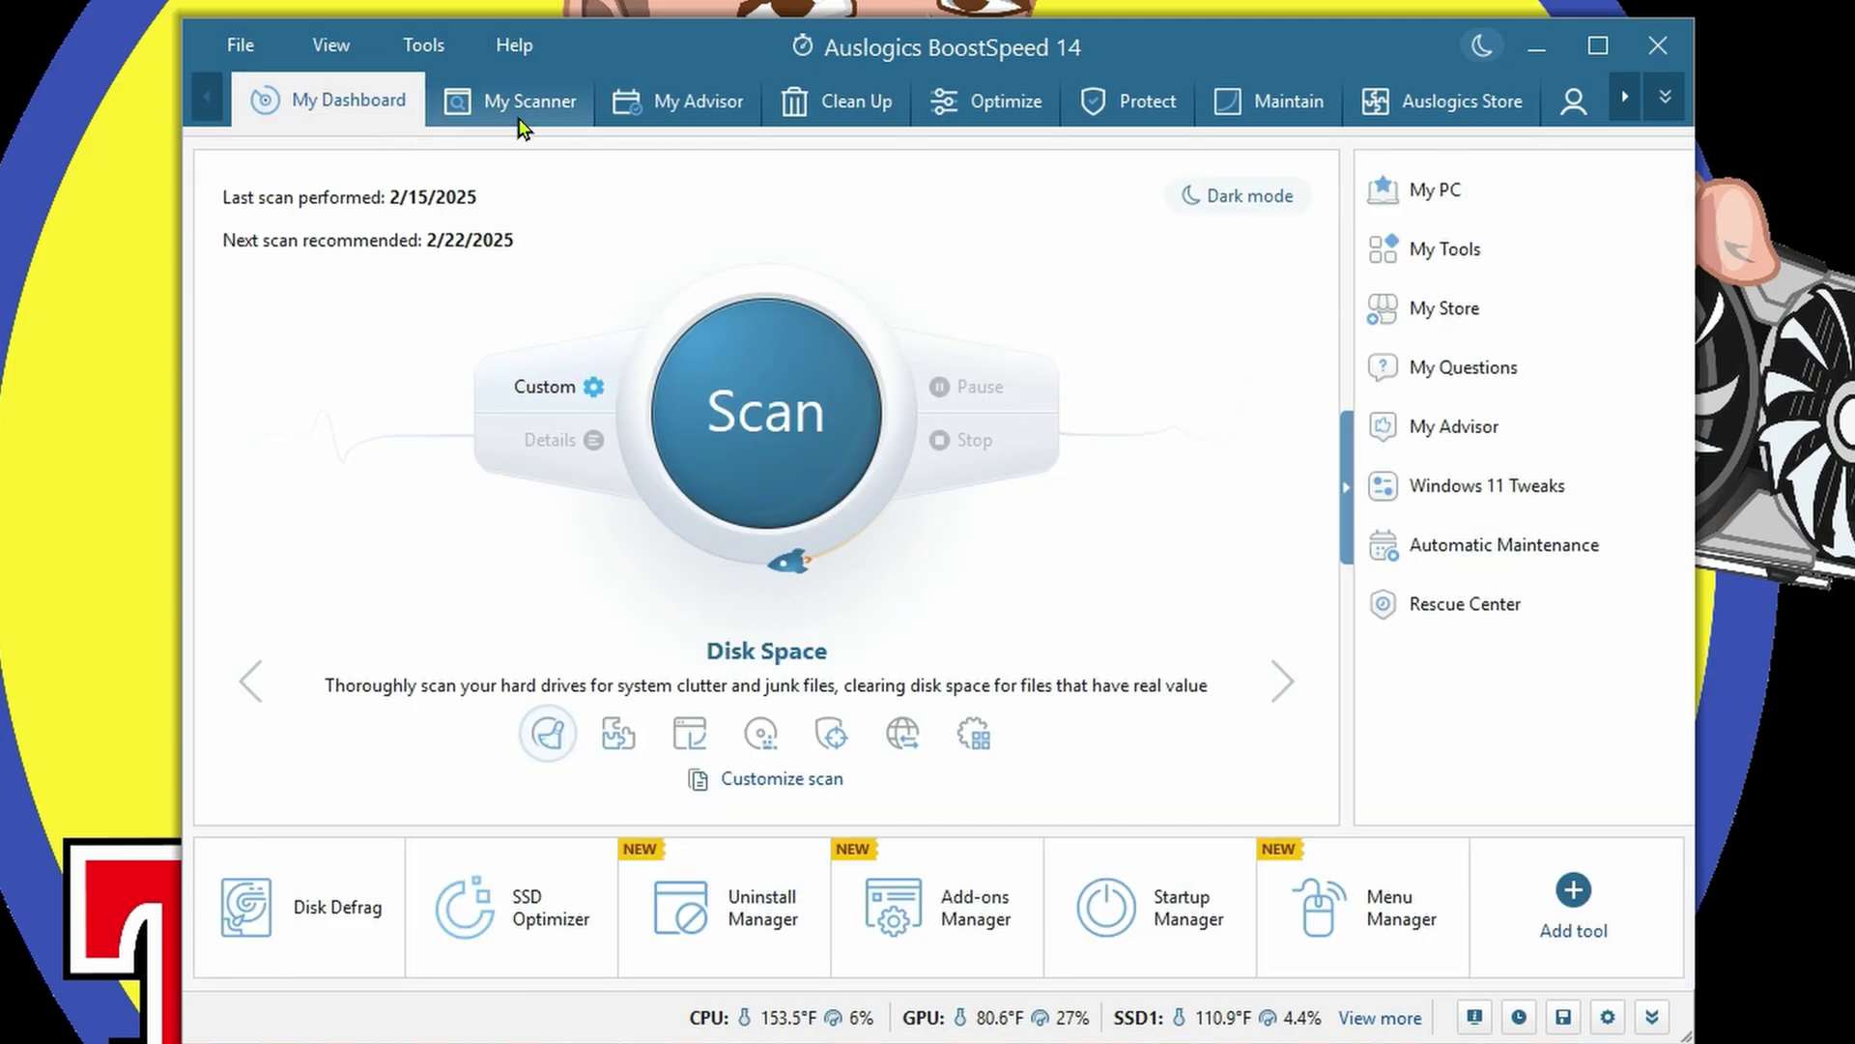
# - Flip through the Optimize, My Scanner, My Advisor, Clean Up and Protect pages again
pyautogui.click(960, 100)
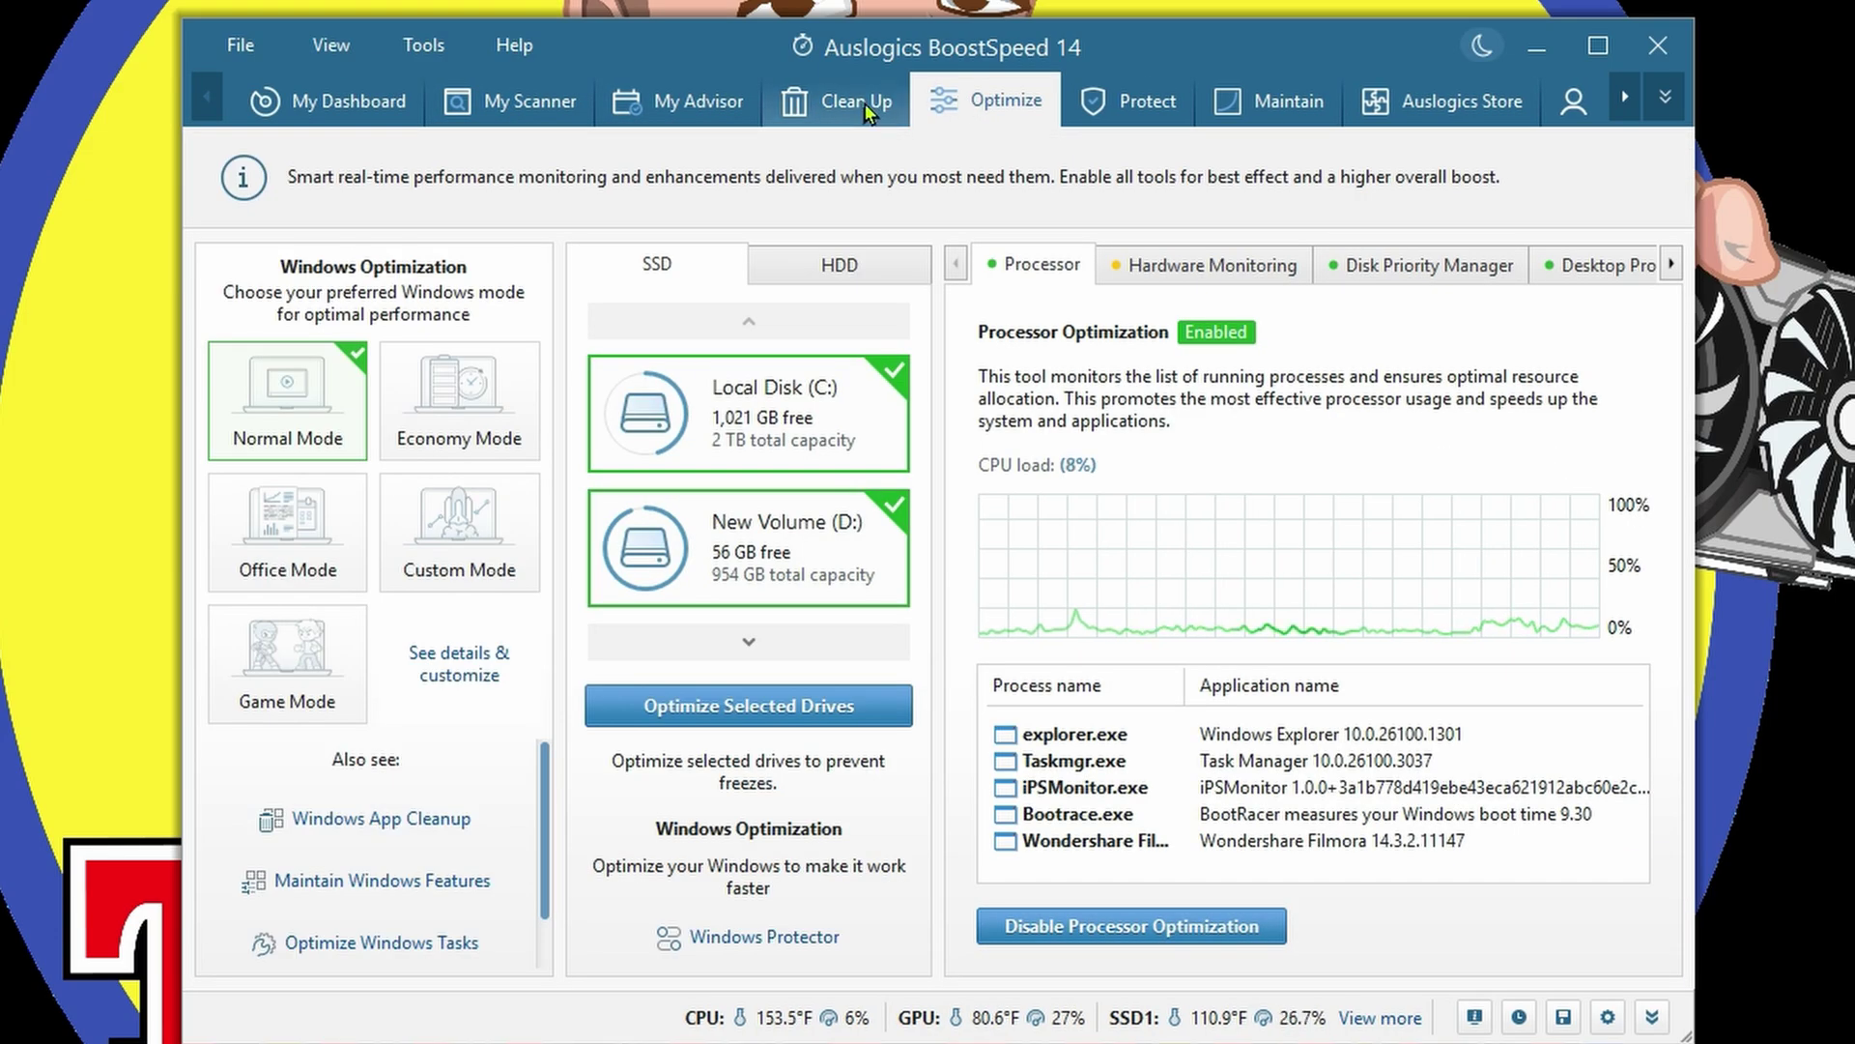
pyautogui.click(530, 101)
pyautogui.click(674, 105)
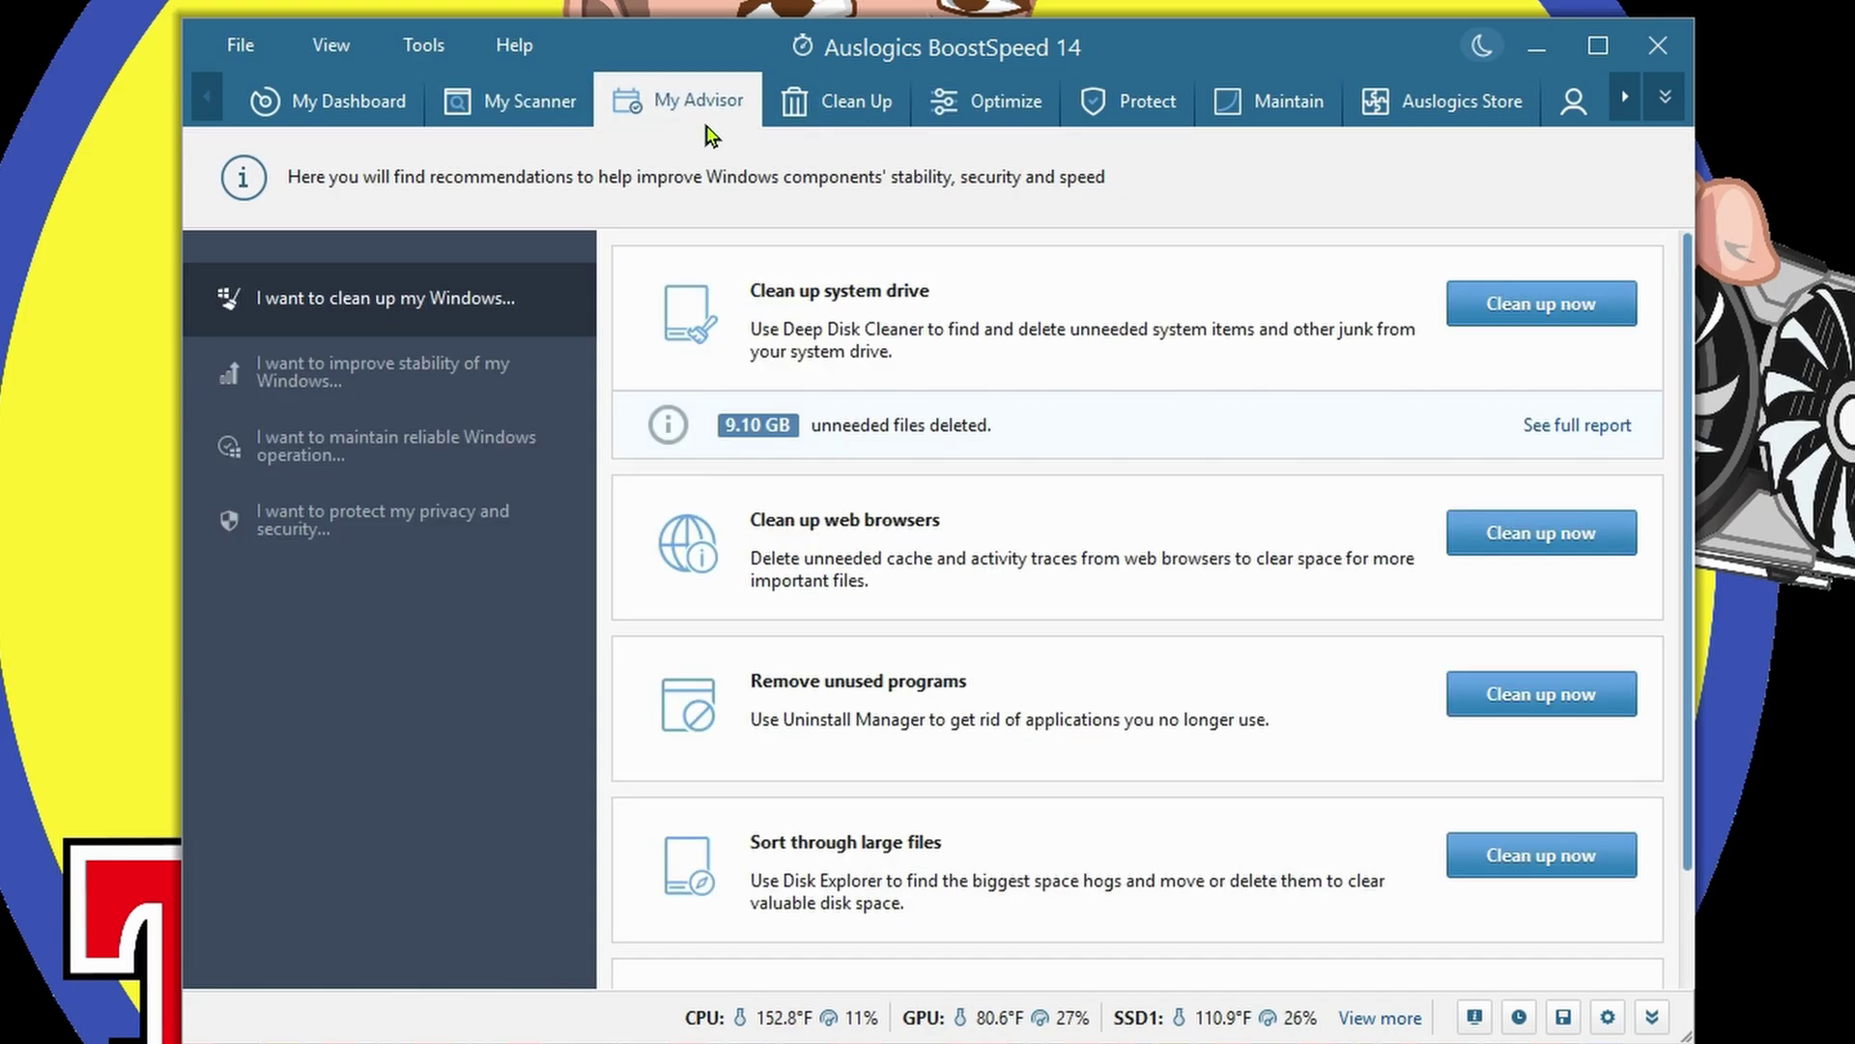
pyautogui.click(833, 105)
pyautogui.click(971, 104)
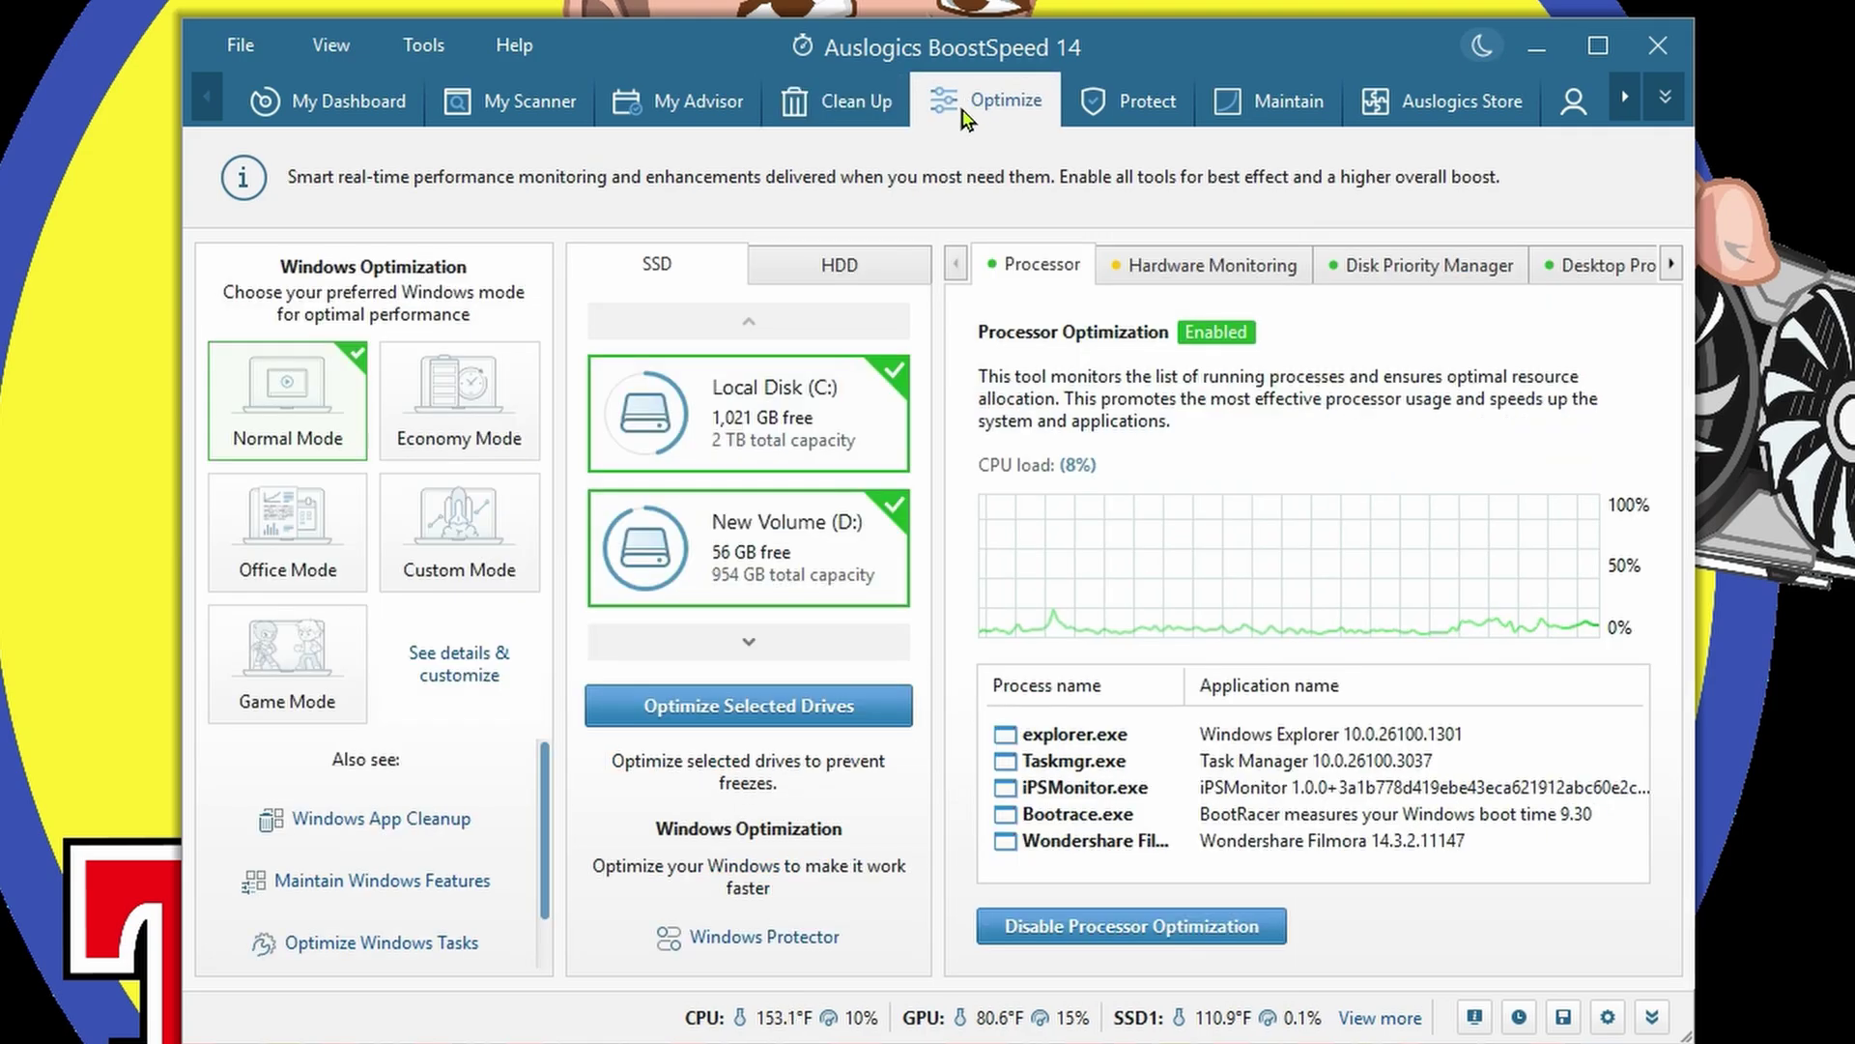
pyautogui.click(1064, 120)
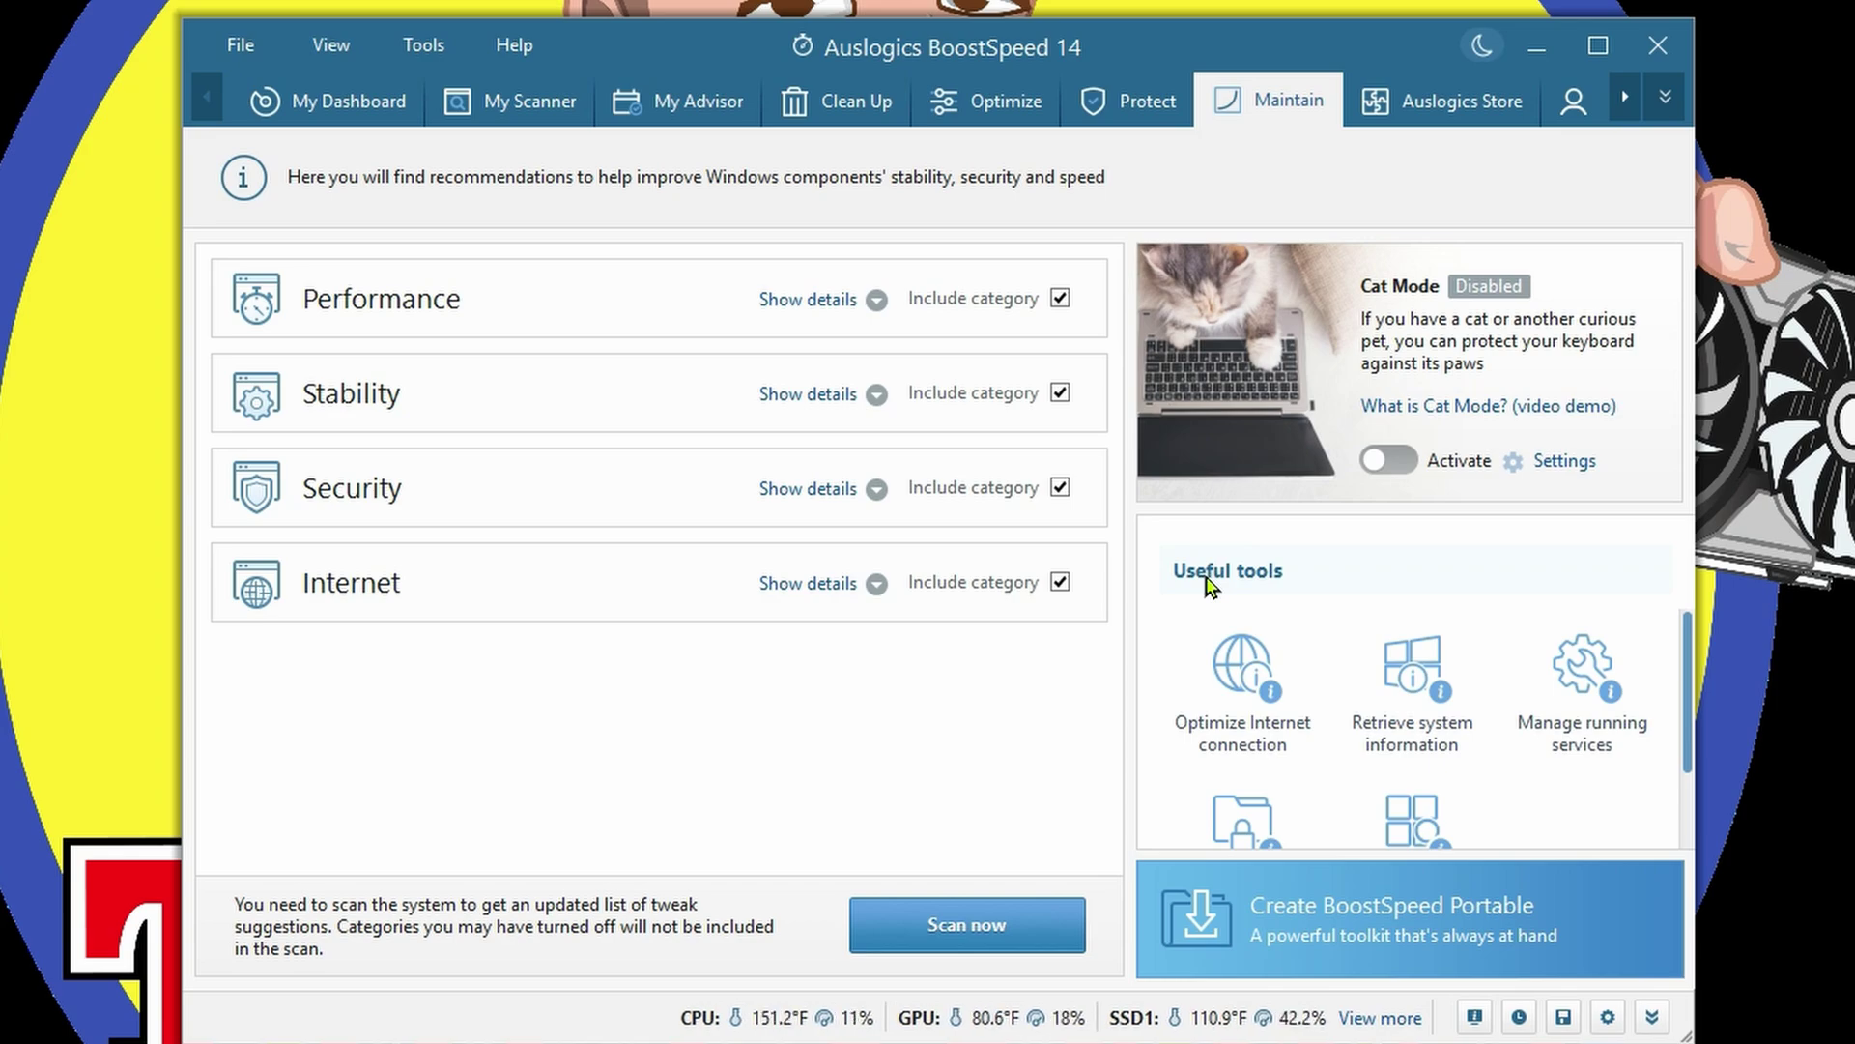
# - Browse the Auslogics Store's discounted add-on offers, then return to My Dashboard
pyautogui.click(1447, 118)
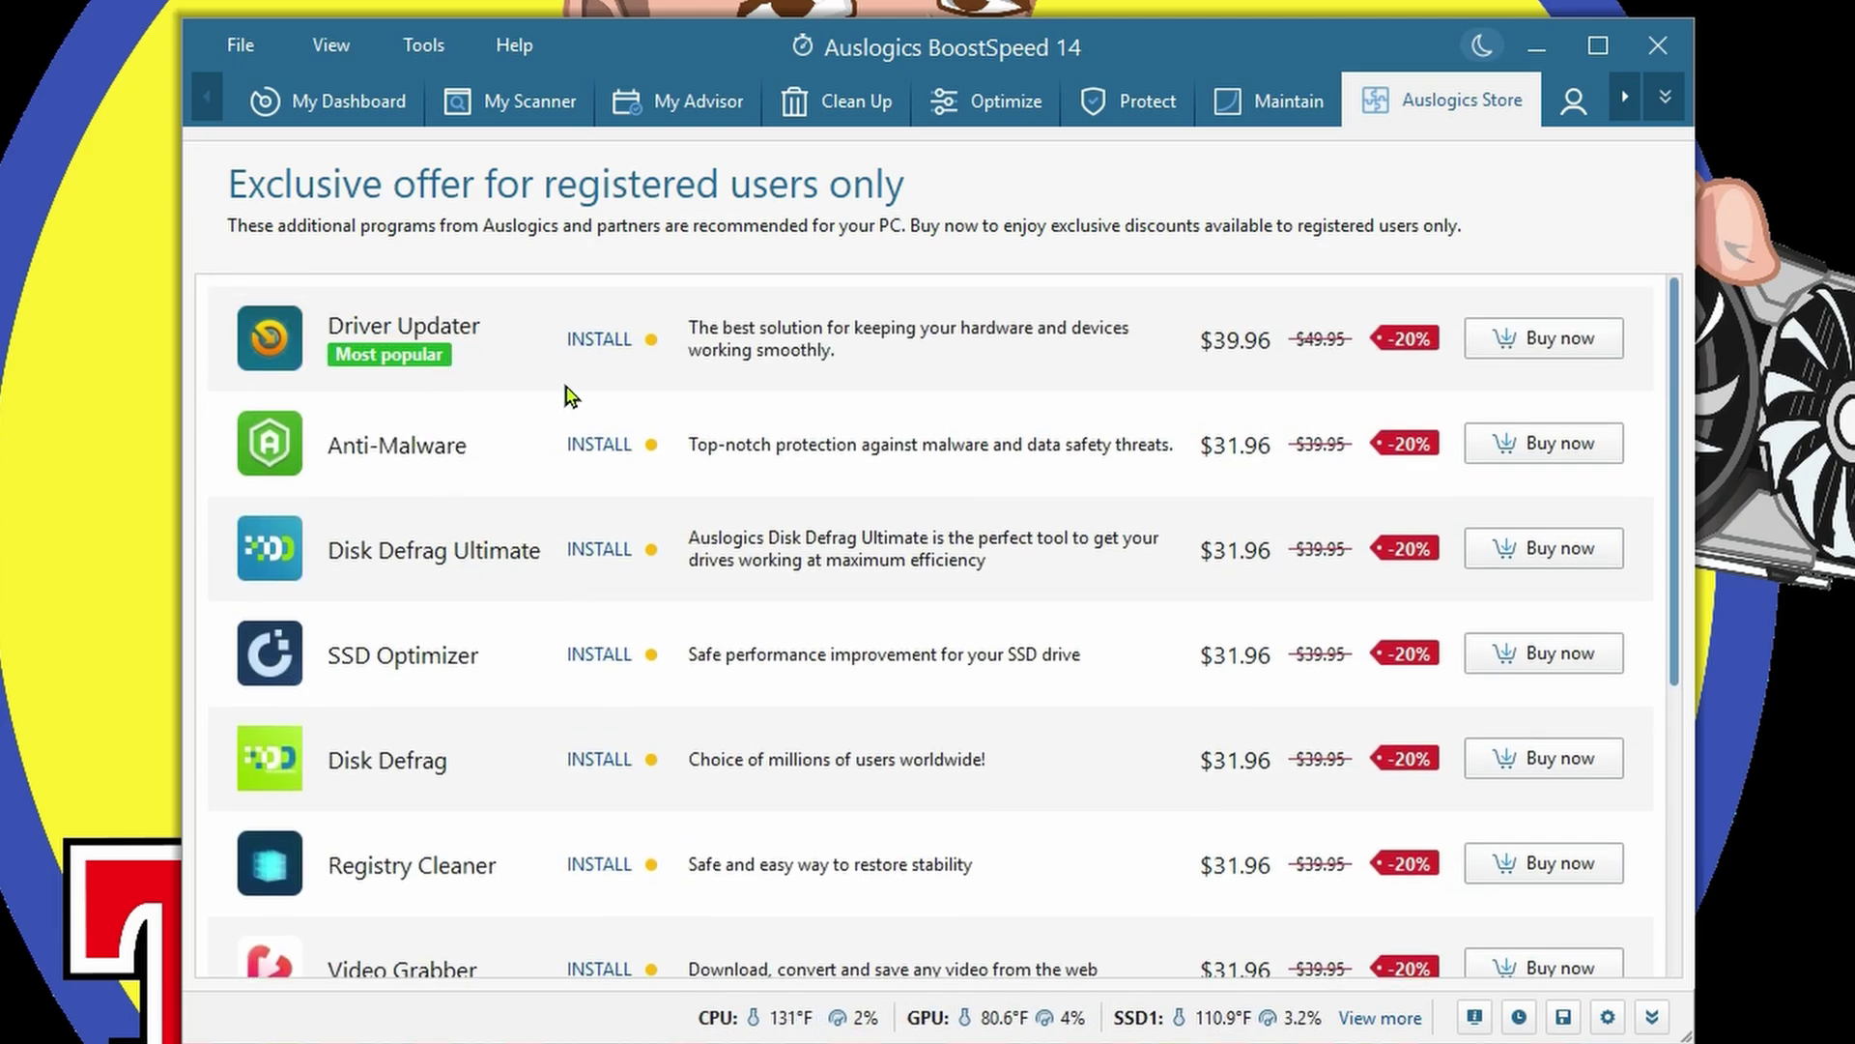
pyautogui.scroll(-5, 580, 382)
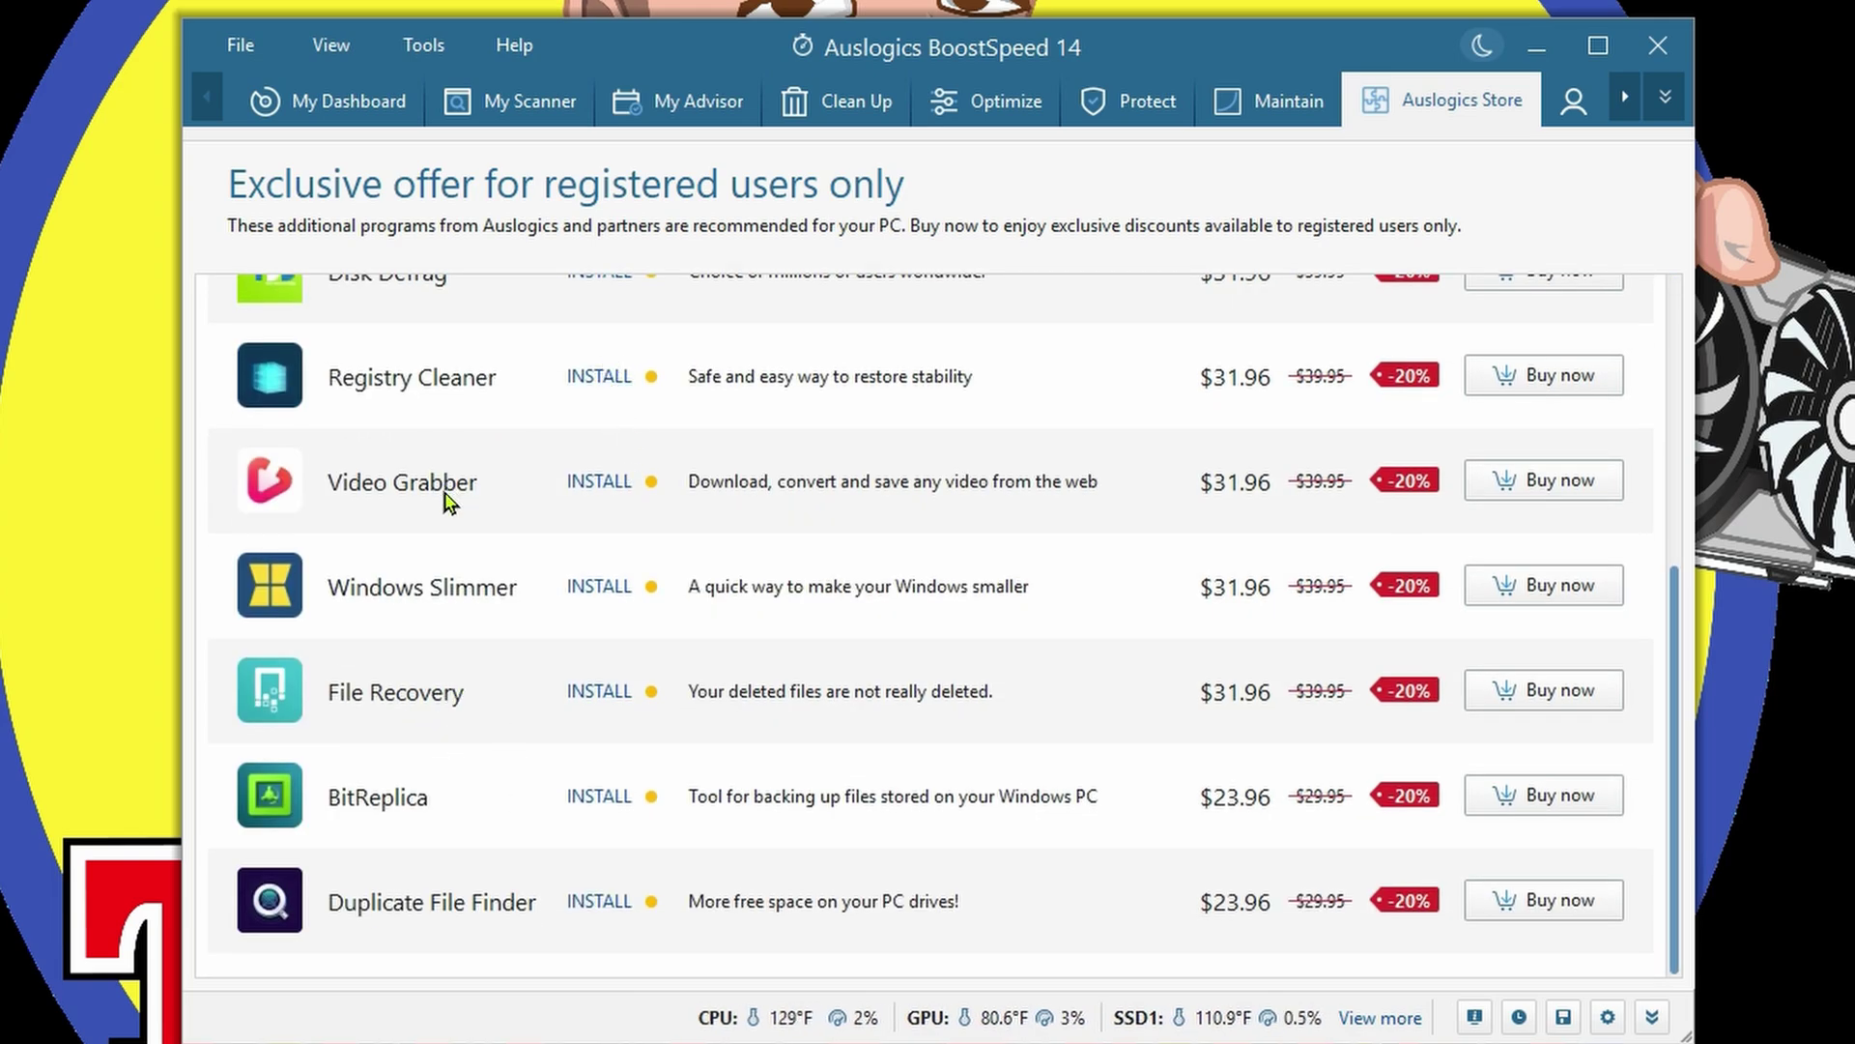
pyautogui.scroll(5, 468, 513)
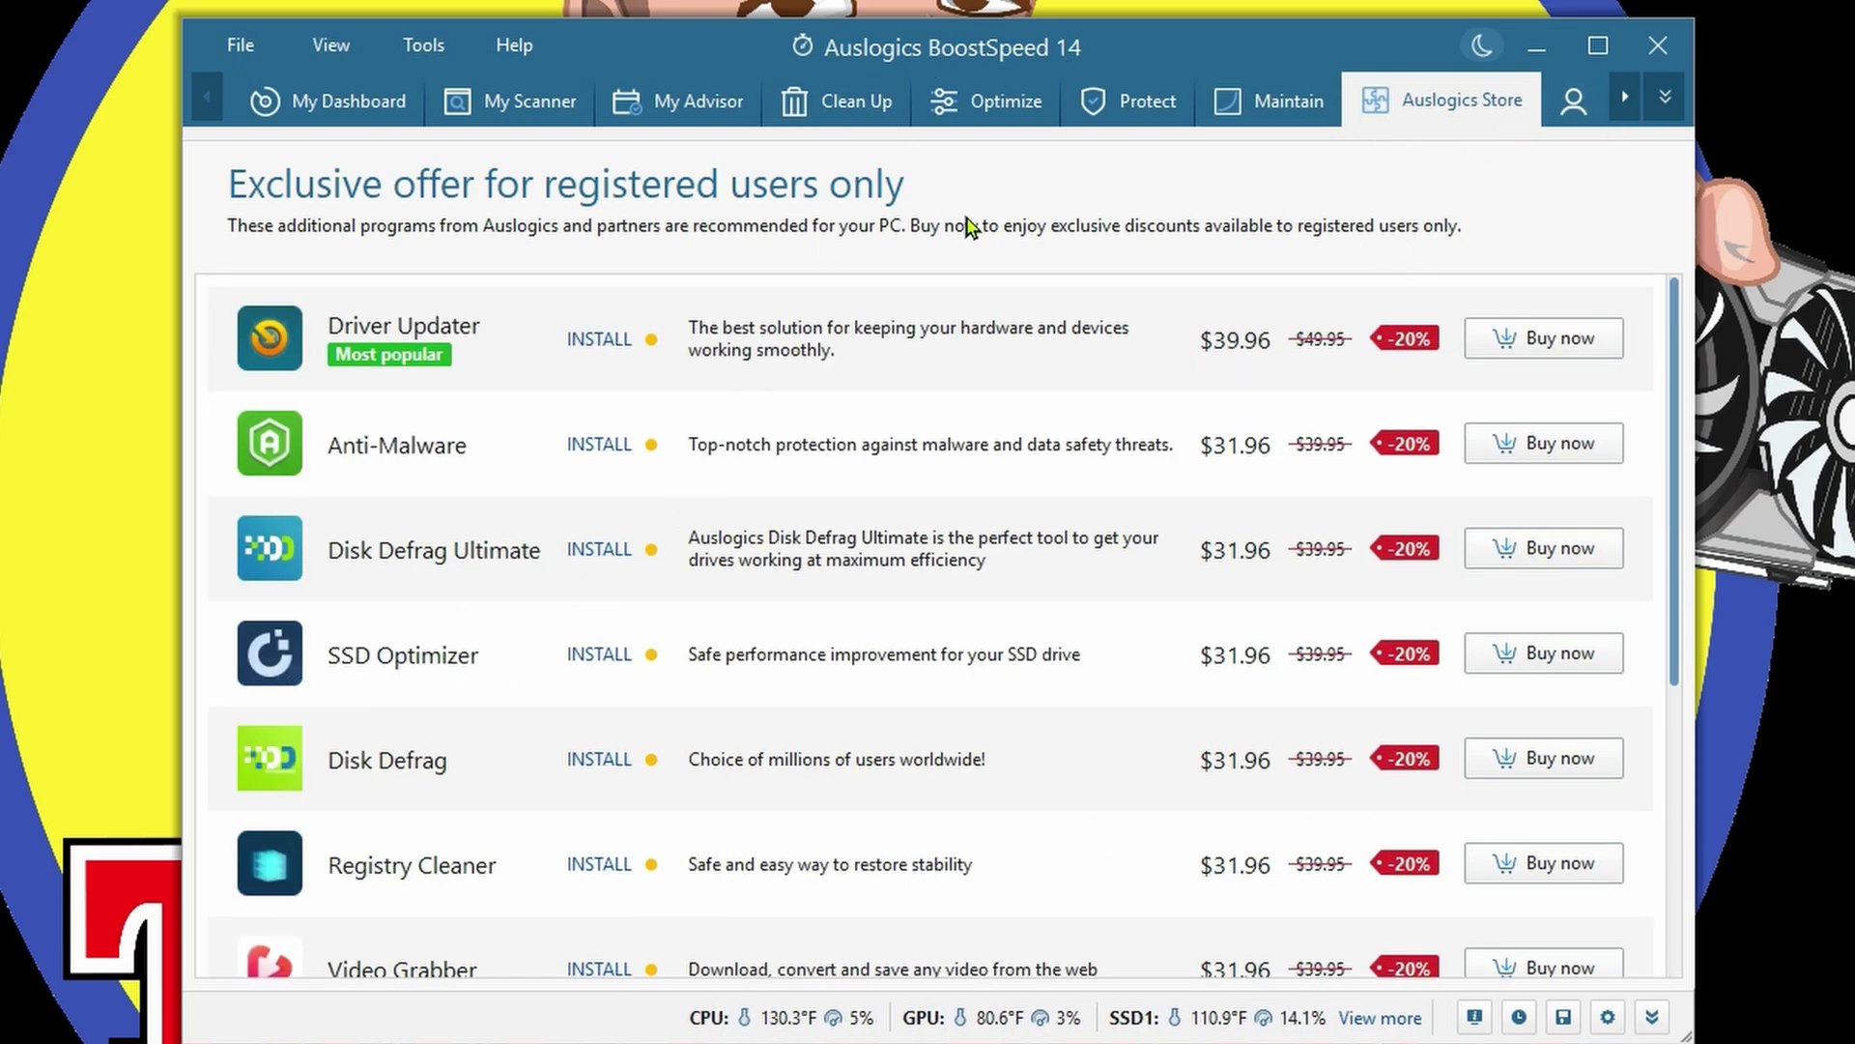
pyautogui.click(308, 107)
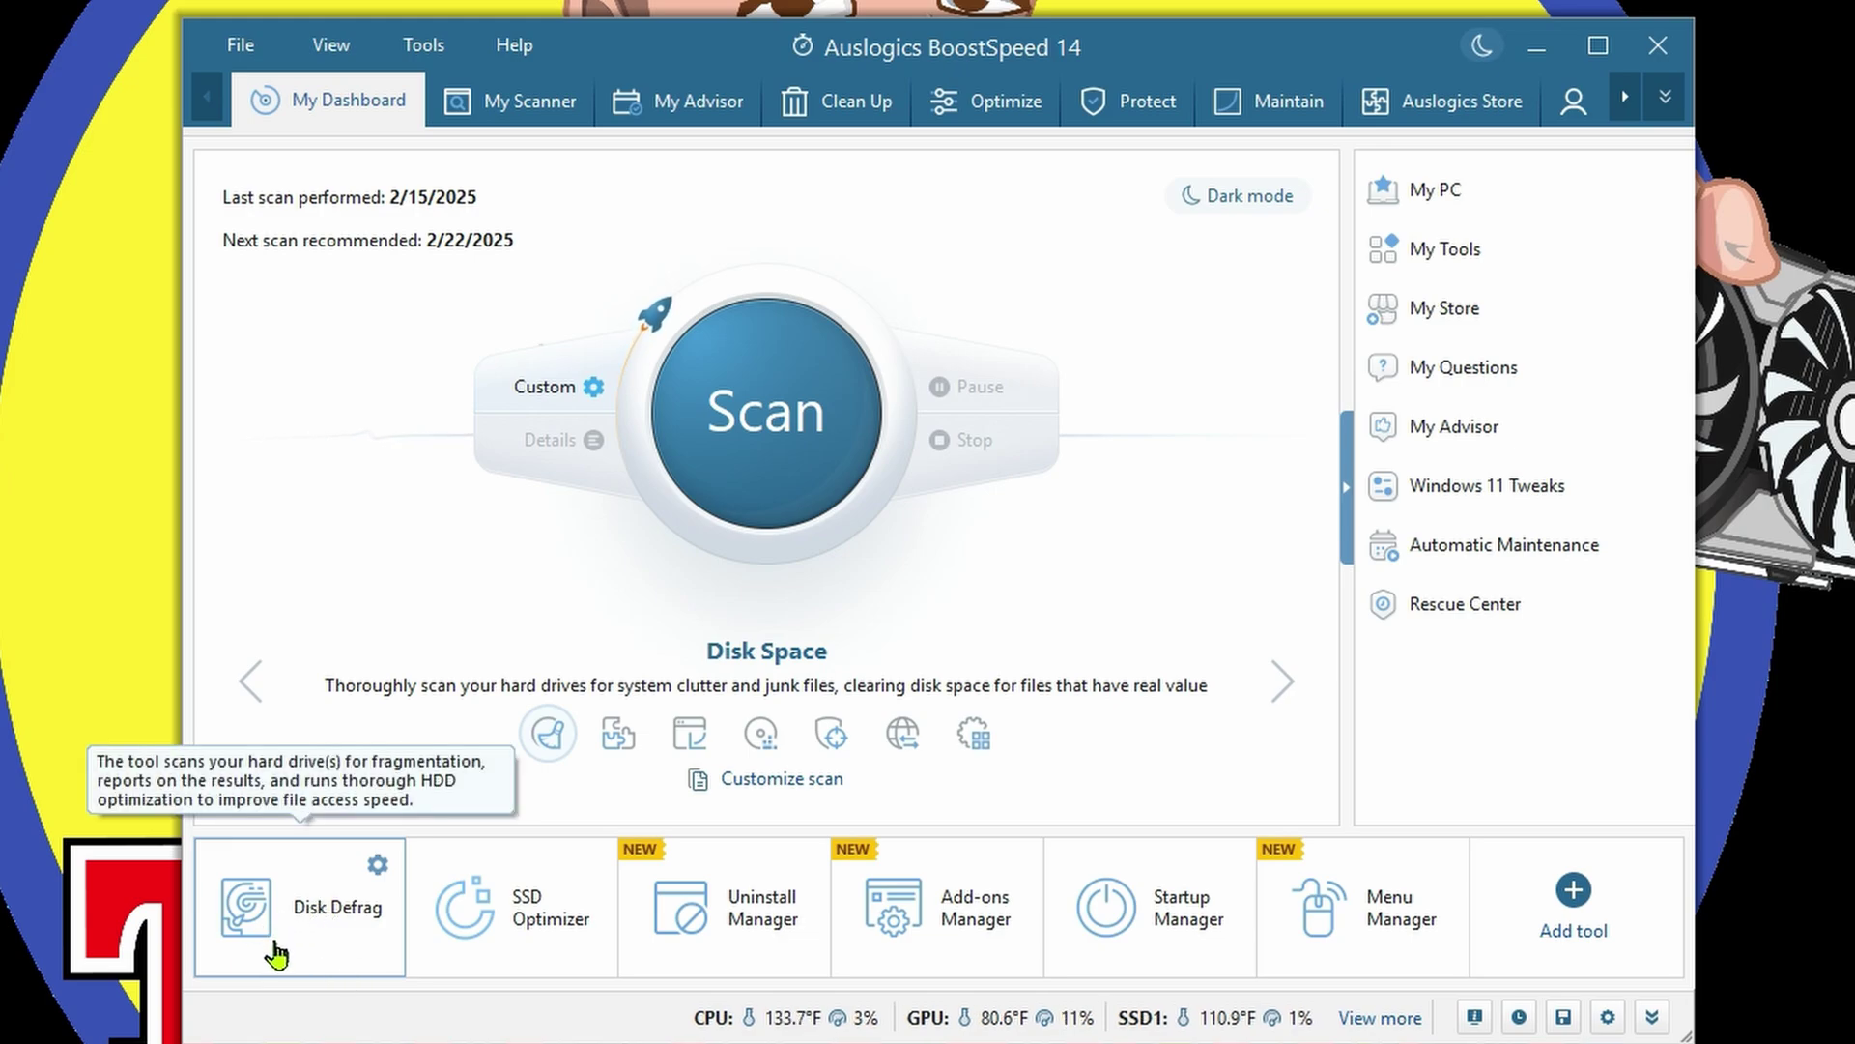
# - Run SSD Optimizer on drives C:, D: and E:, answering the Disk D: low free-space prompt
pyautogui.click(473, 950)
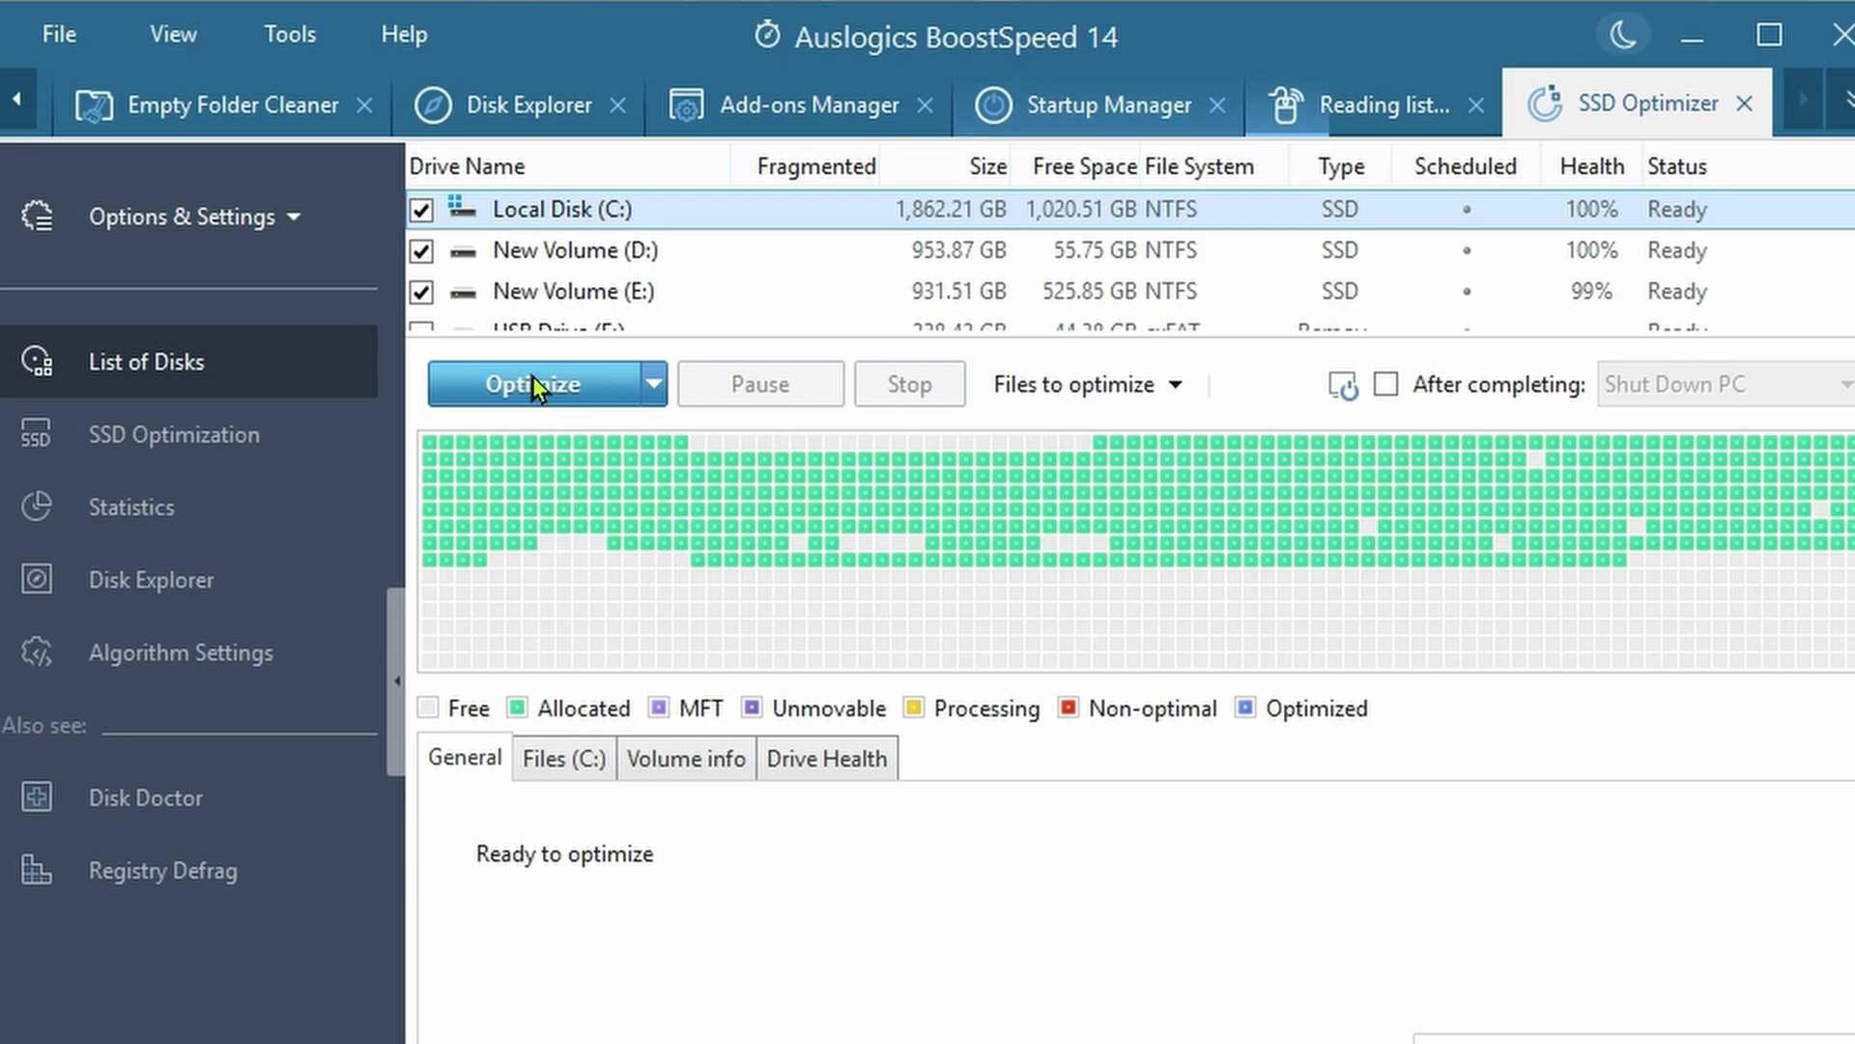
pyautogui.click(534, 382)
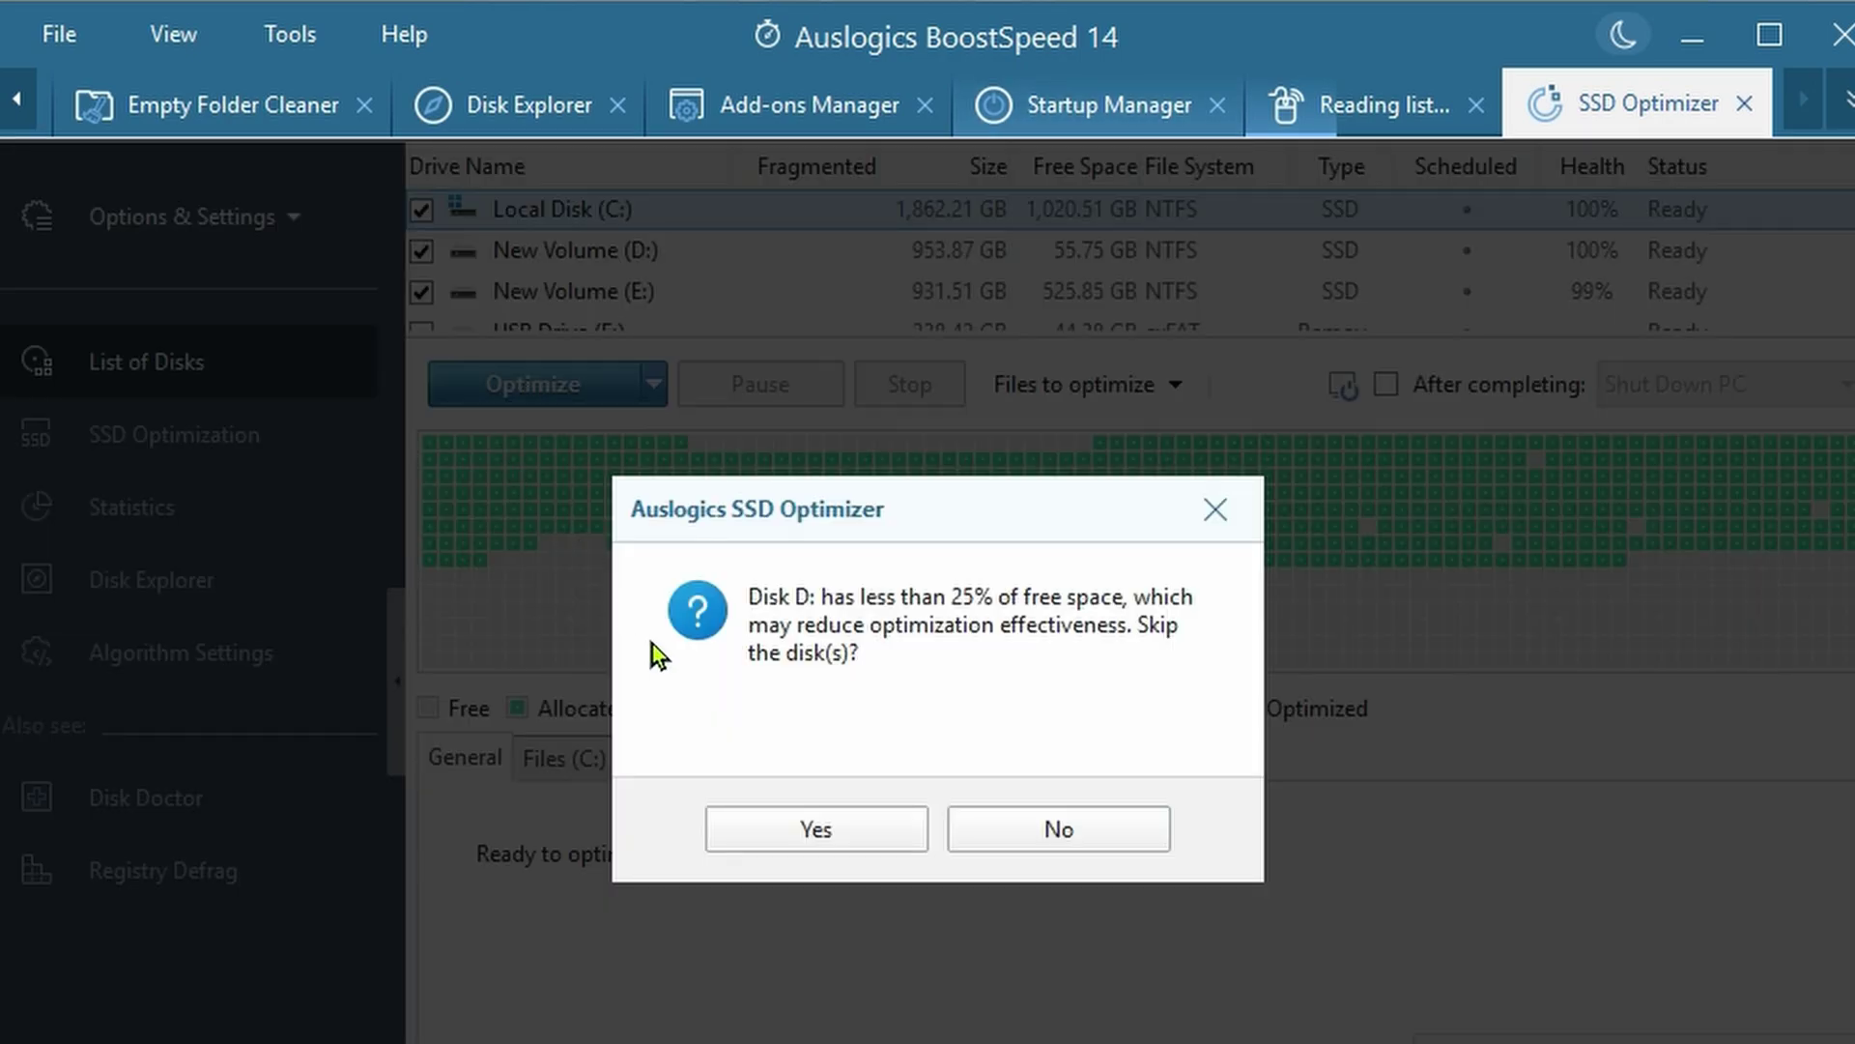
pyautogui.click(831, 838)
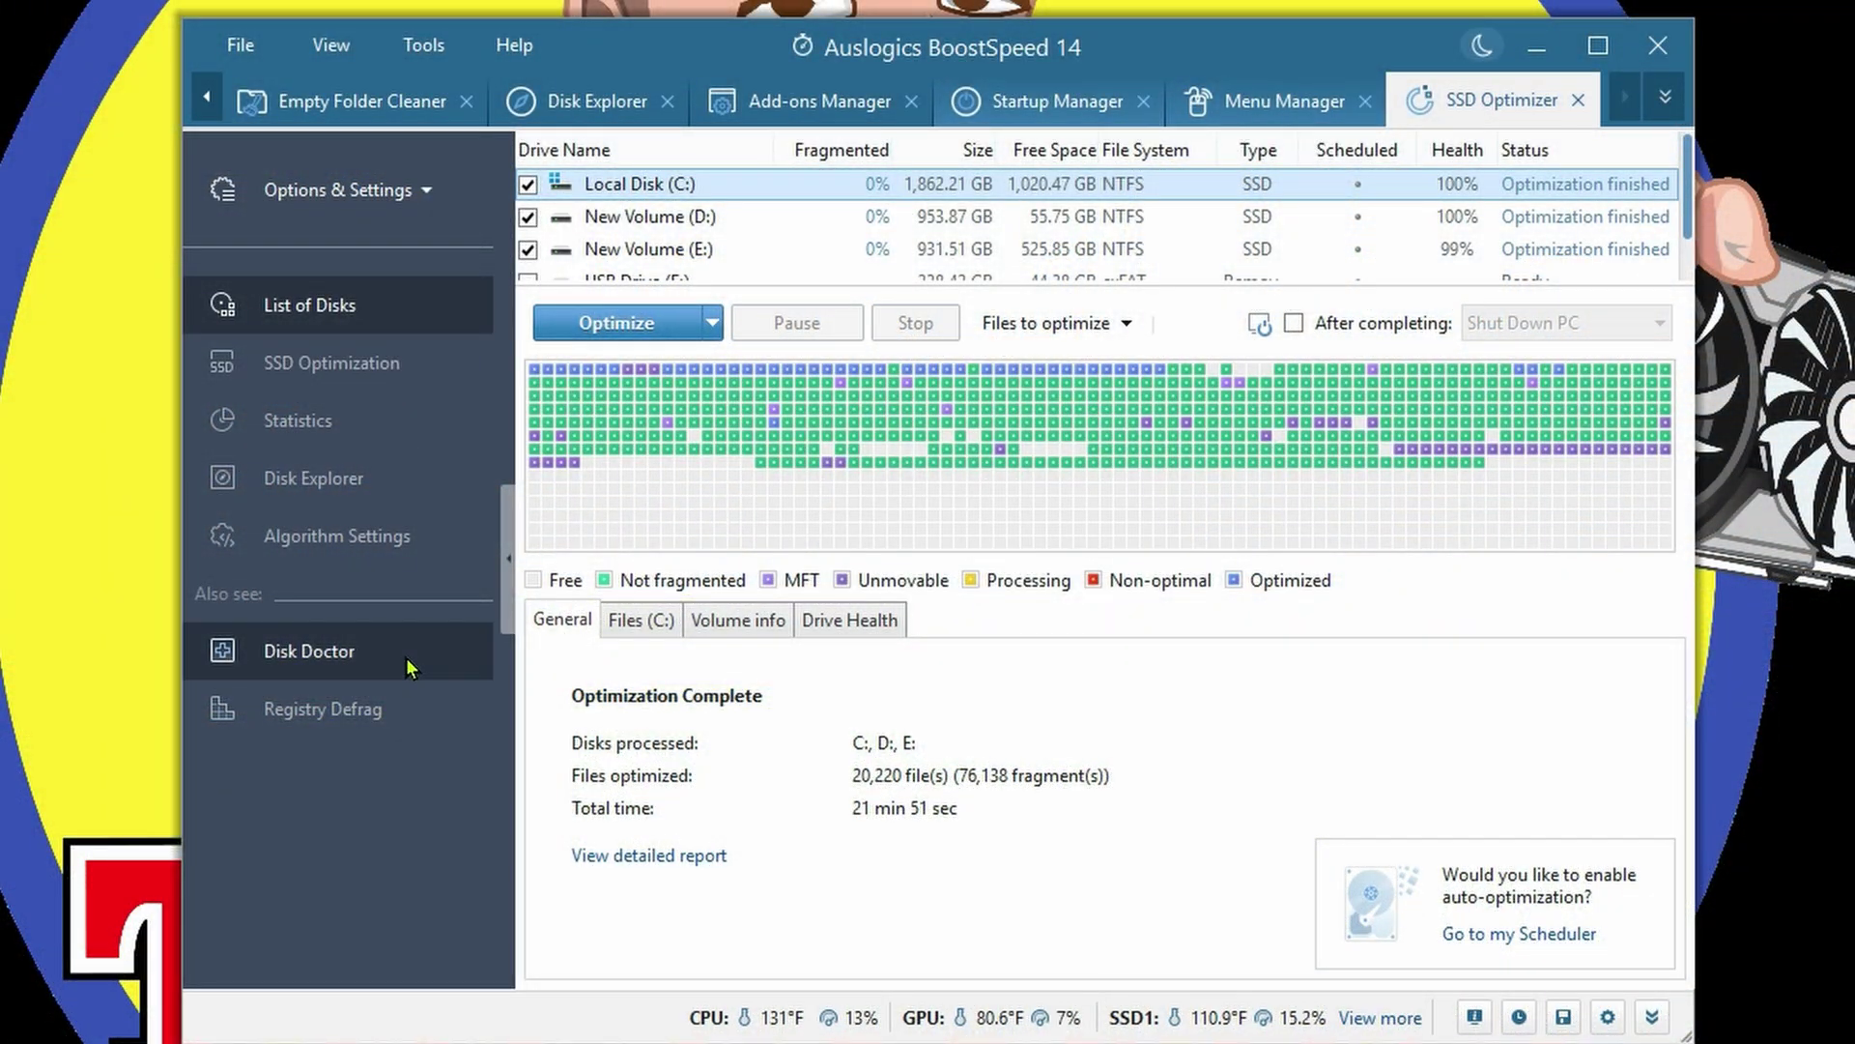
# - Scan only drive C: with Disk Doctor, excluding D:, F:, G: and L:, then view its S.M.A.R.T. health
pyautogui.click(417, 671)
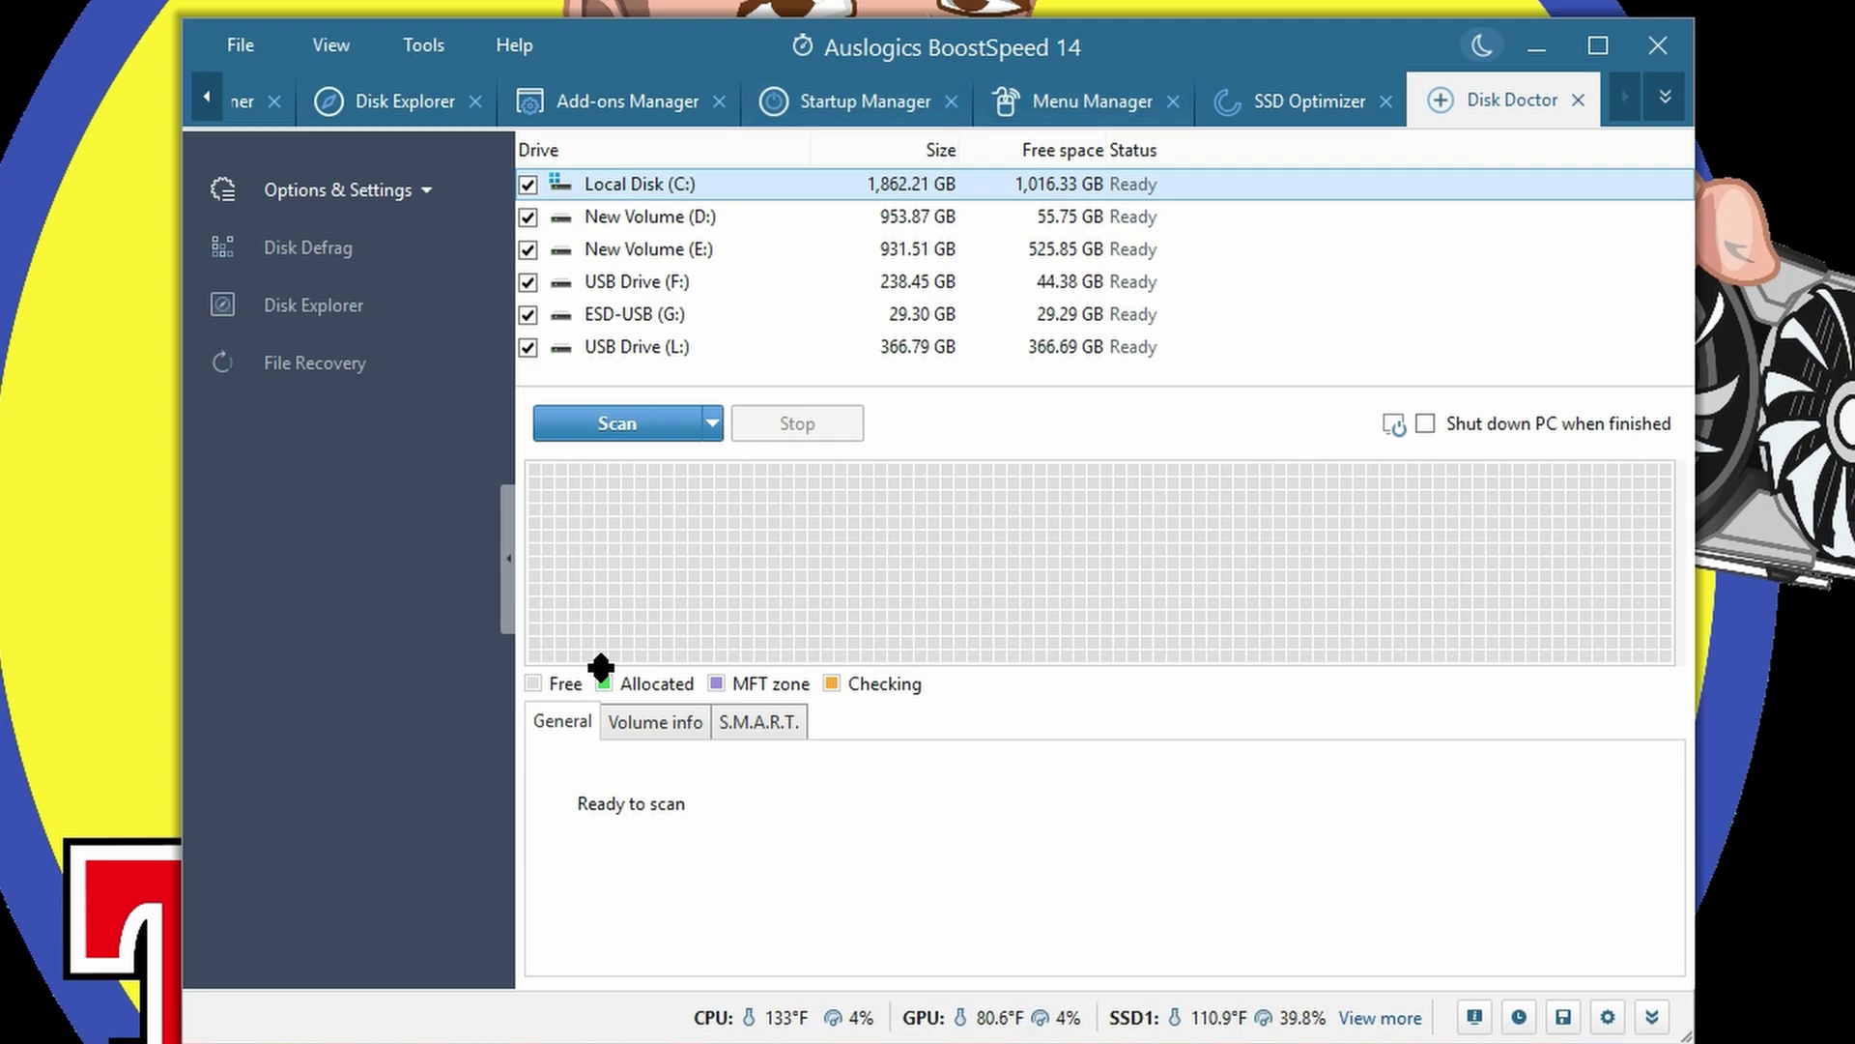
pyautogui.click(528, 217)
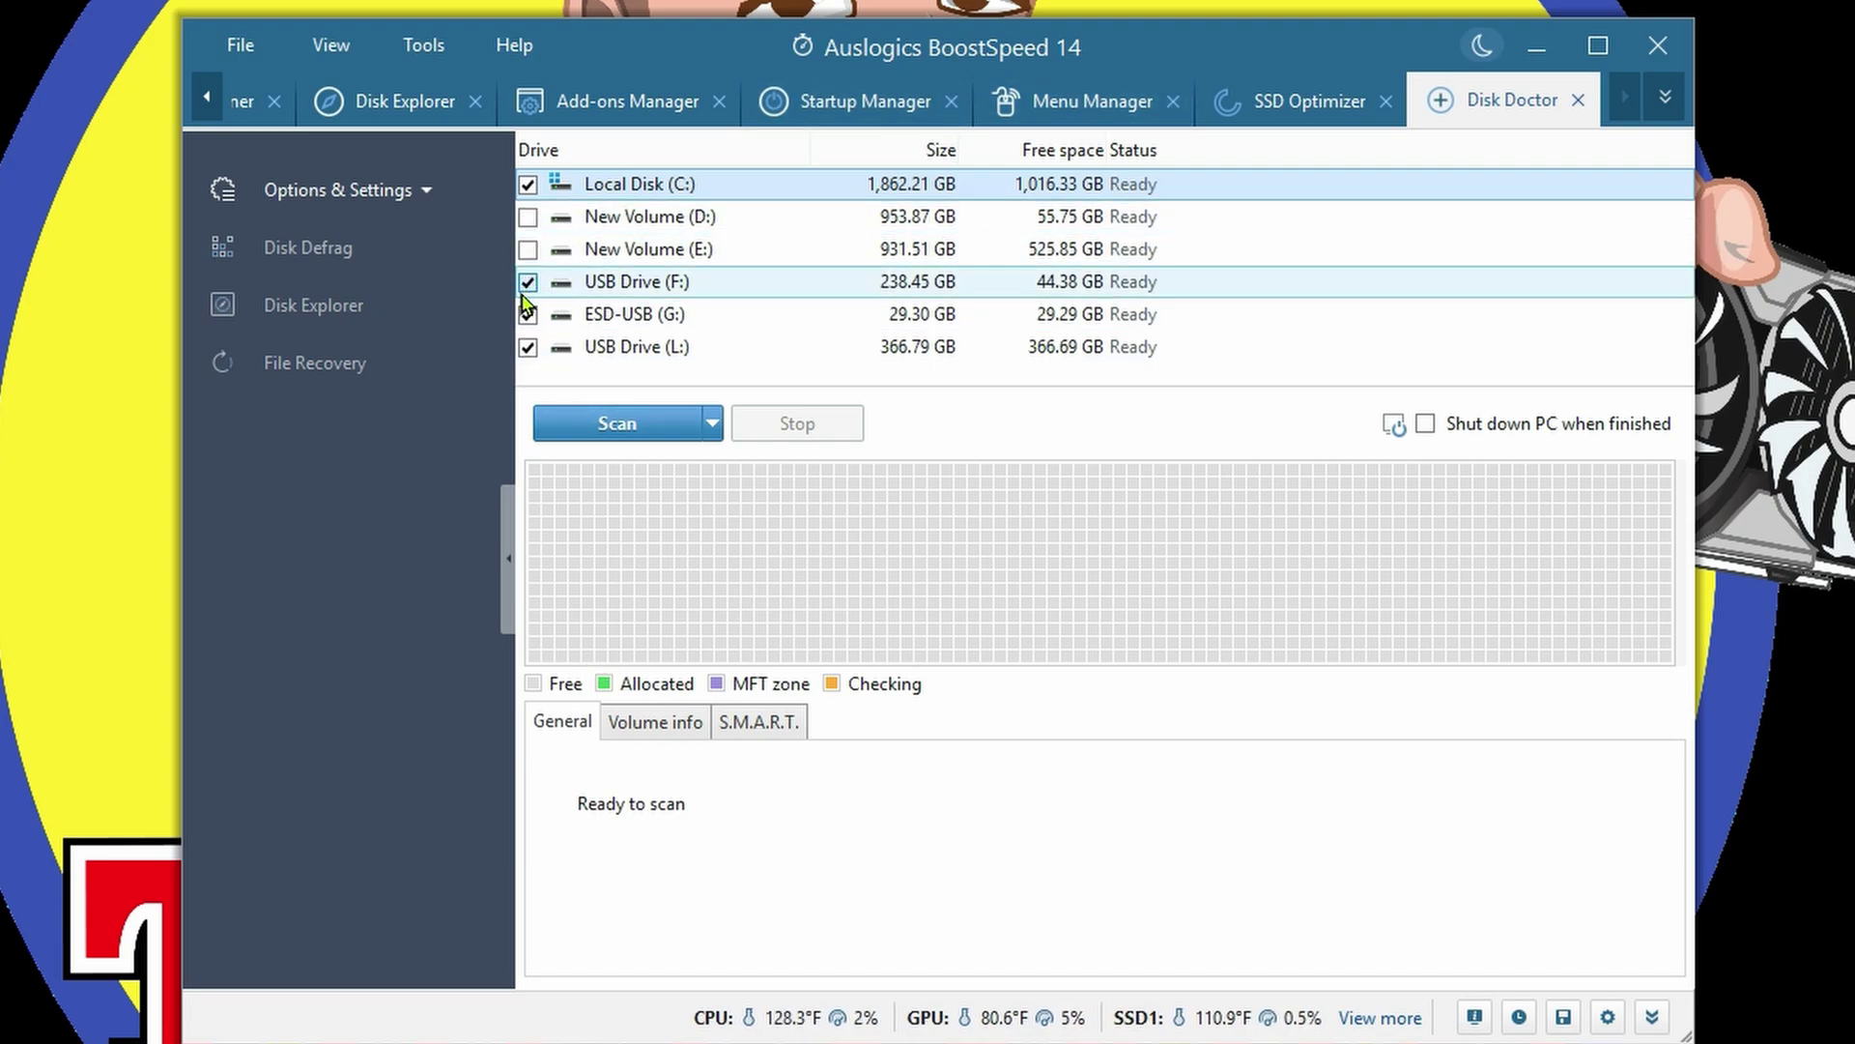
pyautogui.click(528, 281)
pyautogui.click(527, 314)
pyautogui.click(527, 346)
pyautogui.click(609, 423)
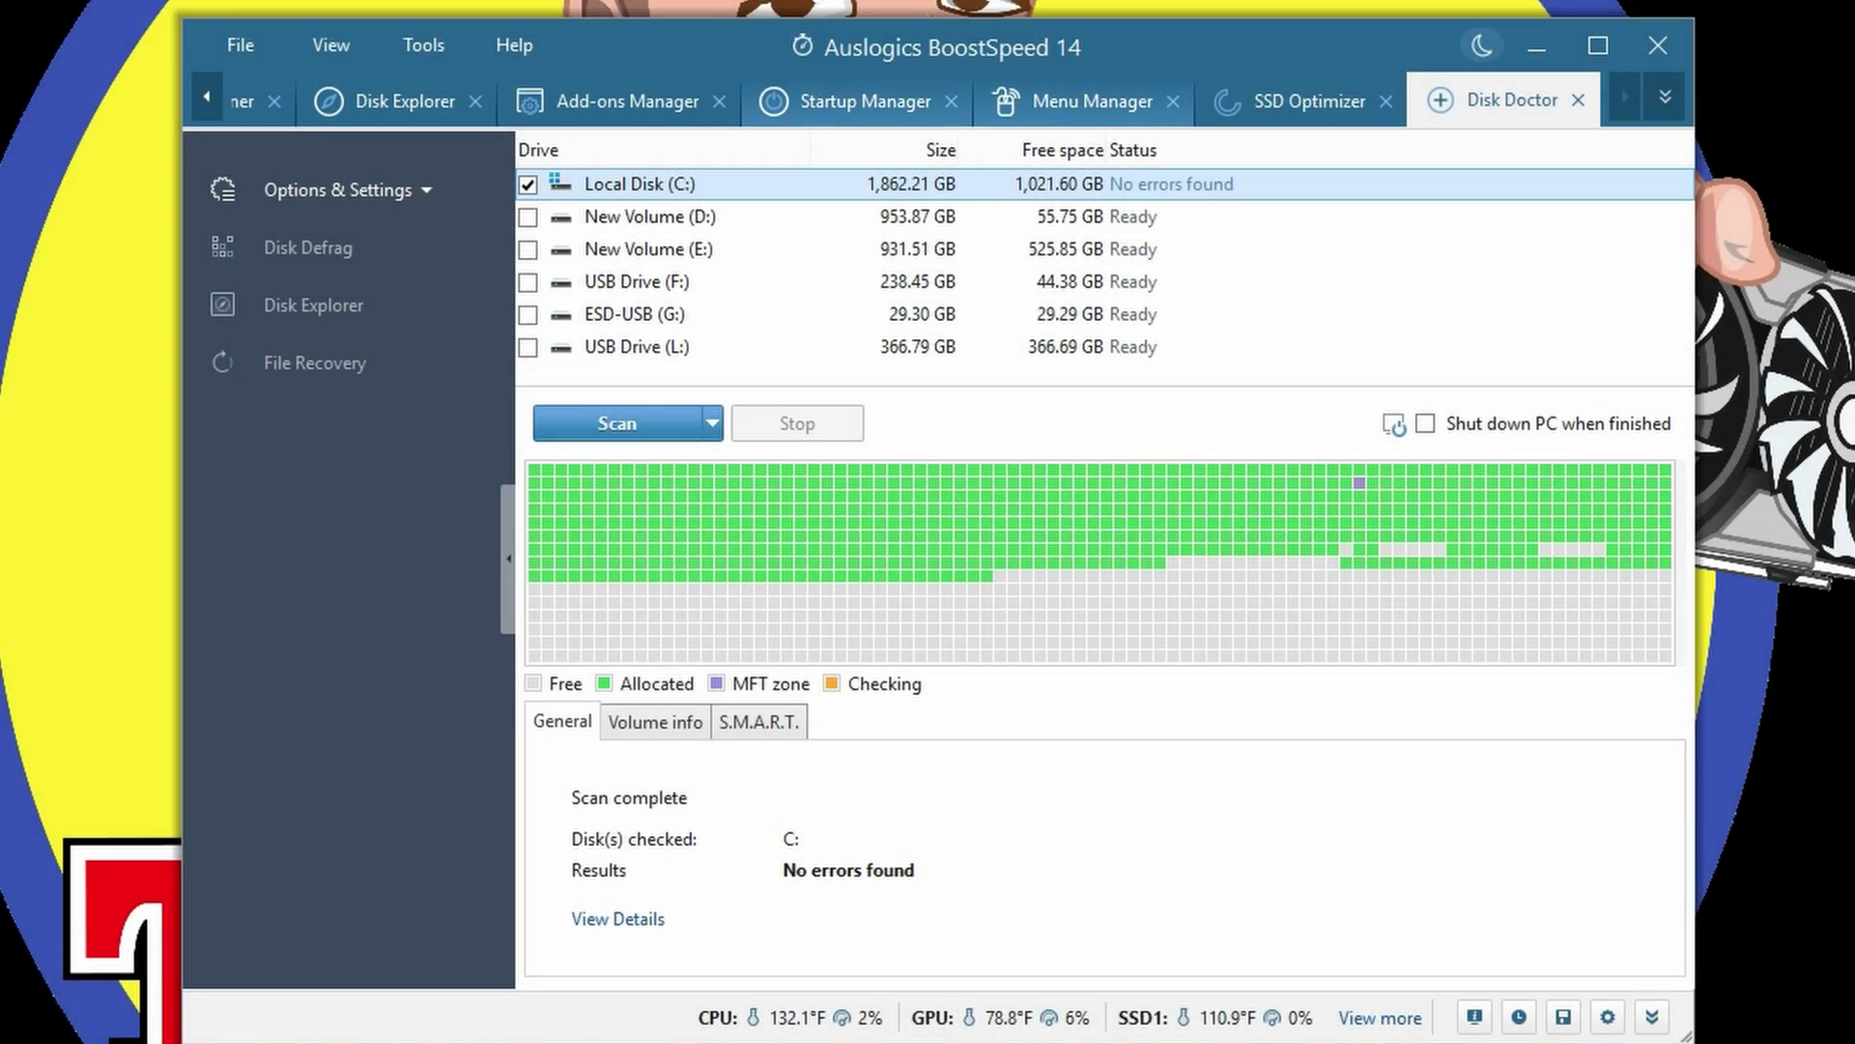
pyautogui.click(744, 726)
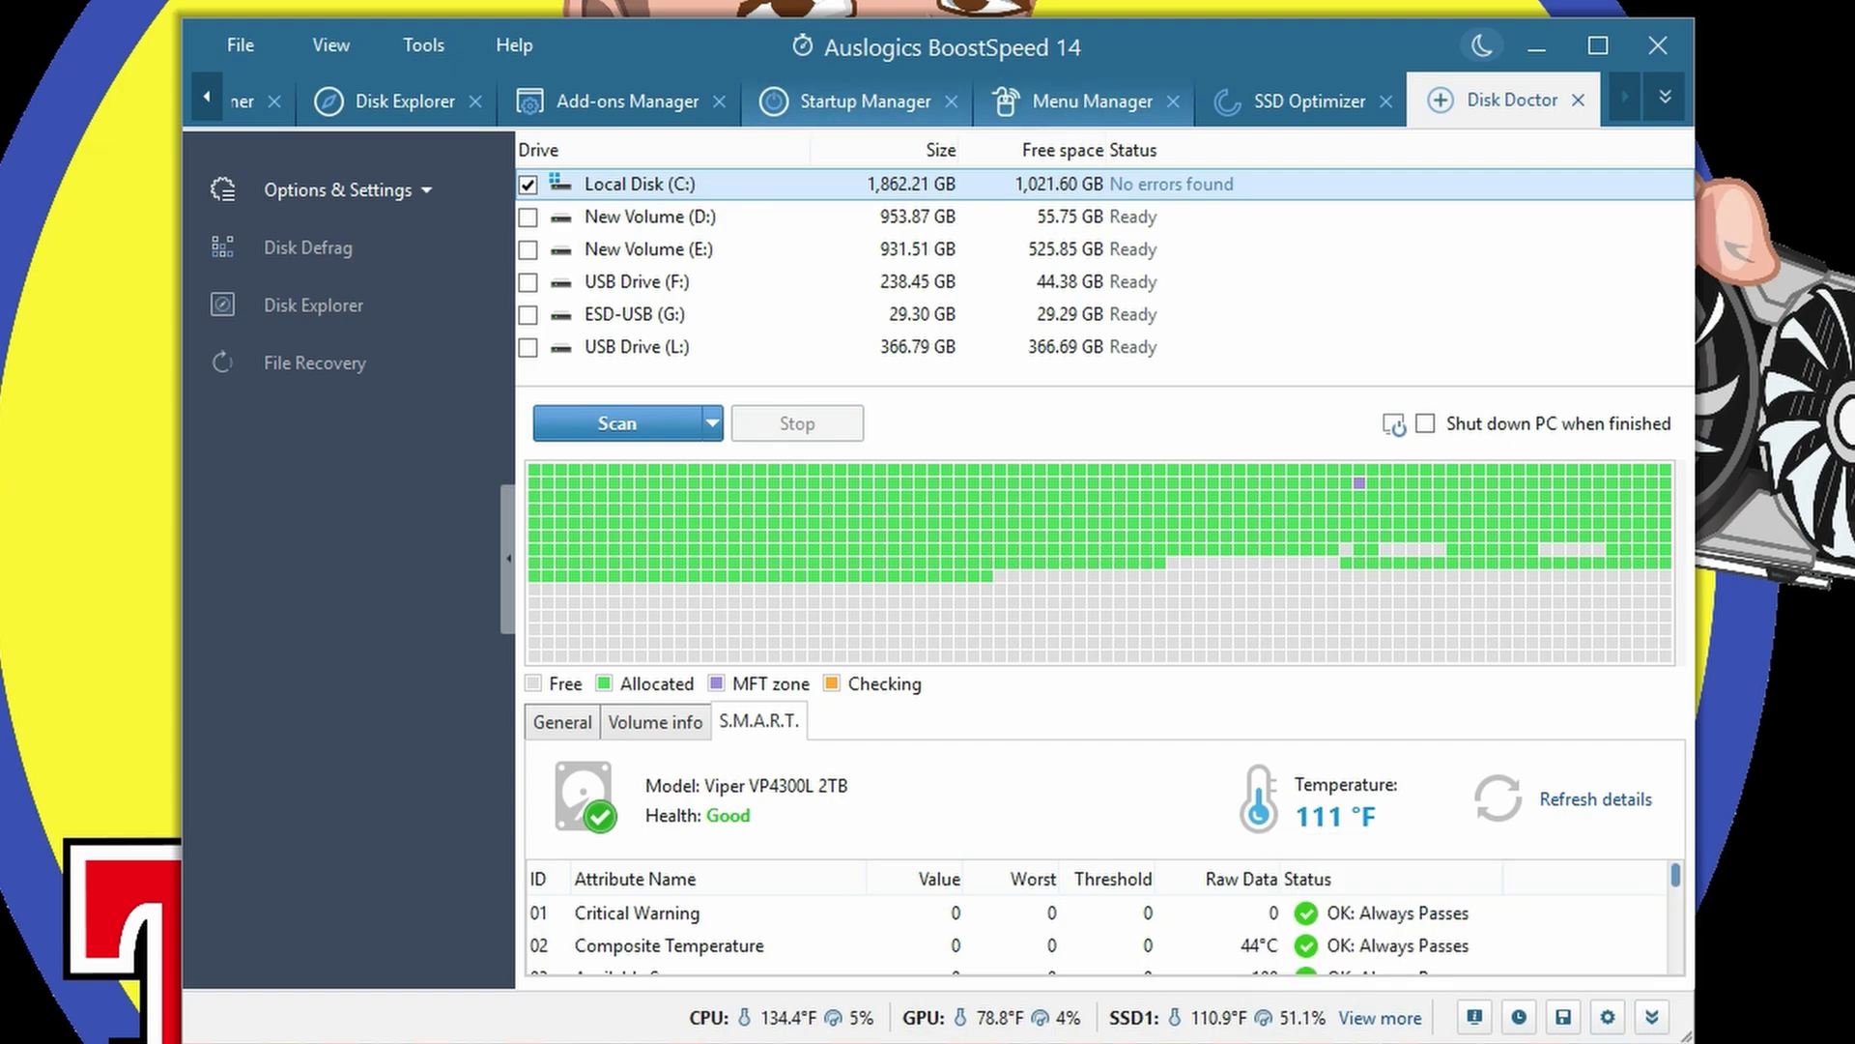
pyautogui.moveTo(1686, 1034); pyautogui.dragTo(1701, 1043)
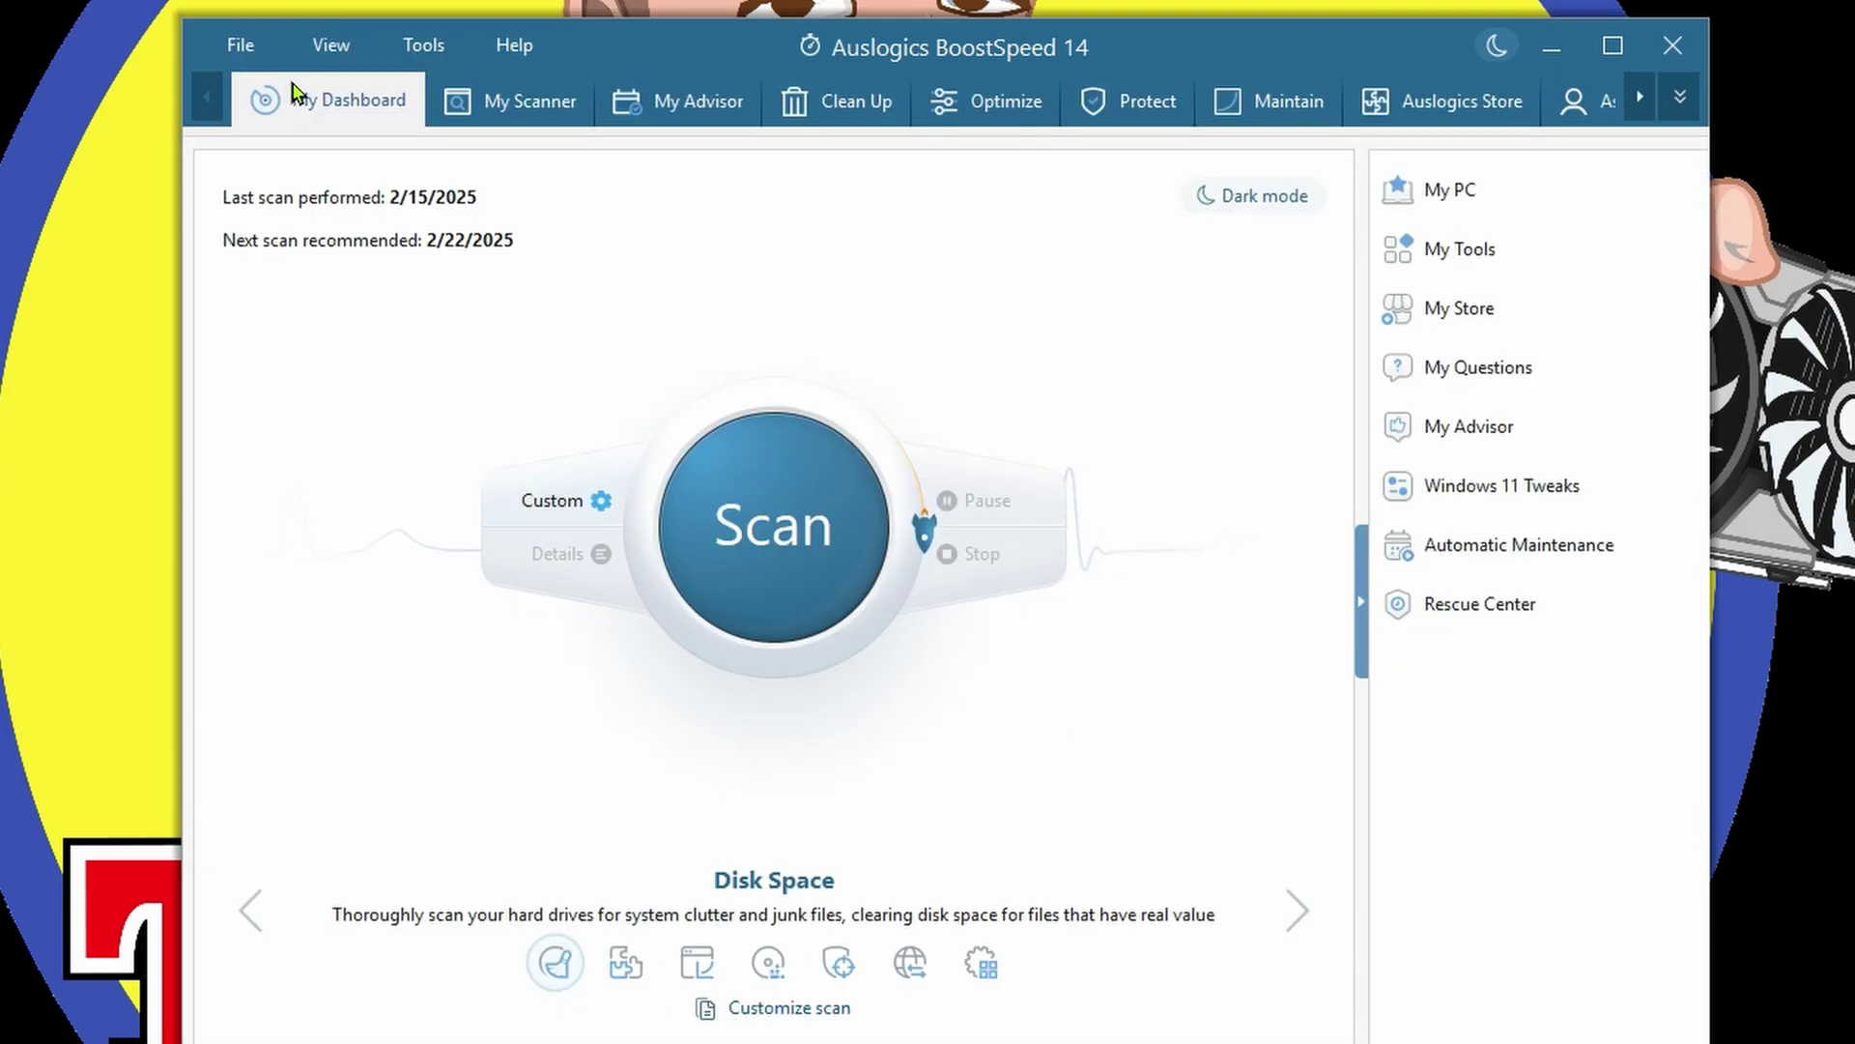
# - In Uninstall Manager, view Windows Features, Unused Applications and Force Uninstall, then return to Applications
pyautogui.click(752, 982)
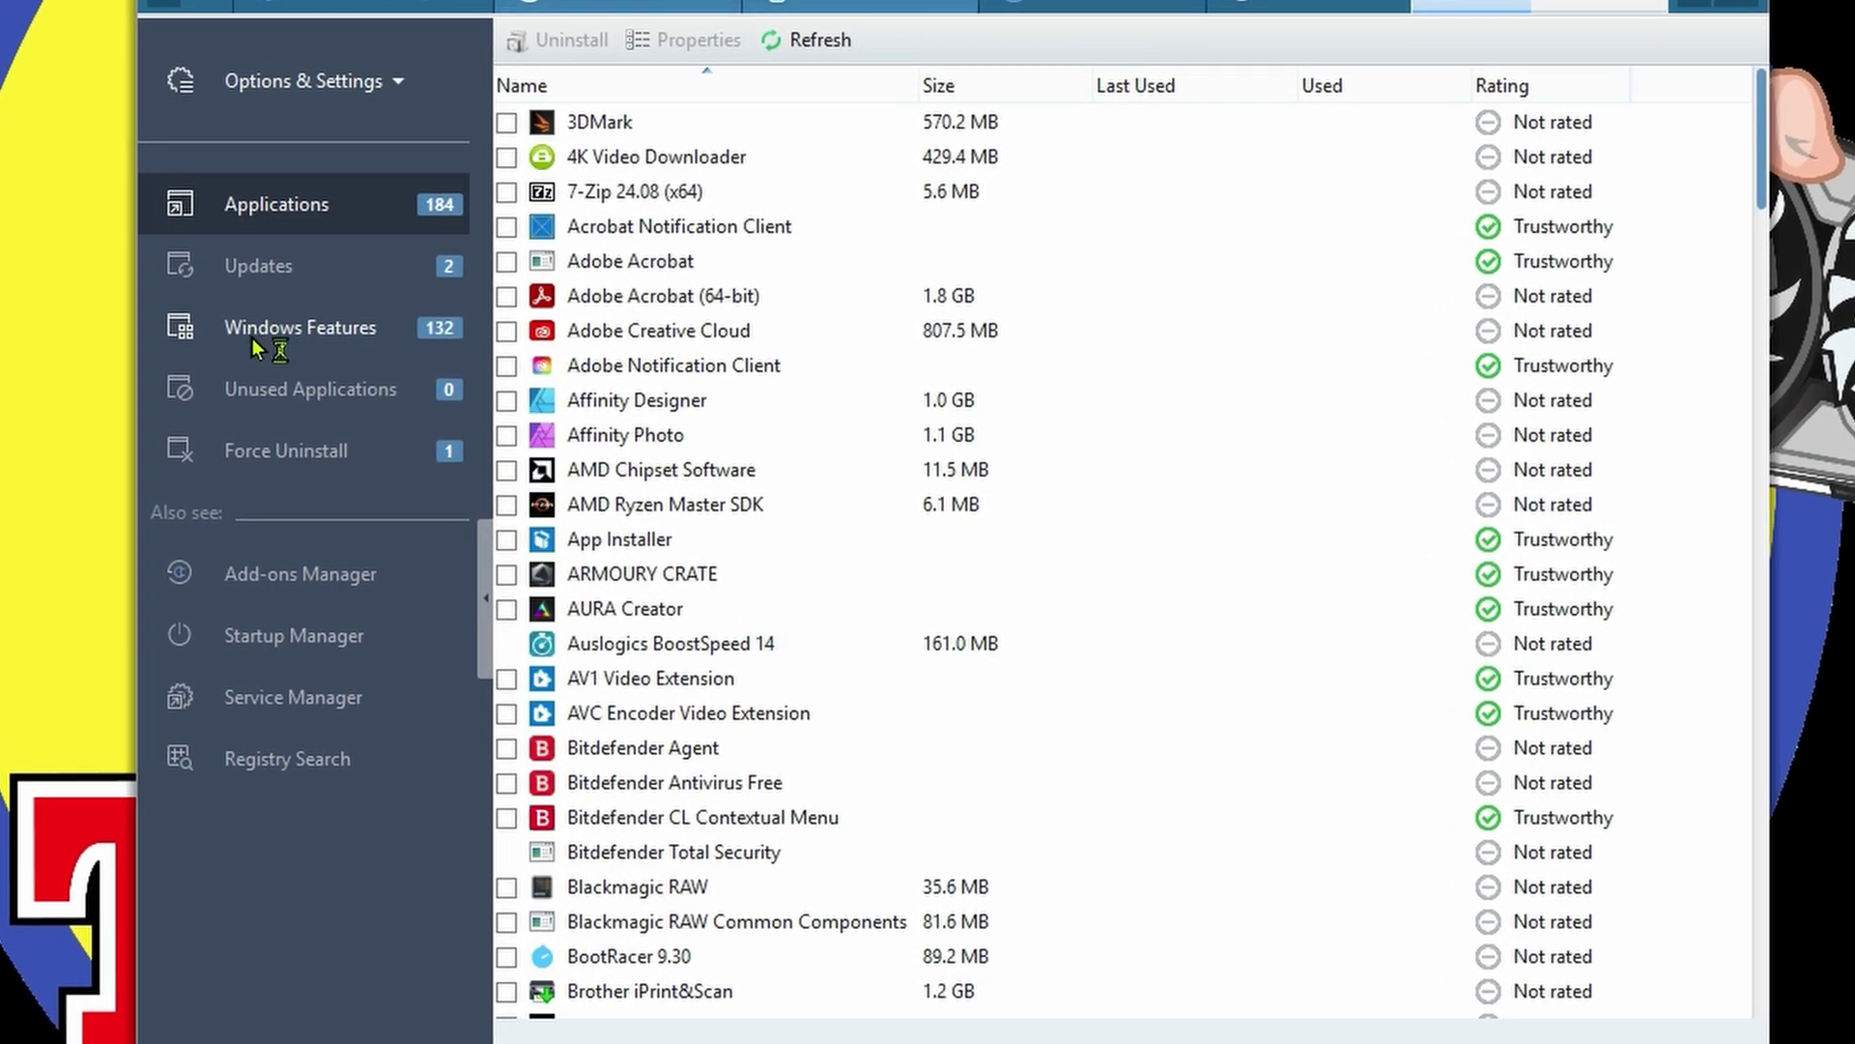
pyautogui.click(257, 354)
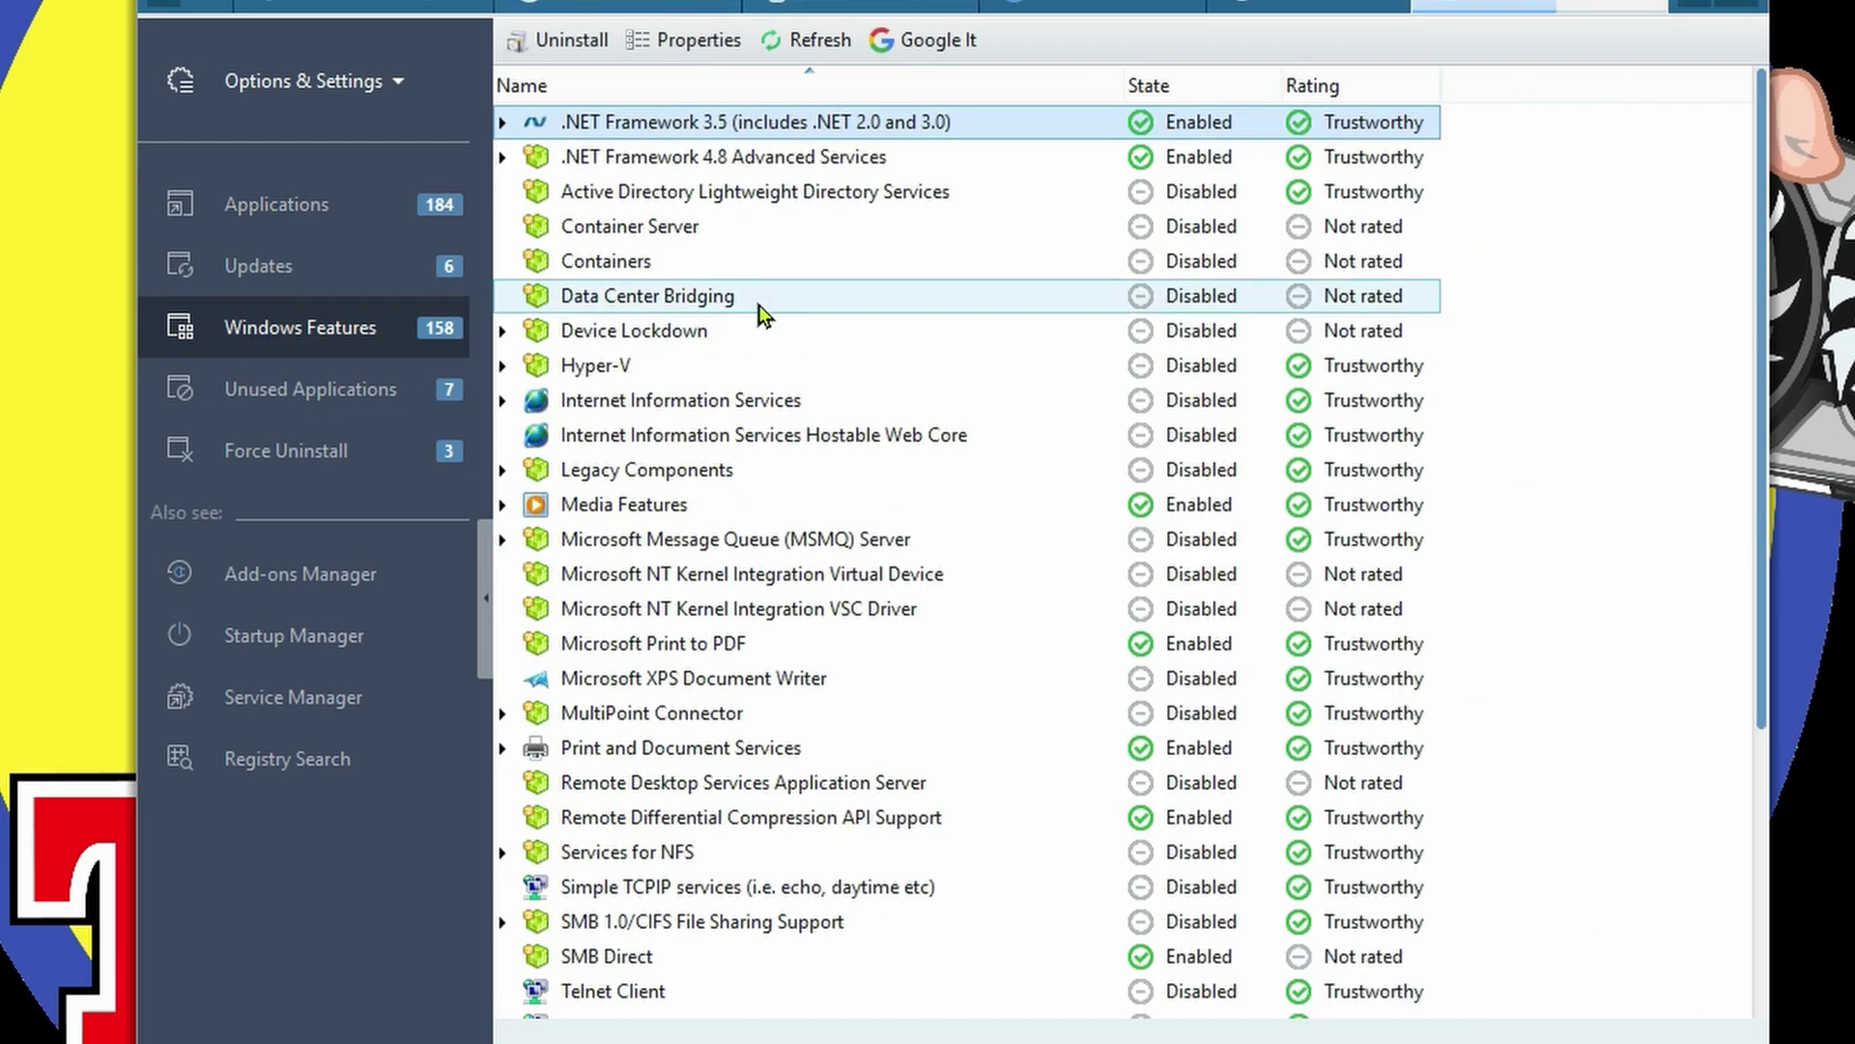
pyautogui.click(307, 408)
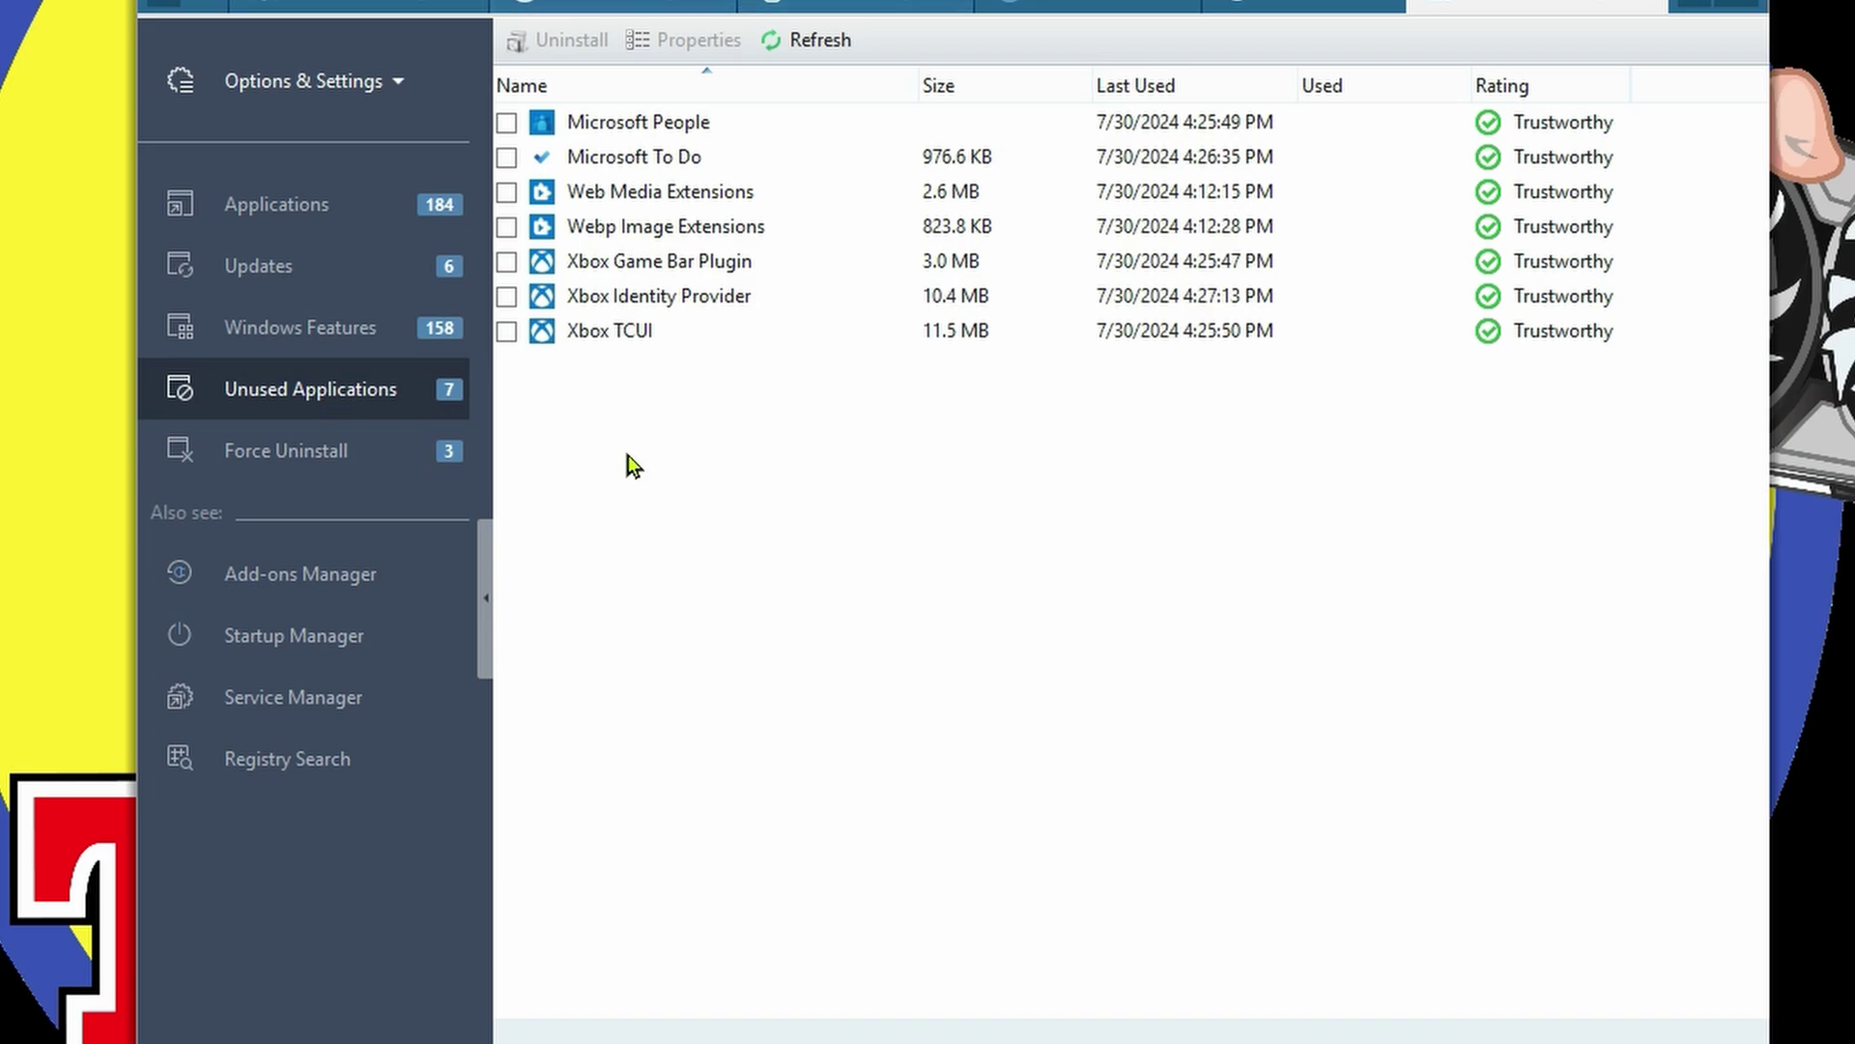
pyautogui.click(274, 442)
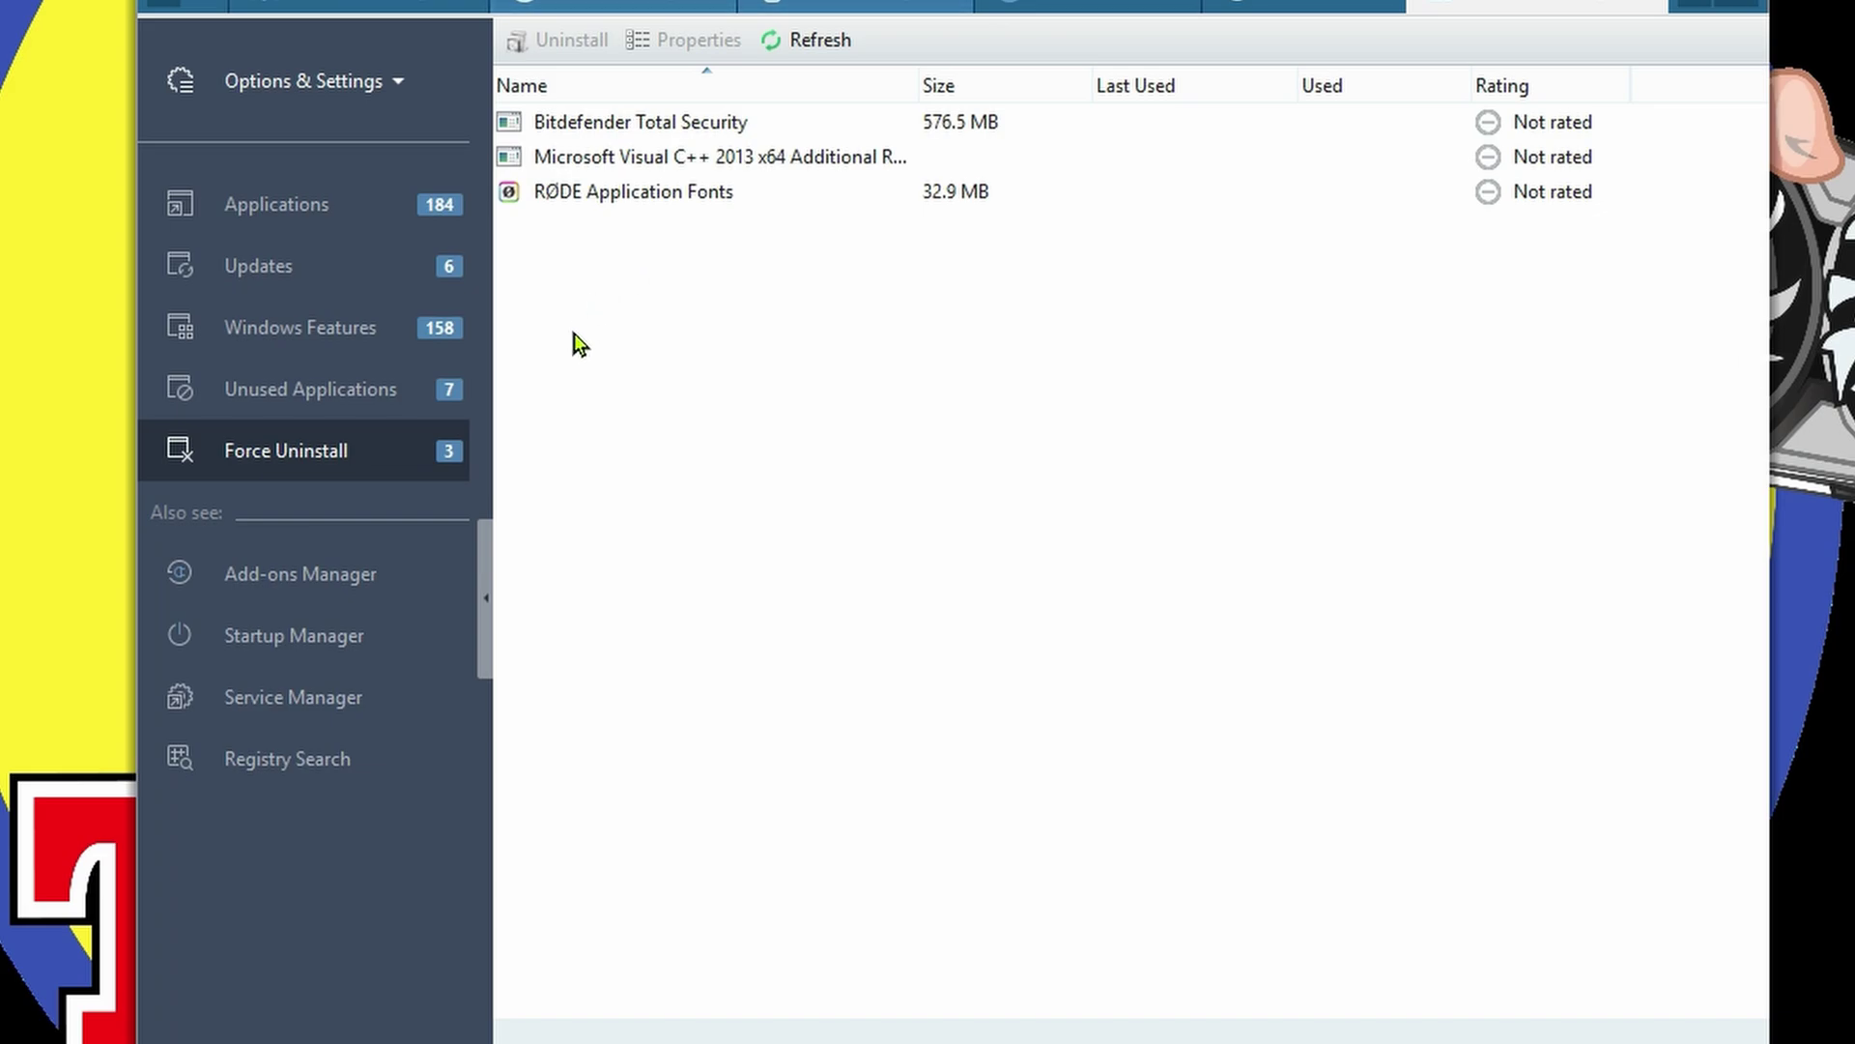
pyautogui.click(276, 204)
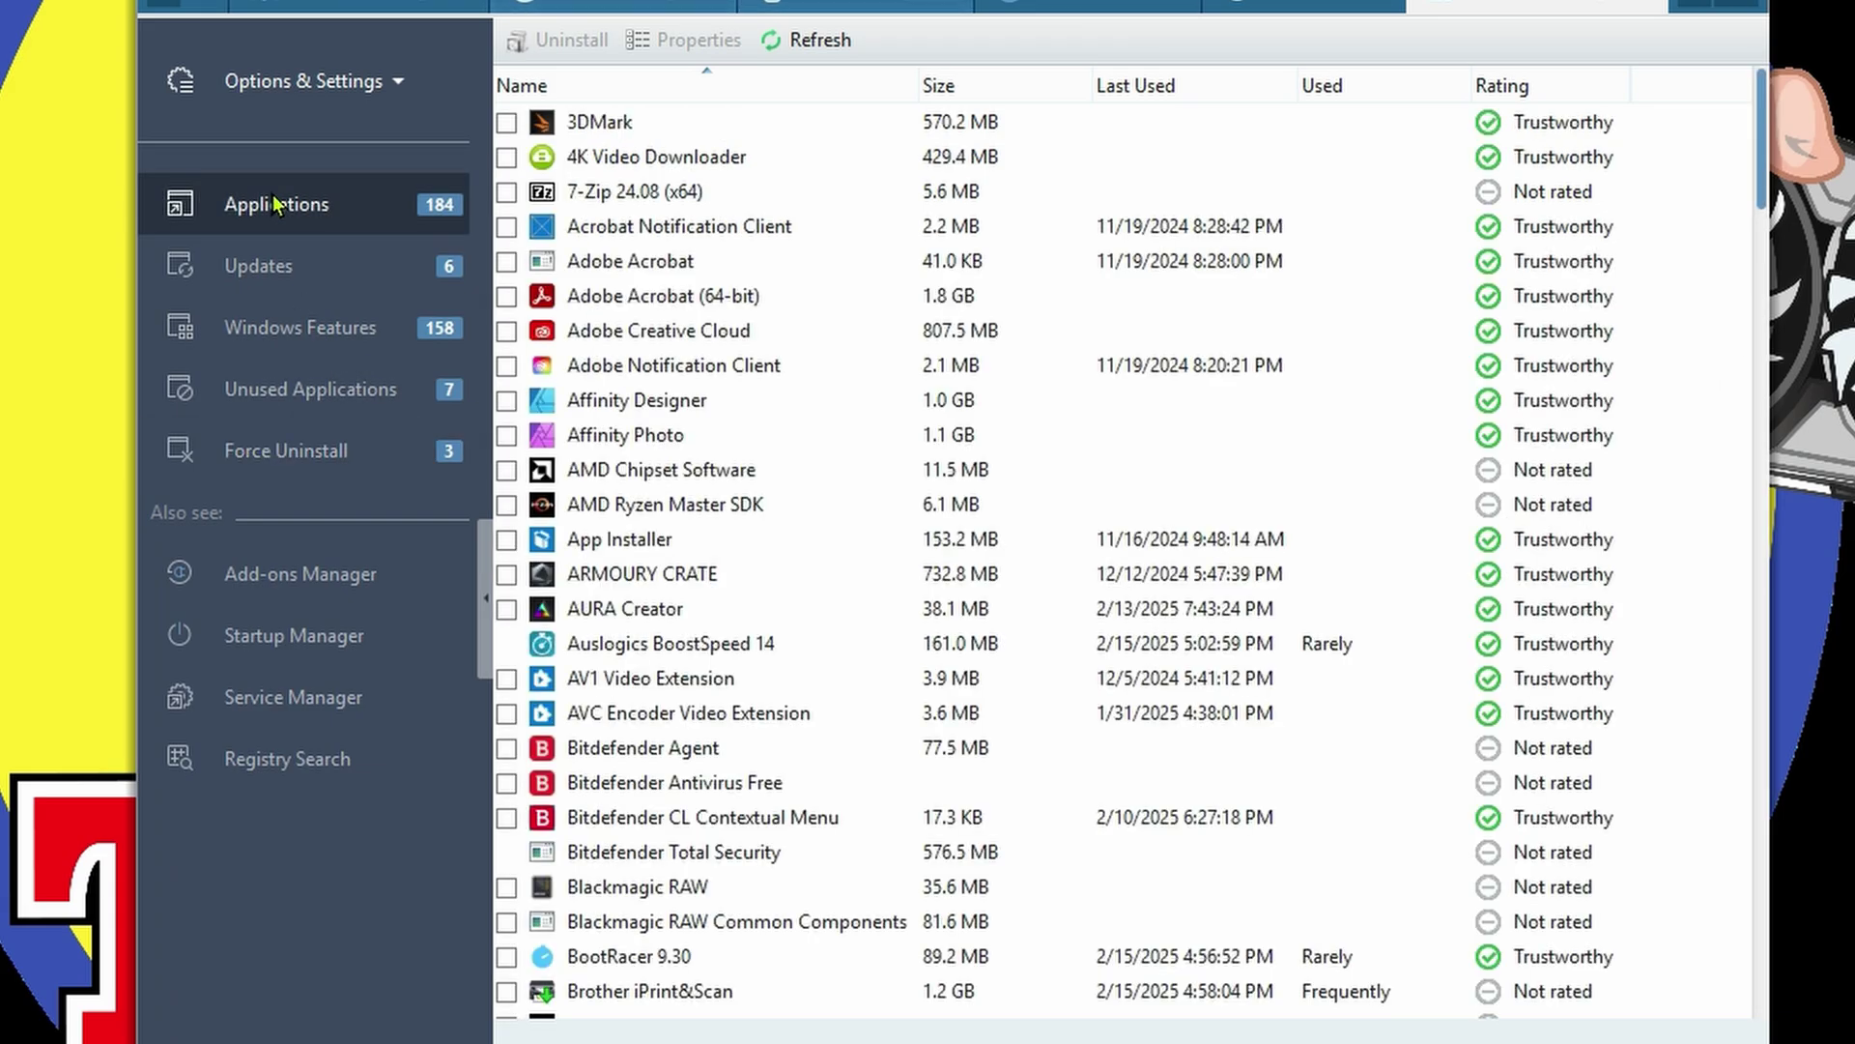